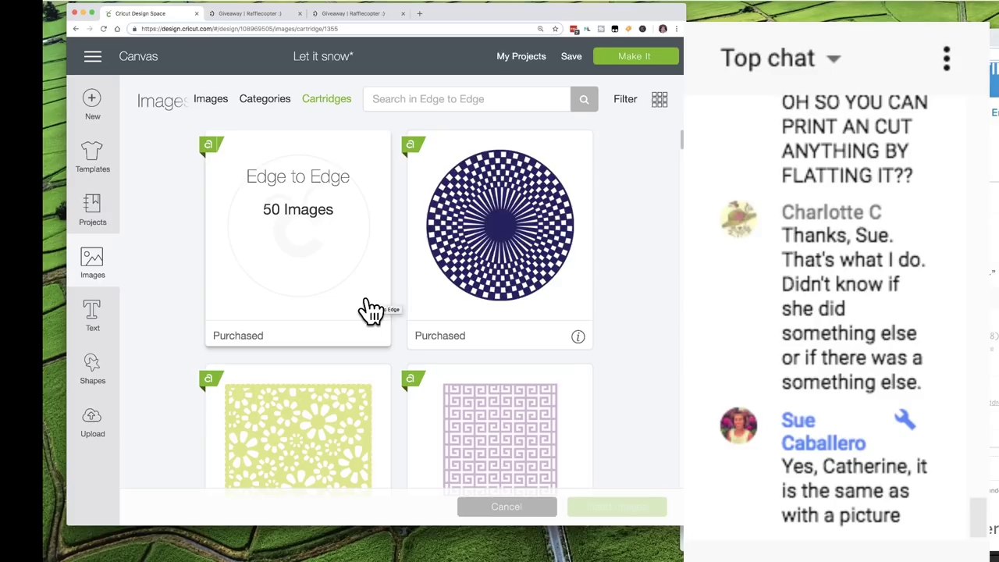
Browse the Edge to Edge cartridge and insert the Scale Pattern Overlay image onto the canvas
scroll(371, 311, down, 8)
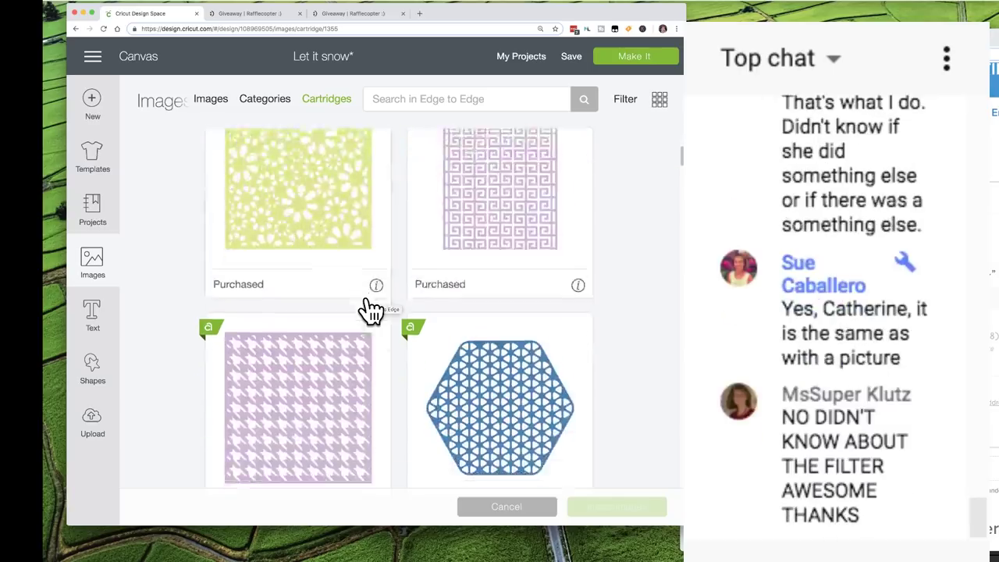
scroll(371, 311, down, 9)
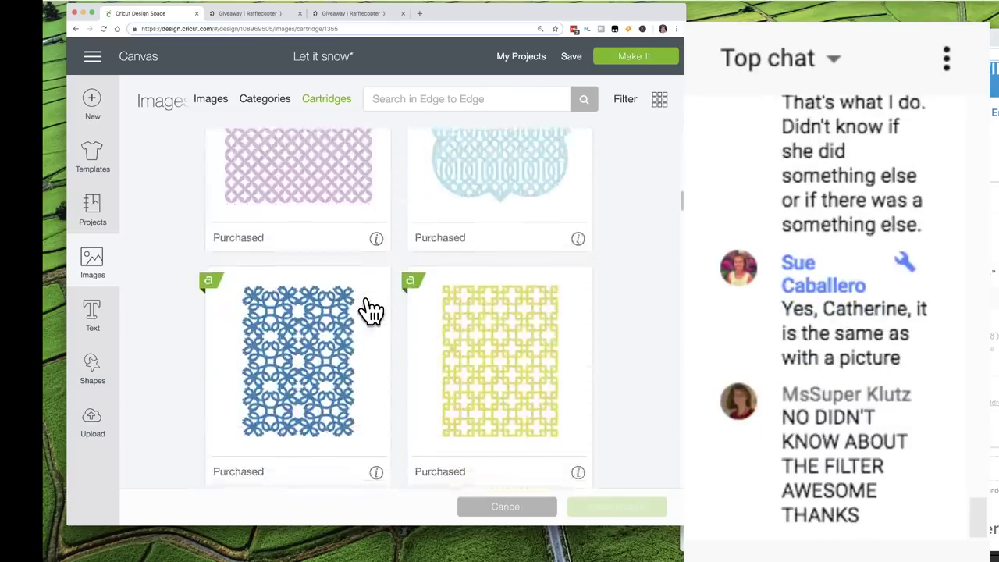
scroll(371, 311, down, 3)
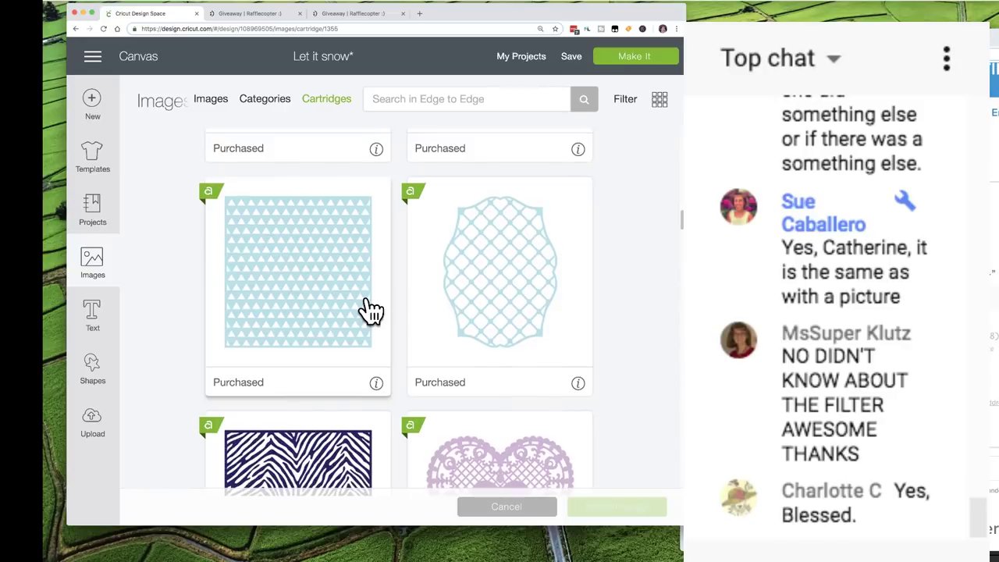
scroll(370, 311, down, 6)
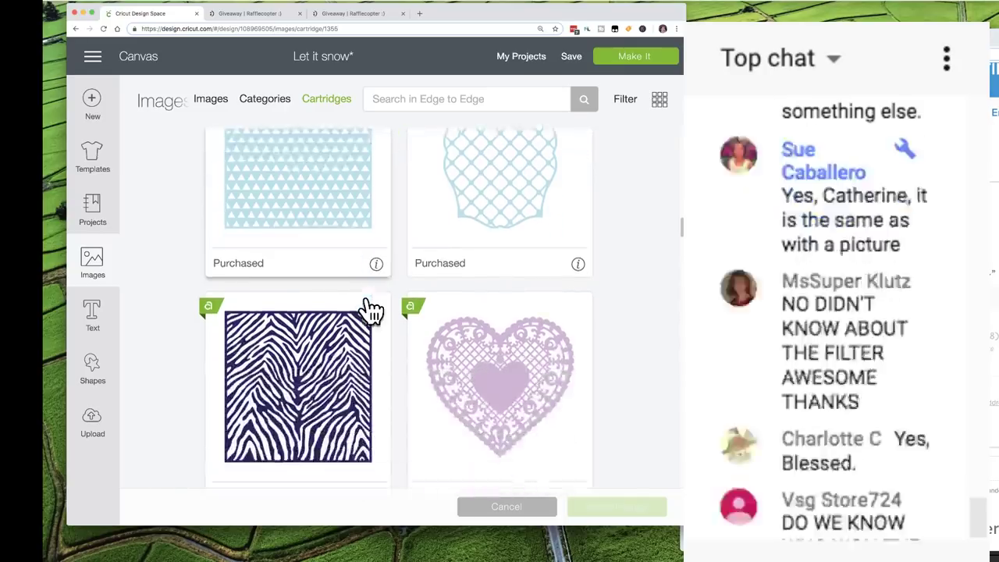
scroll(371, 311, down, 8)
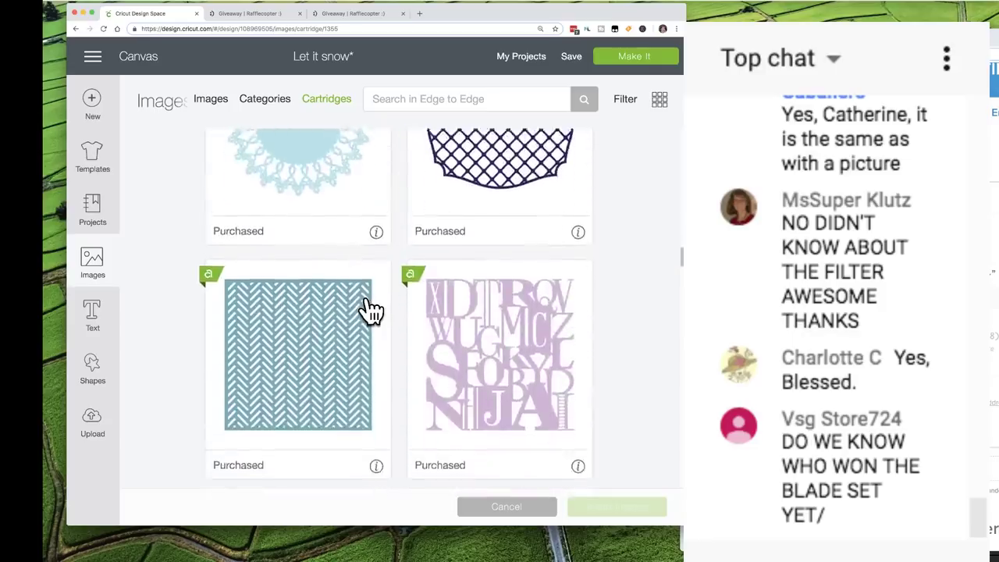
scroll(371, 310, down, 7)
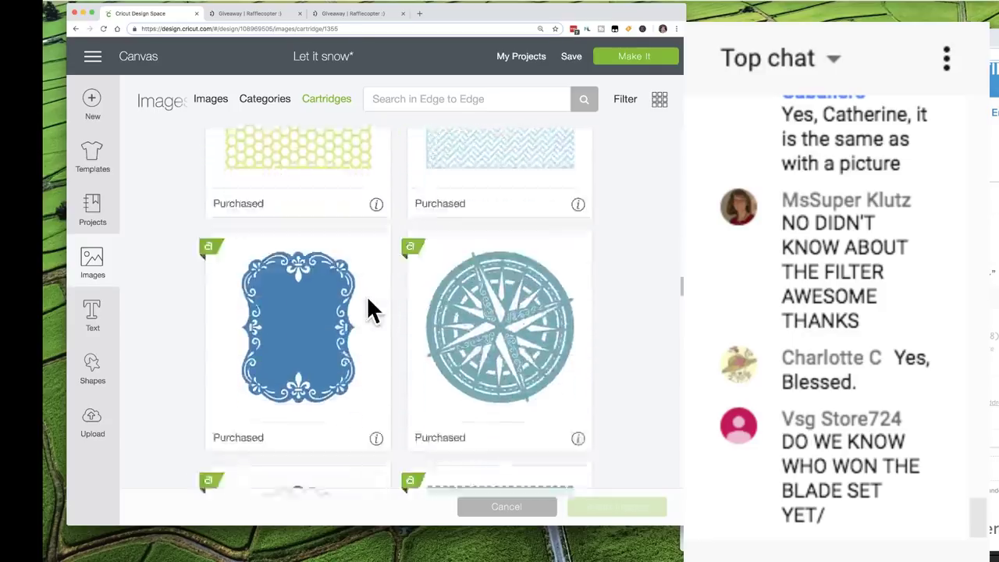
scroll(369, 303, down, 14)
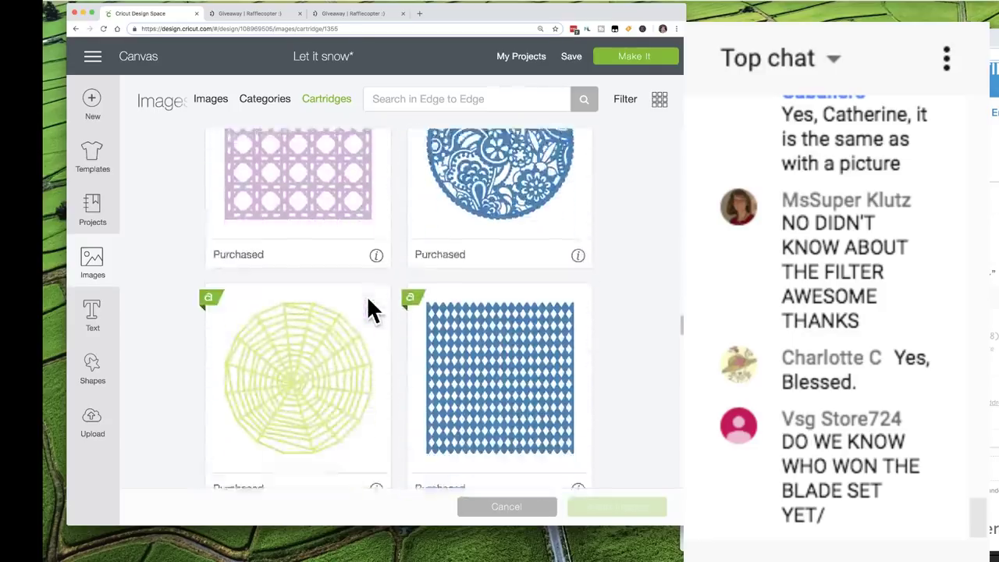
scroll(369, 309, down, 2)
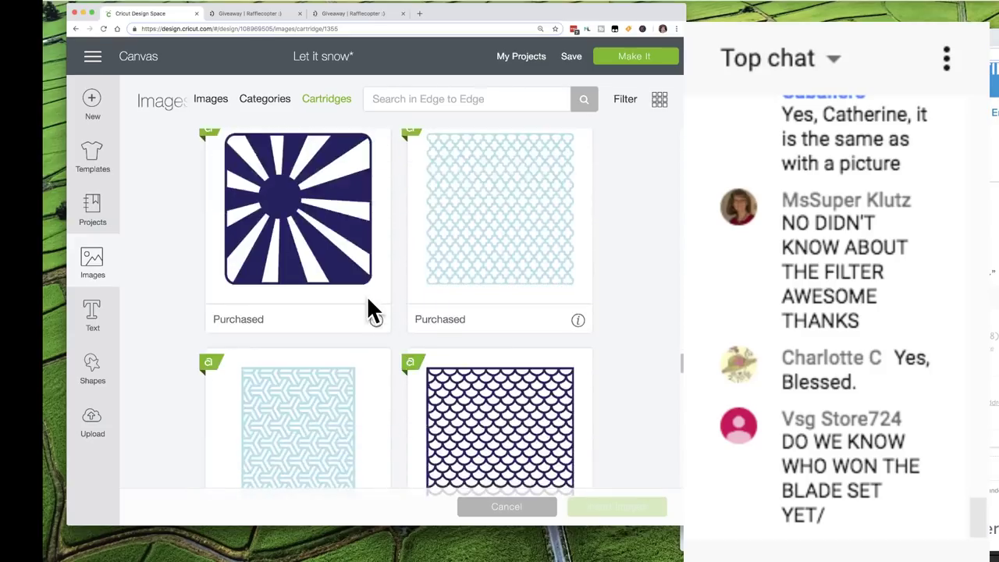
scroll(368, 308, down, 5)
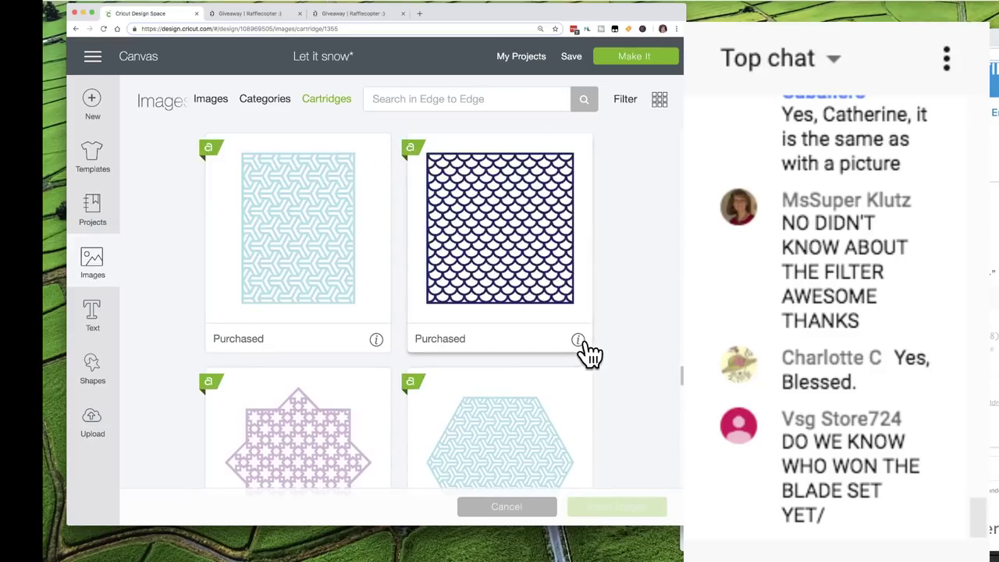
click(578, 341)
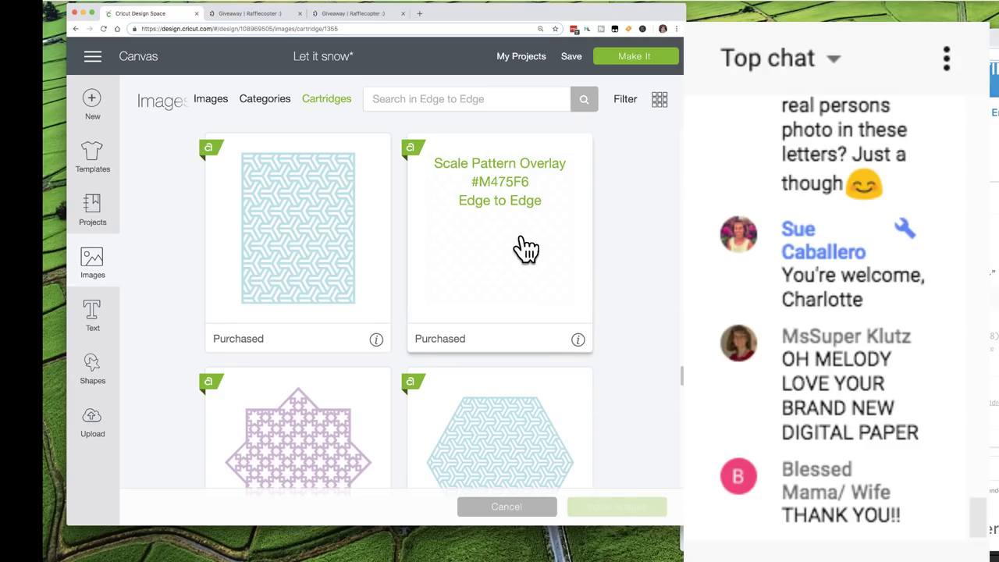
click(508, 268)
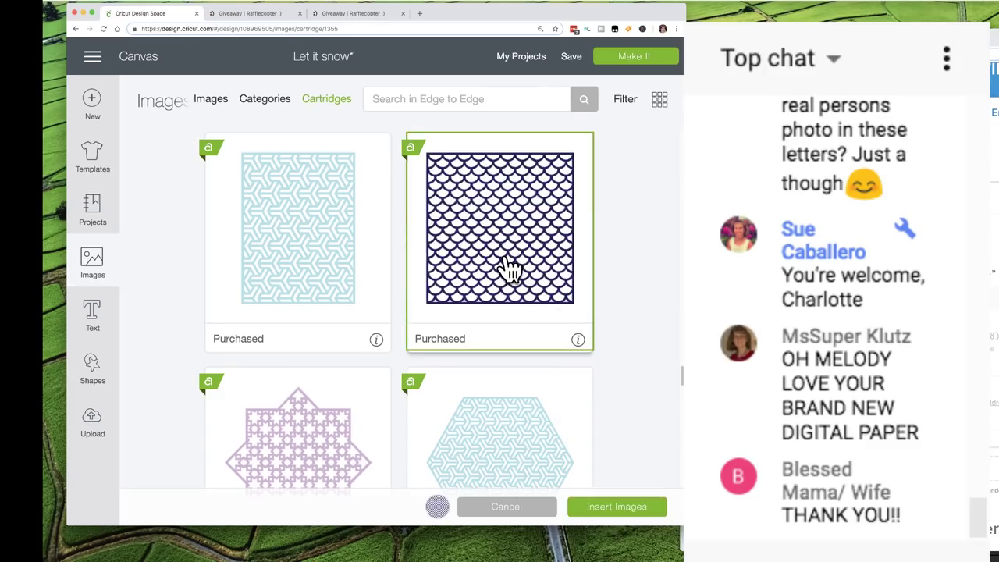
click(599, 509)
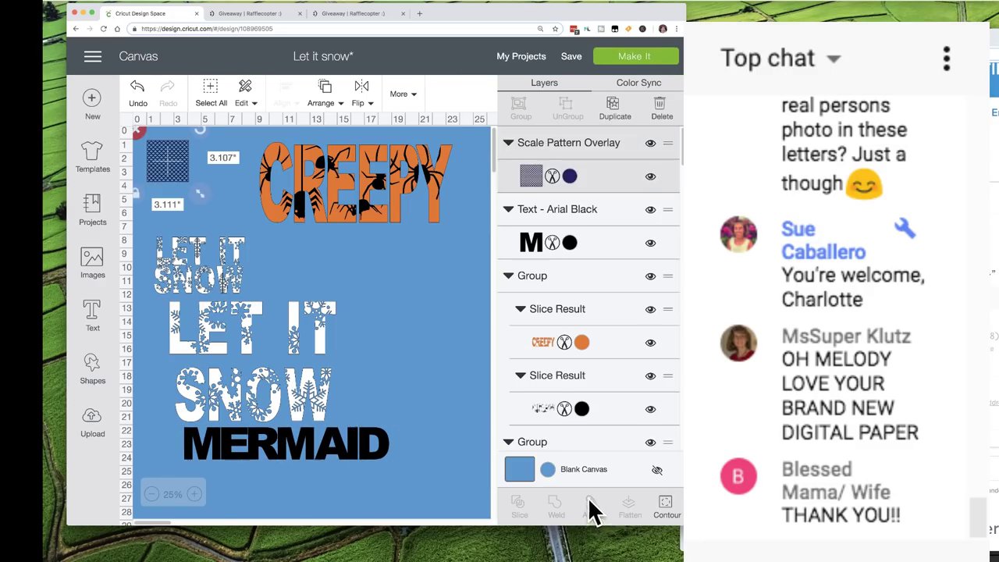
Move the scale pattern down beside the end of the word MERMAID and enlarge it to about 7.1 inches square
drag(155, 160, 342, 461)
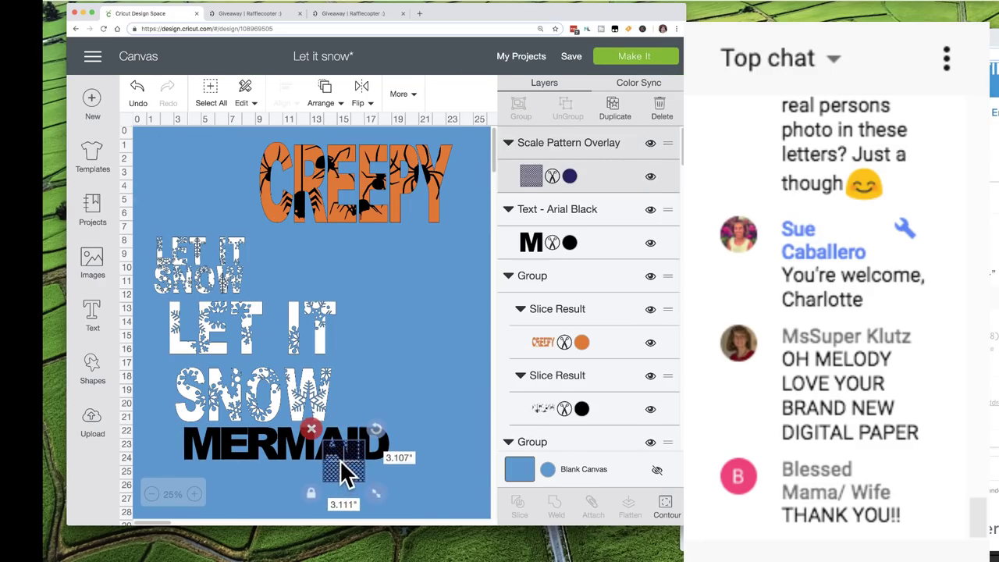
drag(375, 507, 439, 536)
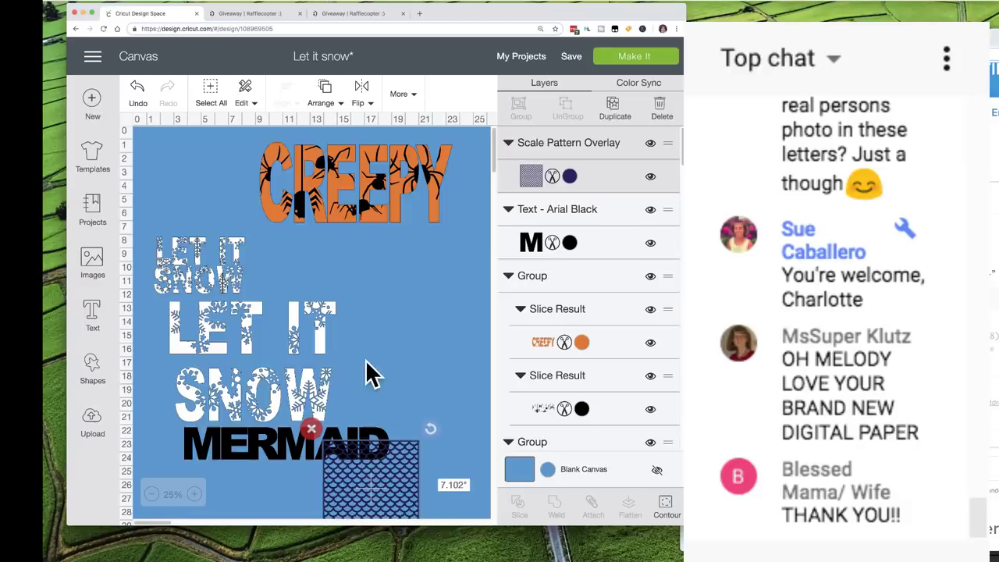
Move the large LET IT SNOW design up away from MERMAID and enlarge the MERMAID text to about 21.25 inches wide
scroll(370, 375, down, 3)
drag(224, 299, 240, 221)
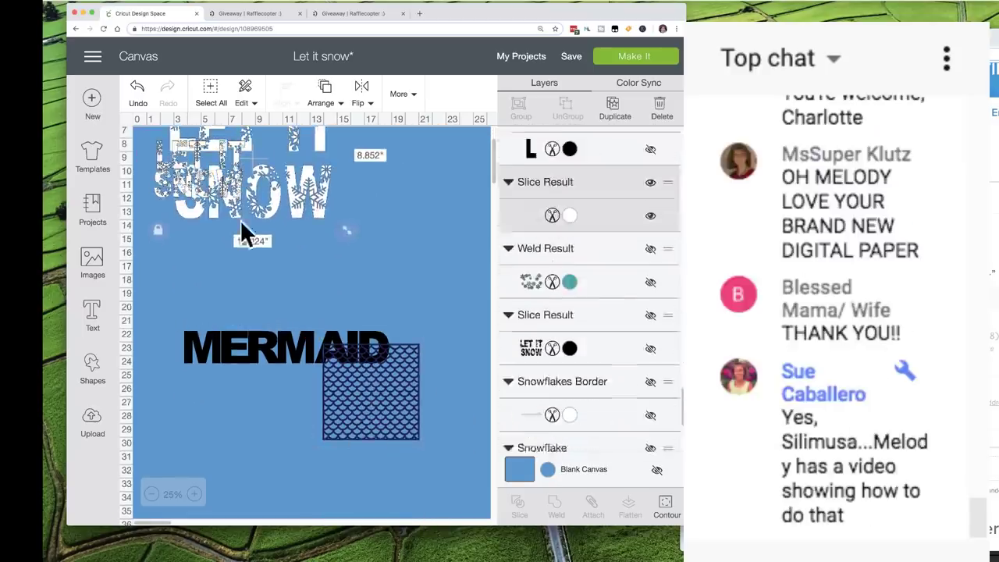
click(263, 346)
drag(397, 359, 486, 439)
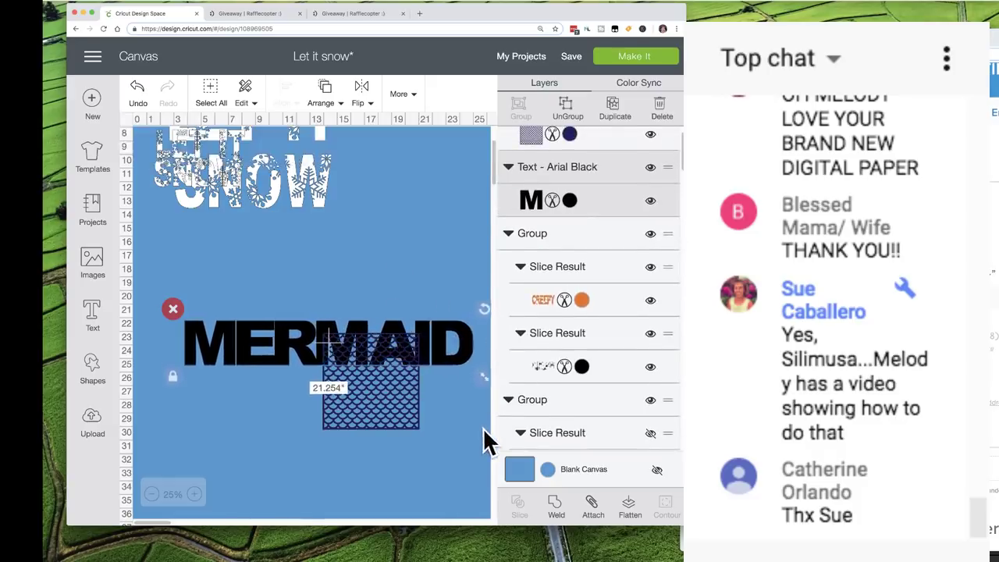
Place the scale pattern over the start of MERMAID and duplicate it until four copies sit side by side across the whole word
drag(381, 412, 244, 384)
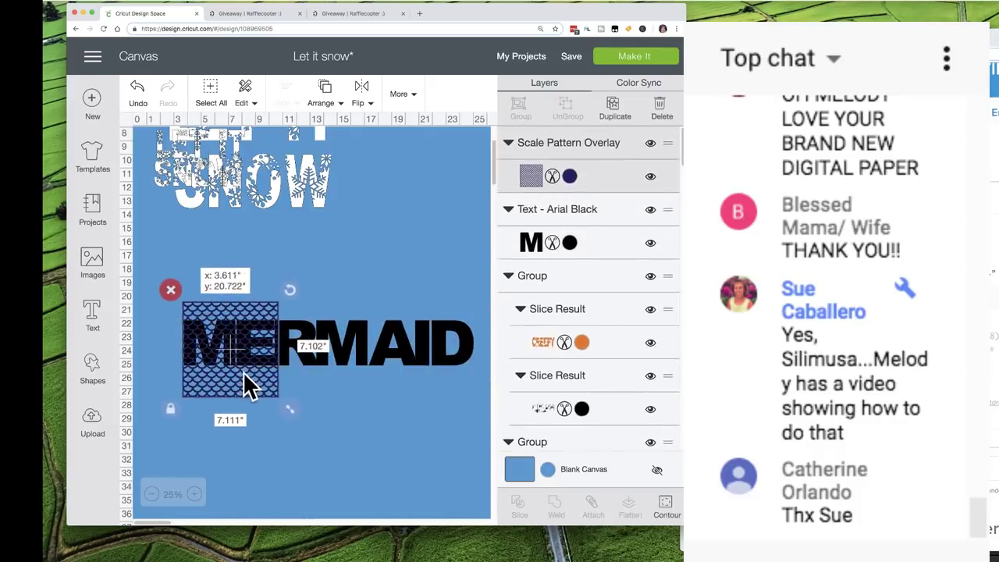
click(617, 112)
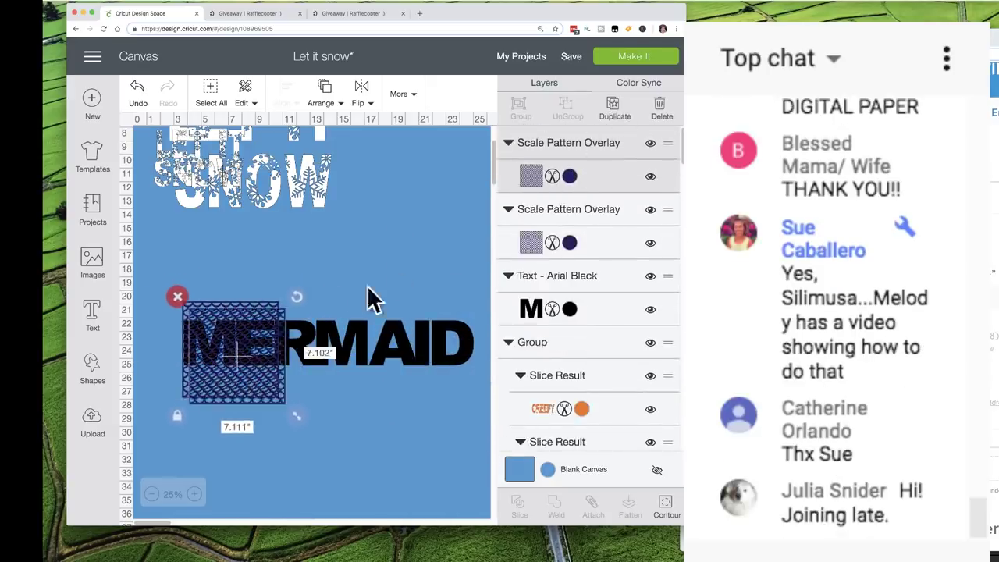
drag(295, 348, 267, 354)
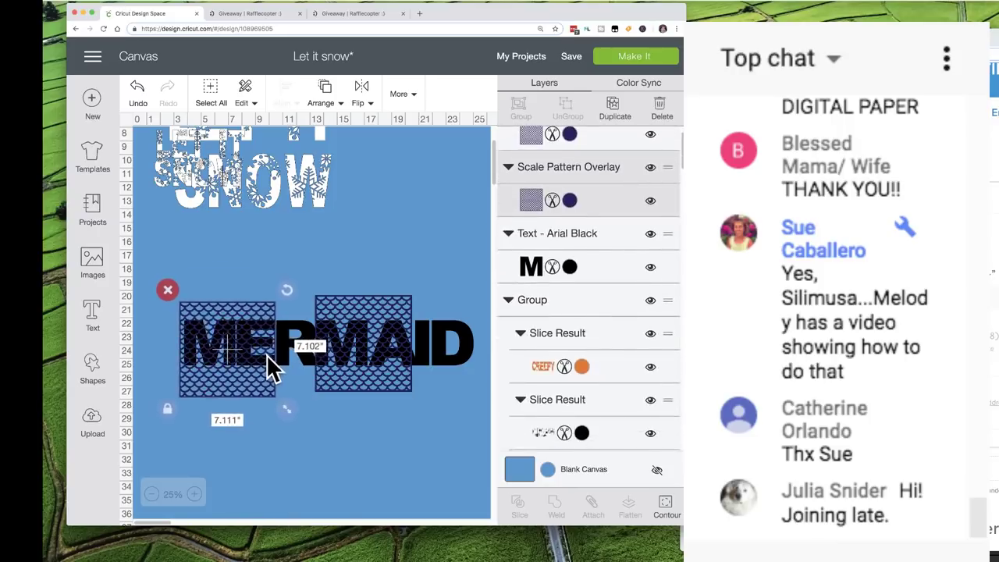
drag(354, 355, 430, 357)
click(615, 109)
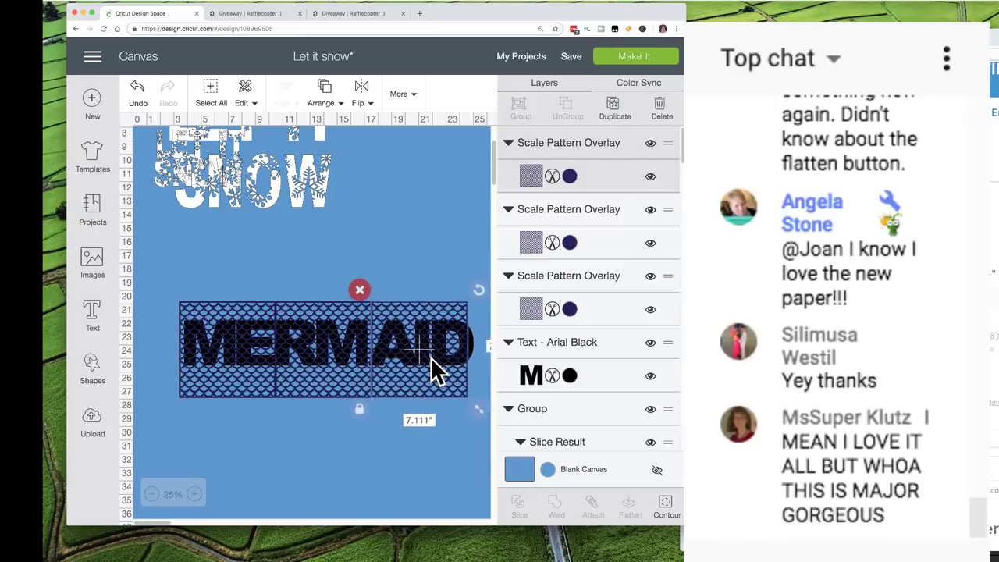
scroll(431, 357, right, 3)
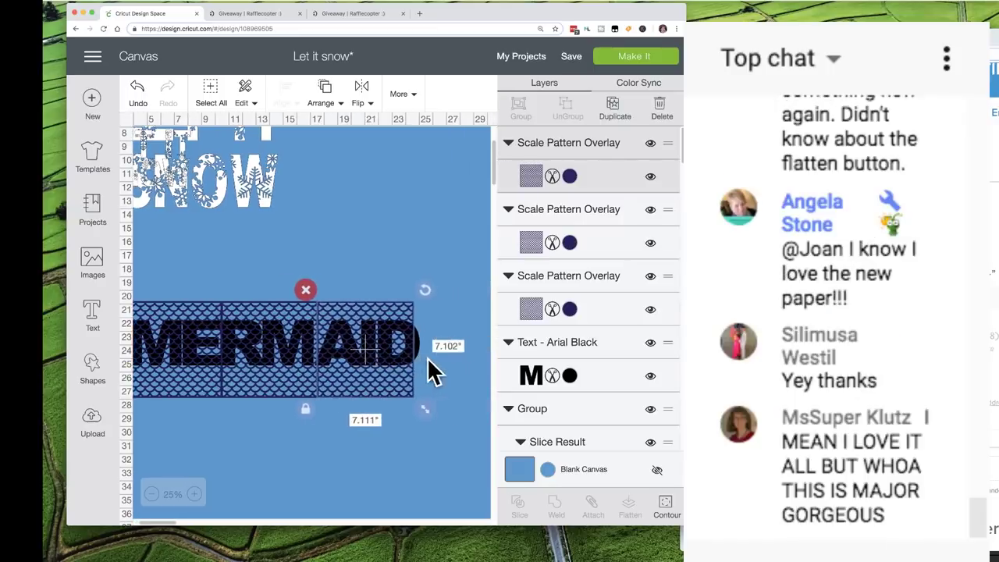
click(617, 114)
drag(415, 380, 474, 360)
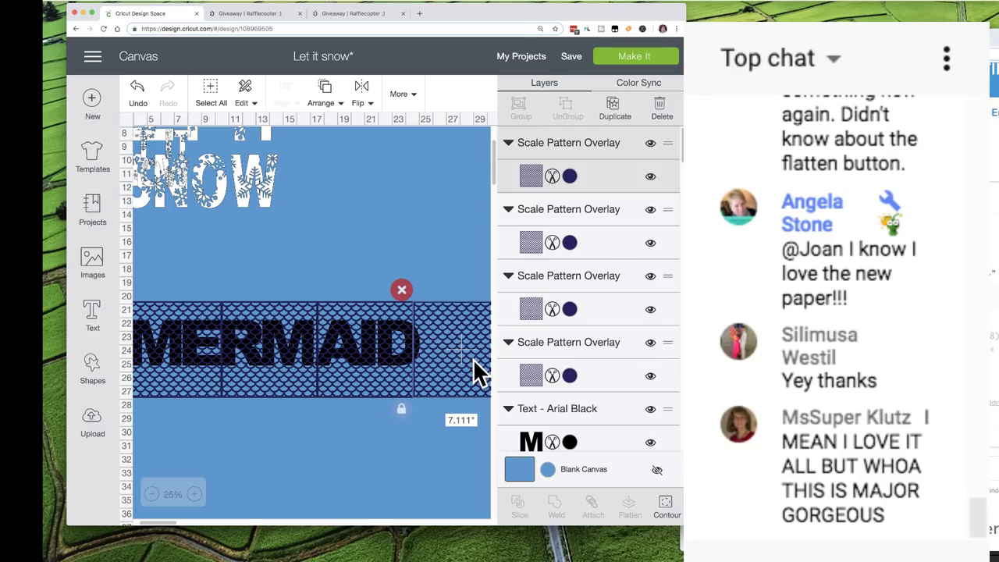
Select the four scale pattern copies without the text and align them along their top edges
drag(195, 274, 442, 323)
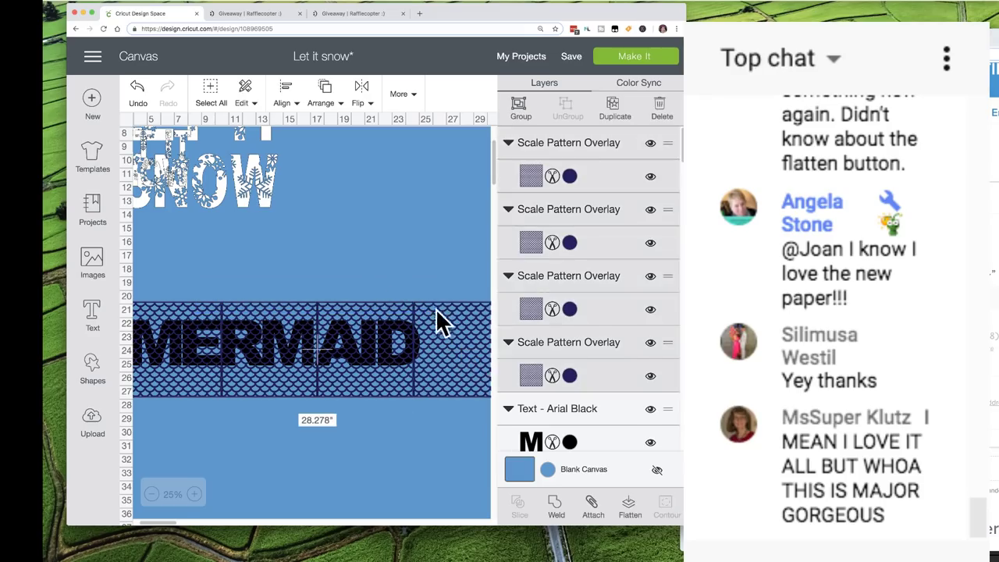
click(286, 94)
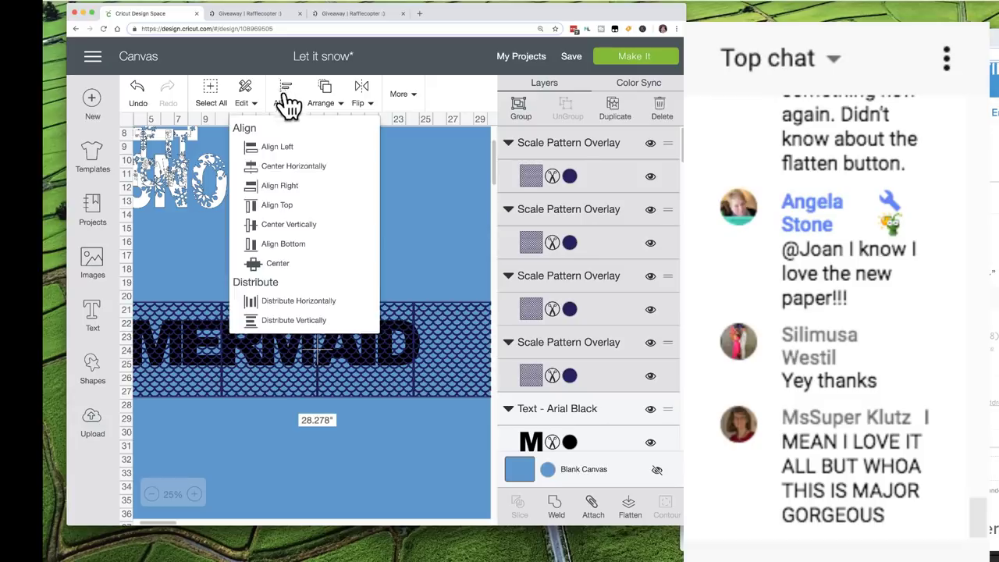
click(305, 211)
scroll(282, 254, left, 2)
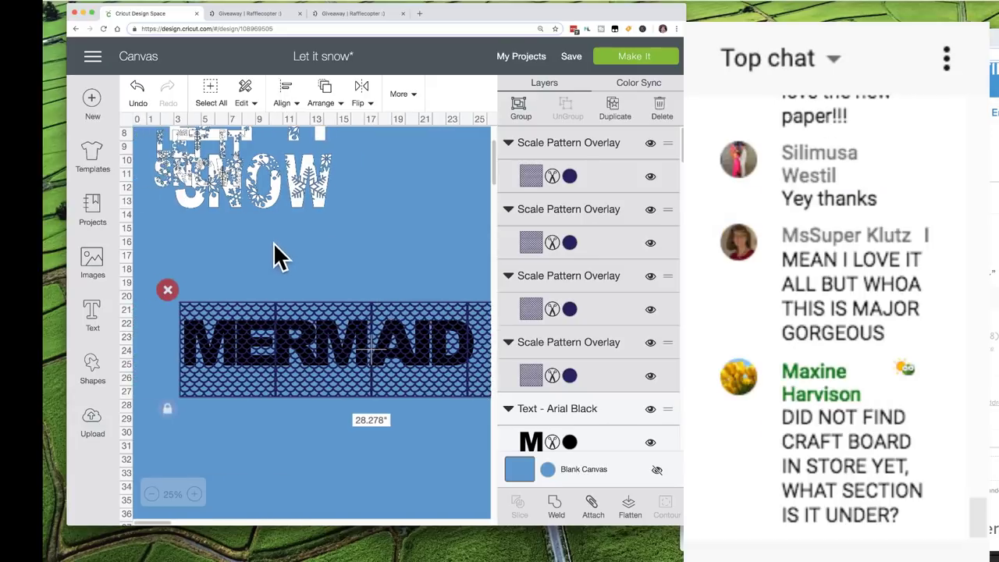
Reselect only the four scale pattern copies and weld them into a single pattern
click(219, 279)
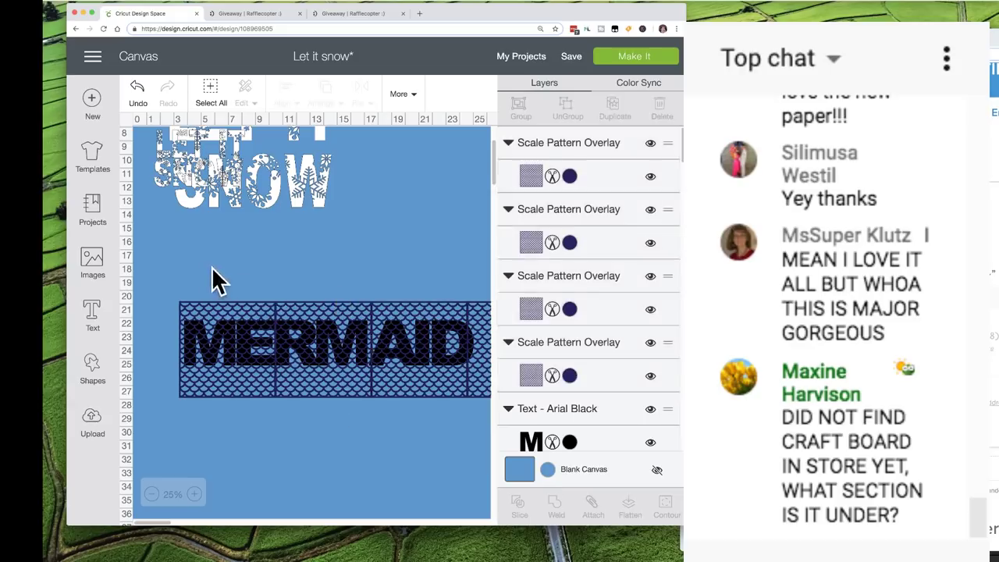
drag(184, 265, 475, 390)
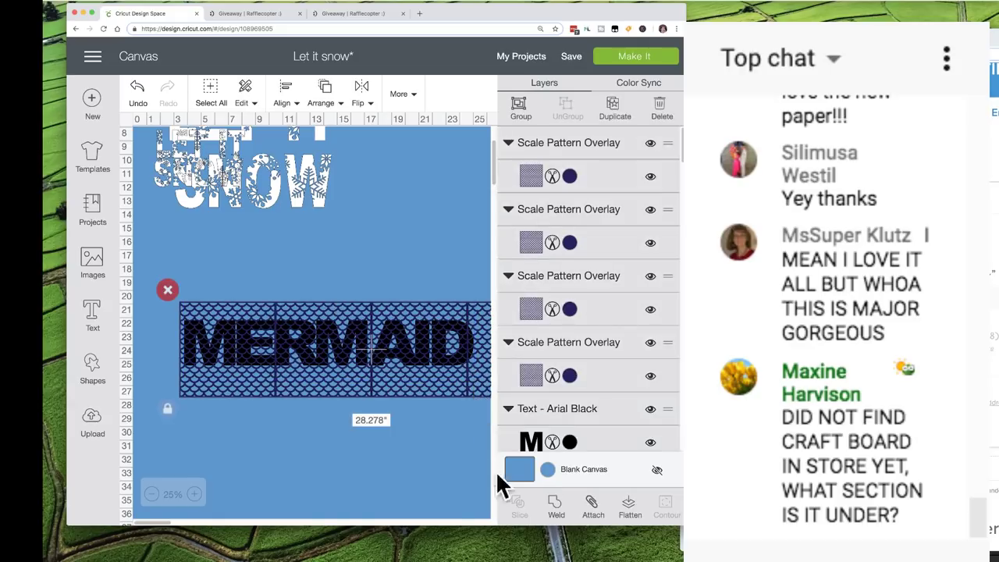
scroll(320, 379, right, 3)
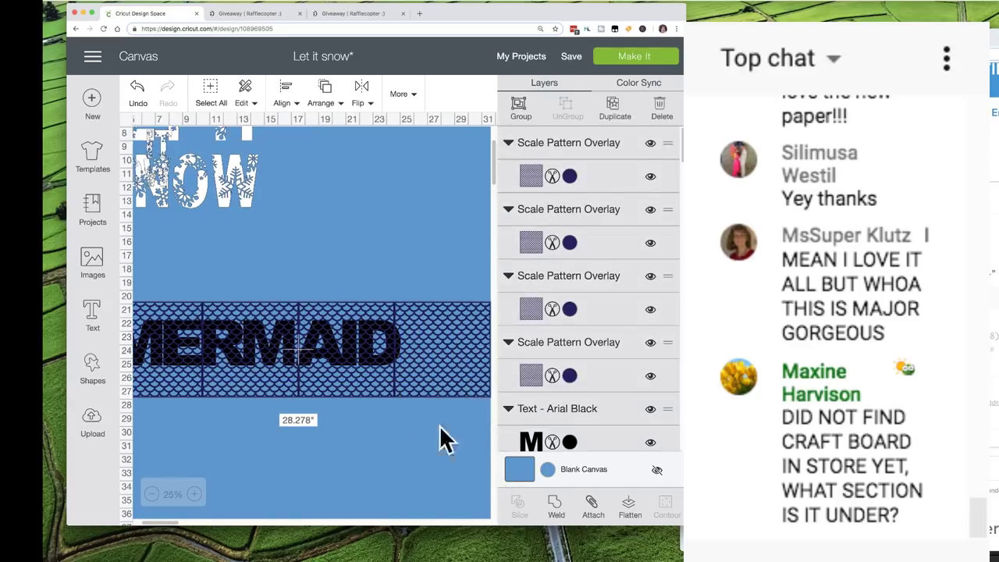
click(278, 241)
click(187, 317)
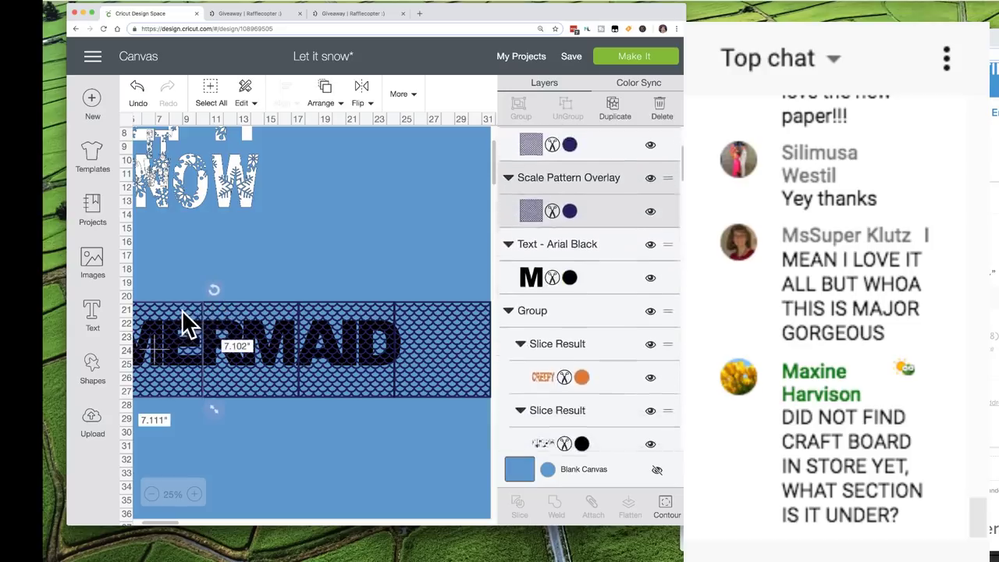
shift+click(248, 326)
shift+click(323, 330)
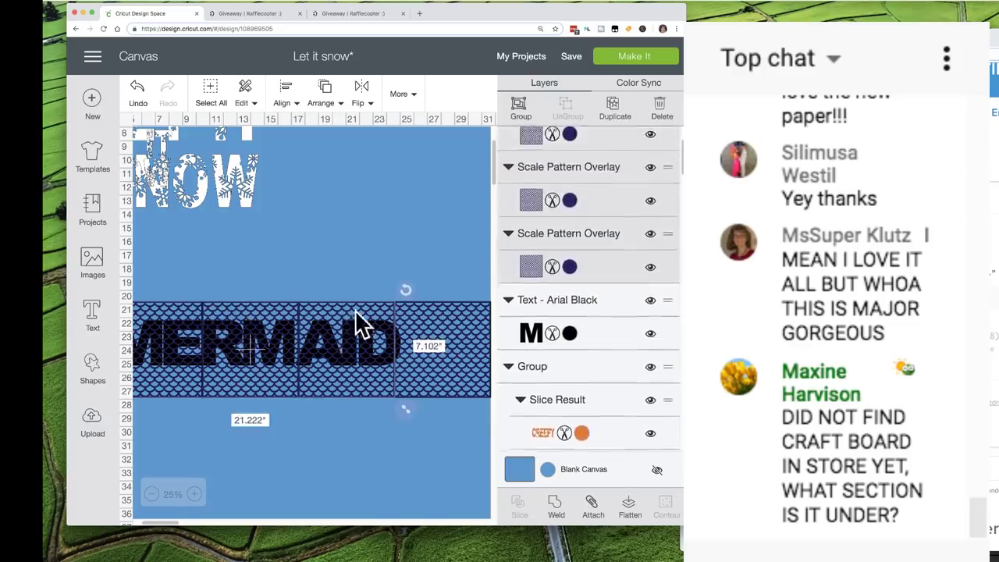
shift+click(413, 328)
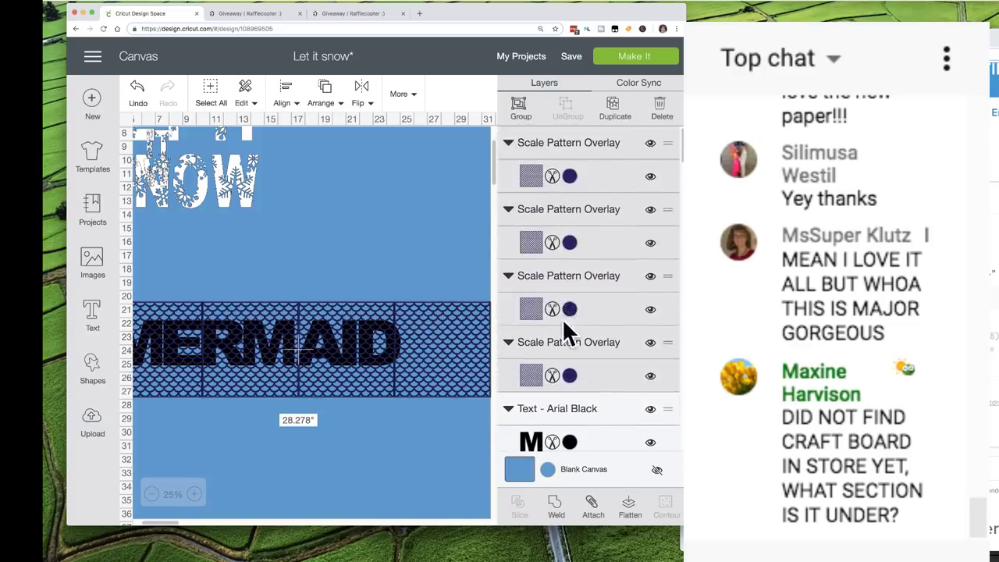
click(554, 499)
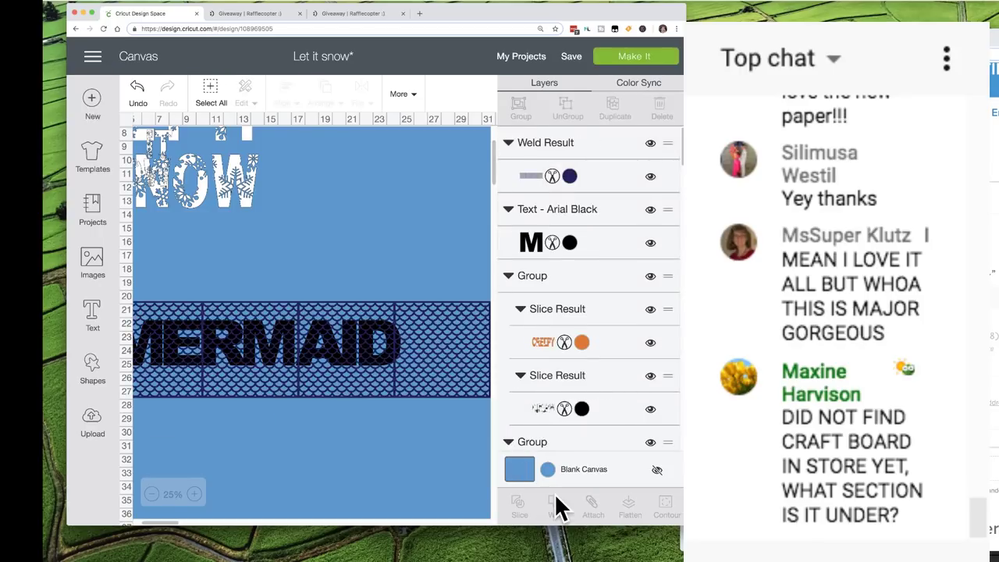
Select the welded scale pattern together with the MERMAID text and slice the two layers
scroll(411, 475, left, 3)
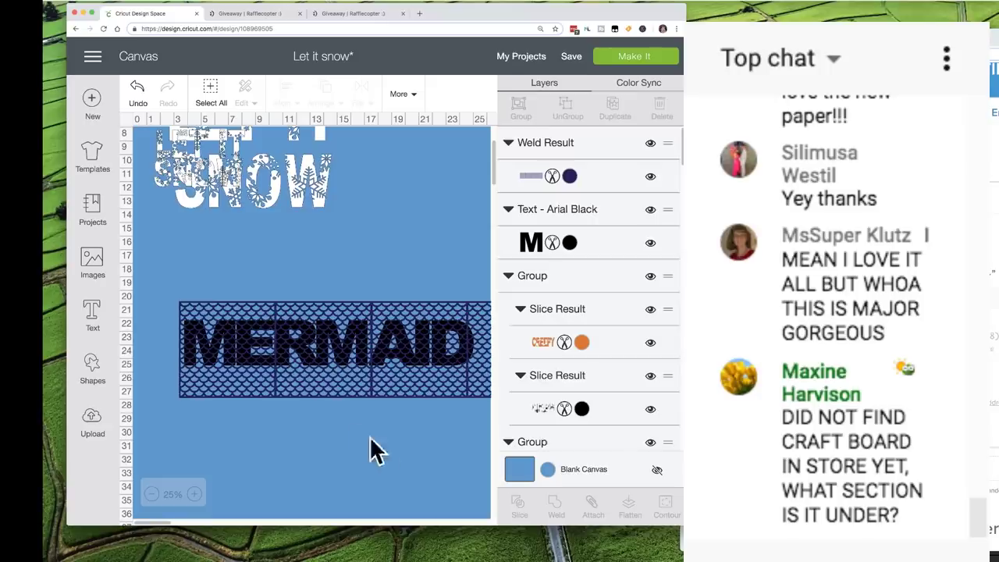
click(195, 495)
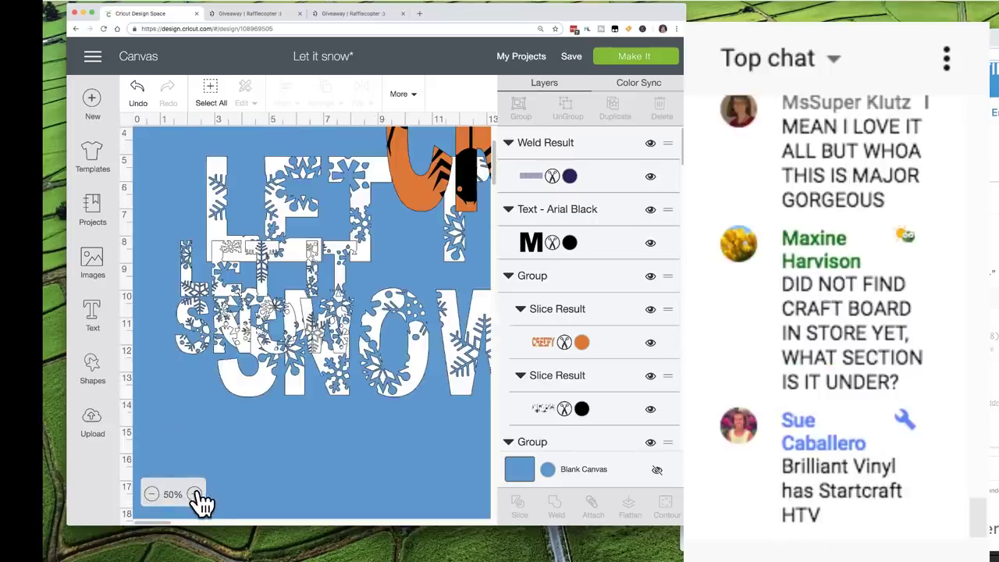
click(195, 494)
scroll(261, 481, down, 10)
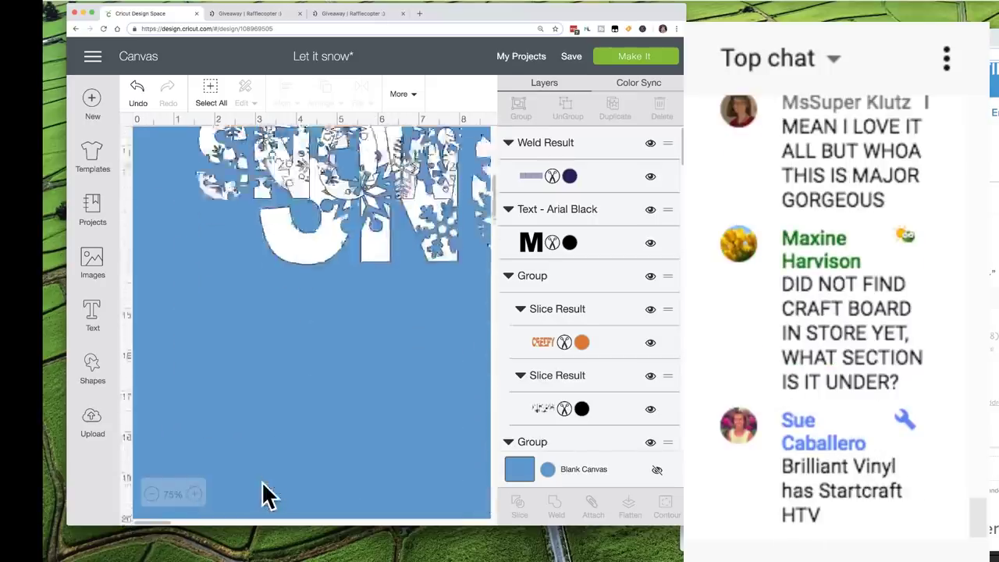
scroll(262, 481, right, 5)
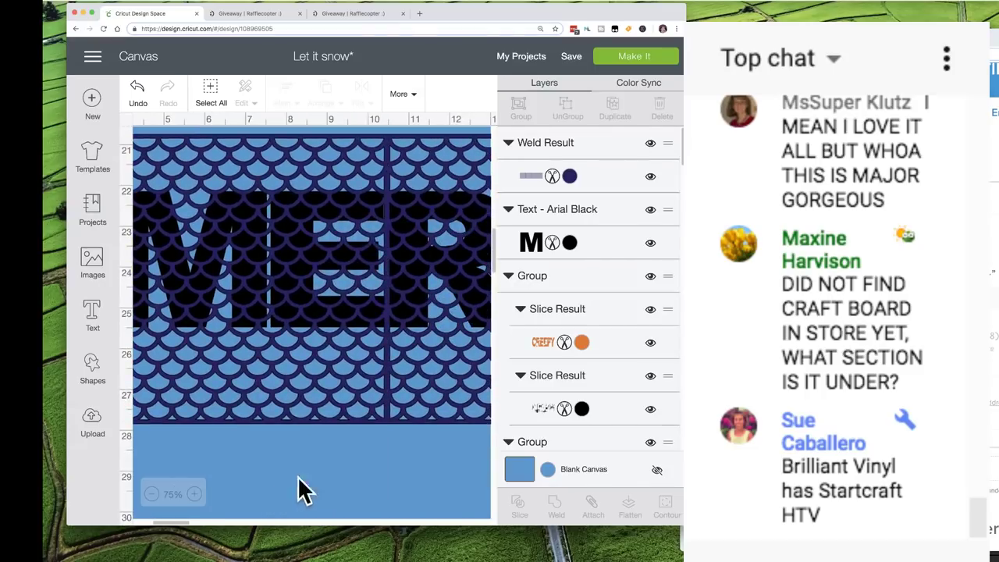
drag(319, 464, 428, 193)
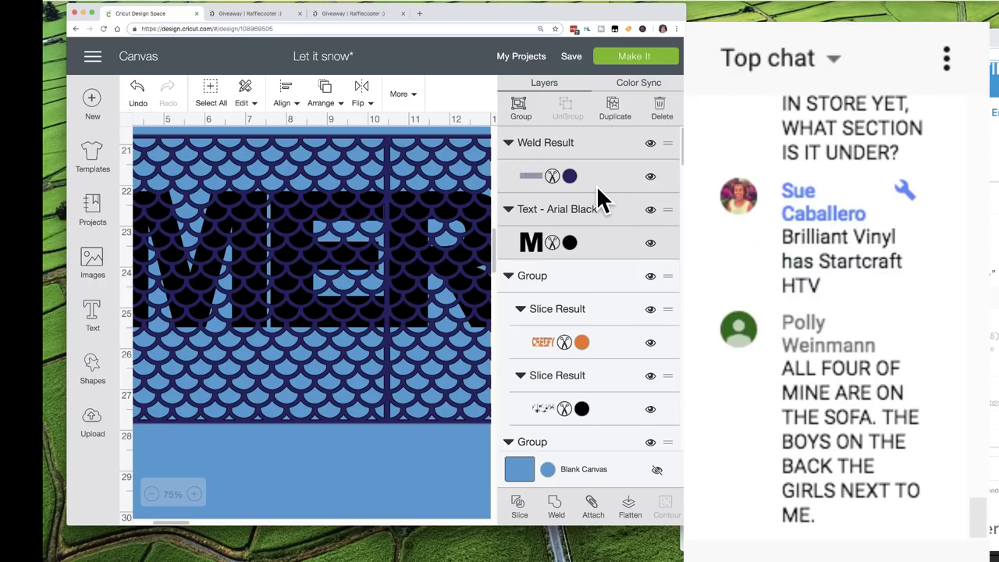
click(519, 506)
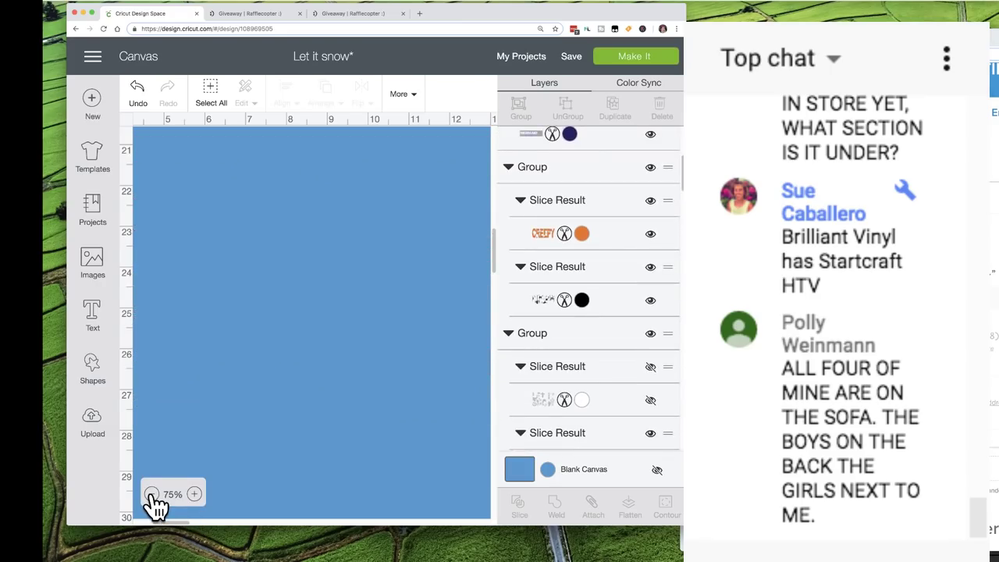
Separate the slice results by moving the leftover scale pattern below MERMAID and the black scale-shaped lettering above it
click(151, 495)
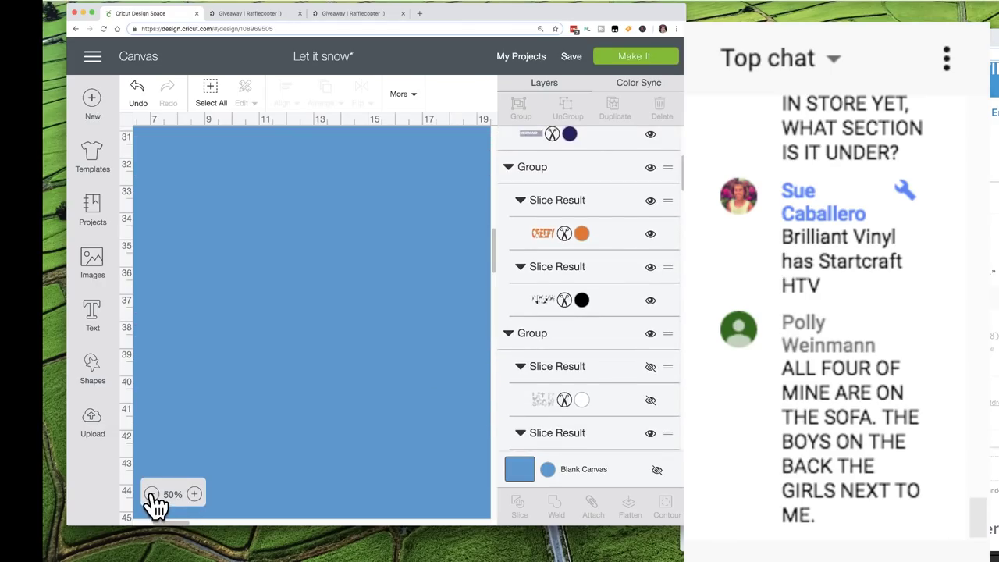
click(152, 495)
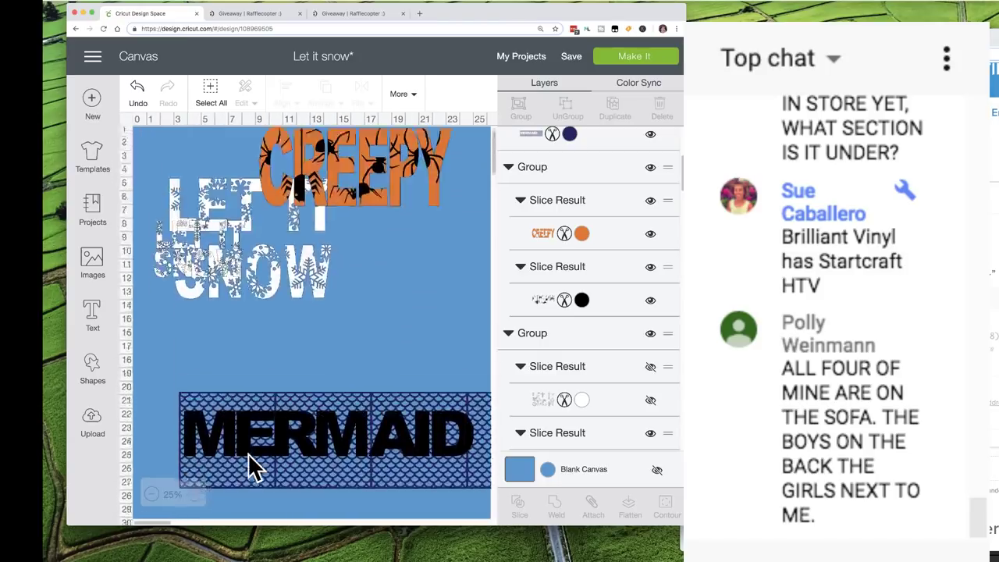
scroll(248, 464, down, 5)
scroll(247, 464, right, 2)
click(269, 358)
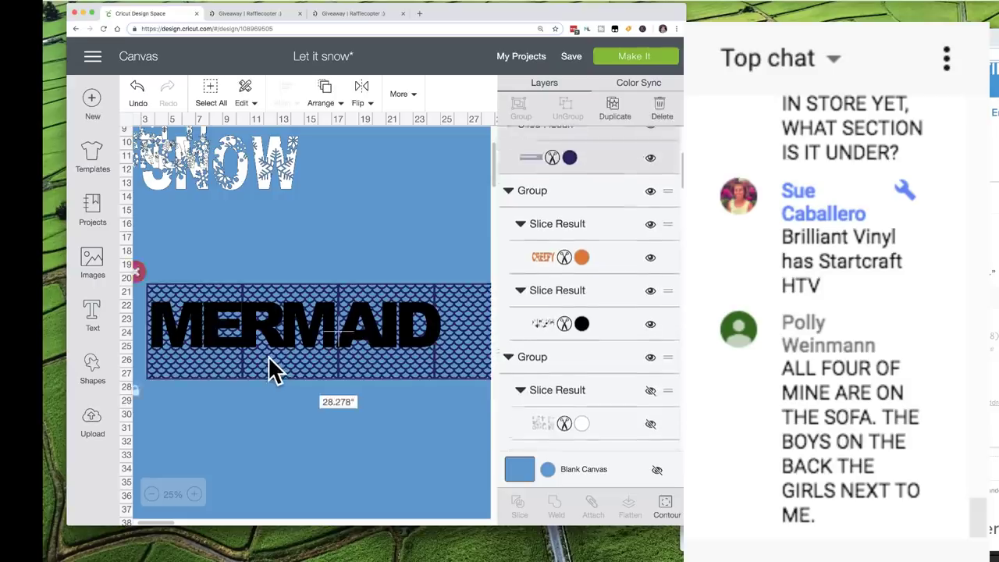
drag(269, 358, 281, 478)
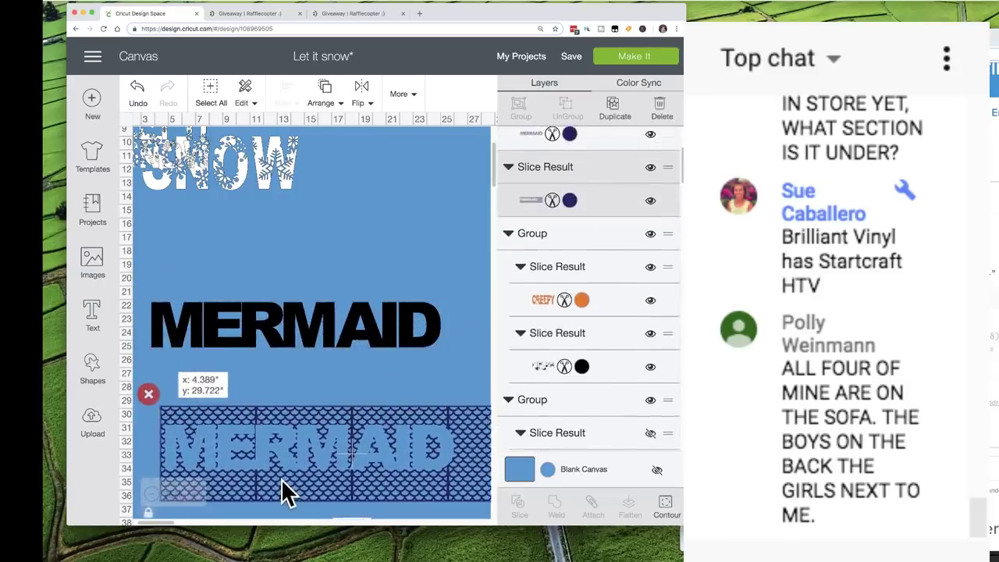
drag(270, 338, 284, 259)
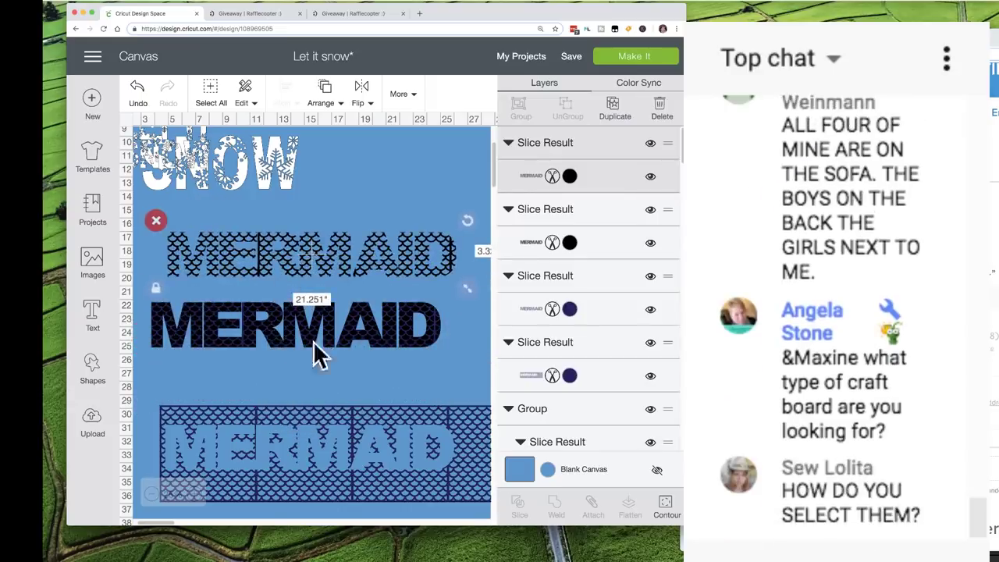
Recolor the remaining black MERMAID slice to teal #0FABB2 and set the canvas background to white
click(570, 242)
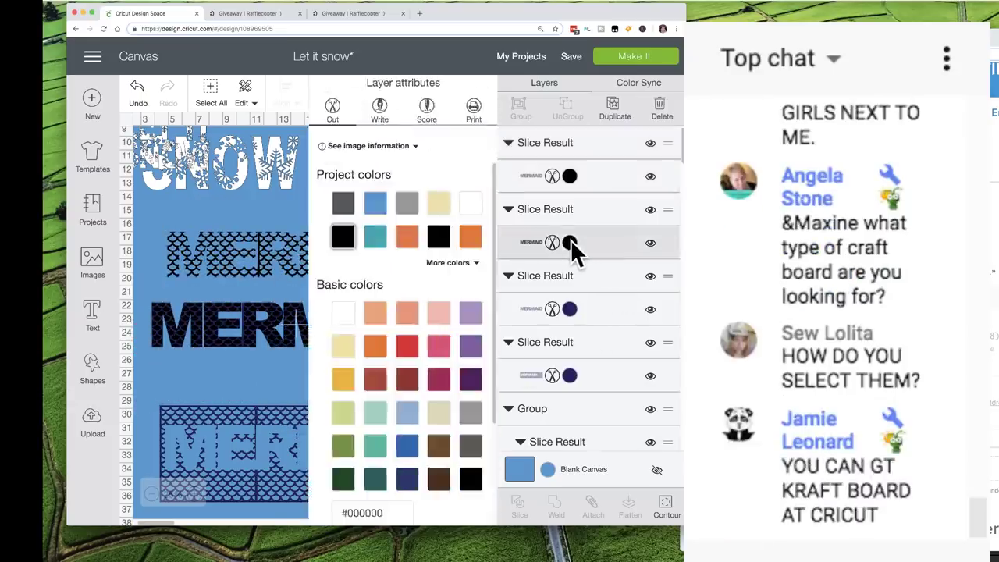
click(376, 238)
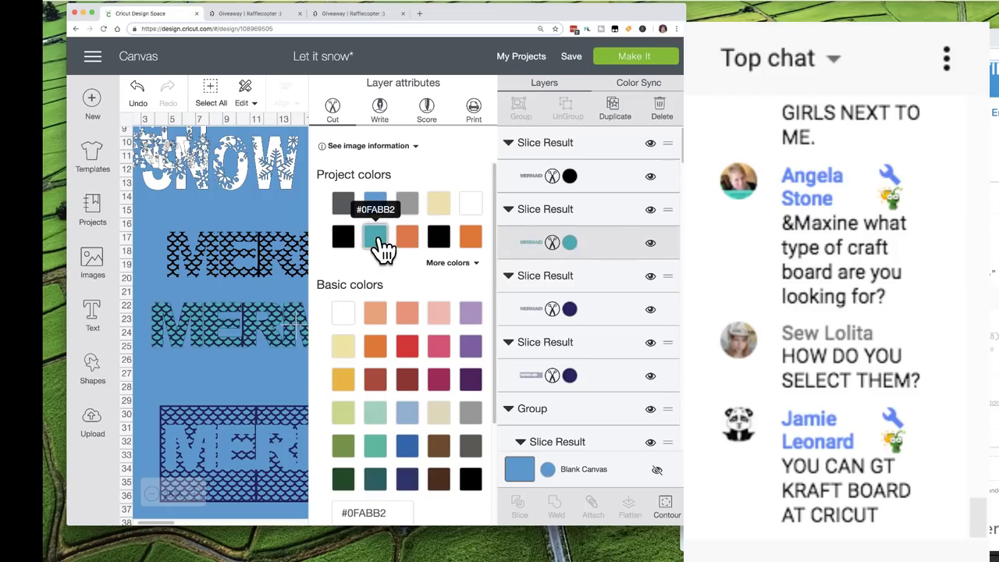
click(547, 470)
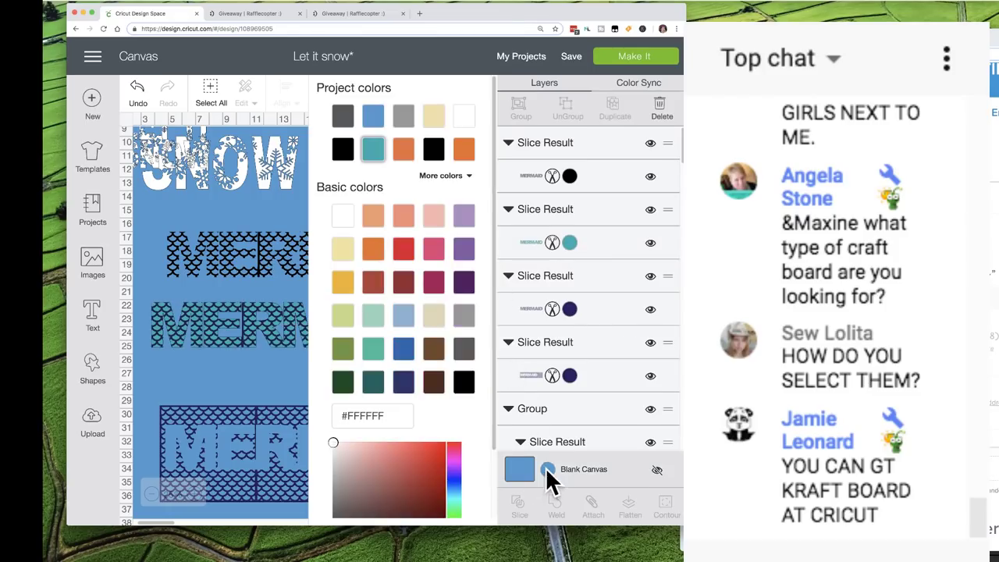
click(342, 216)
click(251, 367)
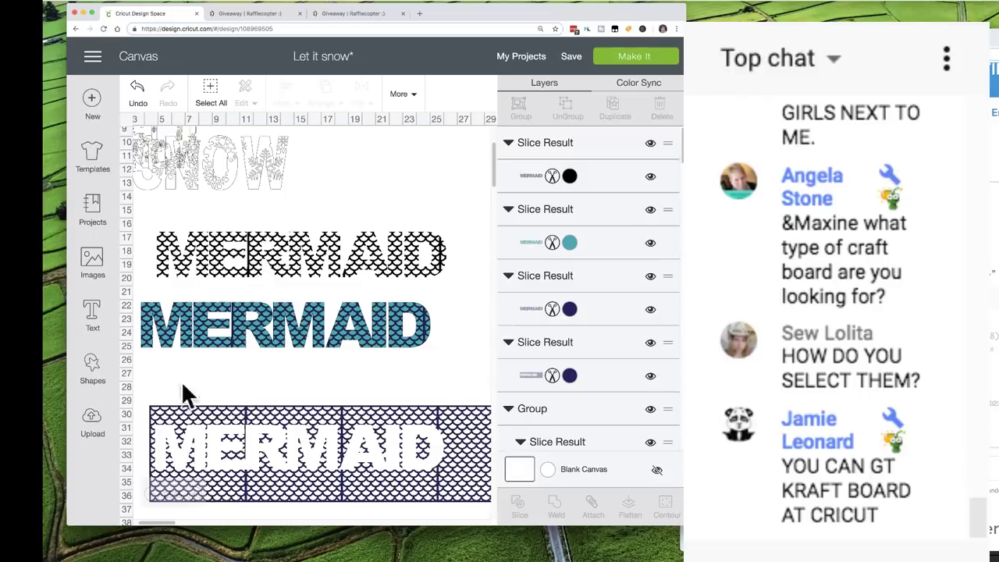
click(210, 416)
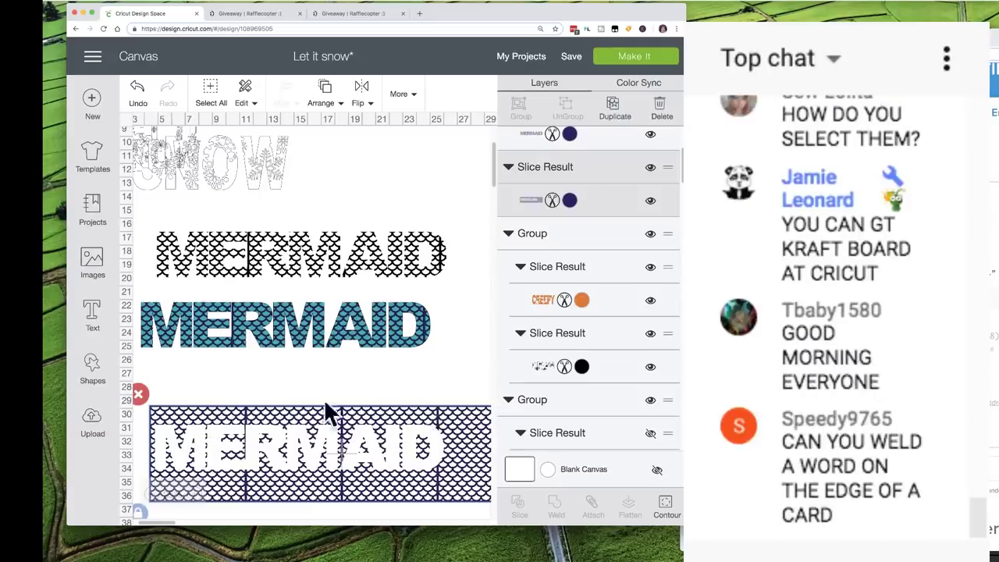
click(202, 377)
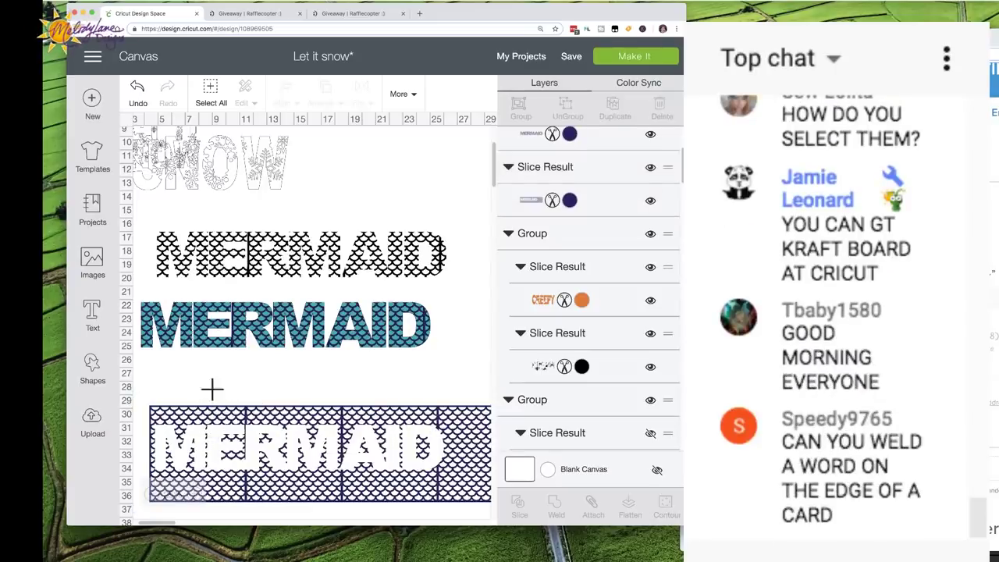
drag(199, 407, 459, 426)
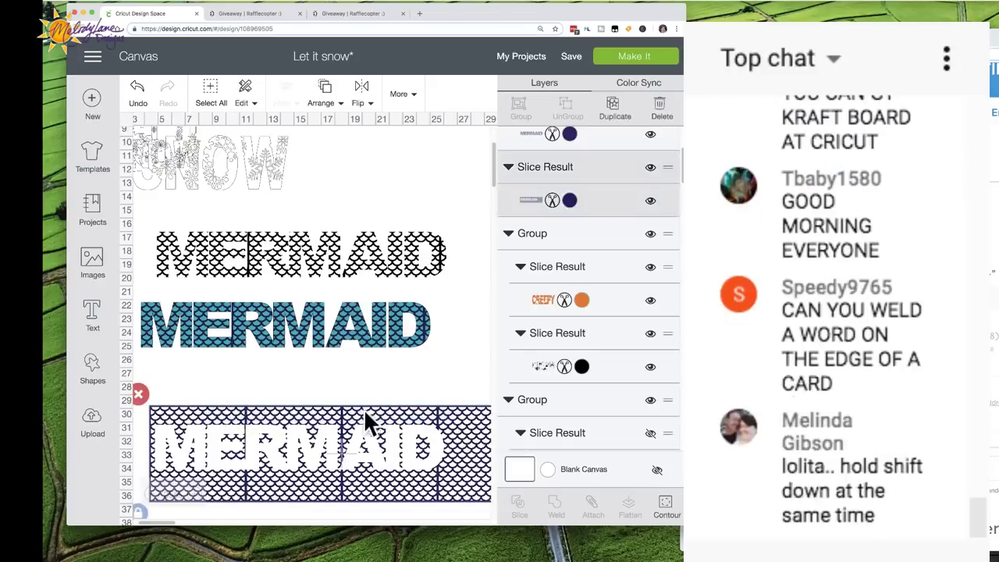
click(300, 383)
click(187, 421)
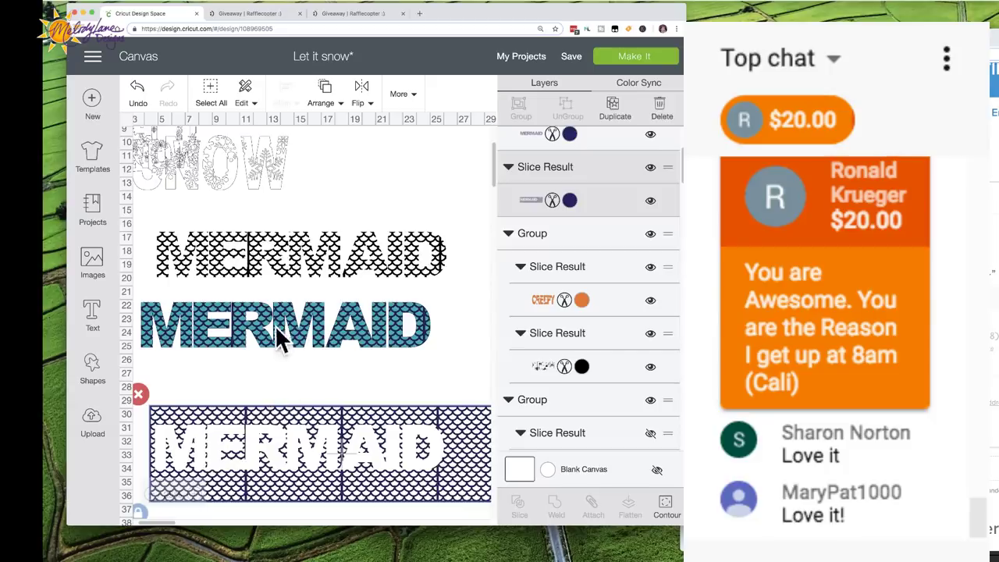
Pull the teal MERMAID layer down off its dark blue scale overlay and undo the move
click(245, 322)
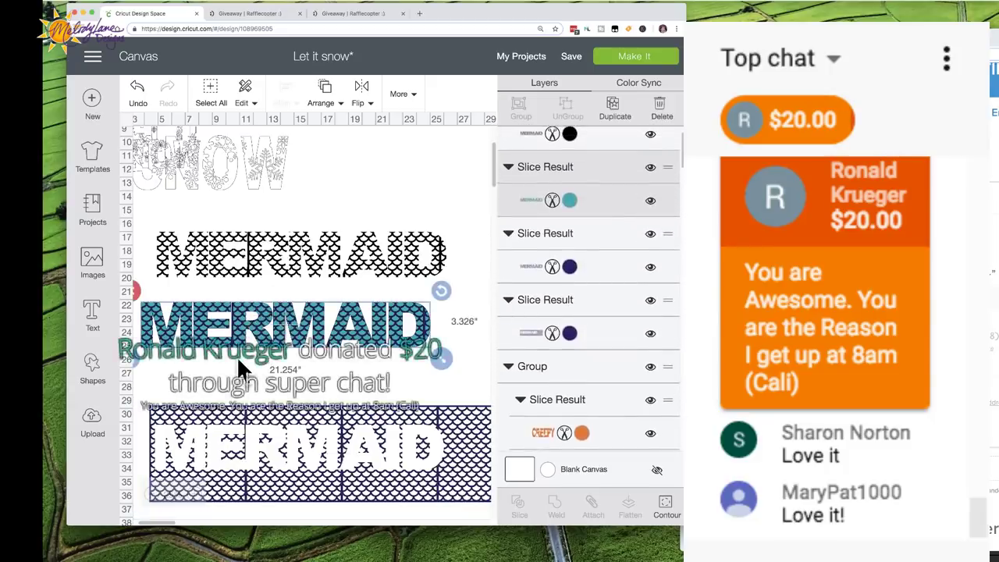
drag(239, 320, 250, 383)
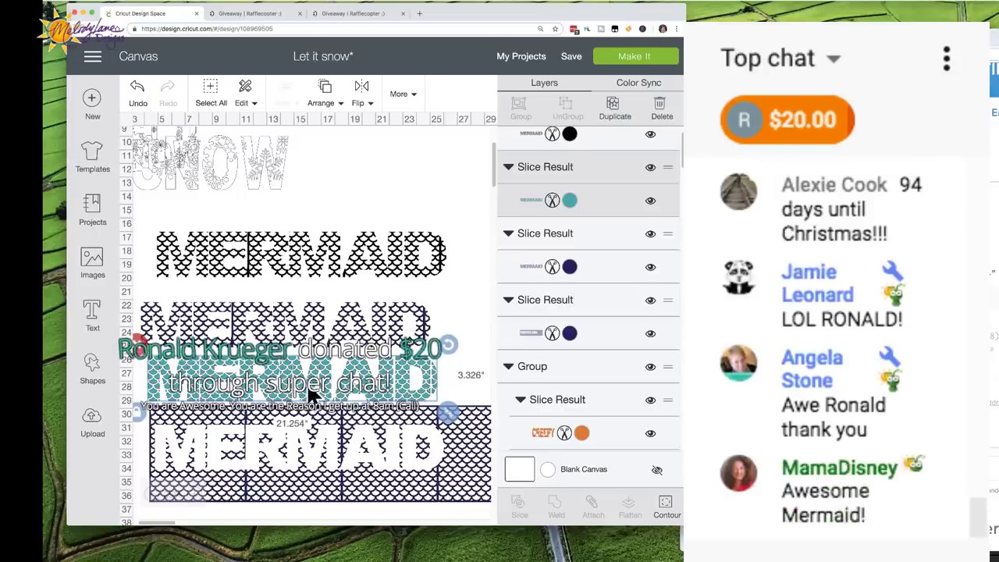
click(146, 95)
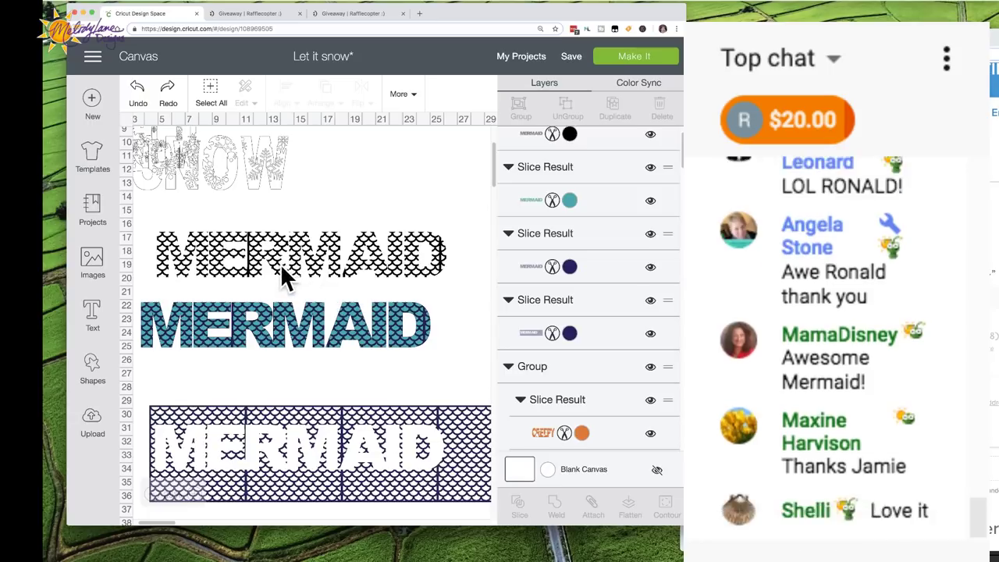
Delete the leftover rectangular scale pattern and the extra black MERMAID slice, keeping only the layered teal and dark blue word
click(276, 447)
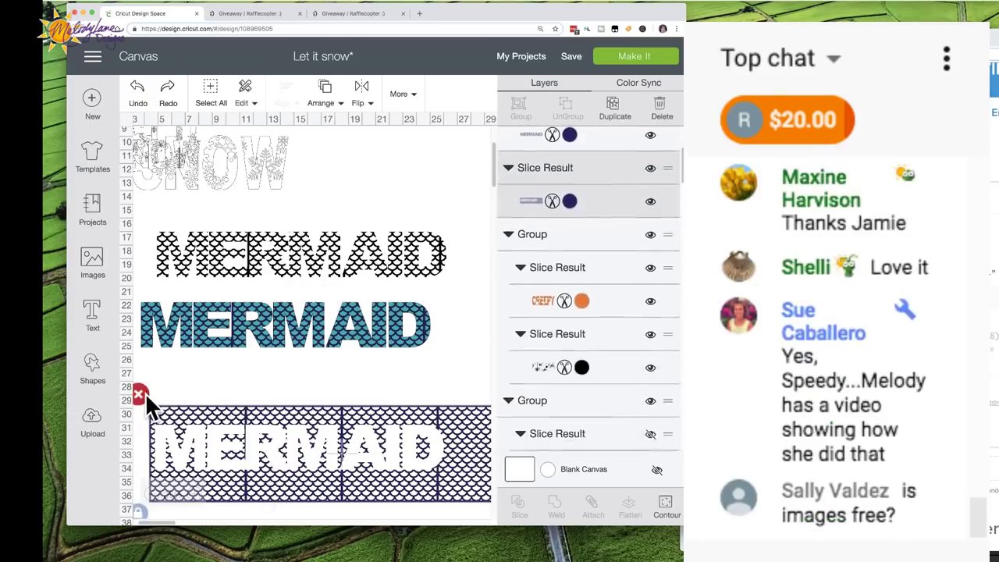
click(144, 395)
click(289, 244)
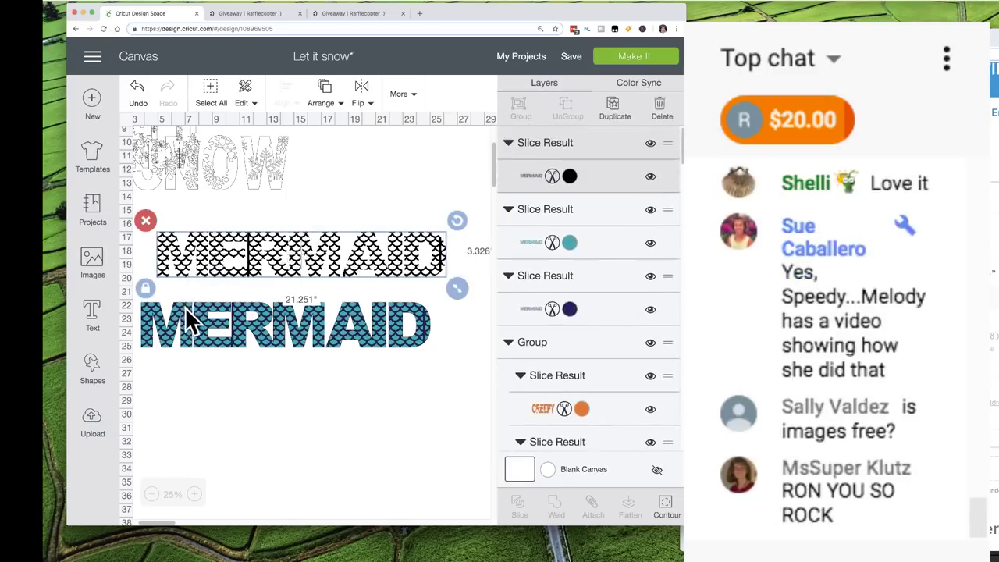
click(145, 220)
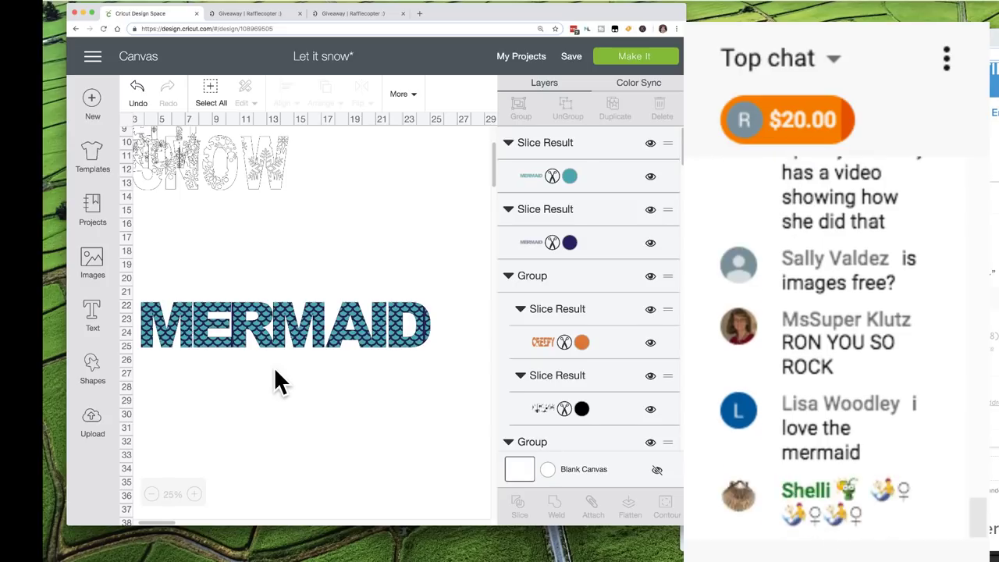
Open the image library's full collection instead of the Edge to Edge cartridge and browse the featured designs
click(93, 266)
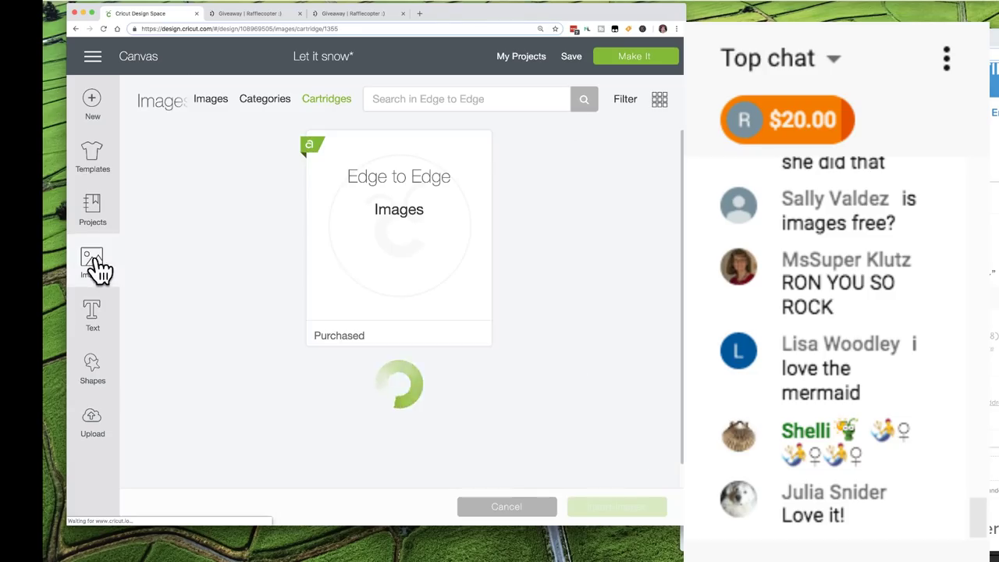
click(212, 100)
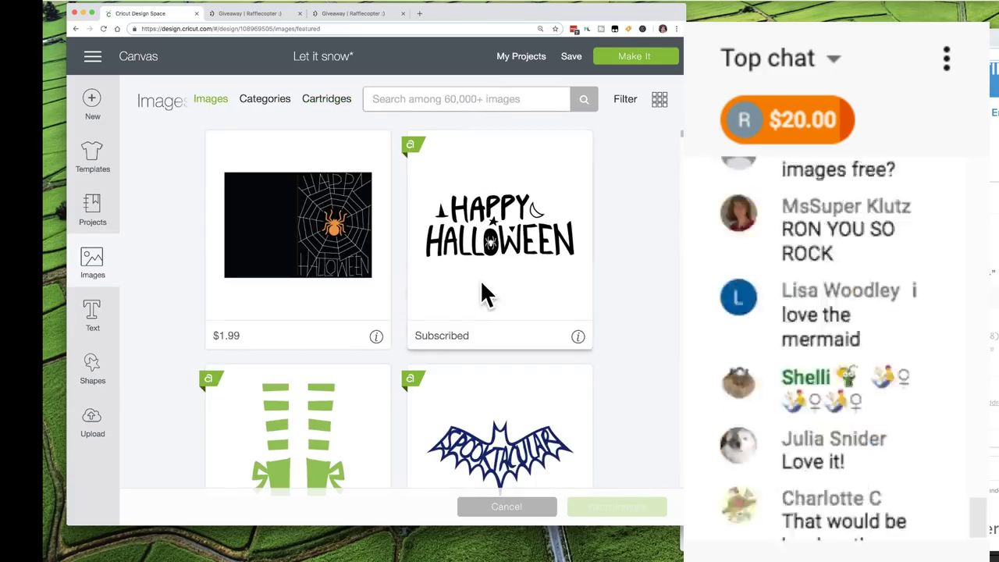
scroll(481, 290, down, 5)
scroll(481, 289, down, 5)
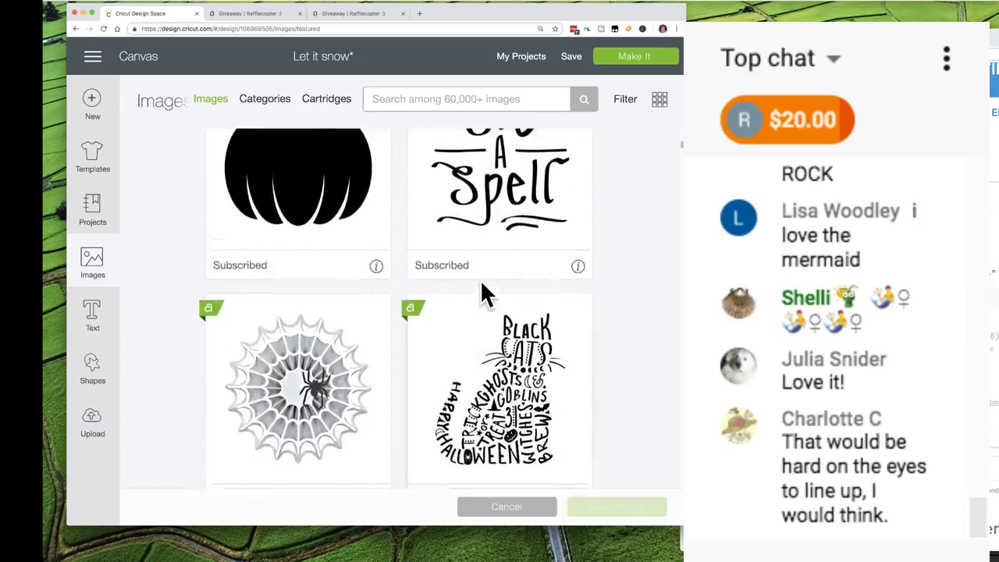
scroll(480, 280, down, 3)
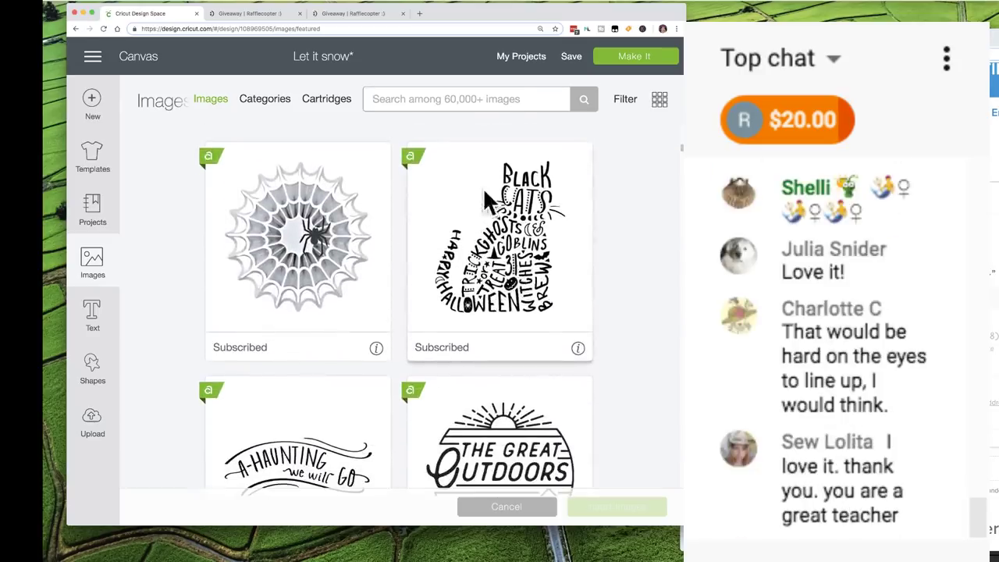
scroll(506, 267, down, 3)
scroll(508, 272, down, 5)
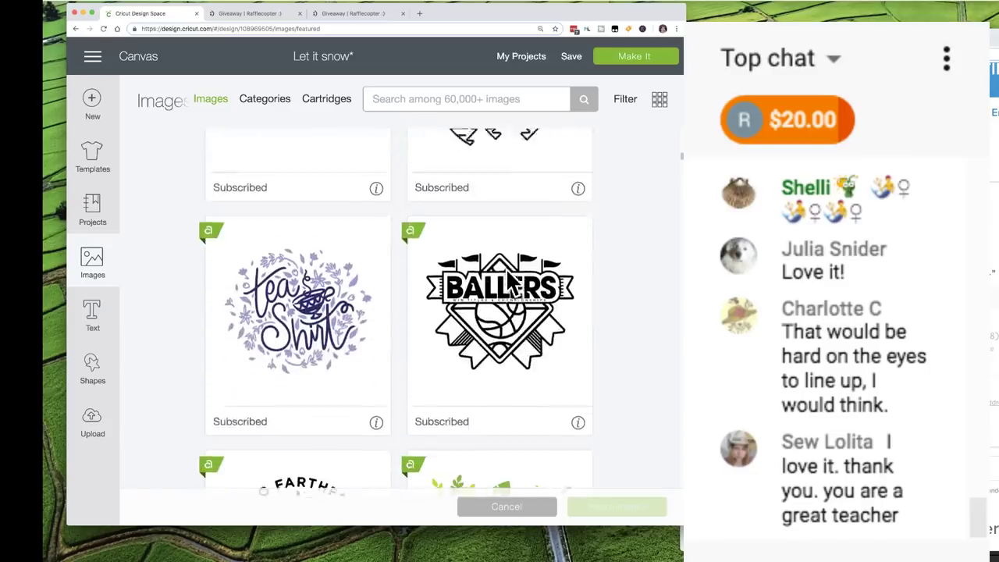
scroll(508, 282, down, 2)
scroll(510, 284, up, 2)
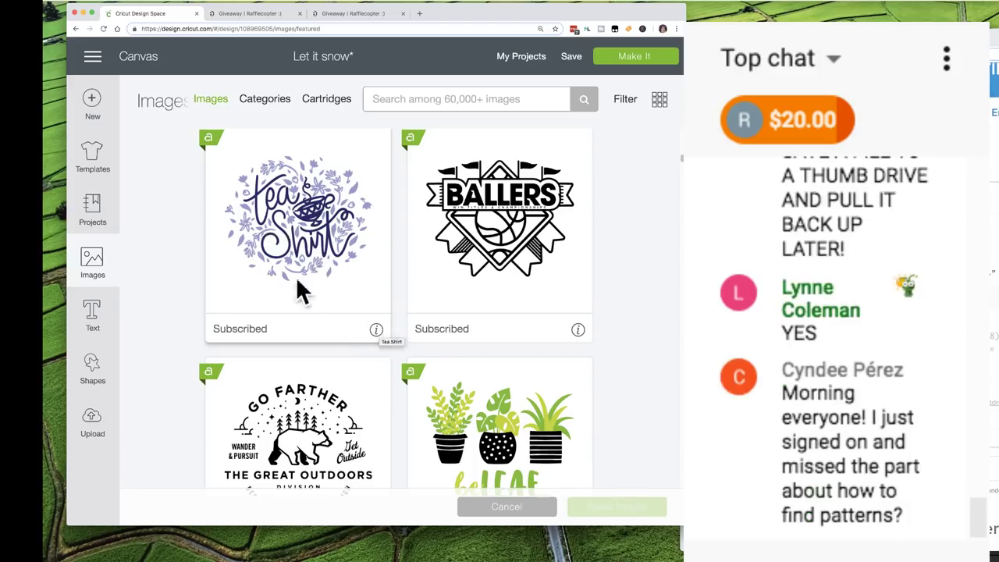
Check which collection the Tea Shirt image belongs to and browse further through the featured designs
click(376, 331)
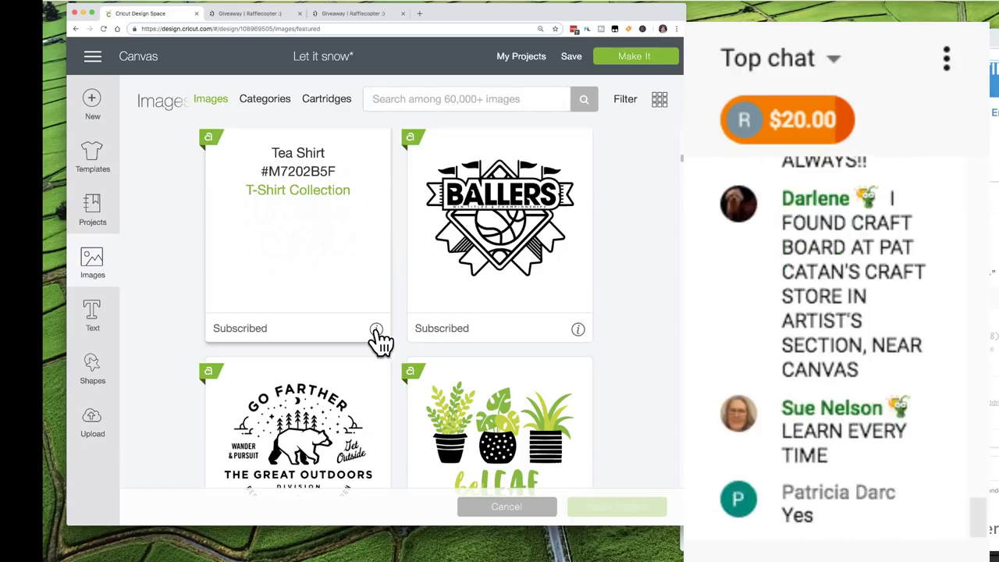
click(376, 331)
scroll(356, 321, down, 3)
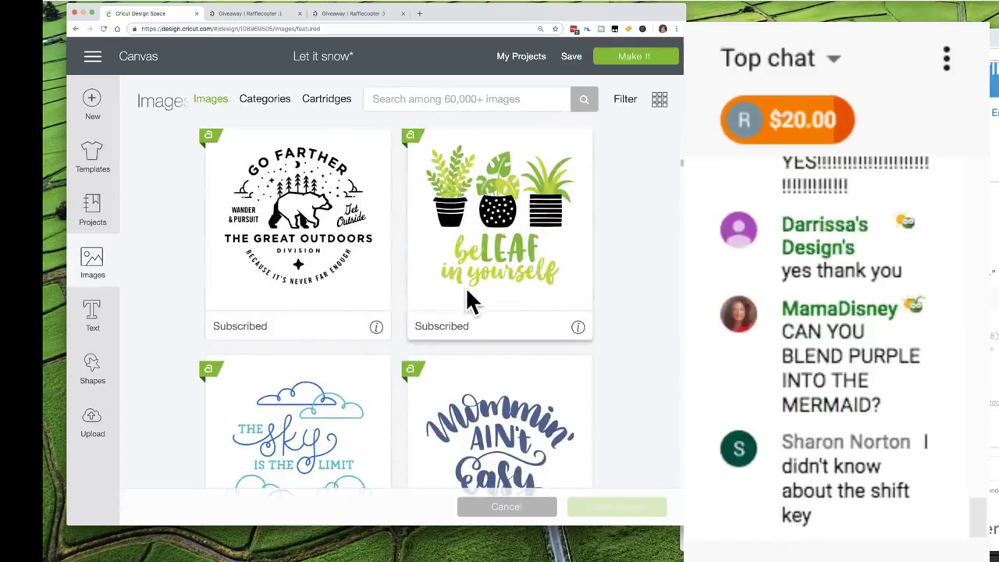
scroll(338, 287, down, 3)
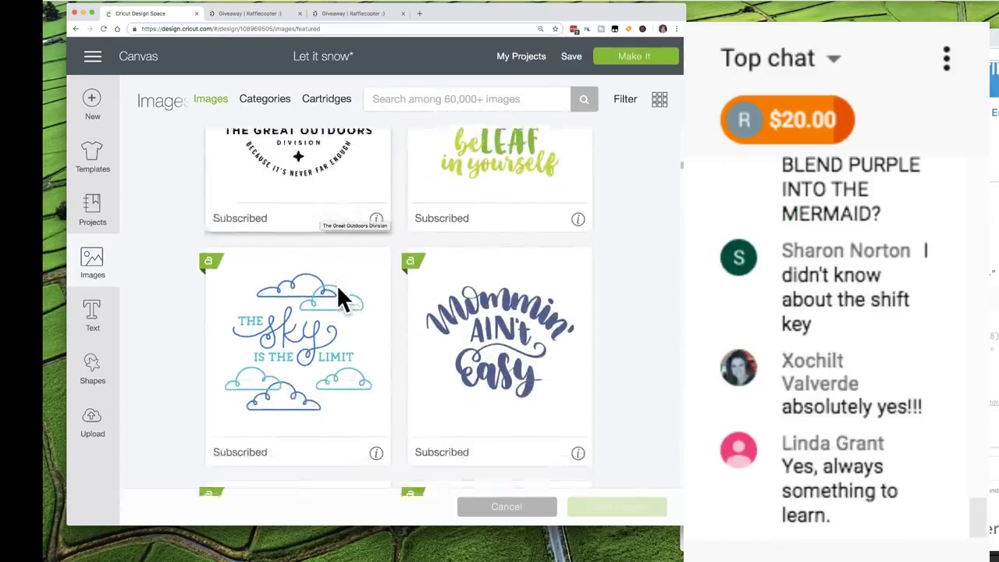
scroll(338, 287, down, 5)
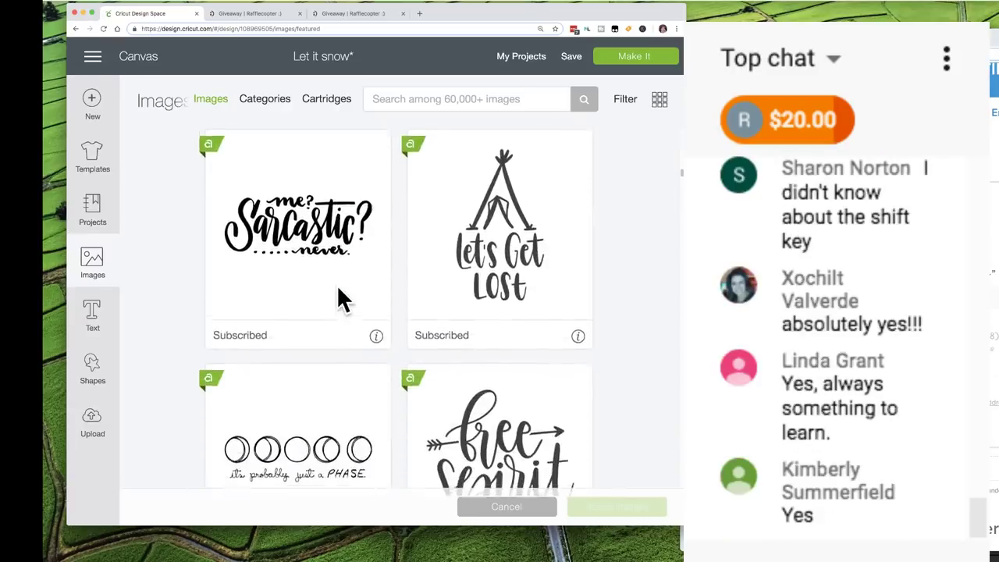
Search the image library for leaves
scroll(338, 289, down, 8)
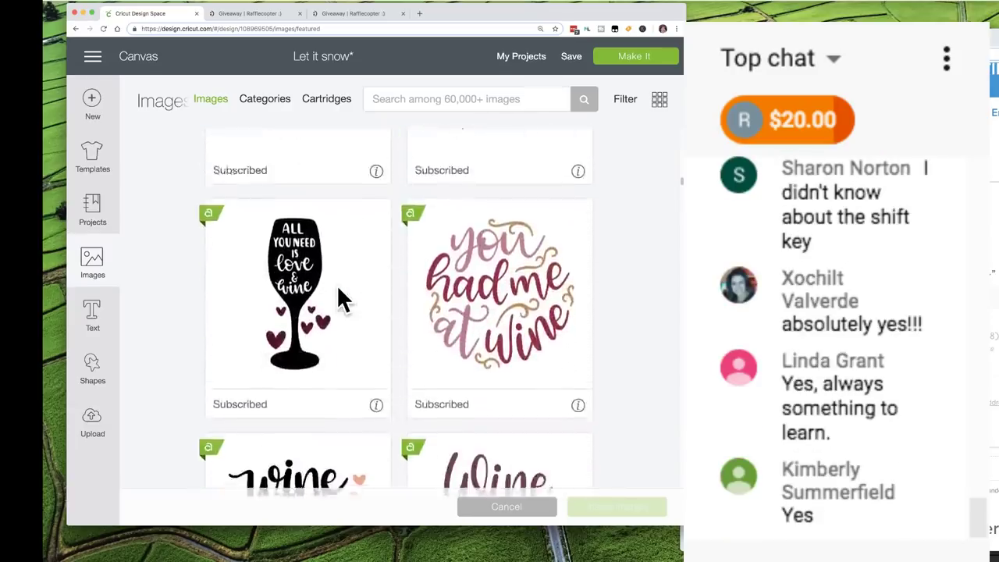
scroll(338, 299, down, 8)
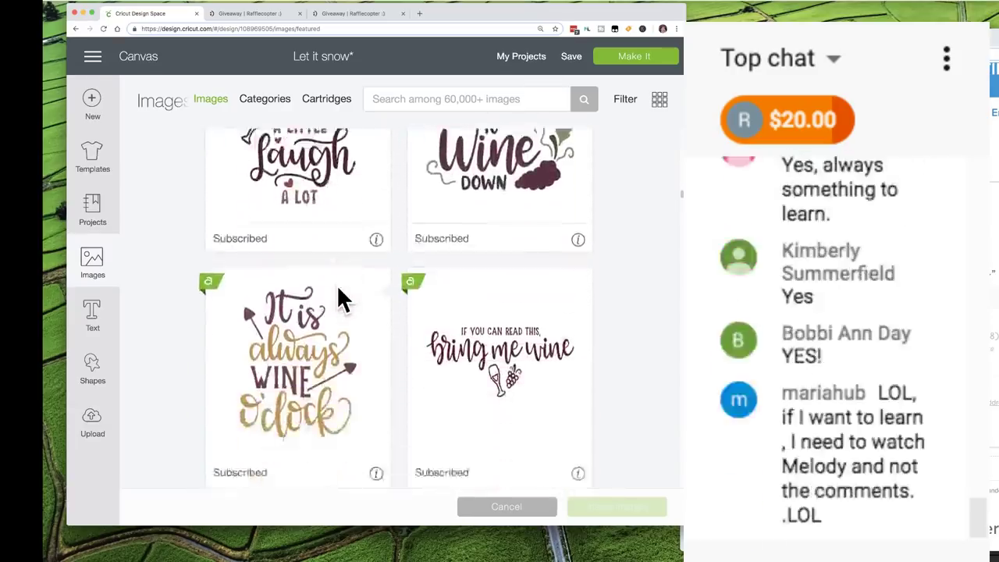
scroll(342, 296, up, 20)
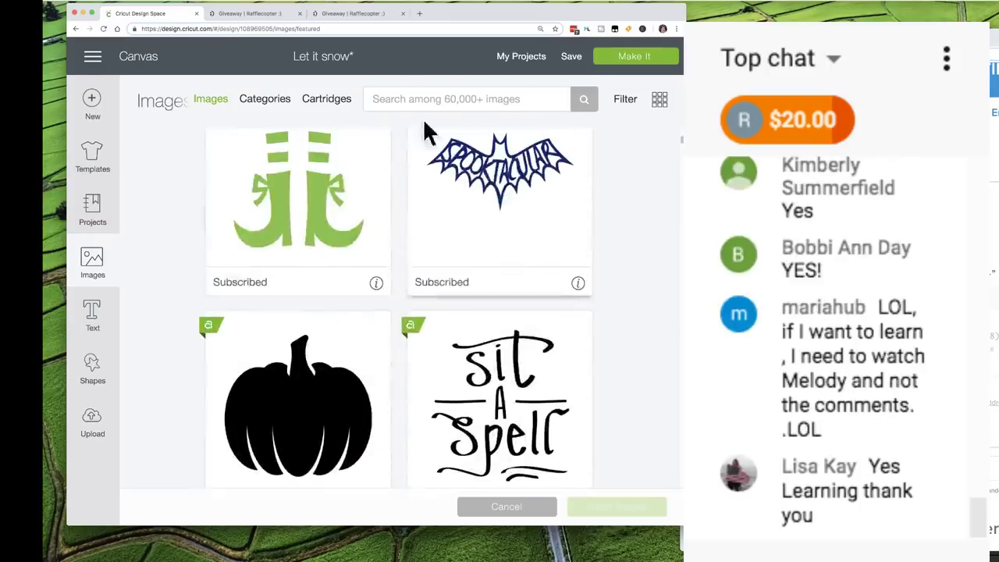
click(388, 98)
text(le)
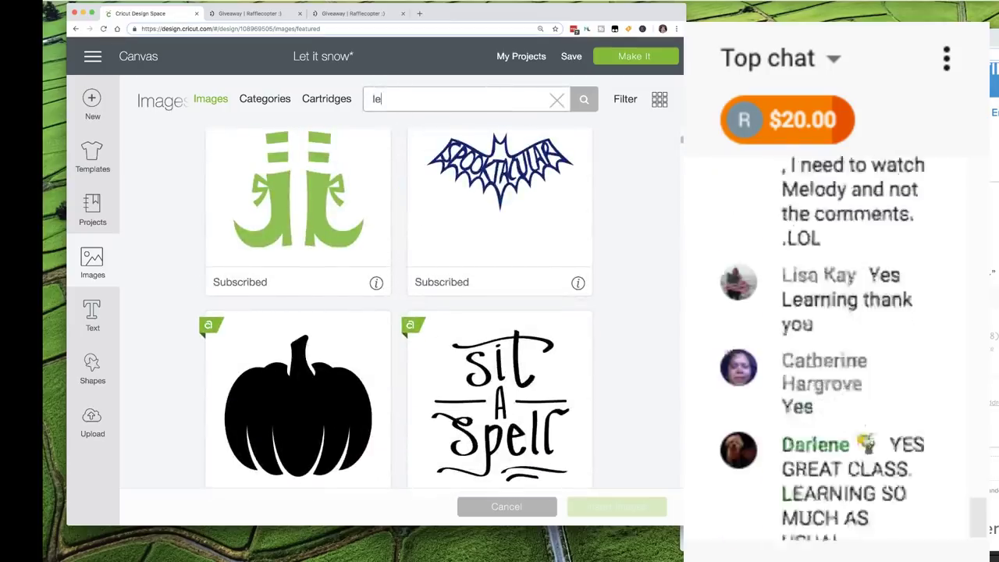
text(ave)
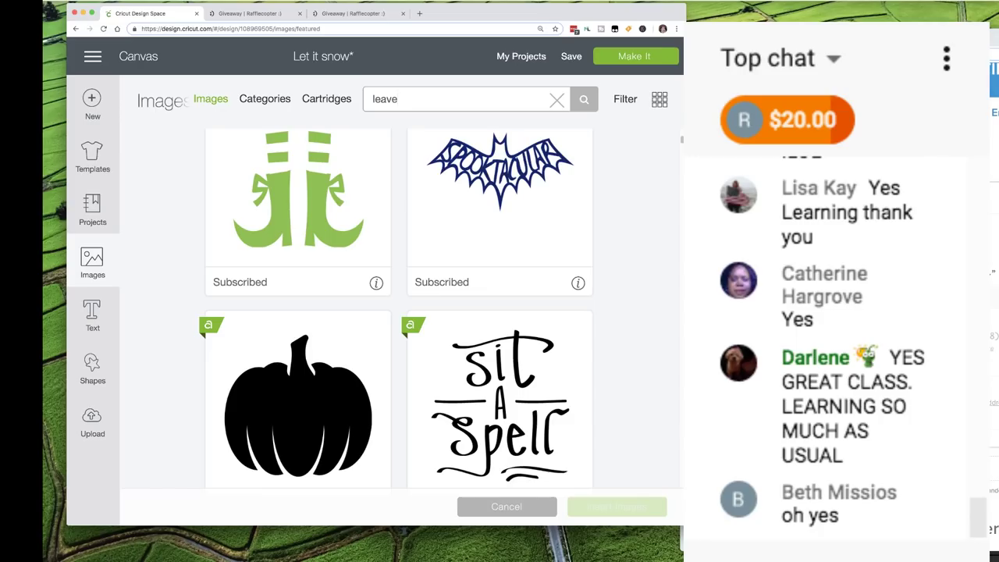
text(s)
key(Return)
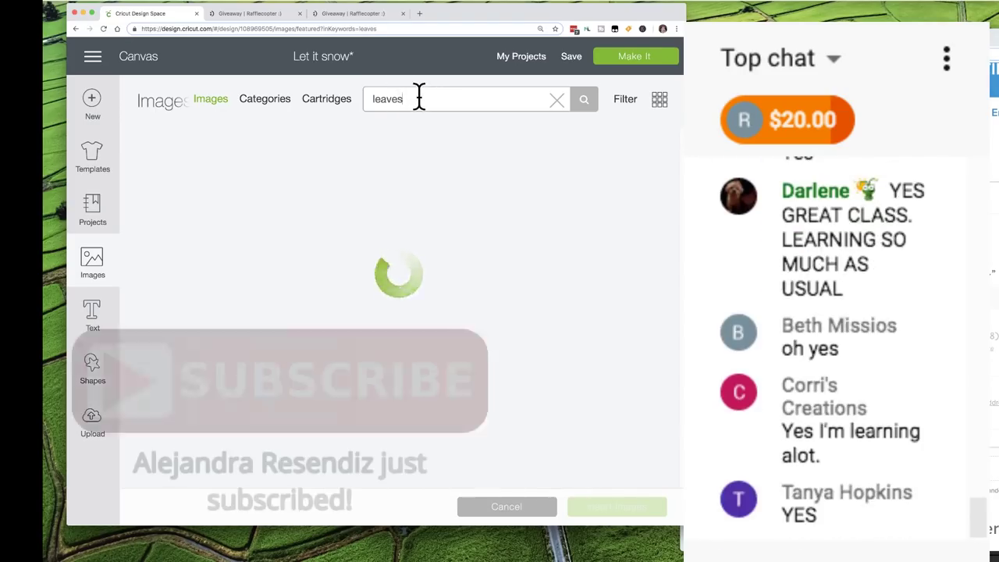
Pick the Purchased set of five separate oak and maple leaves from the search results and insert it on the canvas
scroll(415, 211, down, 5)
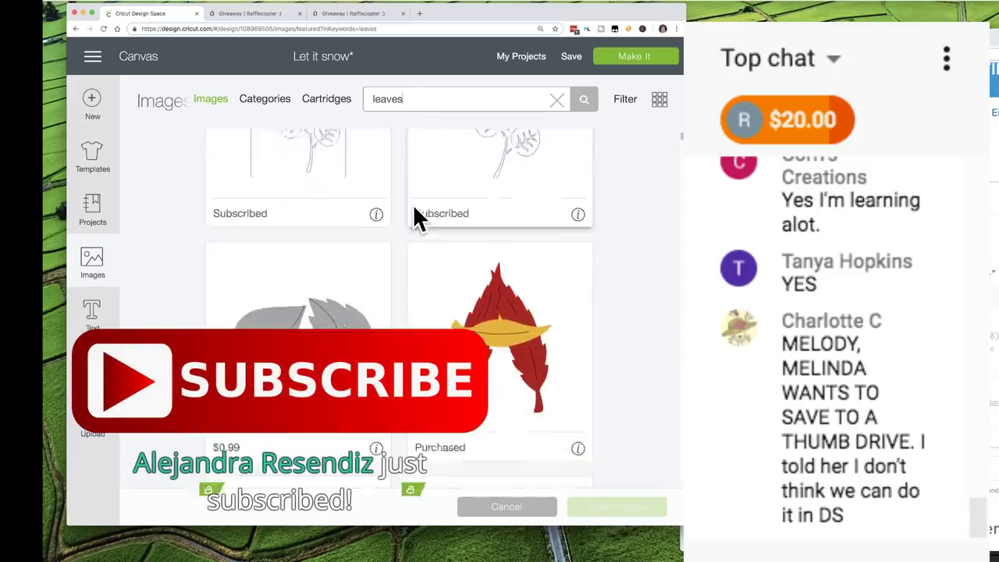
scroll(415, 211, down, 10)
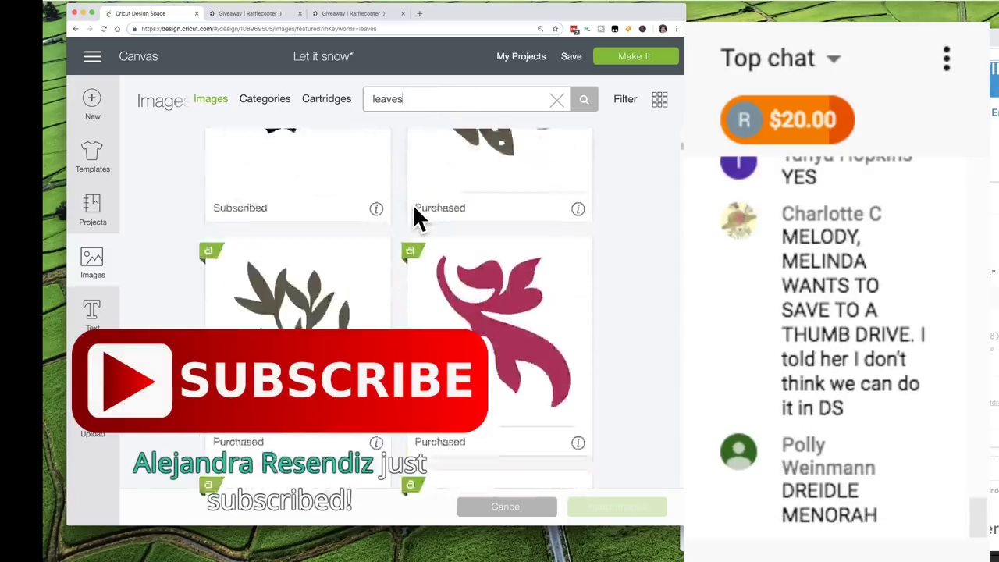
scroll(415, 209, down, 15)
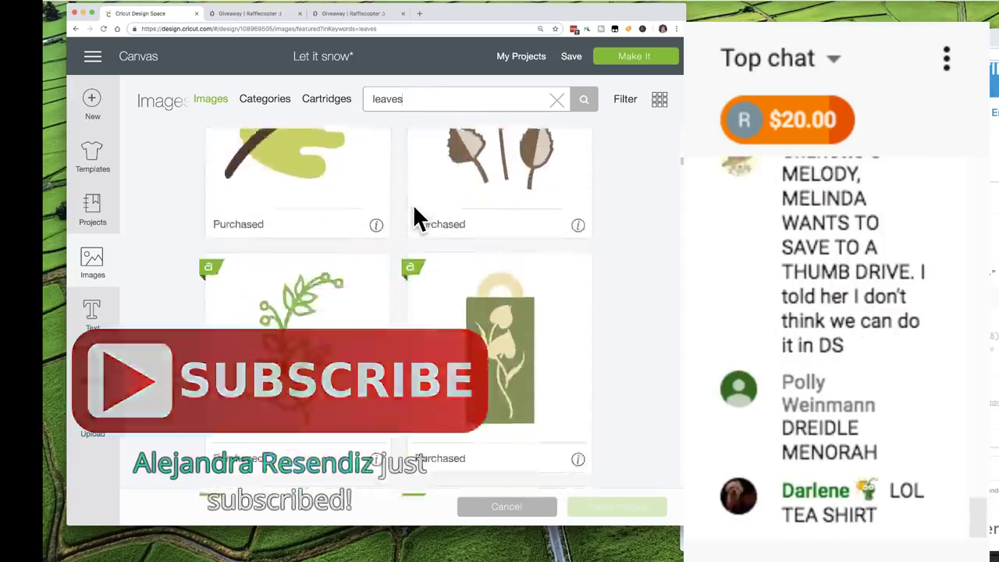
scroll(415, 215, down, 8)
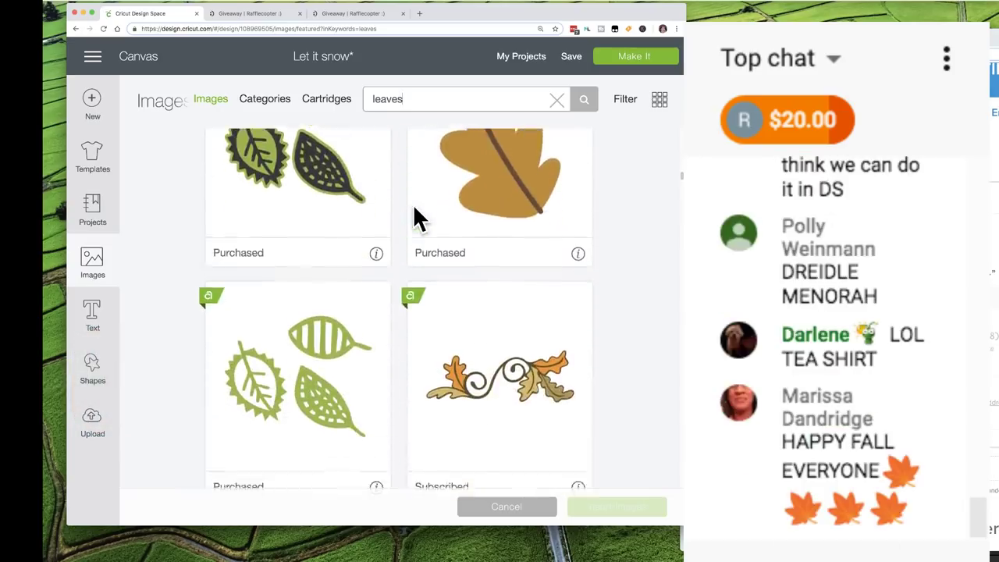
scroll(415, 215, up, 2)
scroll(415, 211, down, 5)
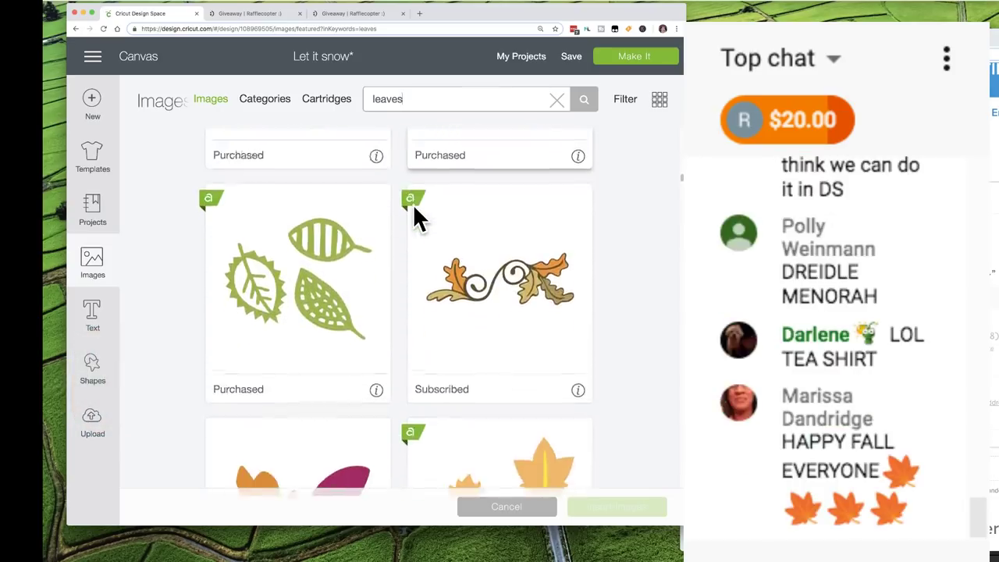
scroll(415, 215, down, 5)
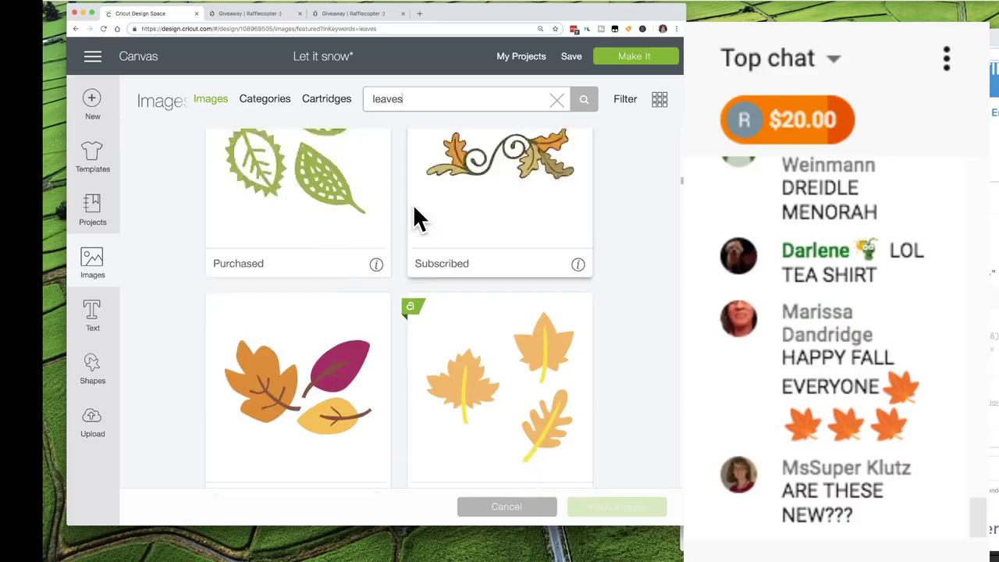
scroll(414, 215, up, 5)
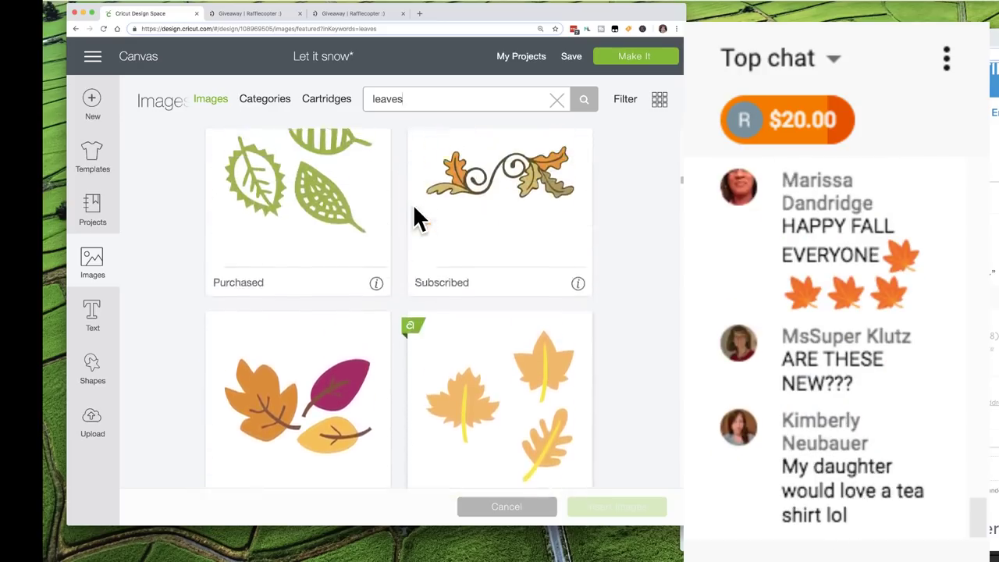
scroll(415, 217, down, 10)
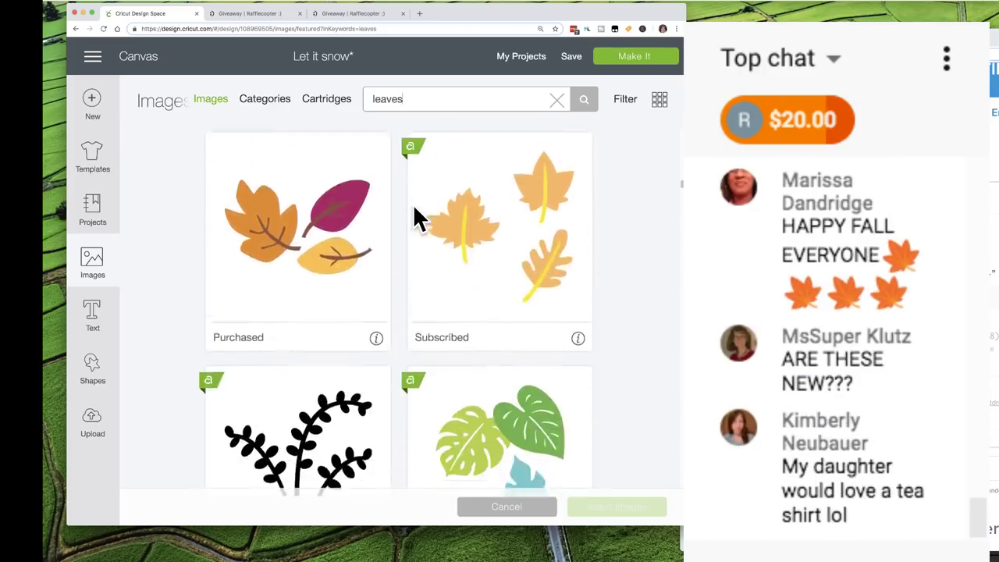
scroll(414, 217, down, 12)
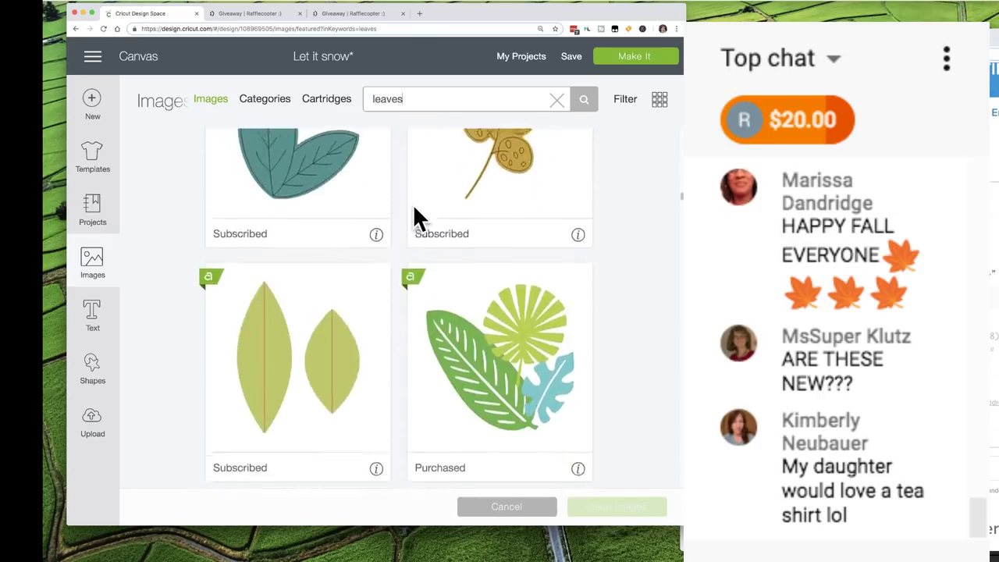
scroll(415, 217, down, 15)
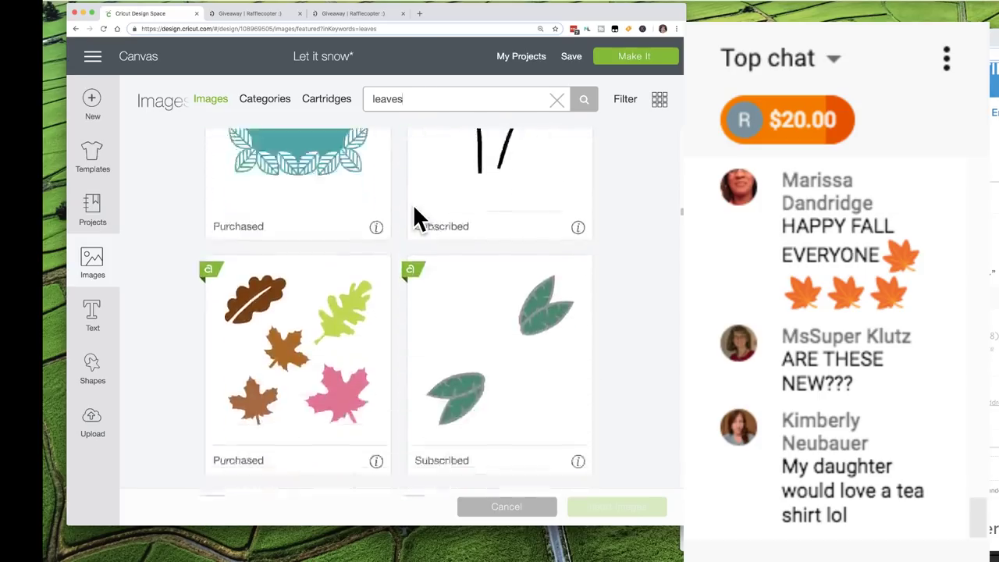
click(350, 265)
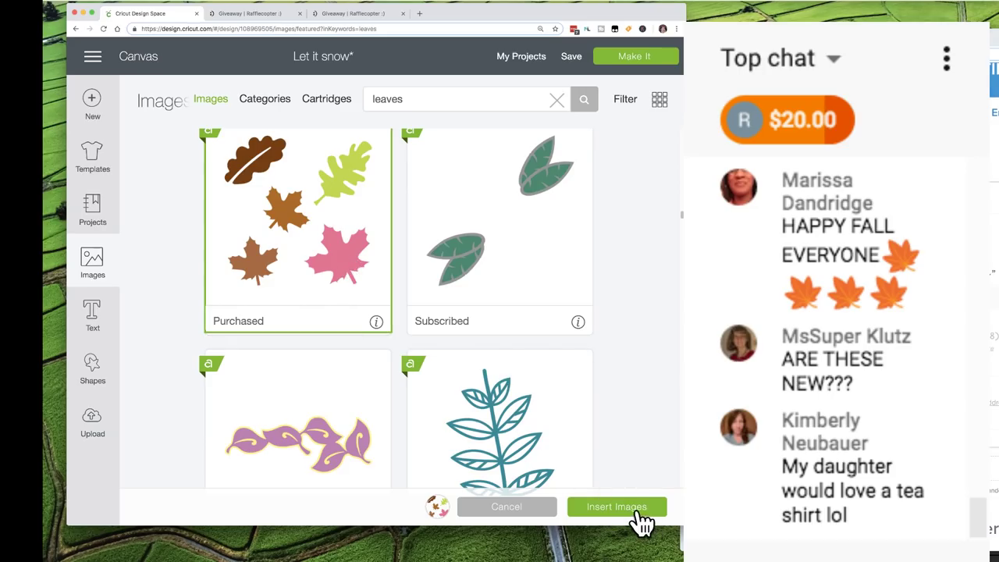
click(382, 327)
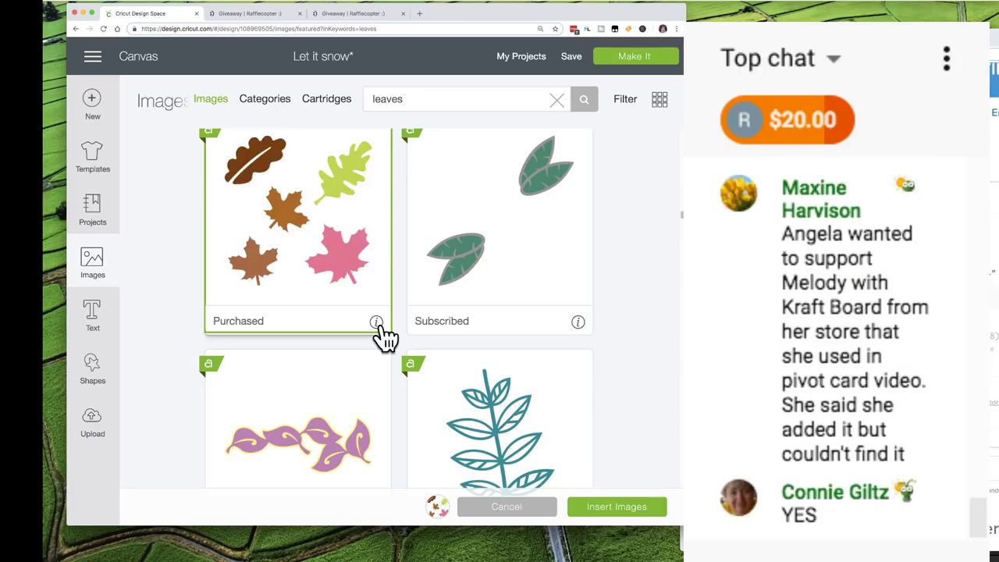
click(599, 509)
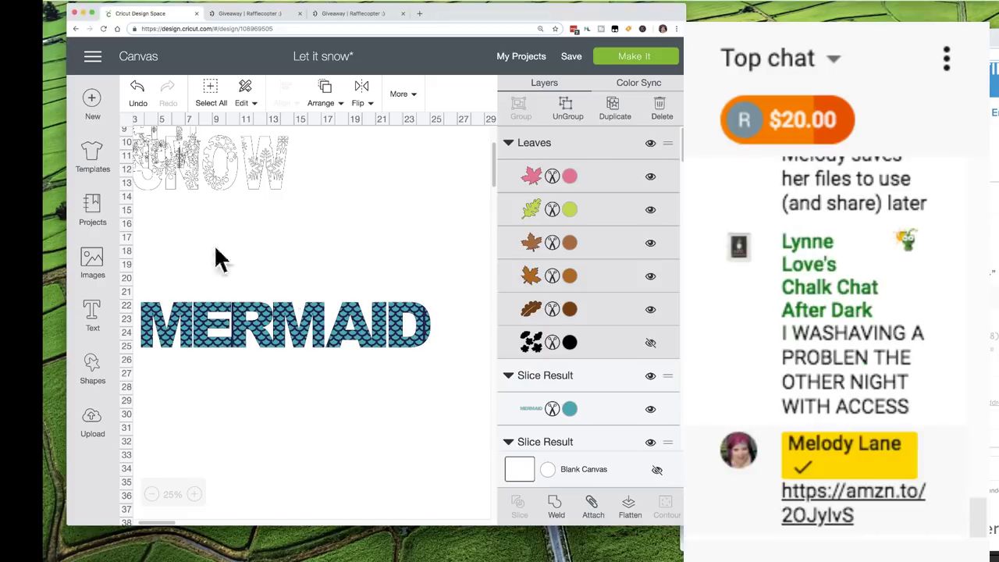
Add the text FALL above the MERMAID word and enlarge it to about 16.6 by 4.2 inches
click(96, 317)
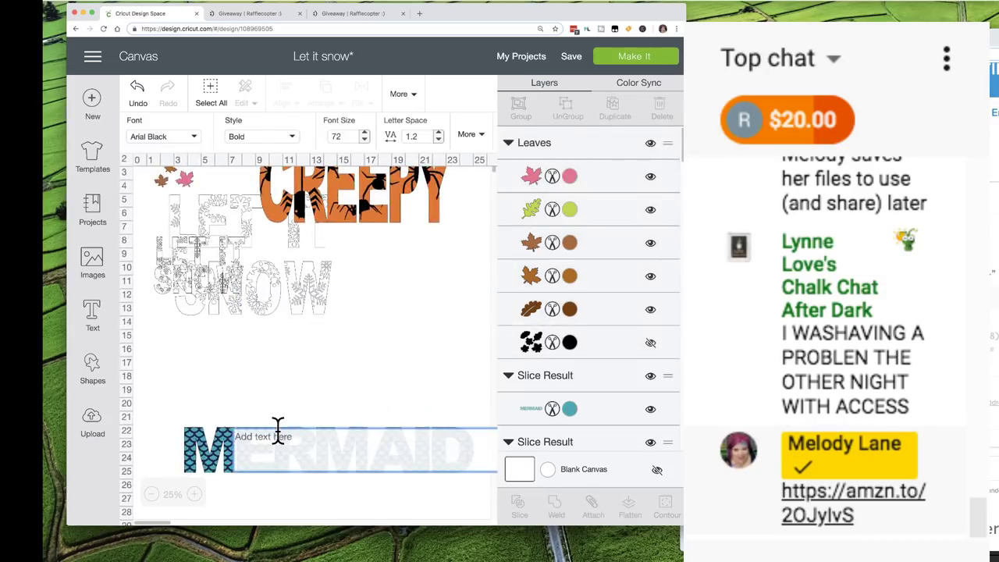
text(FALL)
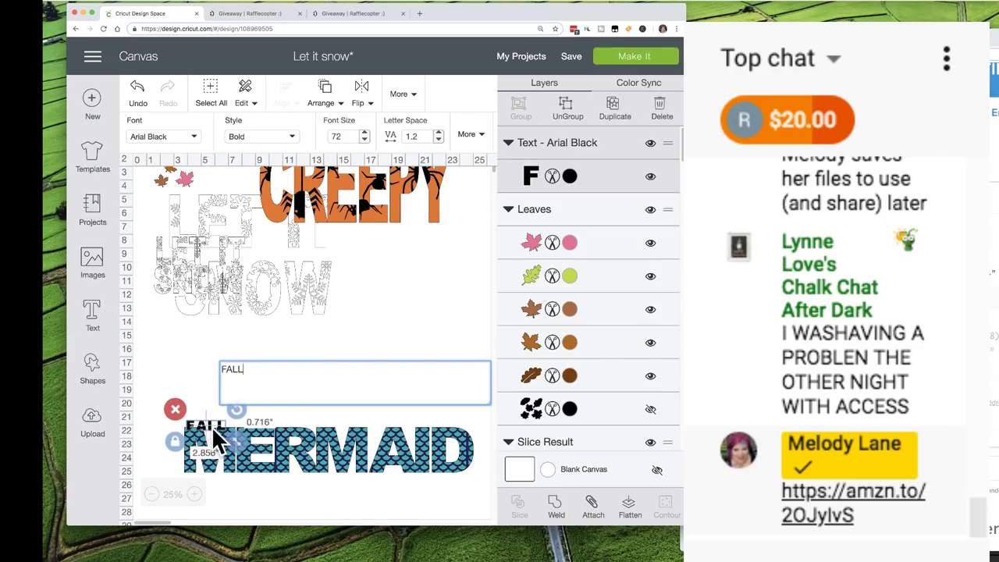
drag(212, 426, 439, 496)
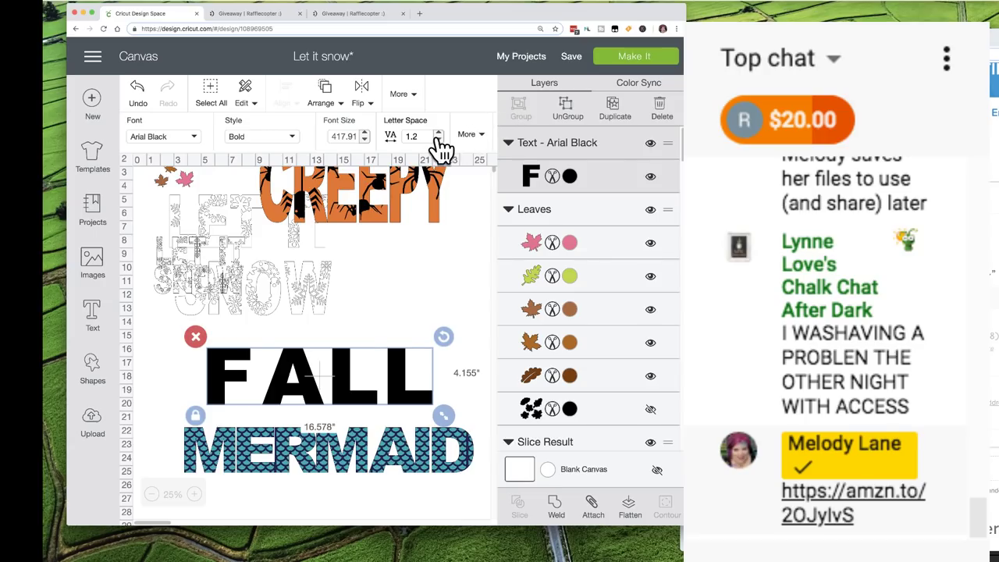
Tighten the FALL text's letter spacing to 0.3
click(439, 141)
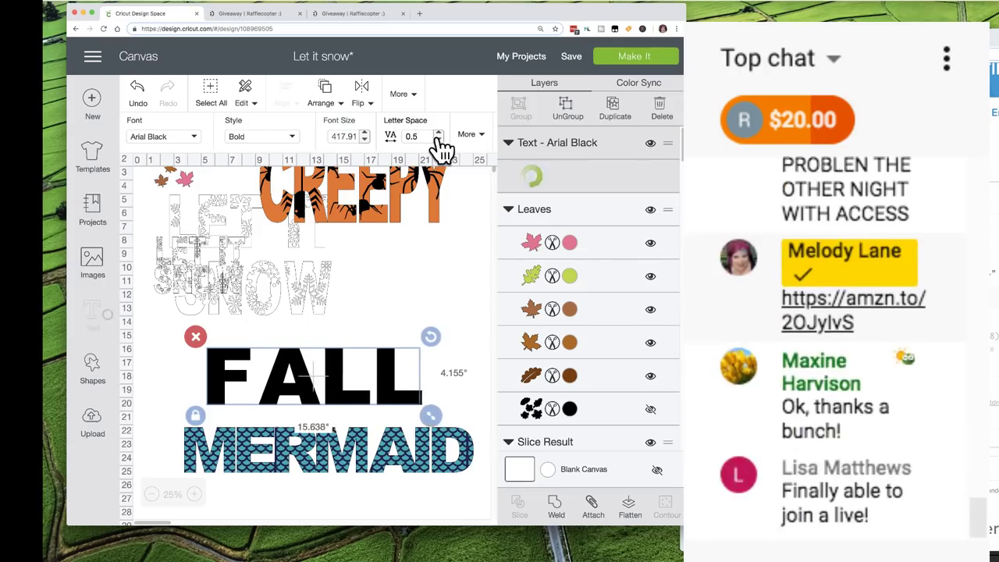
click(439, 140)
click(439, 140)
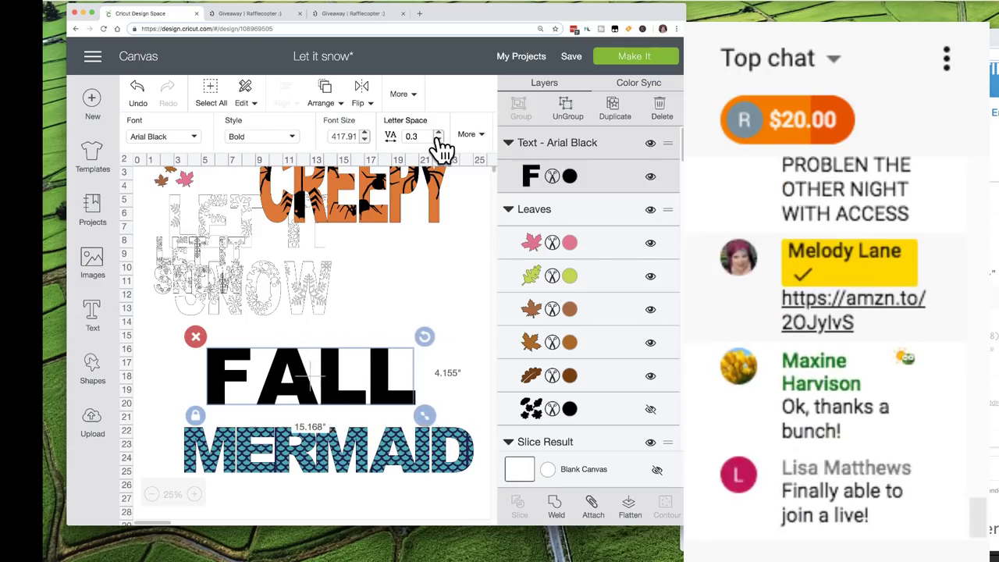
Ungroup the FALL text into separate letters and nudge the F rightward until it meets the A
click(568, 109)
click(222, 383)
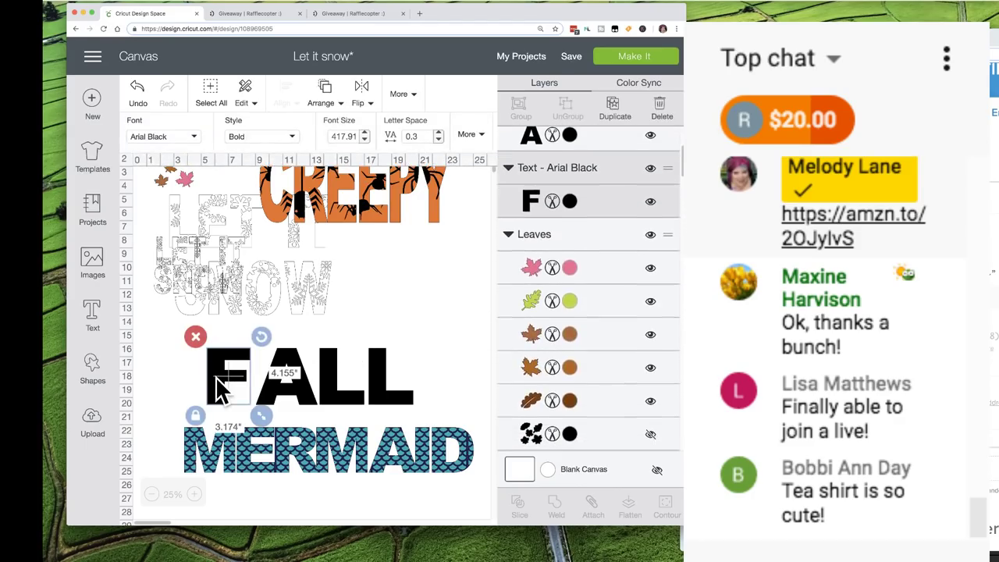
key(Right)
key(Right)
key(Right)
key(Right)
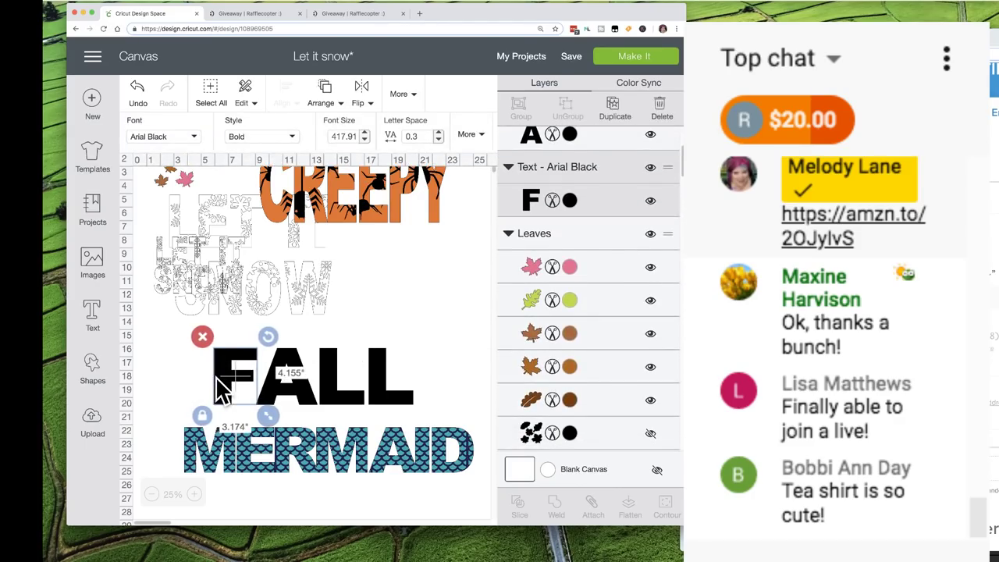
key(Right)
key(Right)
key(Right)
key(Right)
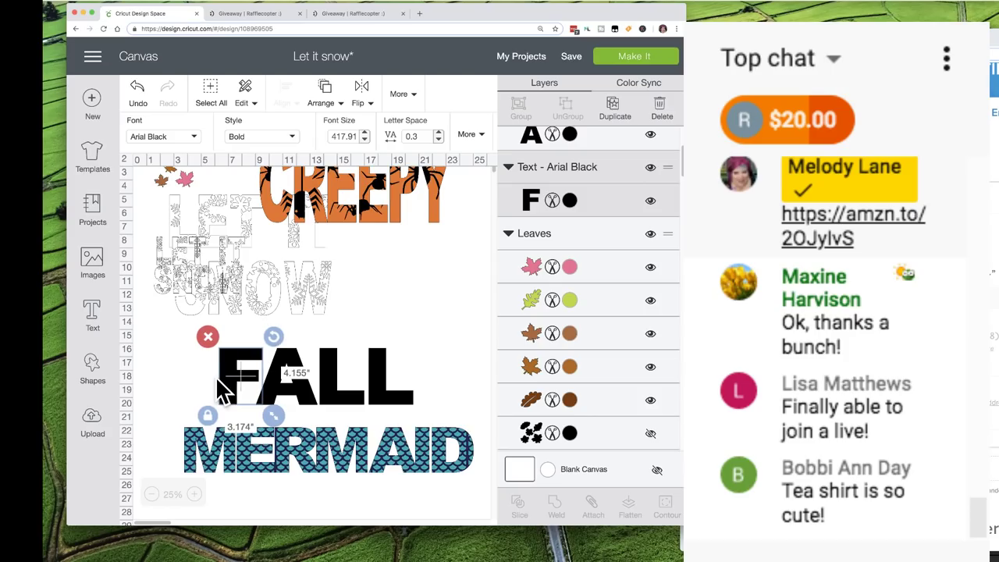
key(Right)
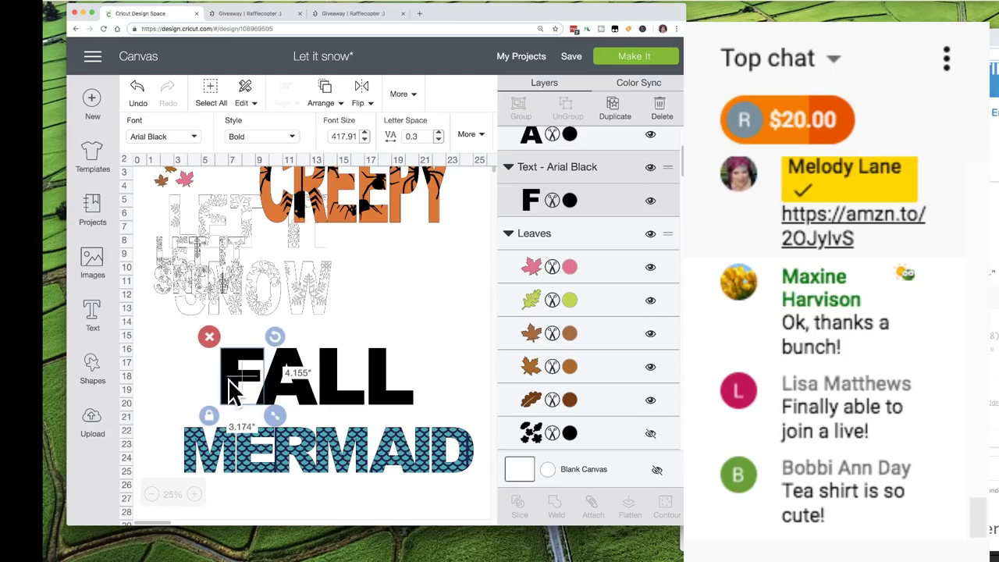
Weld the four FALL letters into one shape, then unlock its proportions and stretch it to about 13.5 by 6 inches
drag(463, 364, 187, 387)
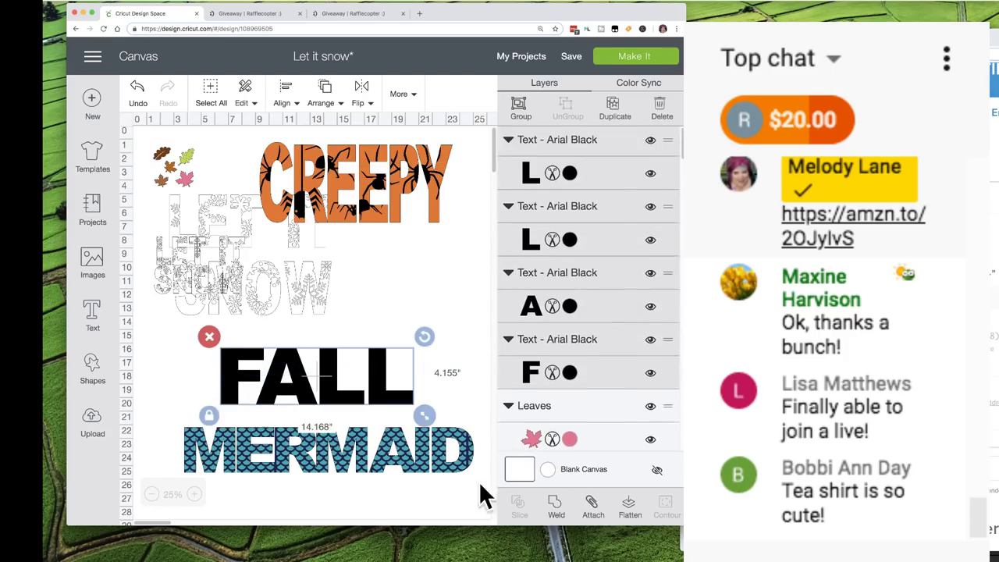
click(562, 507)
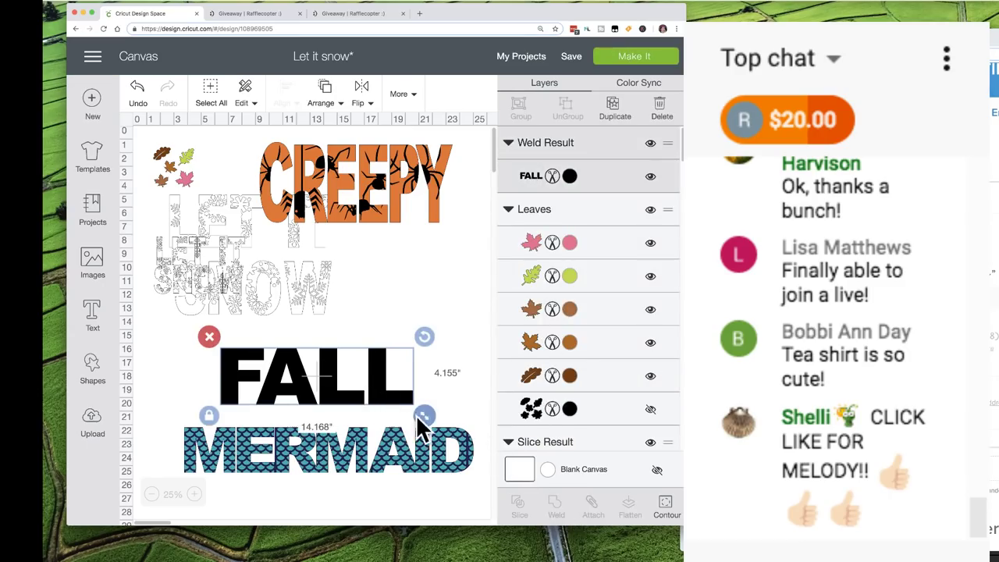
click(209, 415)
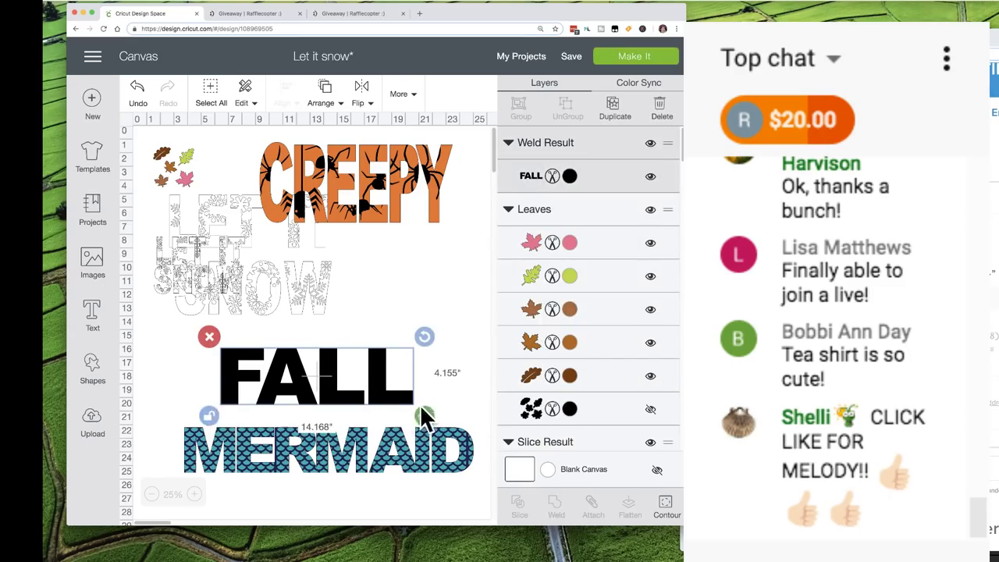
drag(424, 415, 389, 394)
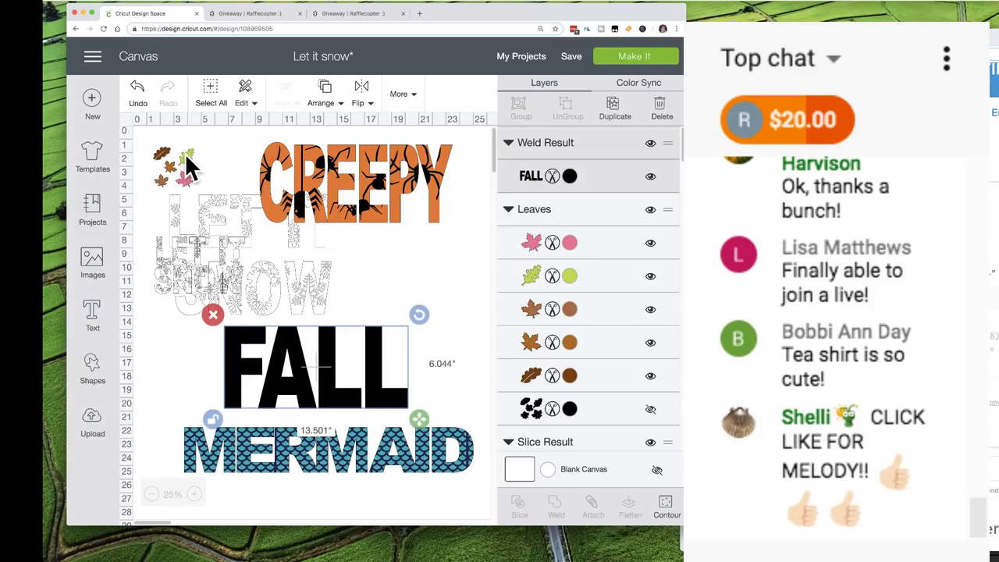
Place the leaf set over the F of FALL and arrange the word behind the leaves
drag(190, 165, 259, 349)
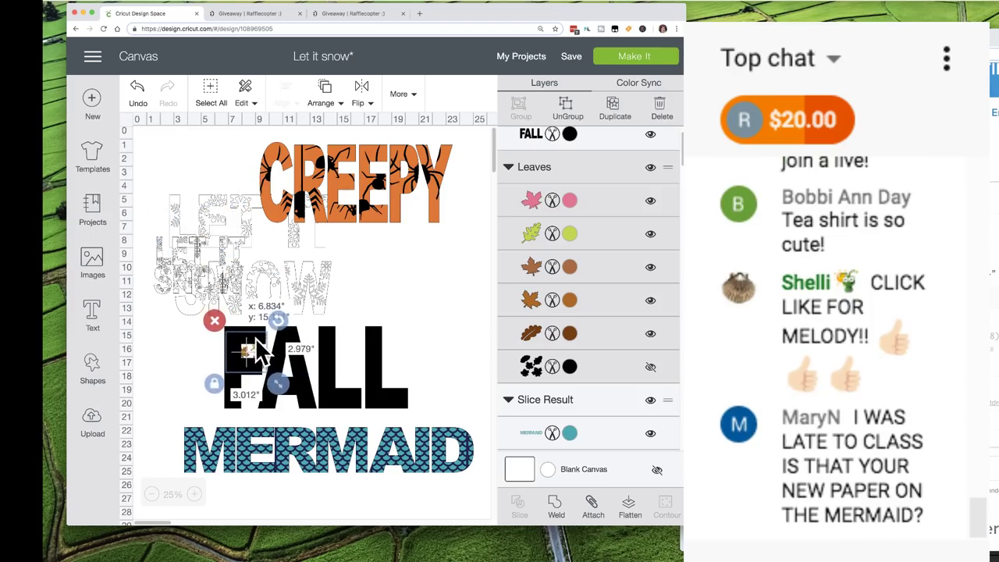
click(328, 373)
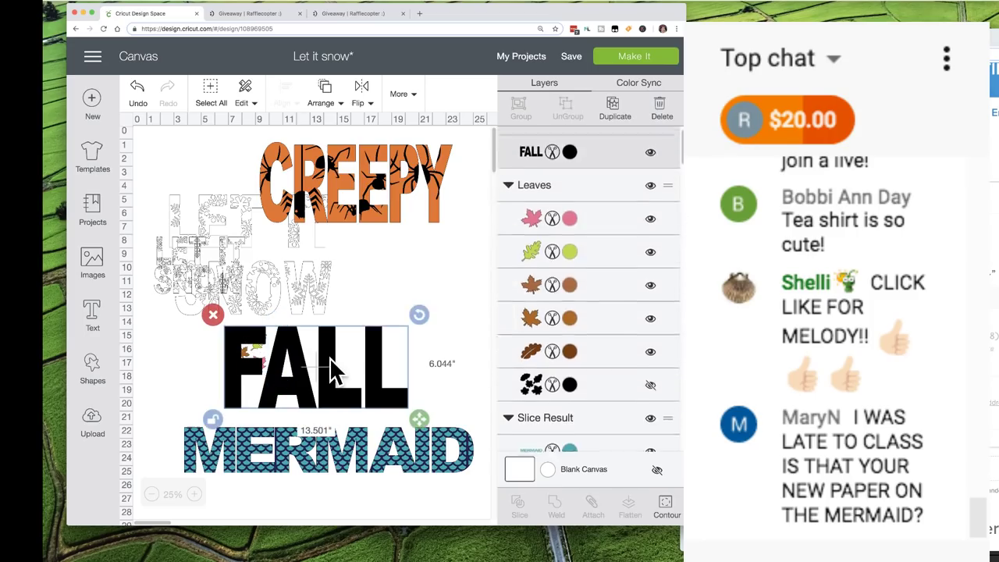
click(330, 92)
click(315, 130)
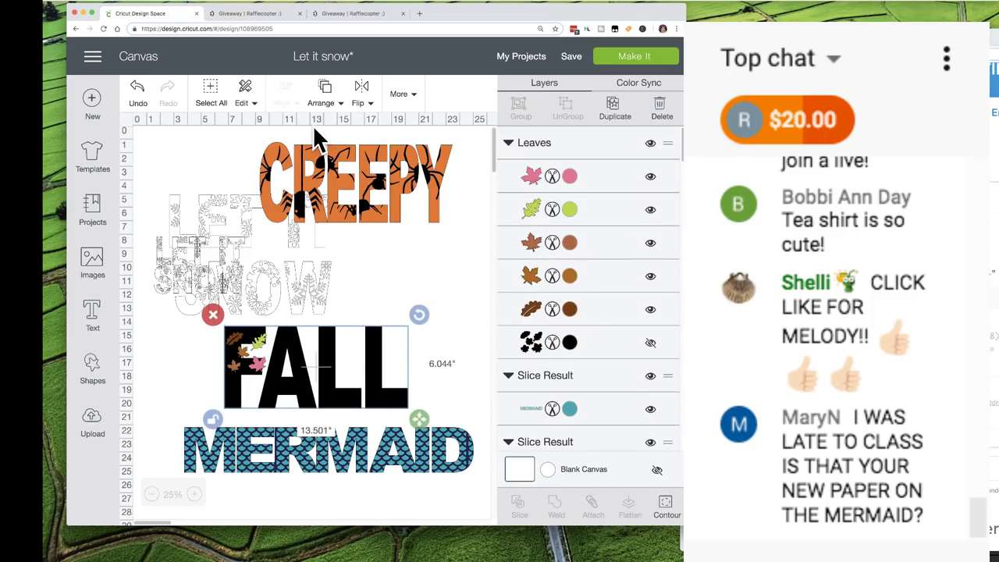
Enlarge the leaf set over the F to about 3.5 by 3.4 inches and place duplicates on the lower F and the A
click(255, 342)
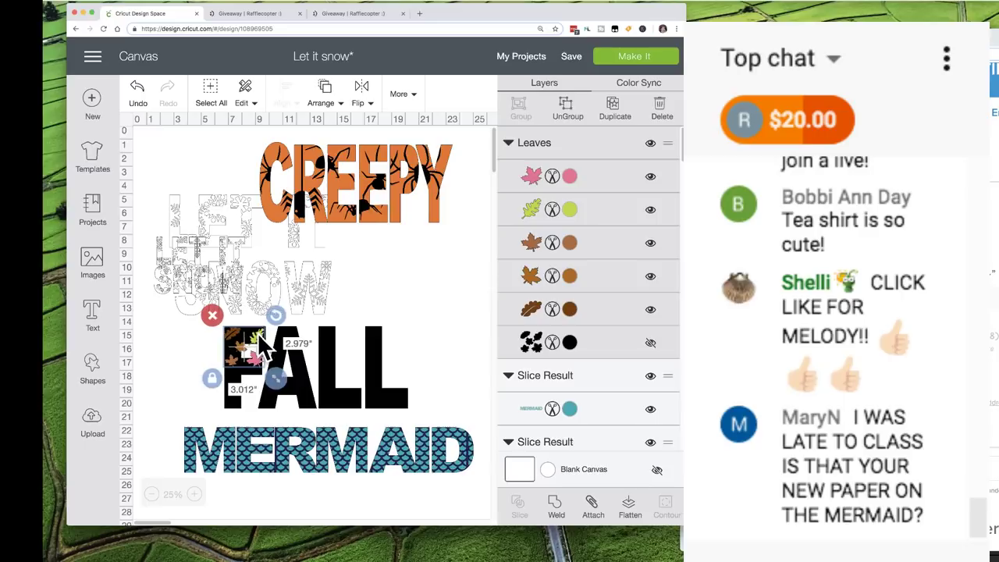
mouse_move(275, 377)
mouse_down()
mouse_move(356, 433)
mouse_move(308, 383)
mouse_move(275, 375)
mouse_move(282, 363)
mouse_up()
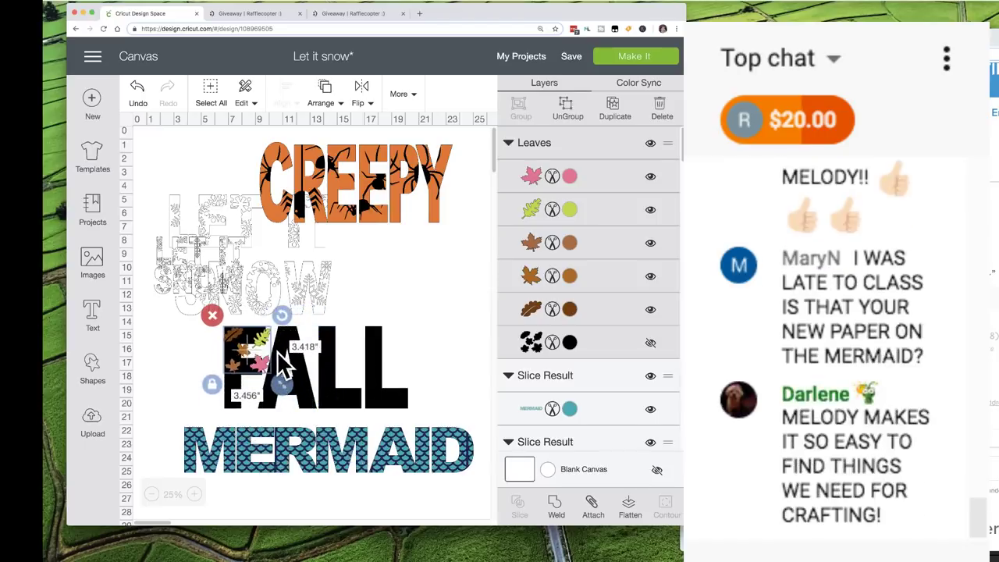
click(615, 109)
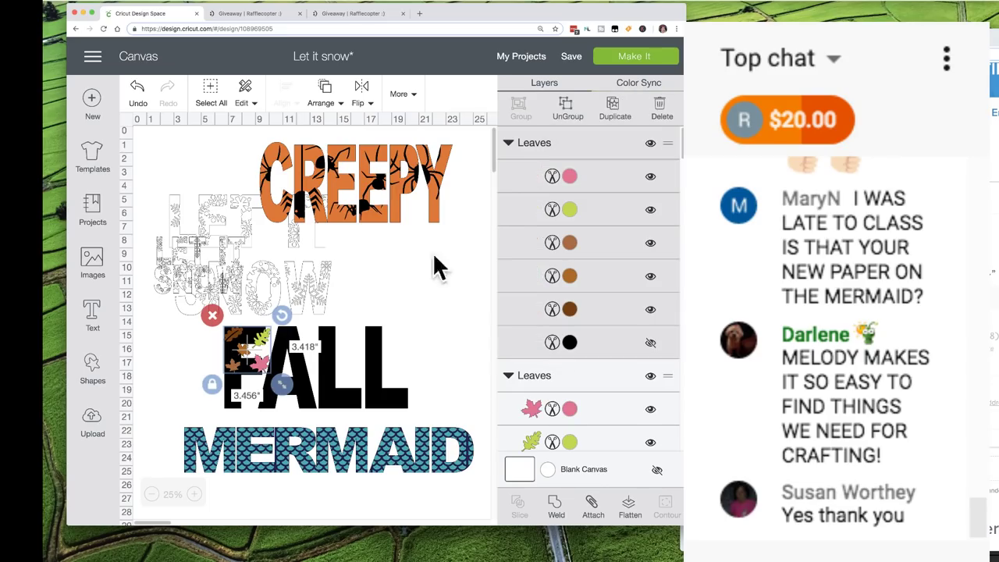
drag(259, 367, 320, 361)
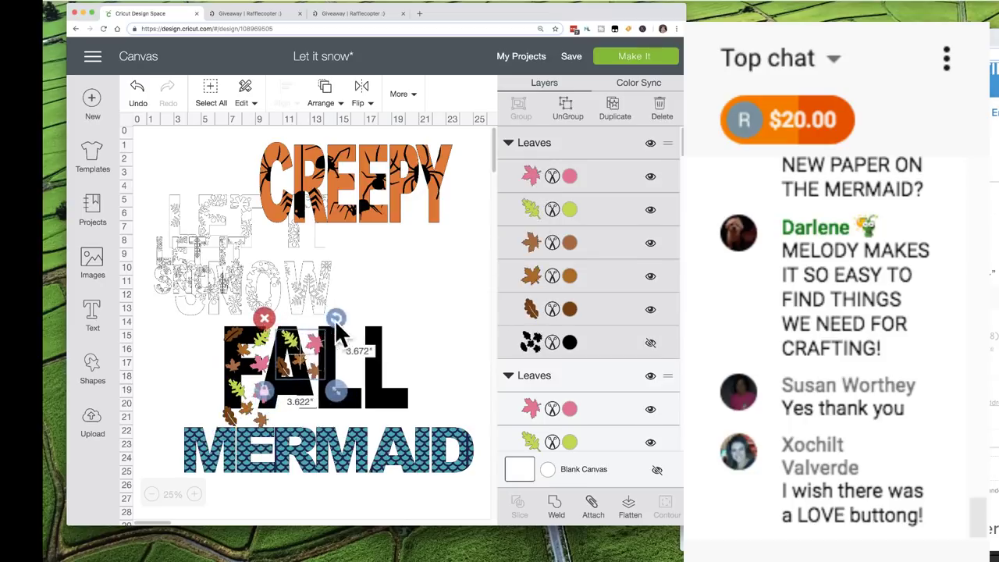
Rotate the leaf copy over the A and adjust its position on the letter
drag(343, 322, 295, 441)
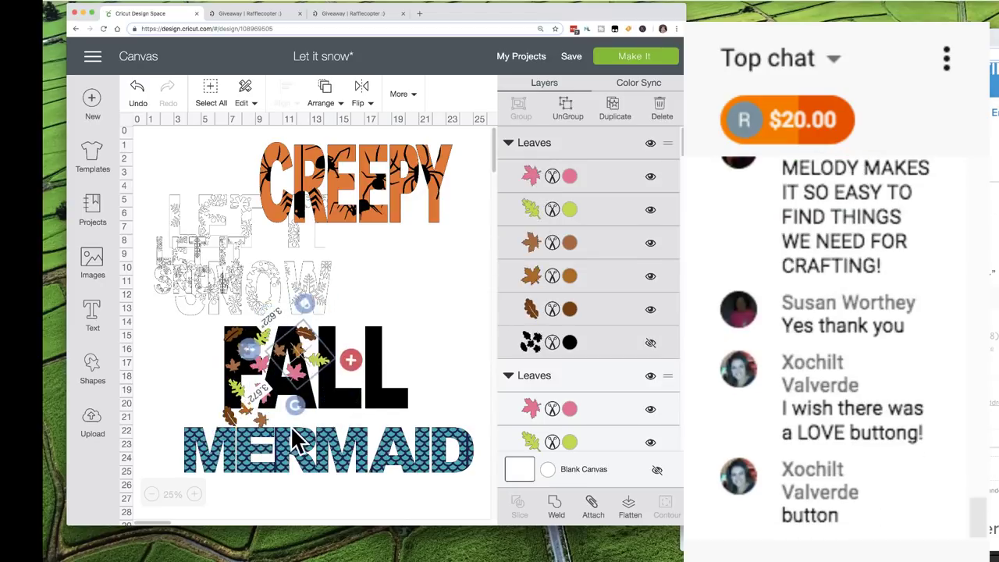
key(super+z)
mouse_move(296, 375)
mouse_down()
mouse_move(290, 383)
mouse_move(289, 372)
mouse_up()
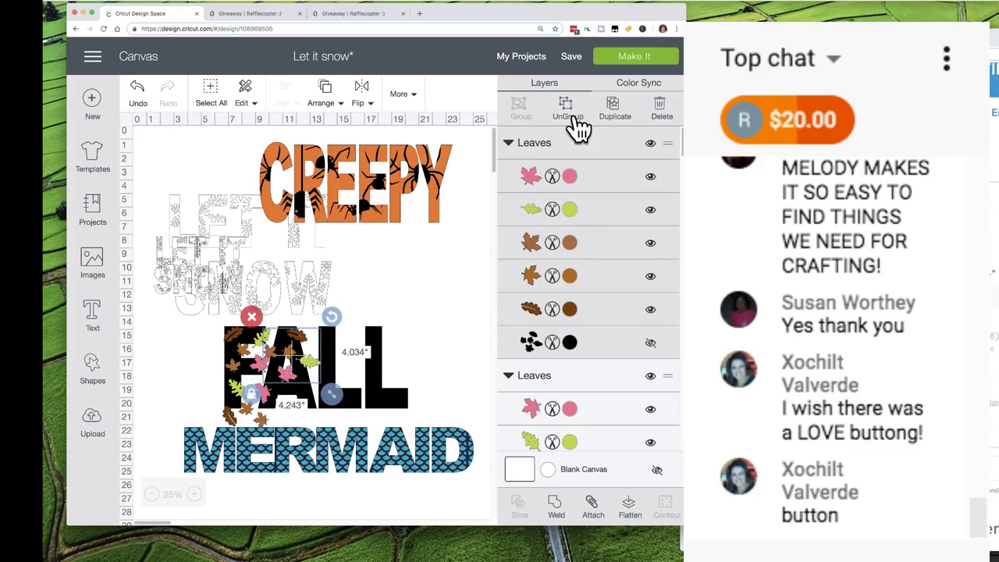
Place a leaf copy over the top of the last L and a duplicate between the lower parts of the two Ls
drag(328, 351, 363, 378)
drag(399, 321, 373, 347)
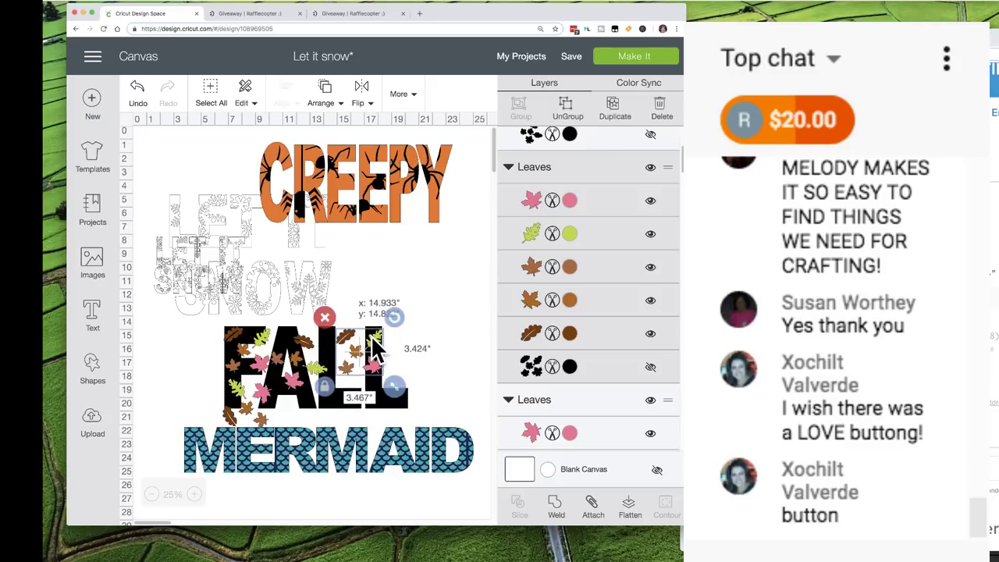
click(616, 111)
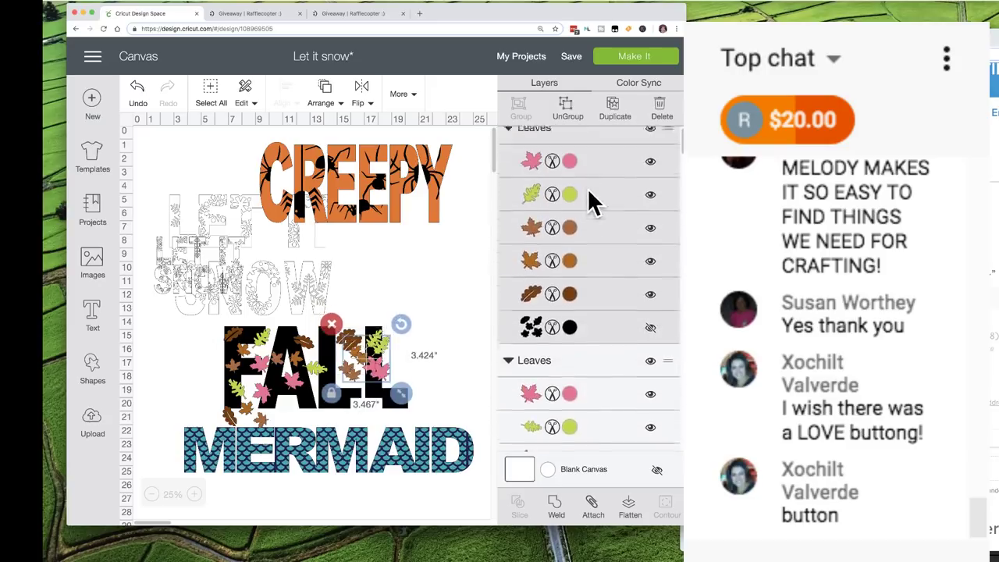
drag(381, 369, 361, 409)
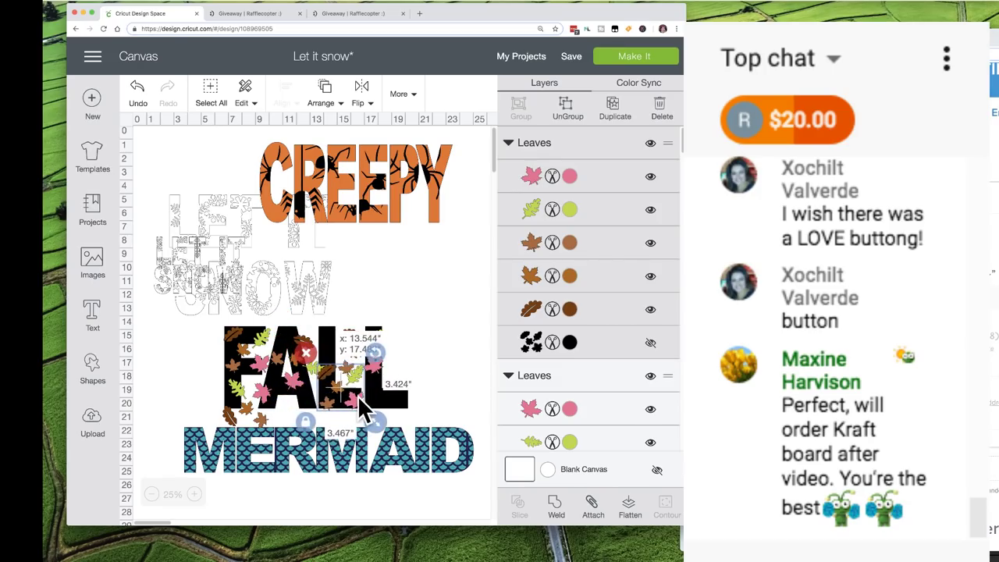
Duplicate the leaf set for the remaining gaps in the Ls, rotating and placing the last copy over the final L's foot
click(617, 110)
drag(367, 418, 329, 357)
drag(349, 316, 403, 399)
click(616, 113)
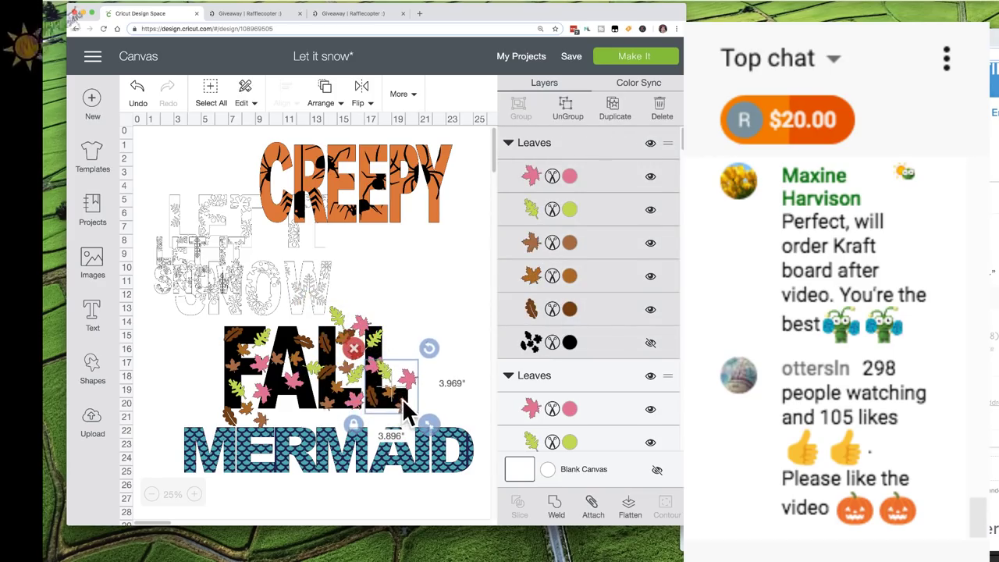
drag(430, 352, 439, 369)
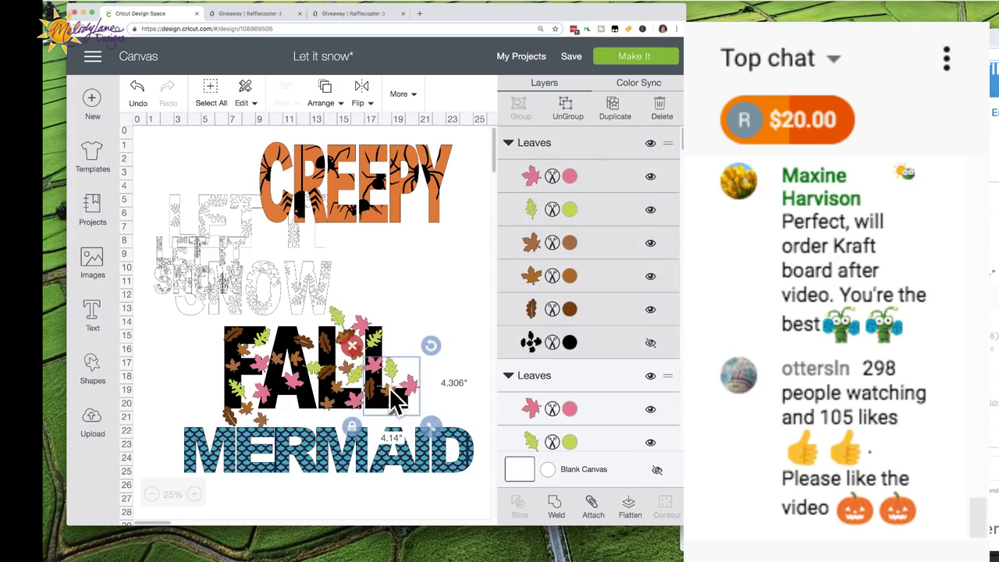
drag(395, 399, 400, 408)
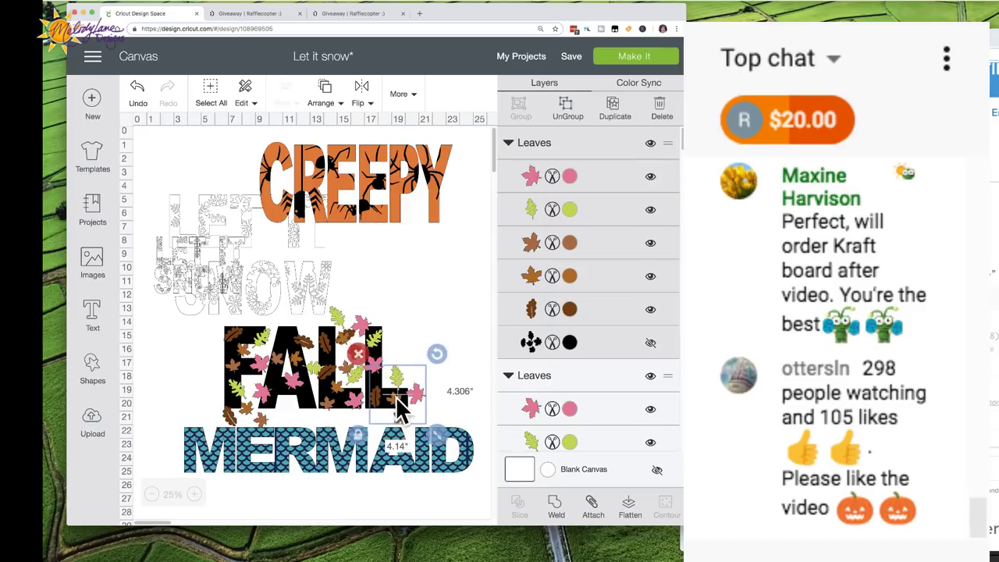
Shift the A's leaf set slightly up and left, and add a slightly rotated duplicate across the bottom of the A and first L
drag(312, 355, 300, 344)
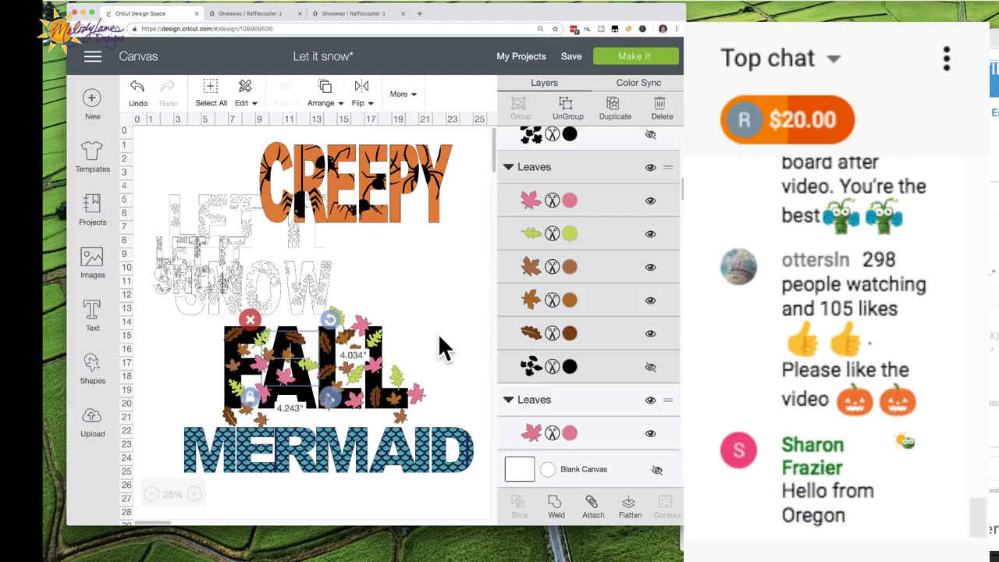
click(615, 109)
click(615, 109)
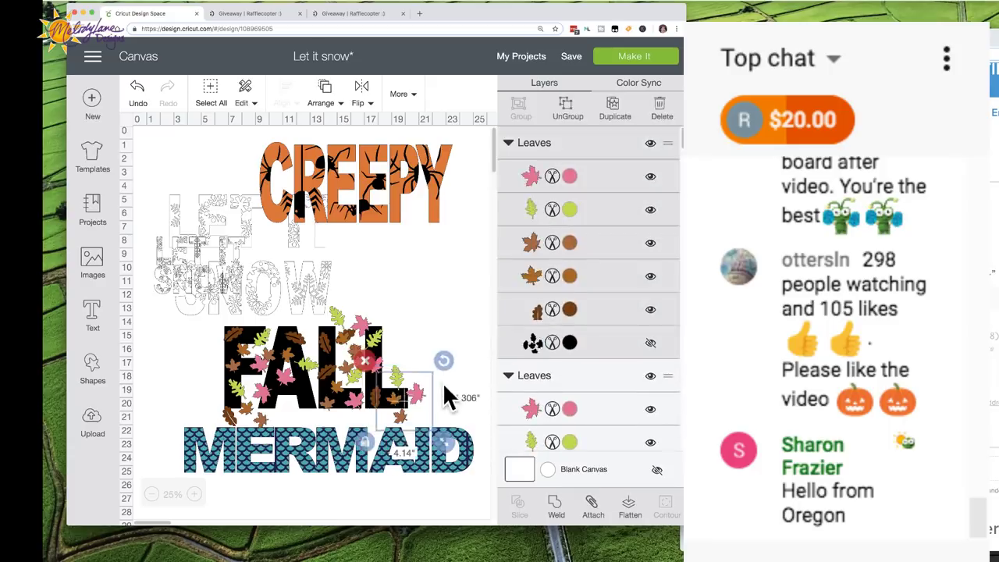
drag(428, 402, 324, 399)
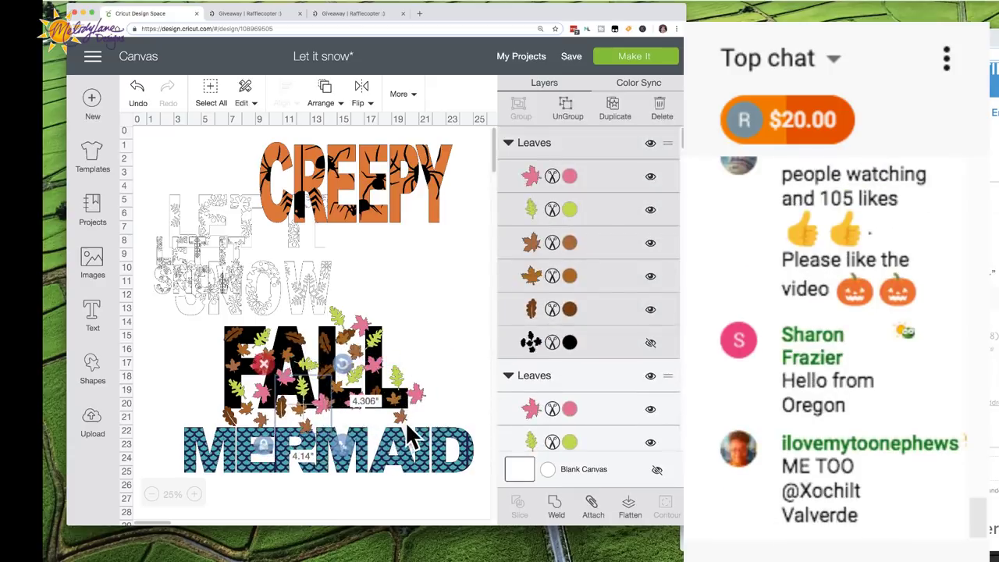
drag(342, 363, 349, 369)
click(455, 330)
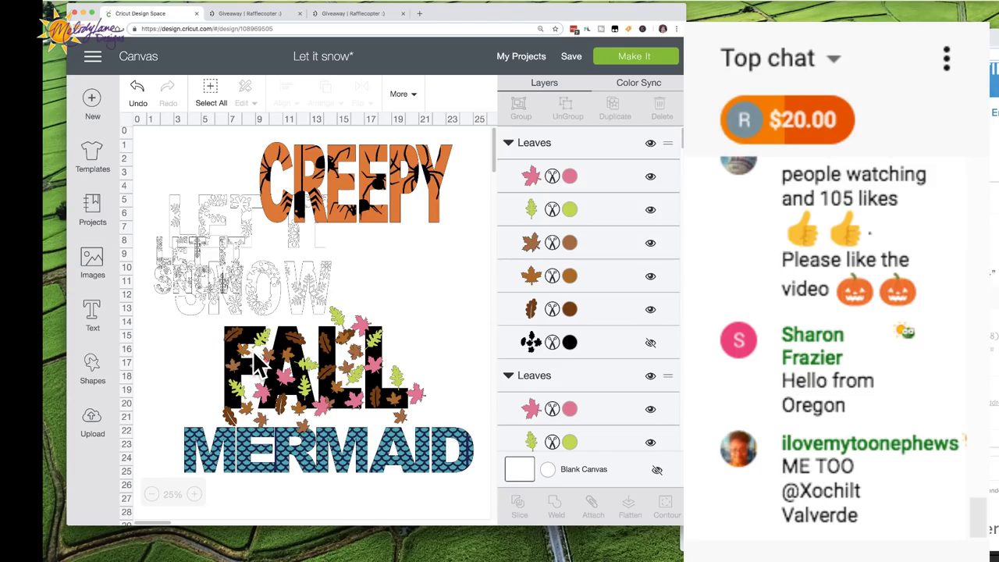
Hide the welded FALL word and weld all the leaf sets into one shape
scroll(623, 246, down, 8)
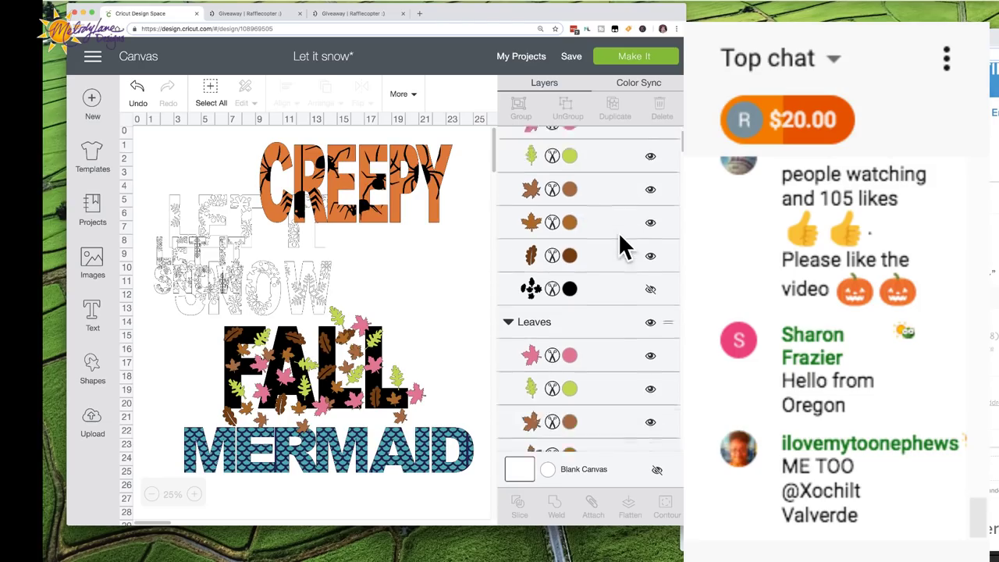
scroll(622, 247, down, 10)
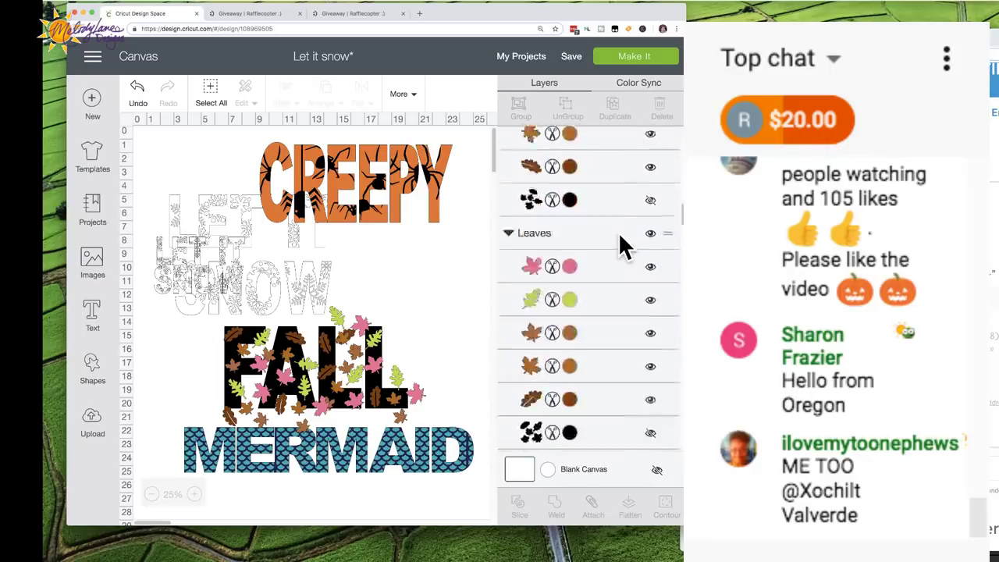
scroll(622, 247, down, 5)
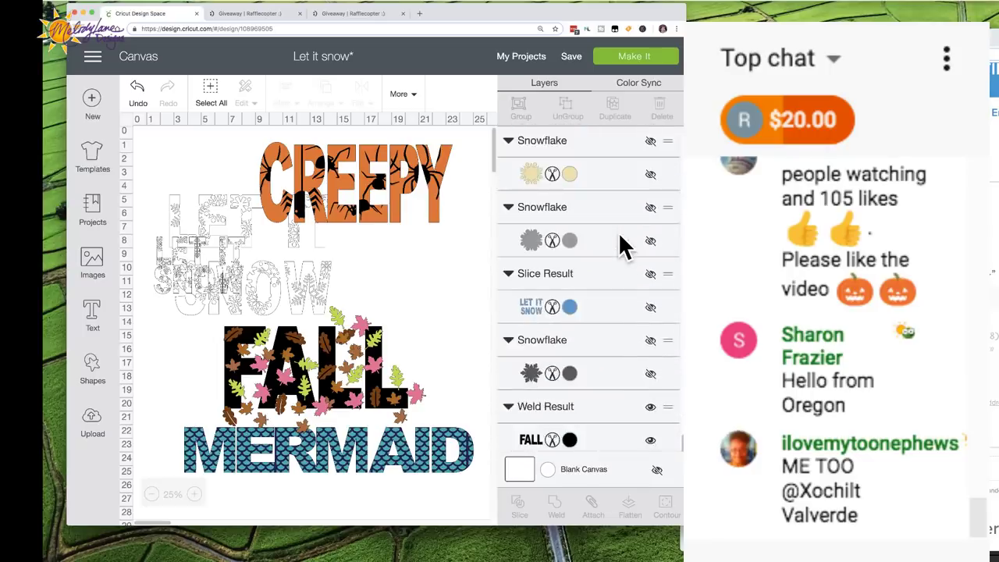
click(650, 441)
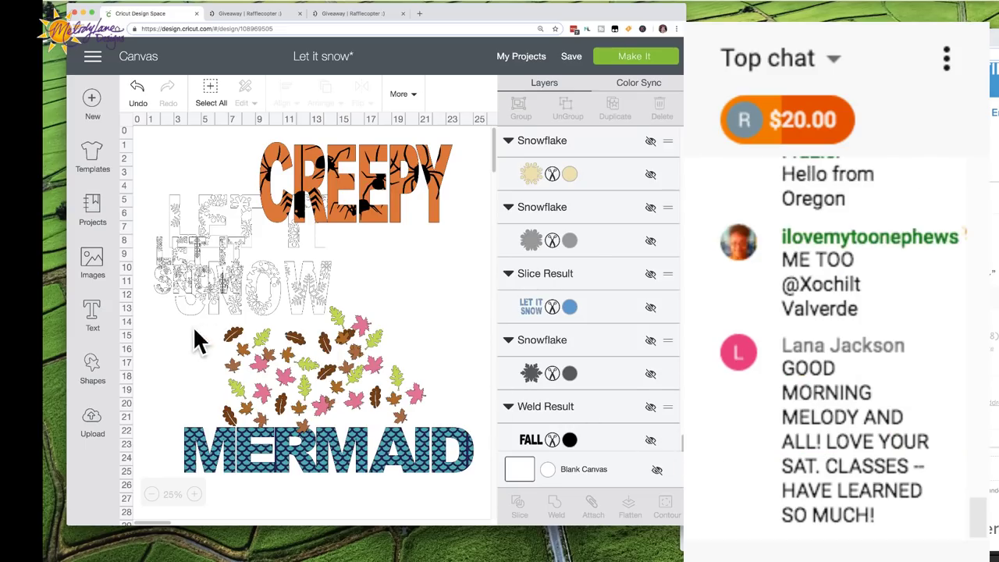
drag(191, 324, 438, 419)
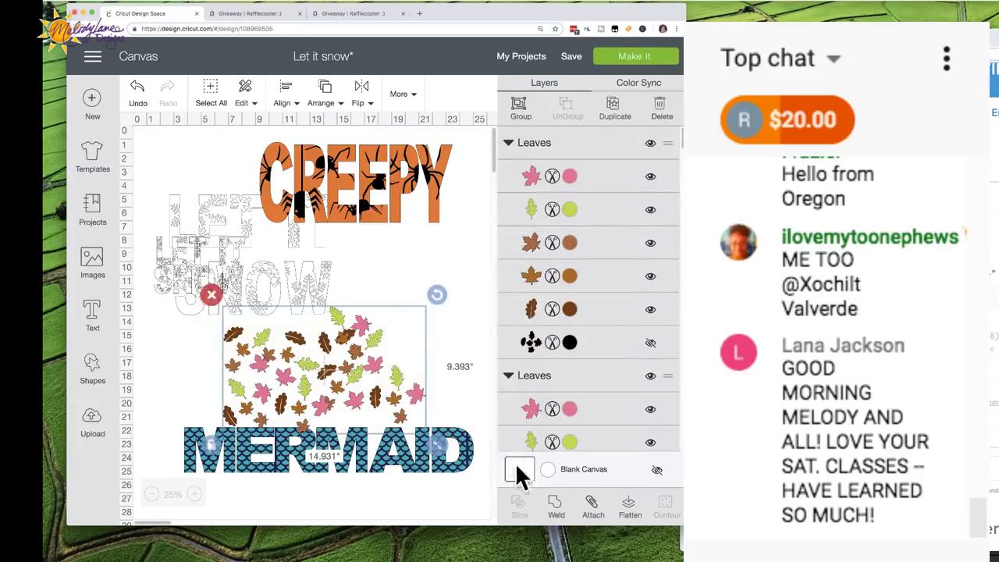
click(553, 503)
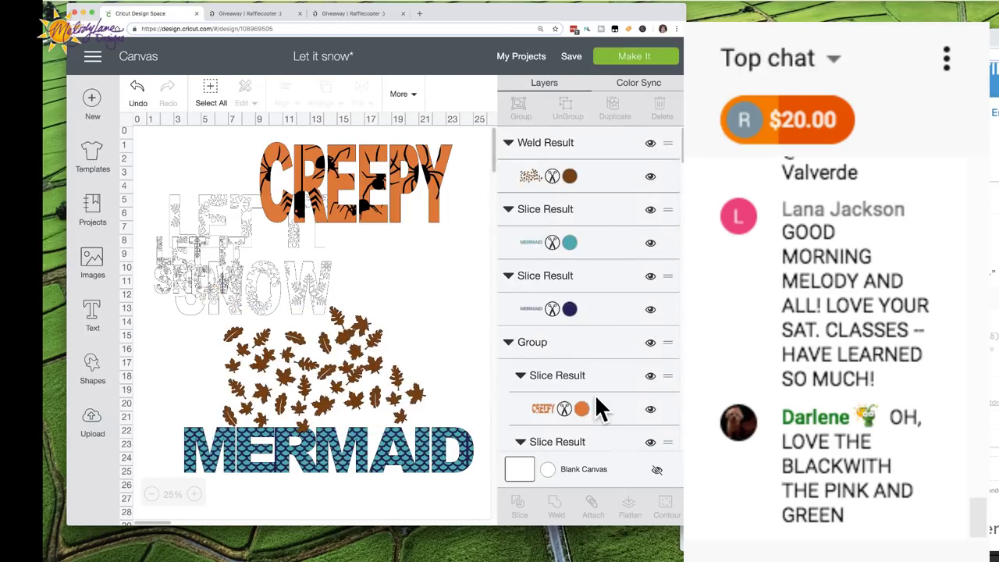
Unhide the FALL word and slice it with the welded leaves
scroll(595, 396, down, 10)
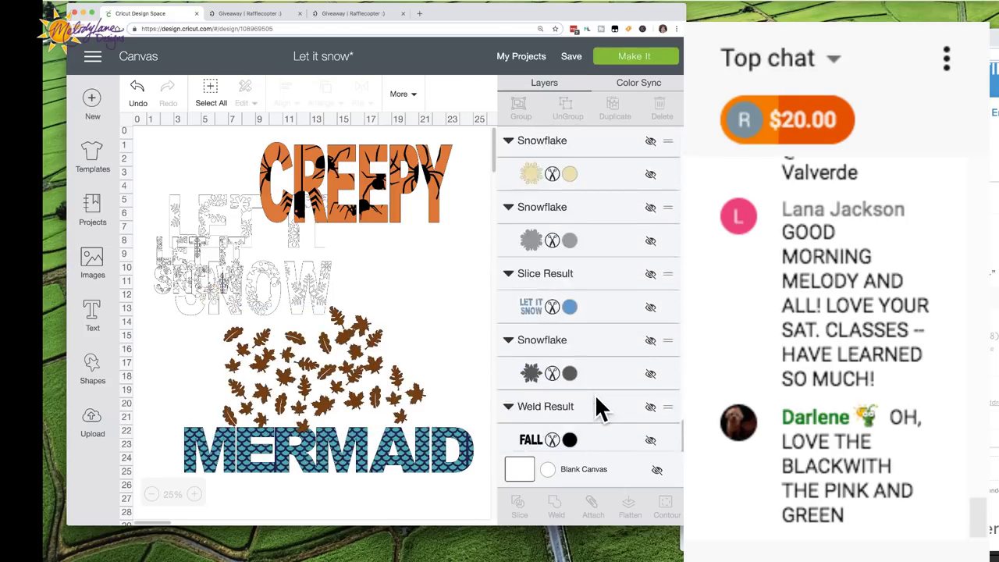
click(651, 442)
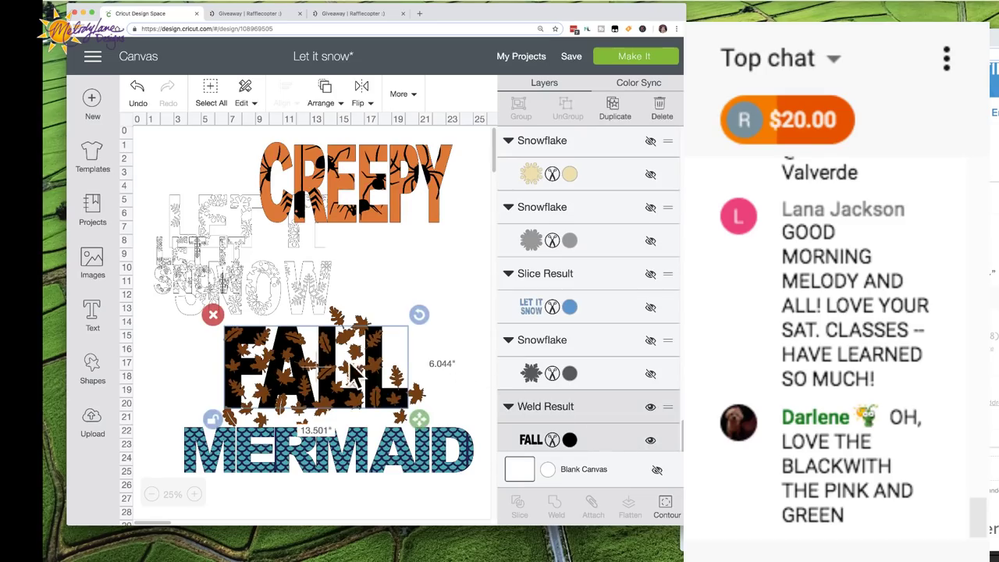
drag(181, 336, 393, 383)
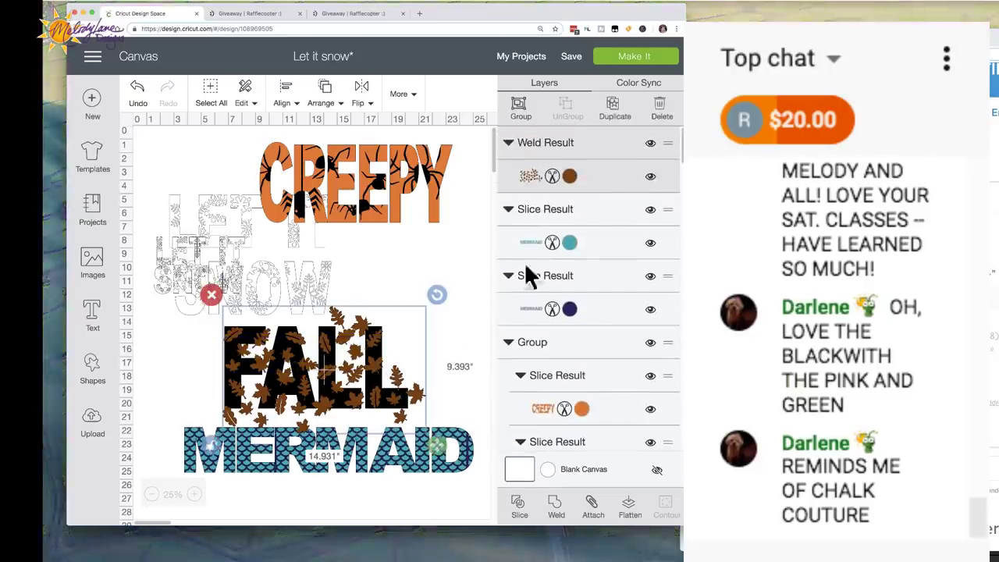
scroll(604, 175, down, 10)
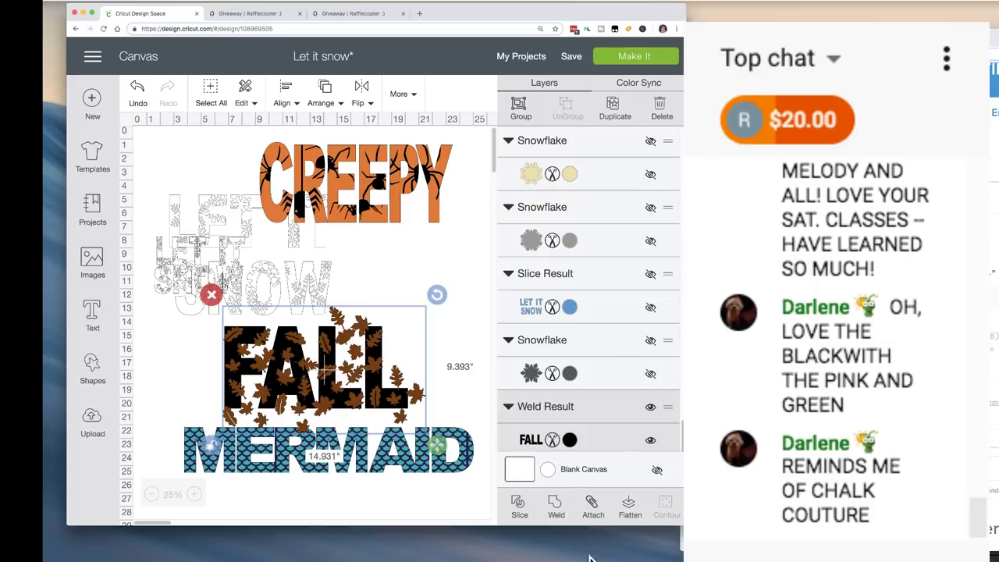
click(519, 504)
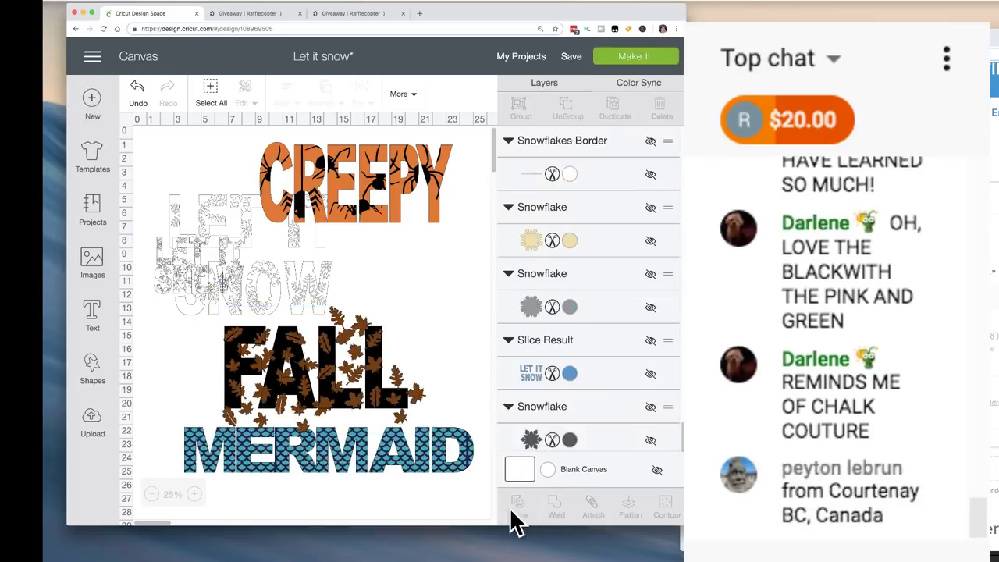
Move the two brown leaf slice pieces off the word and send the black leaf-shaped FALL piece to the back
drag(351, 347, 492, 232)
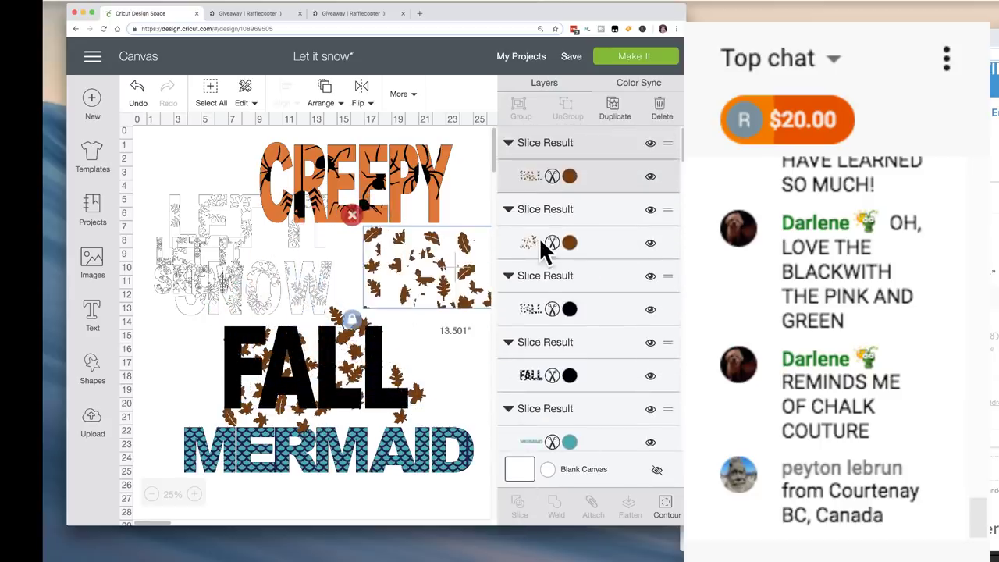
drag(358, 370, 494, 276)
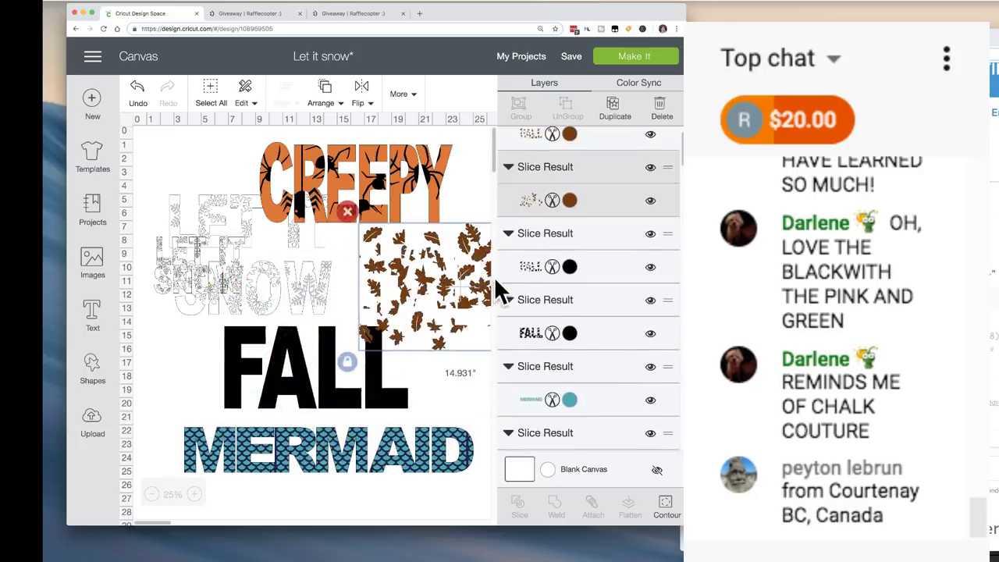
click(335, 391)
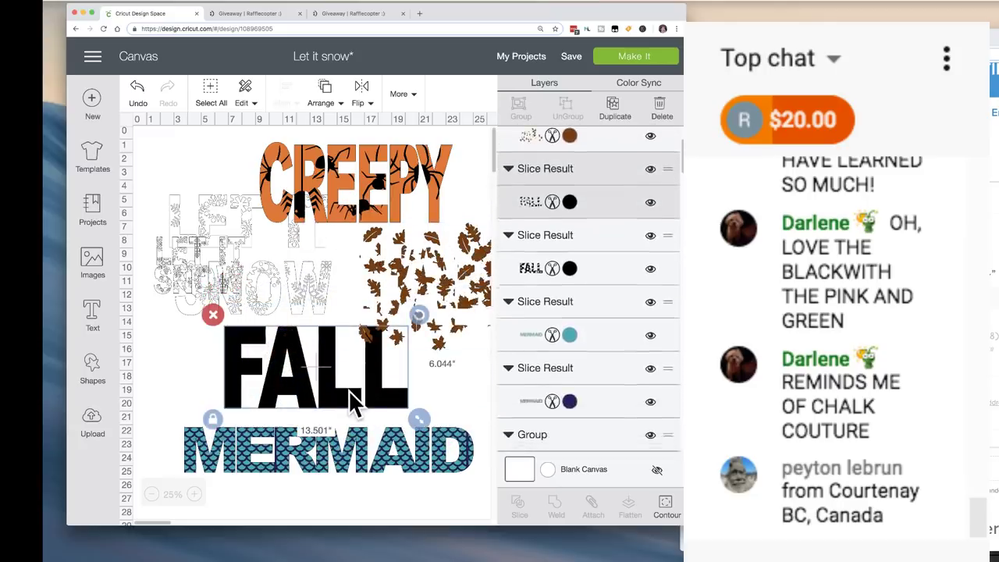
click(326, 97)
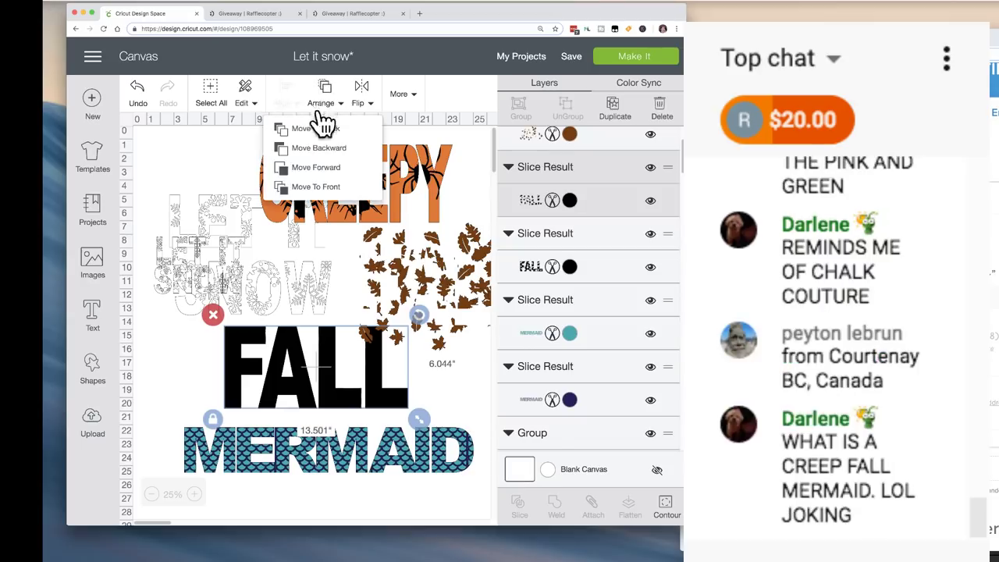
click(322, 131)
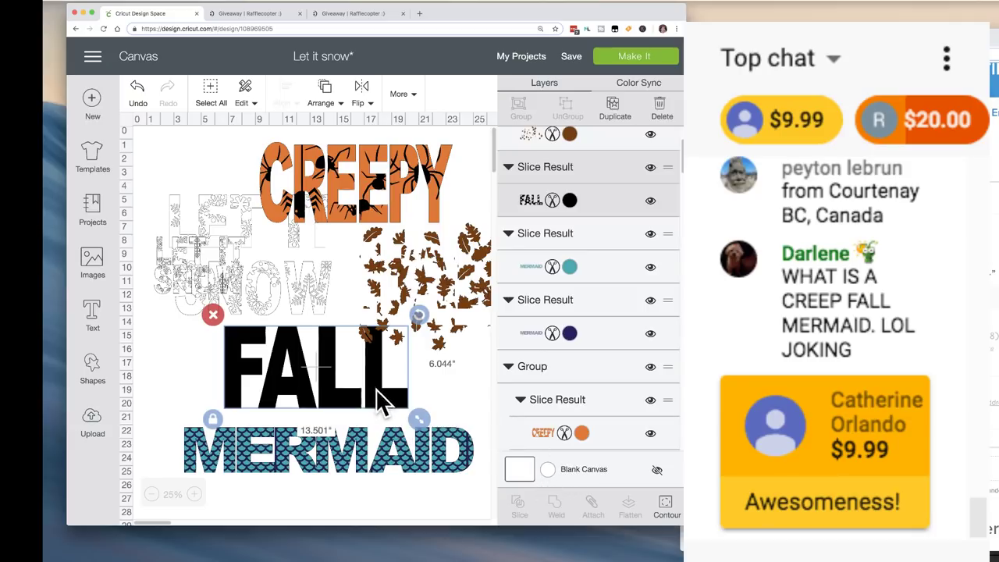
Recolour the FALL piece with the leaf cut-outs to the Adobe Clay orange, #ED7122
click(650, 201)
click(650, 201)
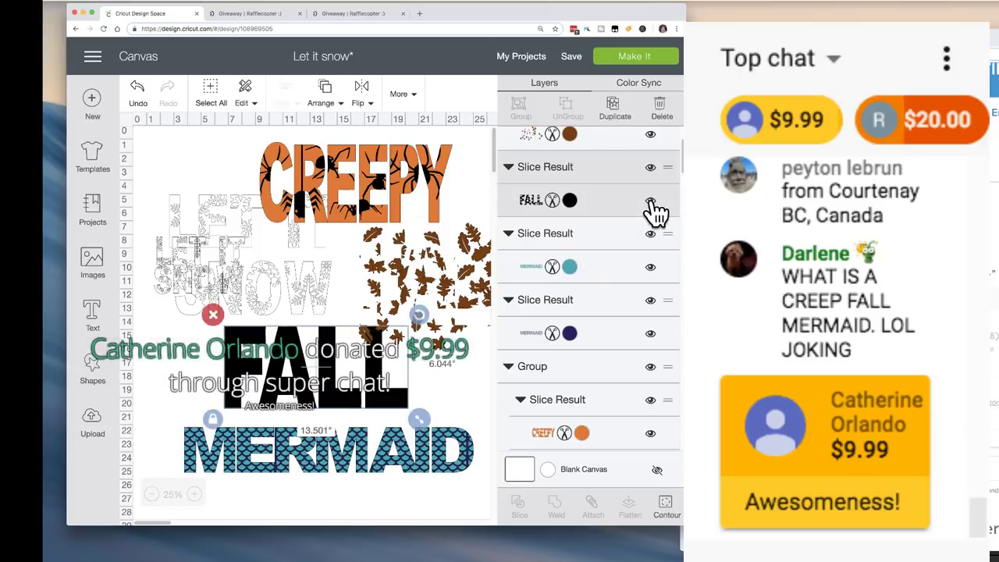
click(571, 200)
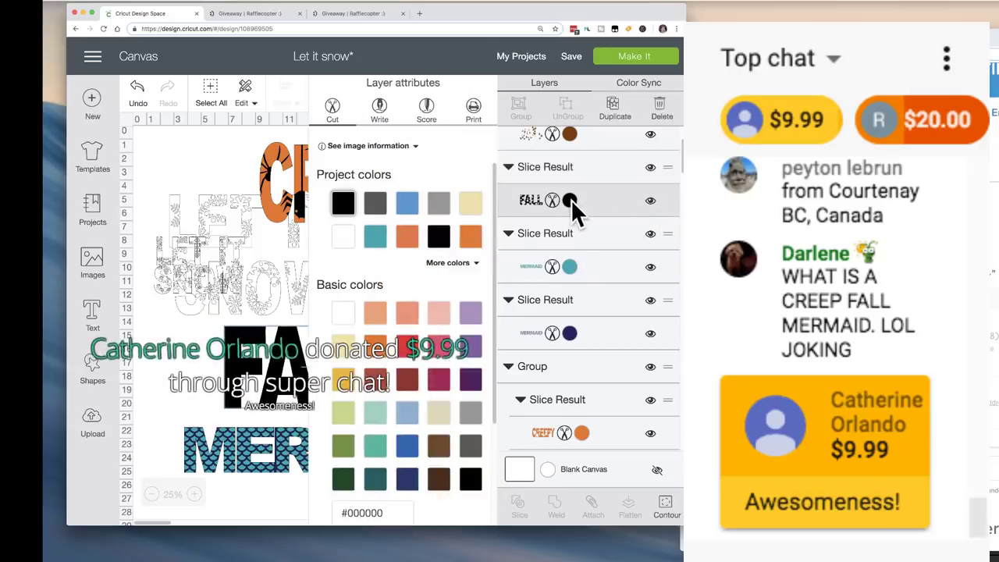
click(473, 252)
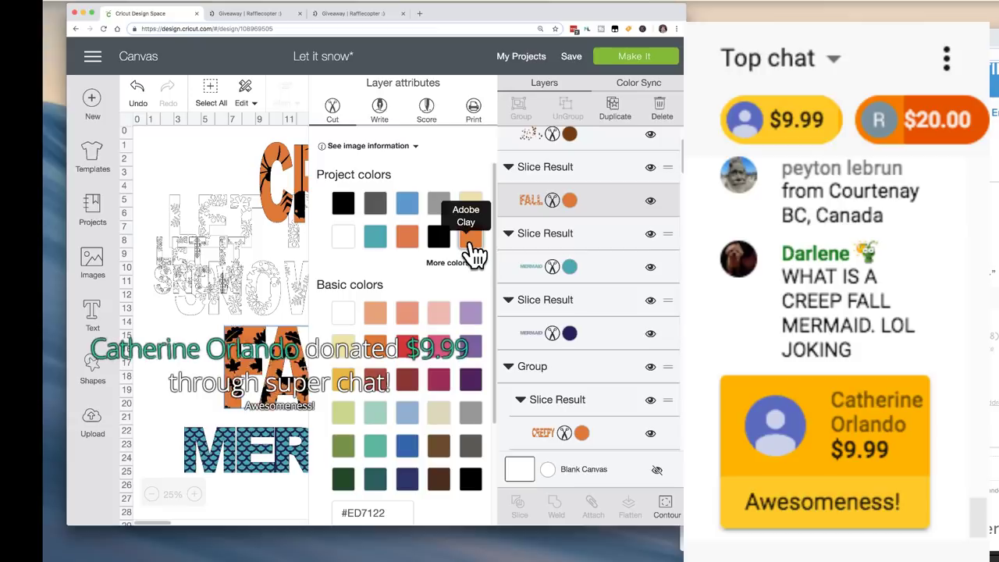
Move the brown leaf slice pieces farther away from the CREEPY and FALL words
click(180, 384)
scroll(578, 224, up, 2)
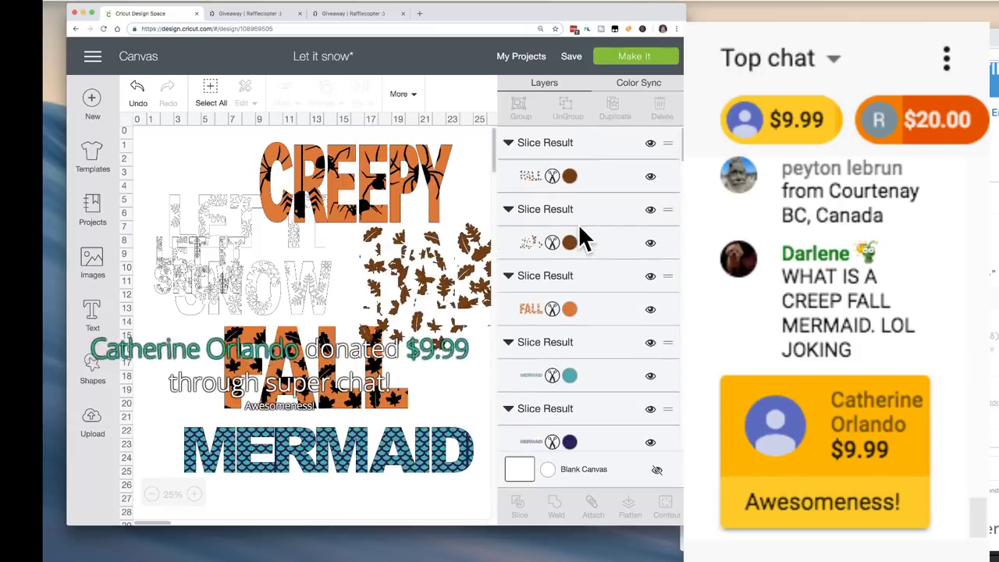
drag(424, 281, 471, 303)
Recolour the black leaf-shaped FALL slice piece to Indian Red, #B24338
click(328, 351)
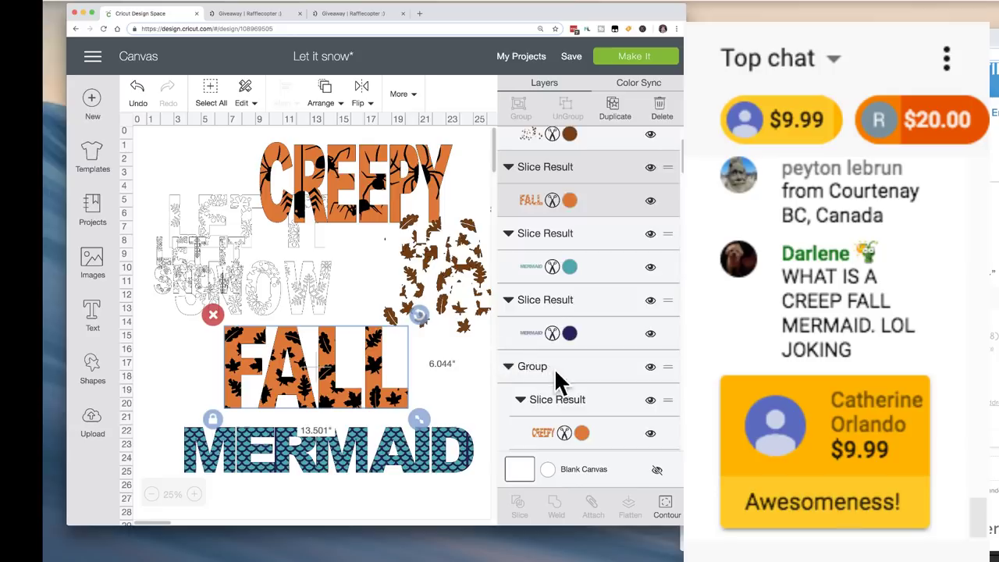
scroll(554, 368, down, 5)
scroll(554, 368, down, 10)
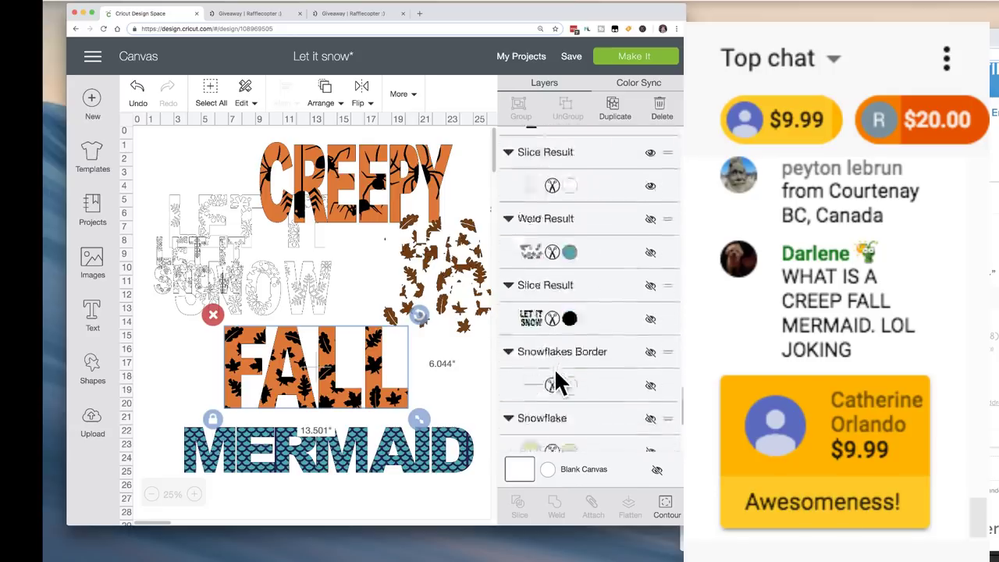
click(569, 440)
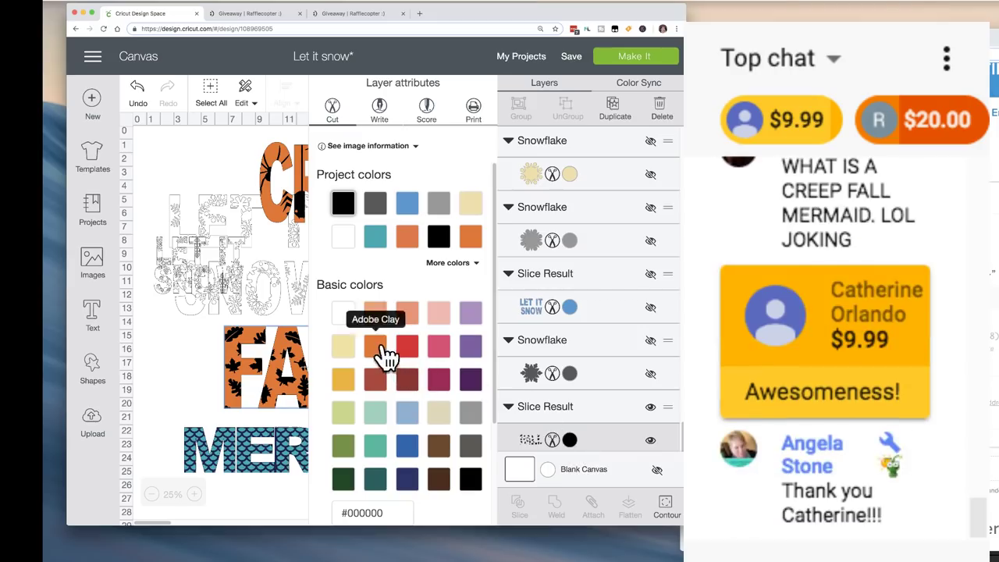
click(377, 384)
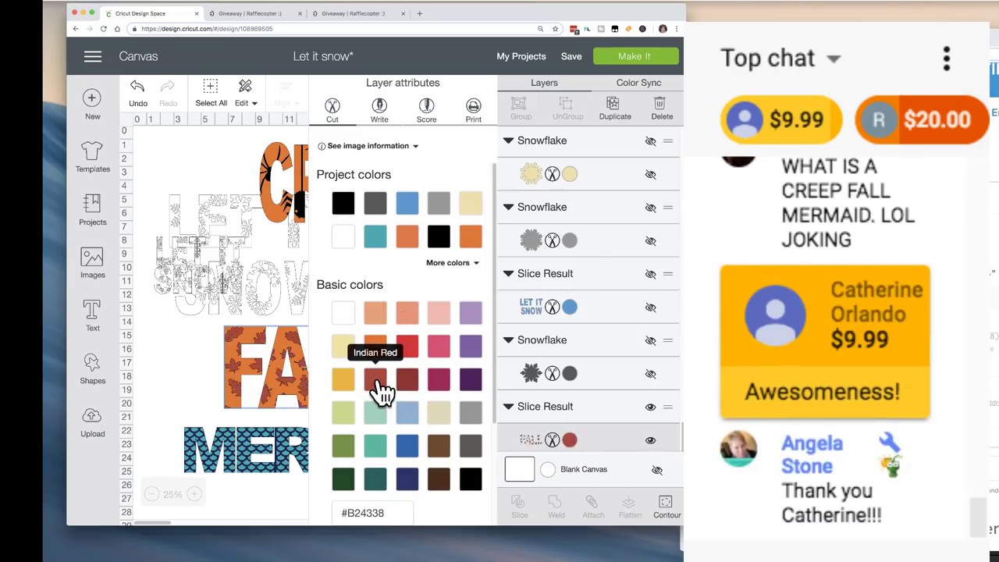
click(173, 351)
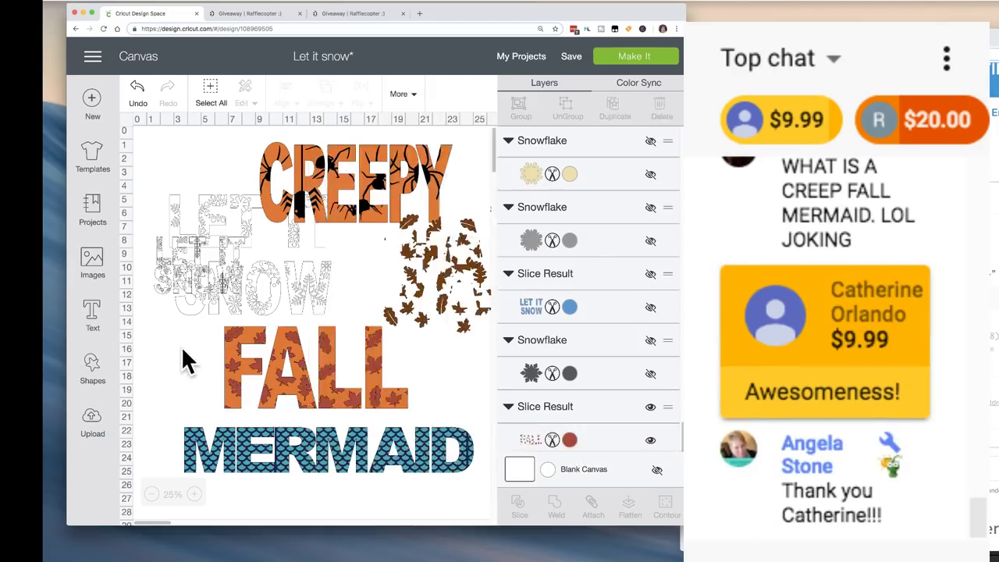
Group the orange and red FALL pieces, enlarge the group to about 18.668" wide and shift it toward the canvas's left edge
drag(197, 334, 430, 406)
click(520, 107)
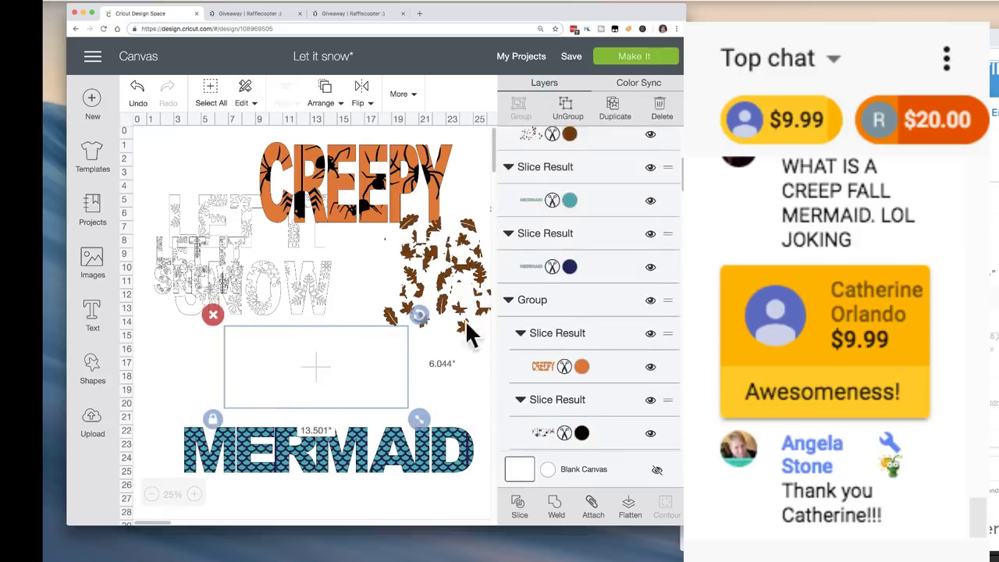
drag(420, 421, 486, 469)
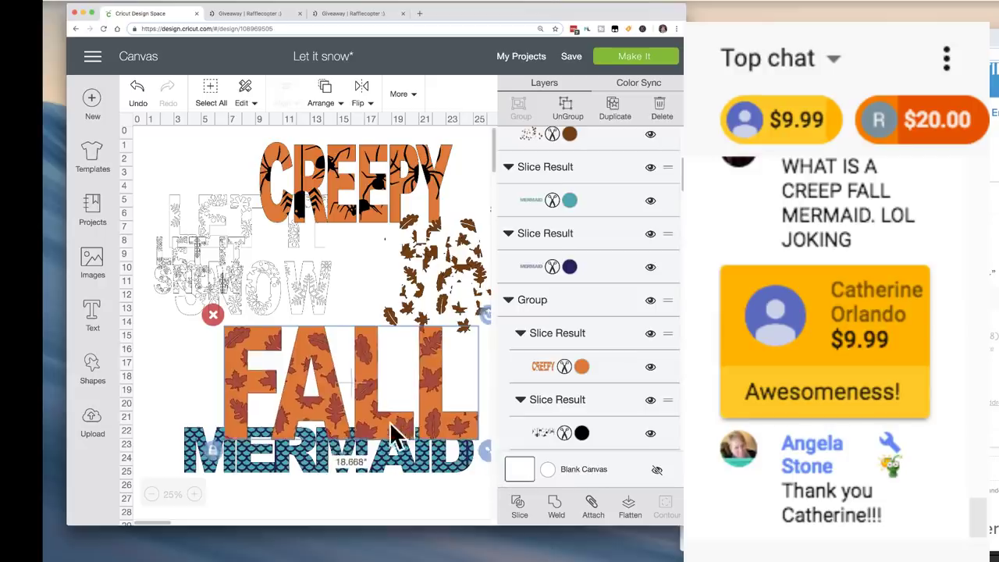
drag(390, 421, 325, 432)
drag(443, 438, 441, 483)
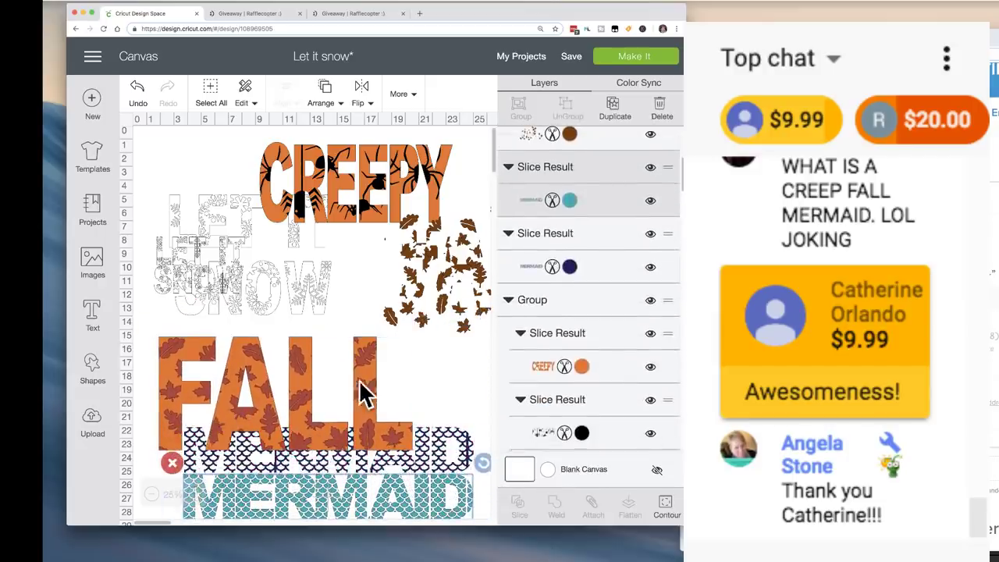
drag(359, 397, 372, 263)
click(137, 88)
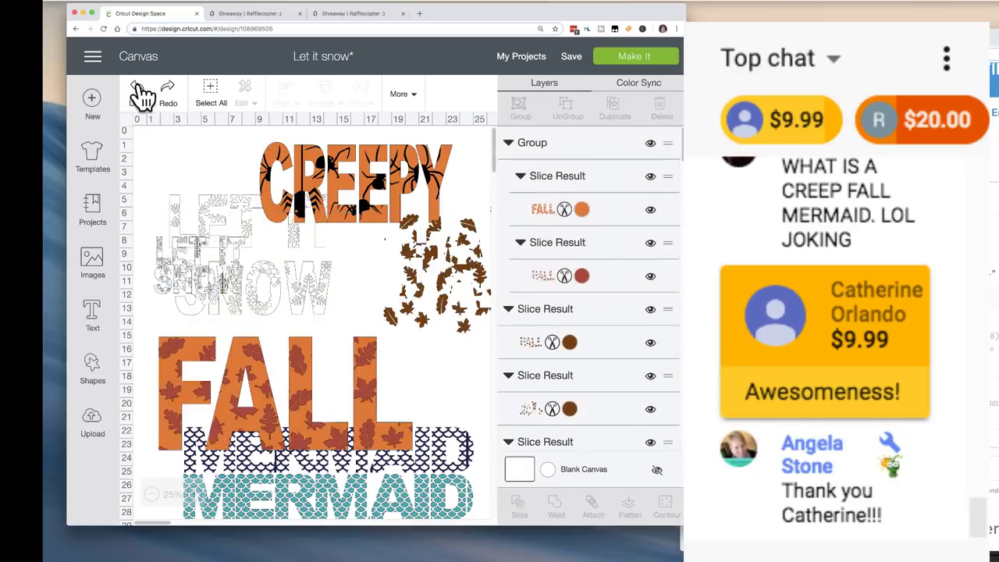
click(137, 88)
Move the FALL group up clear of MERMAID and group the teal and navy MERMAID pieces
drag(245, 363, 264, 275)
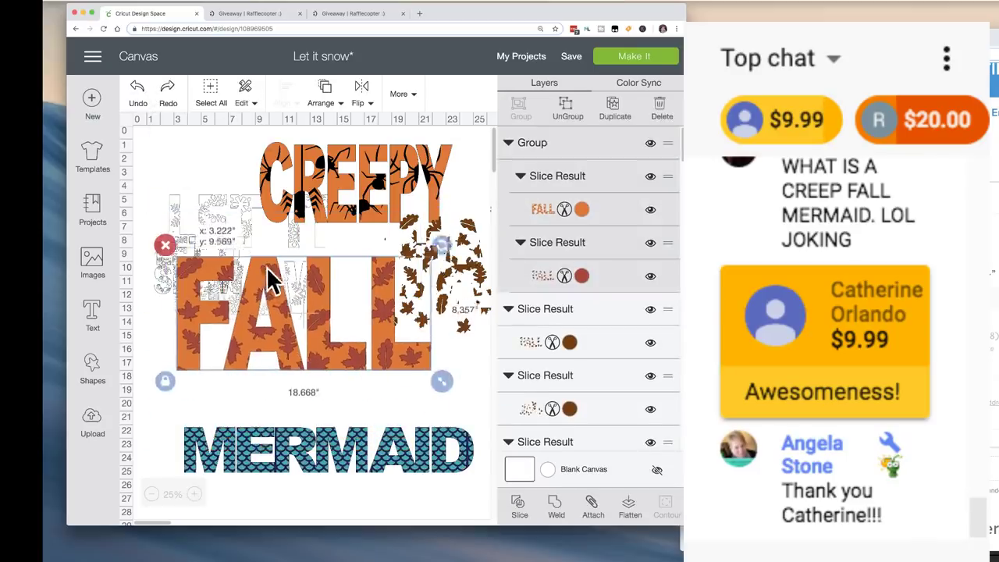
drag(167, 409, 483, 477)
click(521, 105)
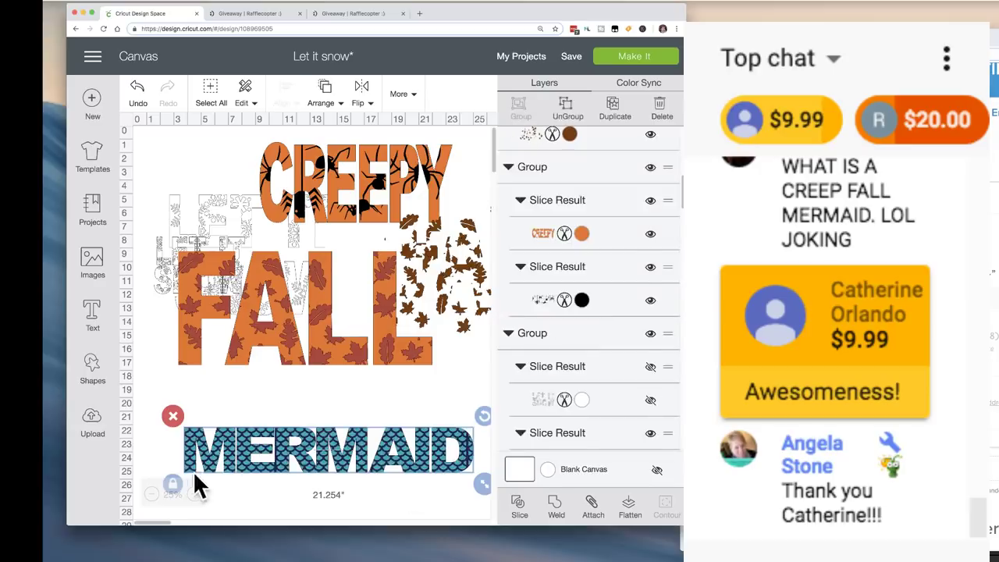
Stretch the MERMAID group taller with unlocked proportions, at about 20.921" wide, and move it farther down the canvas
drag(215, 459, 207, 439)
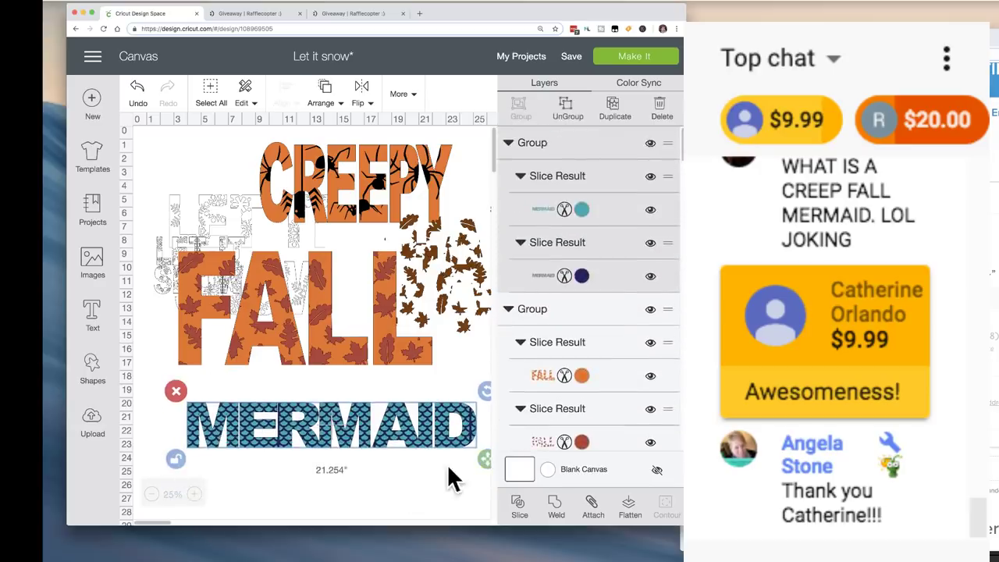
drag(487, 457, 485, 507)
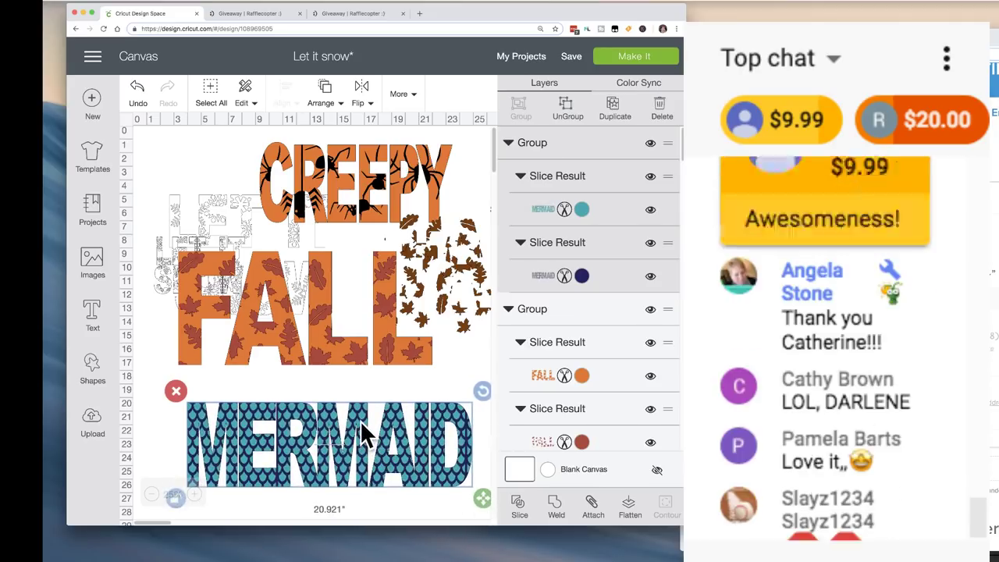
drag(360, 420, 384, 485)
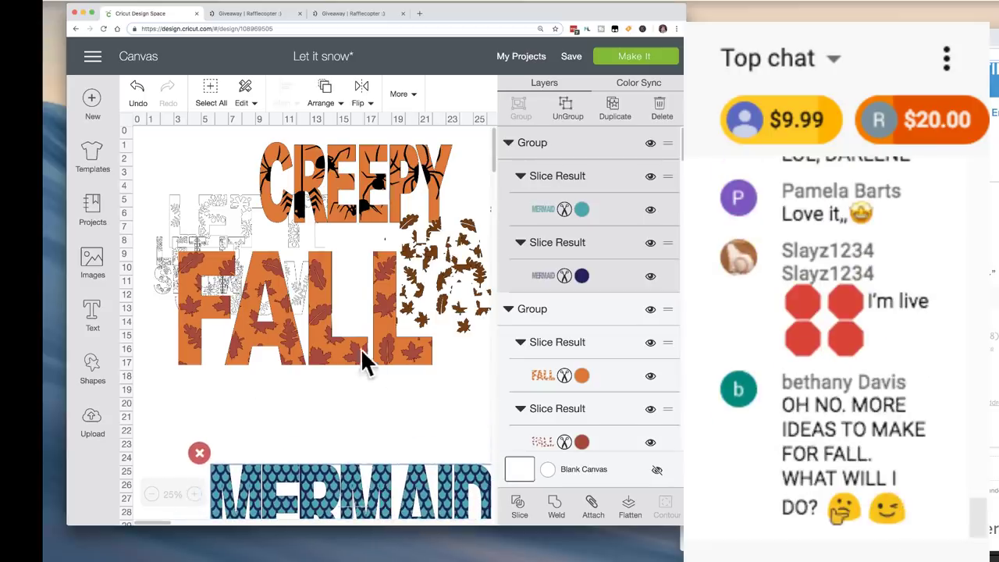
Move the FALL group down to just above MERMAID and enlarge it to about 20.946" wide
drag(343, 349, 348, 422)
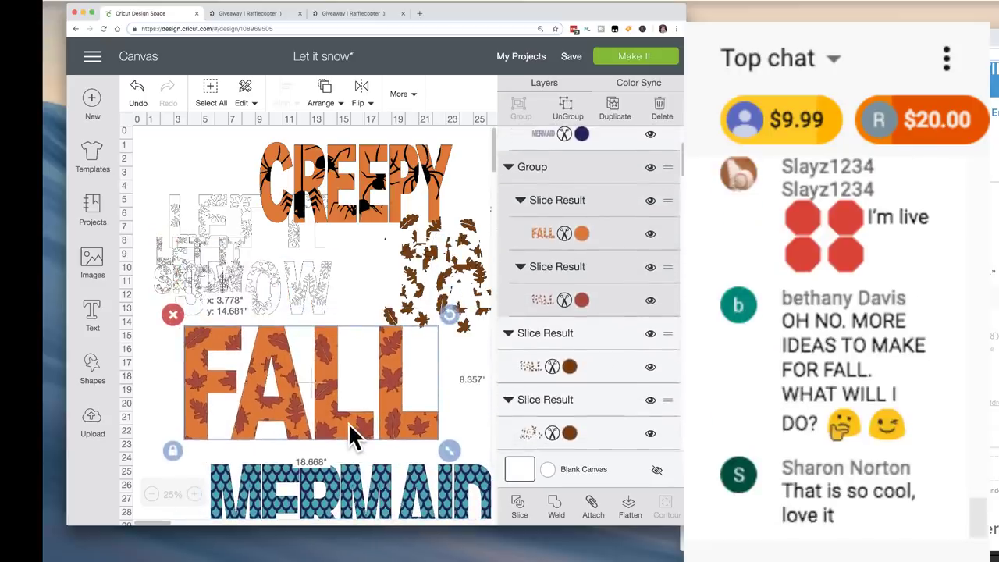
drag(348, 423, 348, 422)
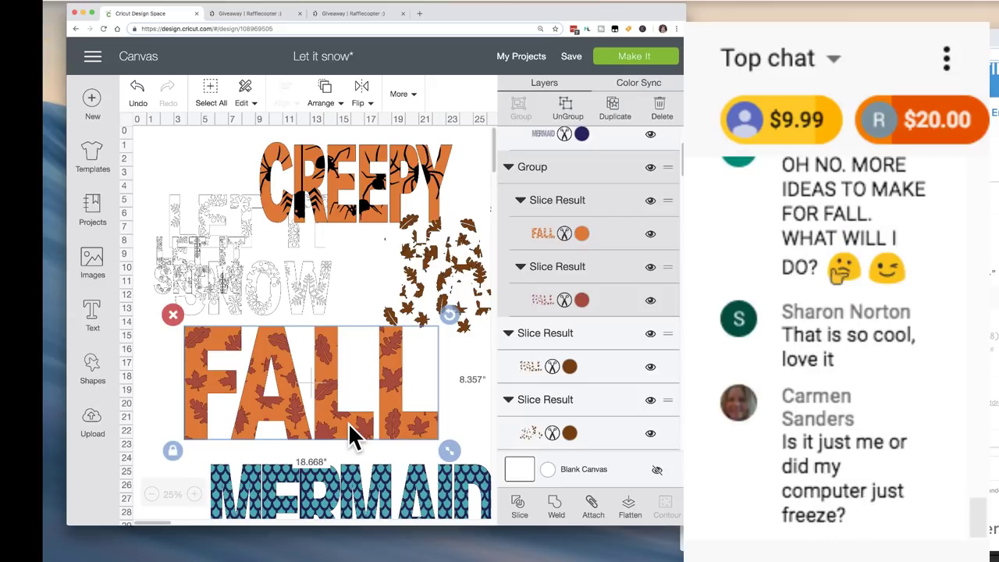
drag(448, 444, 474, 456)
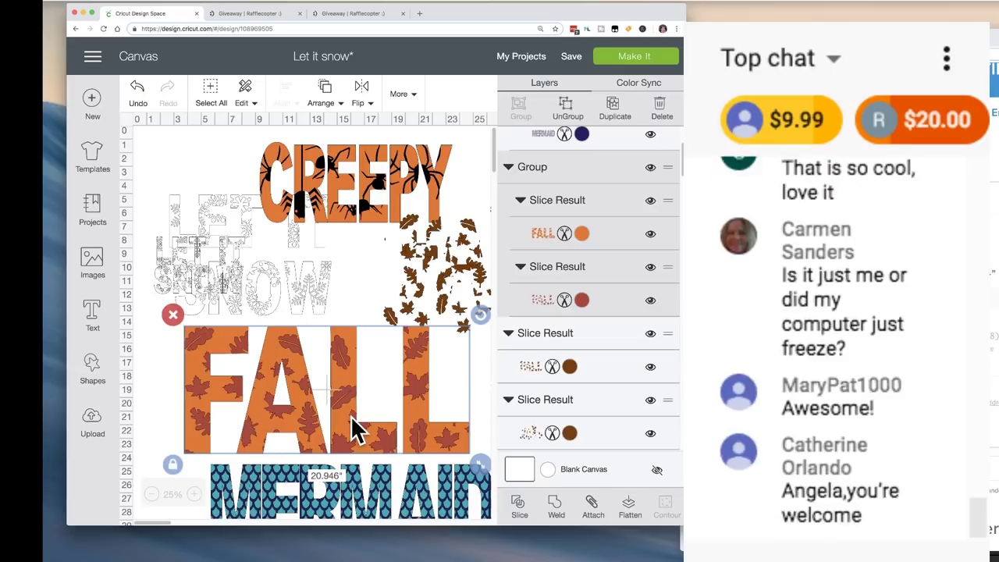
drag(353, 430, 328, 407)
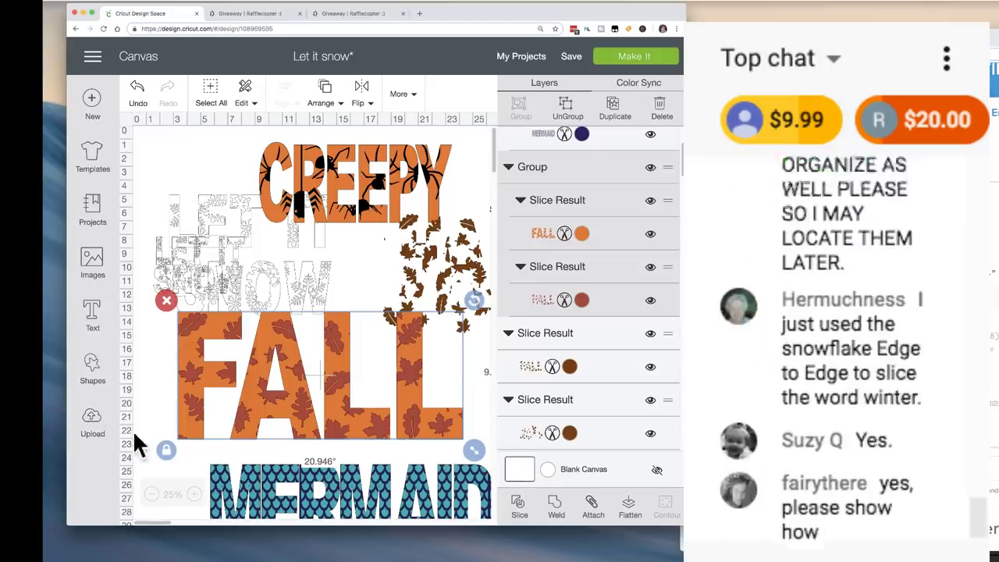
Delete the large and small outlined LET IT SNOW designs from the canvas
scroll(253, 381, right, 1)
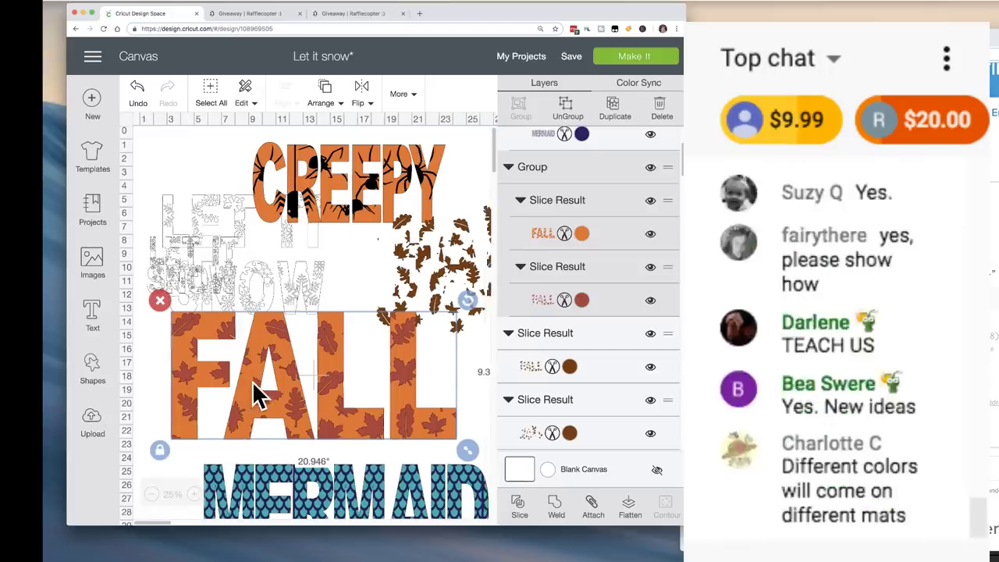
click(178, 200)
click(156, 195)
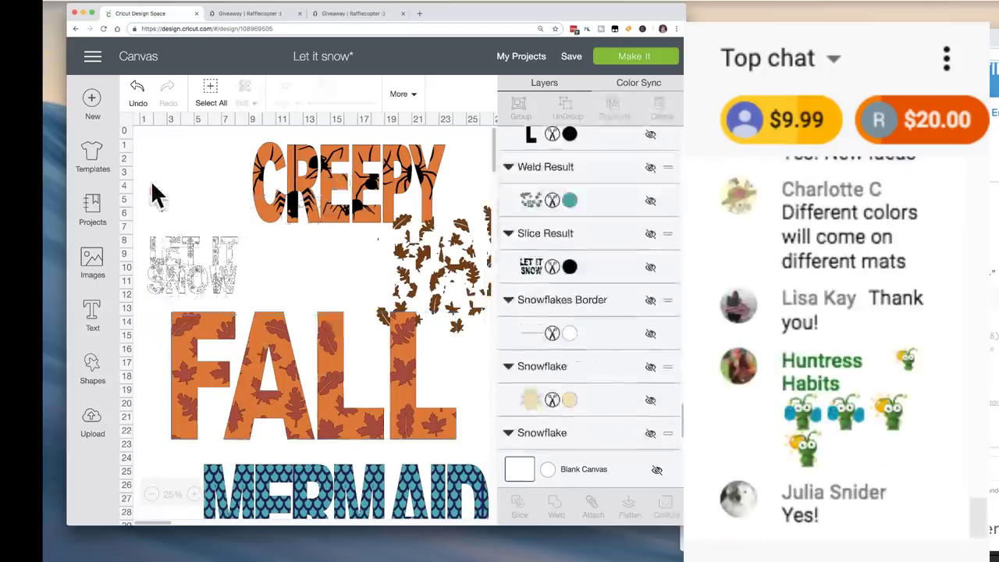
click(175, 250)
click(139, 222)
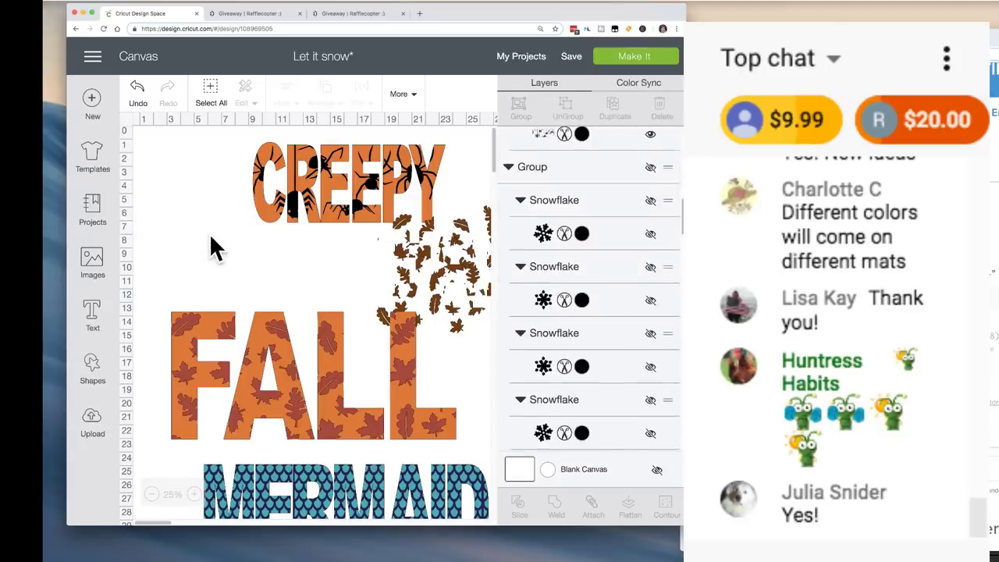
Unhide and delete the two hidden groups of snowflakes
scroll(211, 242, down, 10)
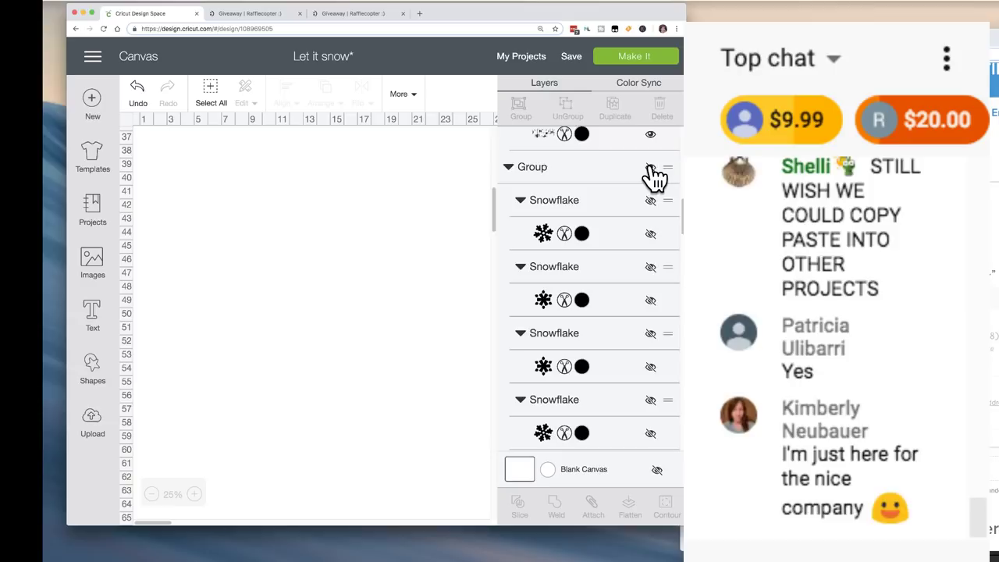
click(651, 167)
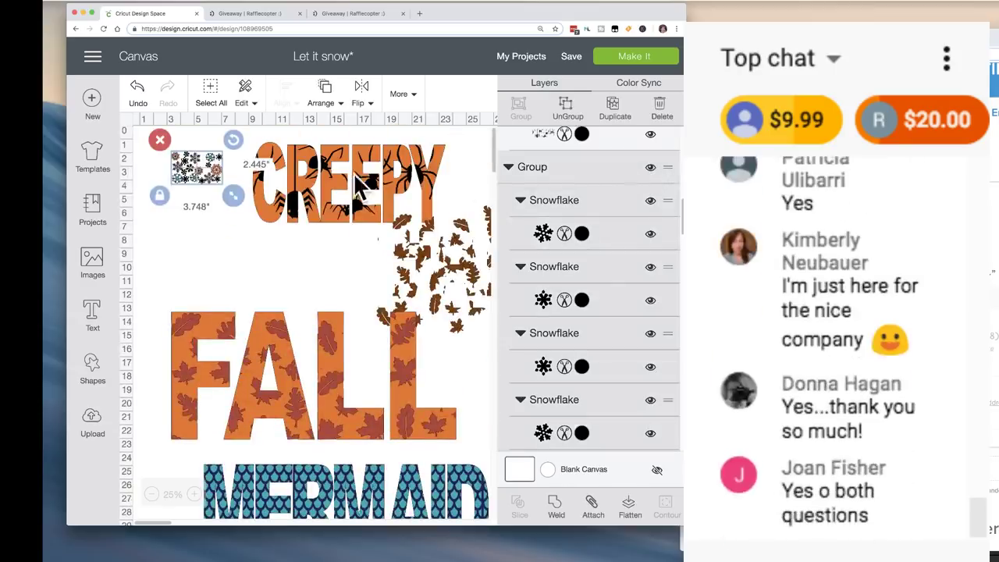
click(157, 137)
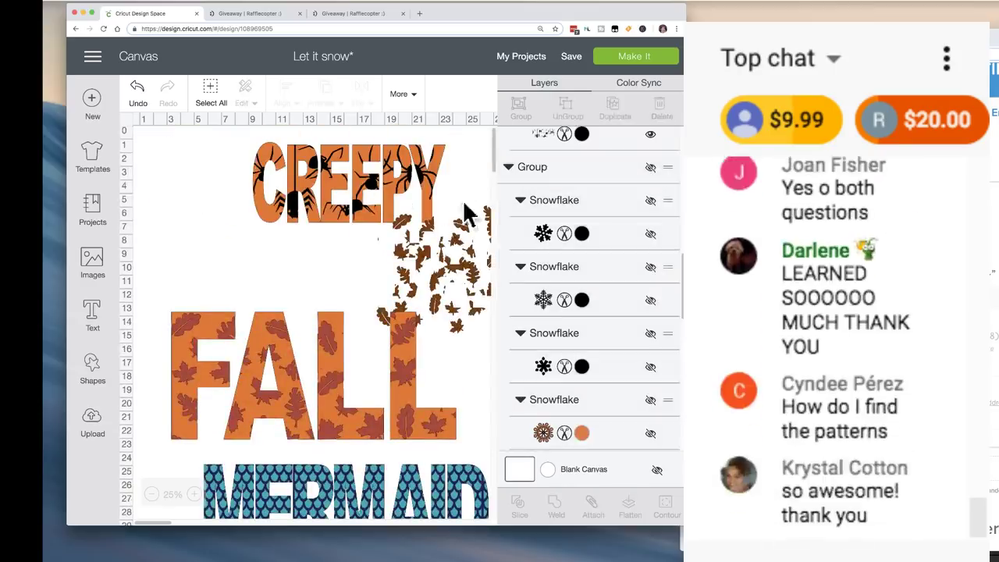
click(650, 167)
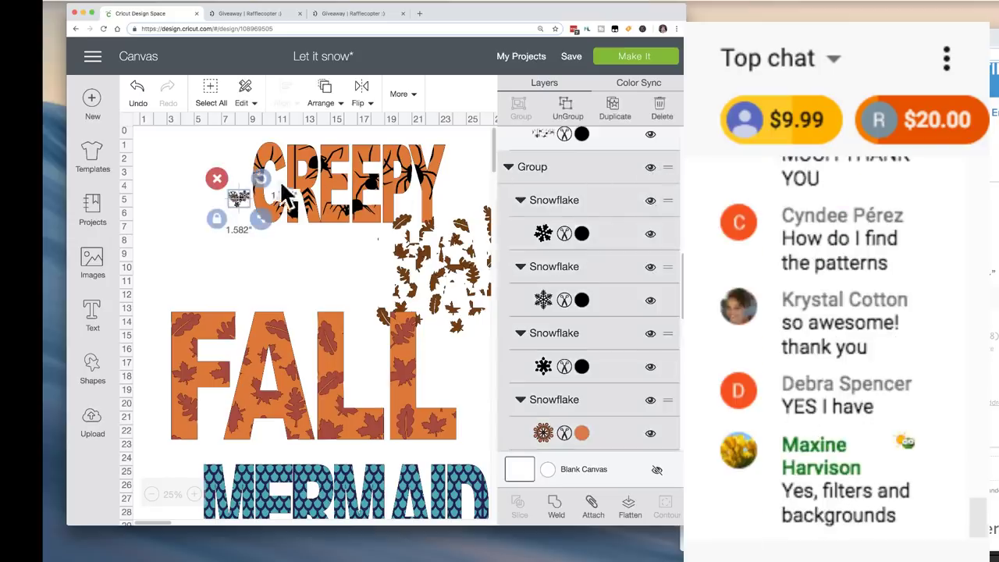
click(218, 175)
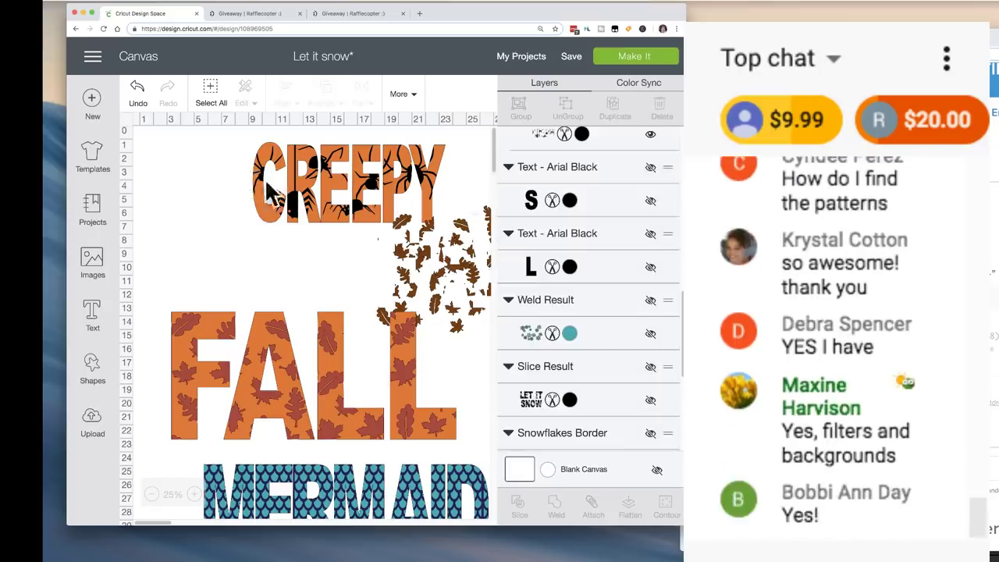
Unhide and delete the welded snowflakes, the black LET IT SNOW slice result and the Snowflakes Border
click(651, 302)
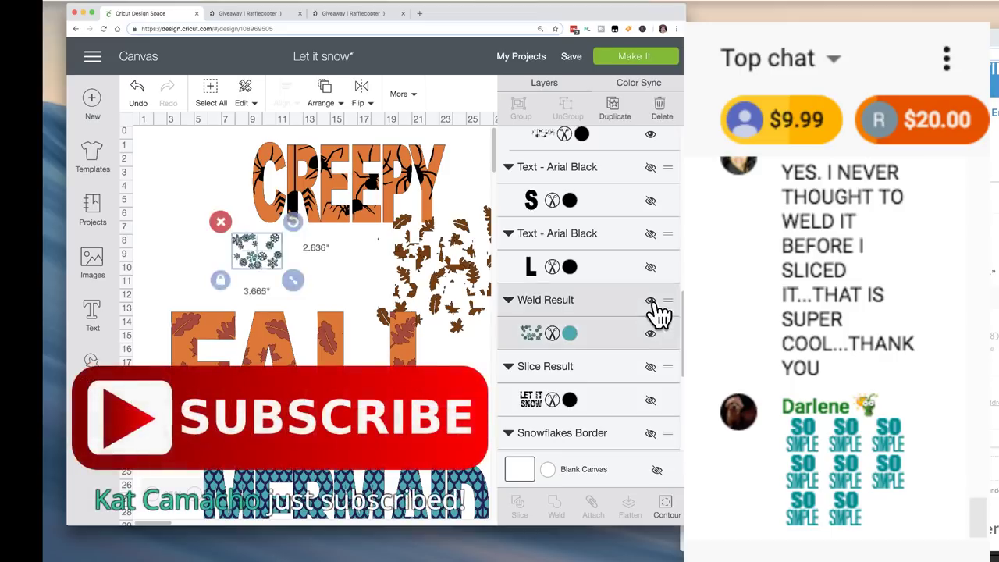
click(221, 221)
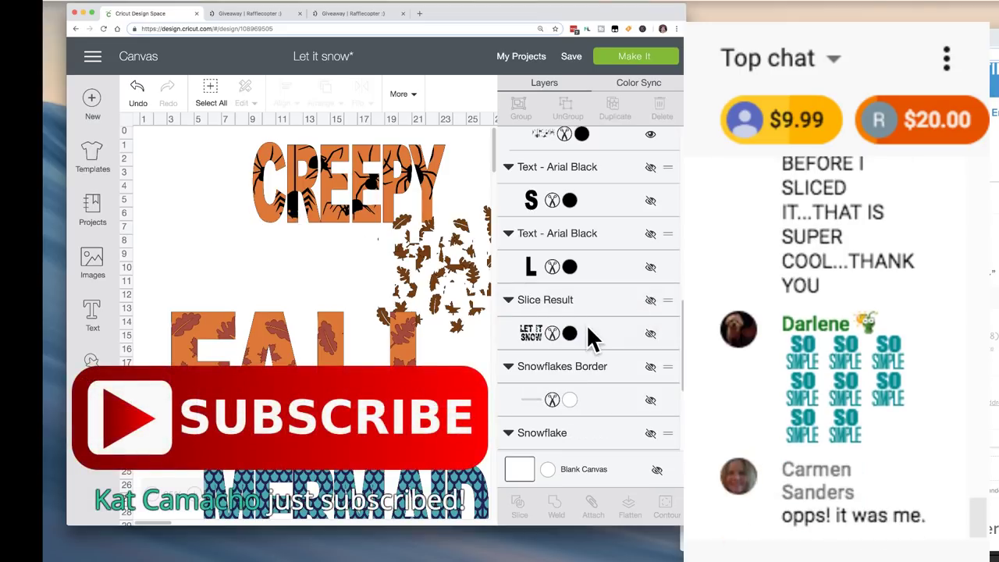
click(651, 301)
click(219, 237)
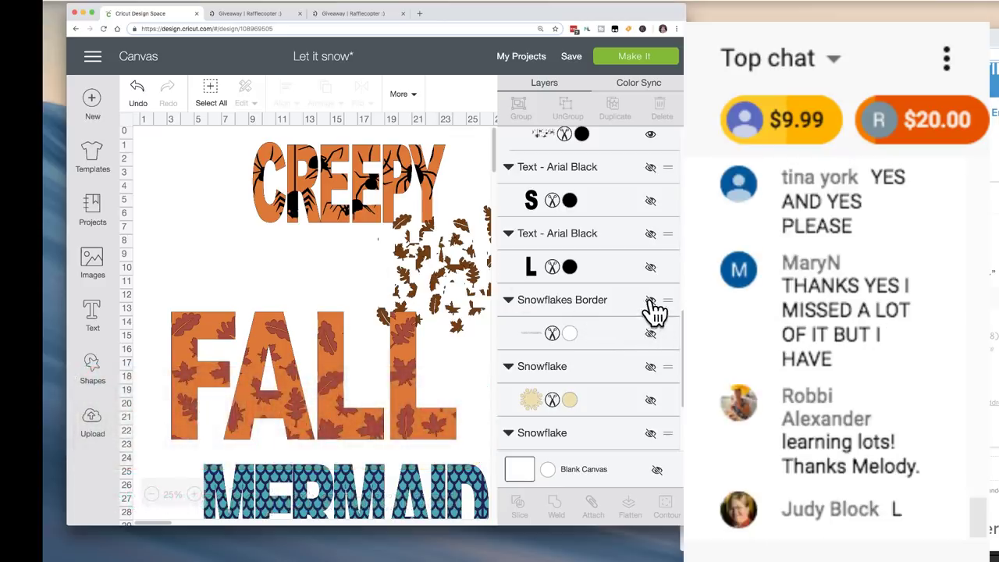
click(651, 301)
click(215, 241)
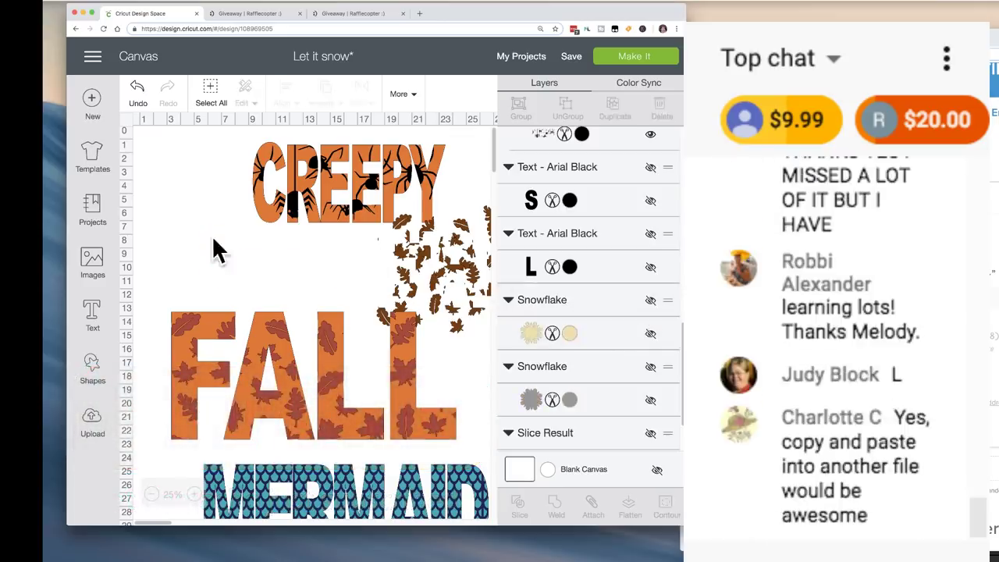
Unhide and delete the remaining tan, light grey and dark grey Snowflake layers
click(650, 300)
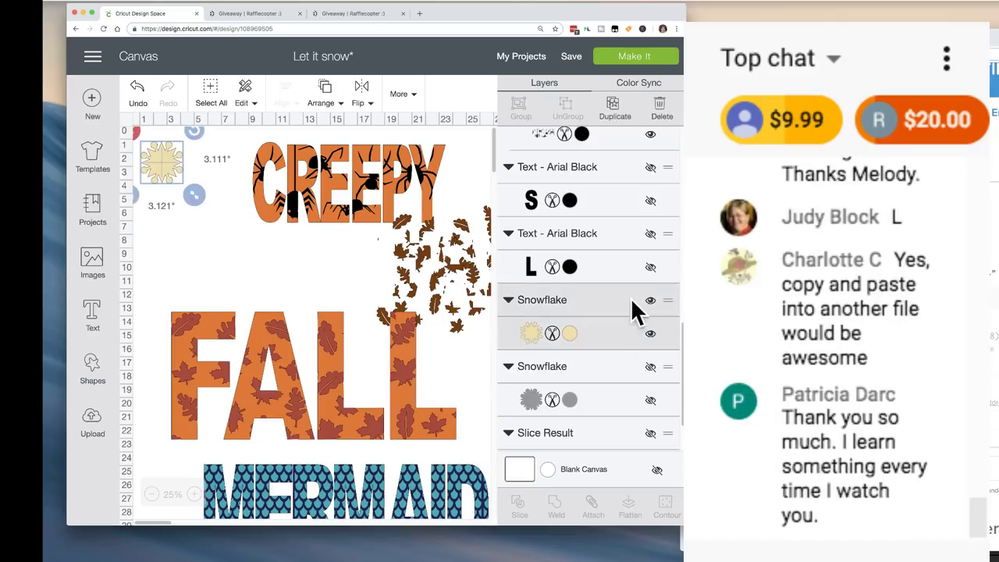
click(650, 367)
click(163, 156)
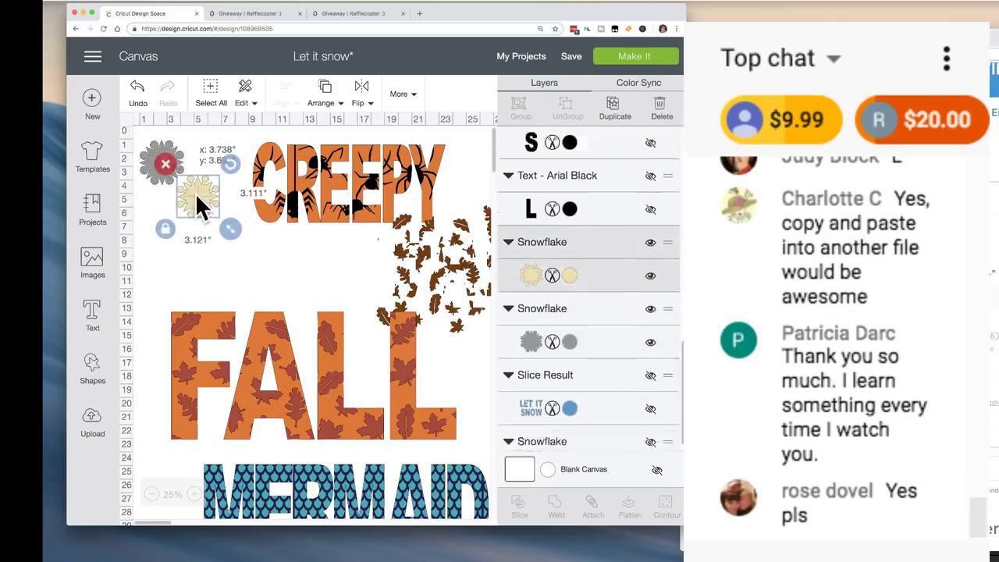
key(Delete)
key(Delete)
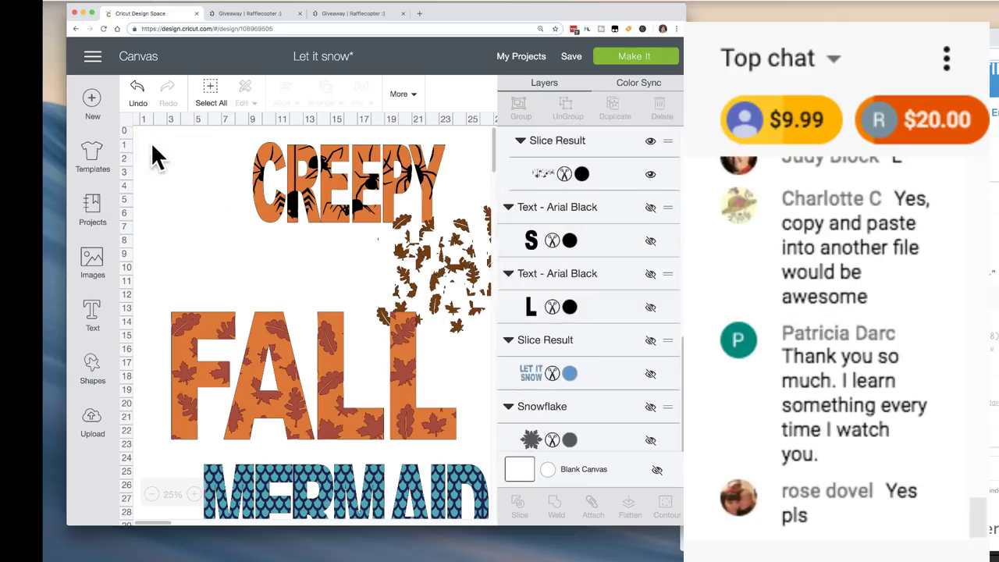
click(650, 407)
key(Delete)
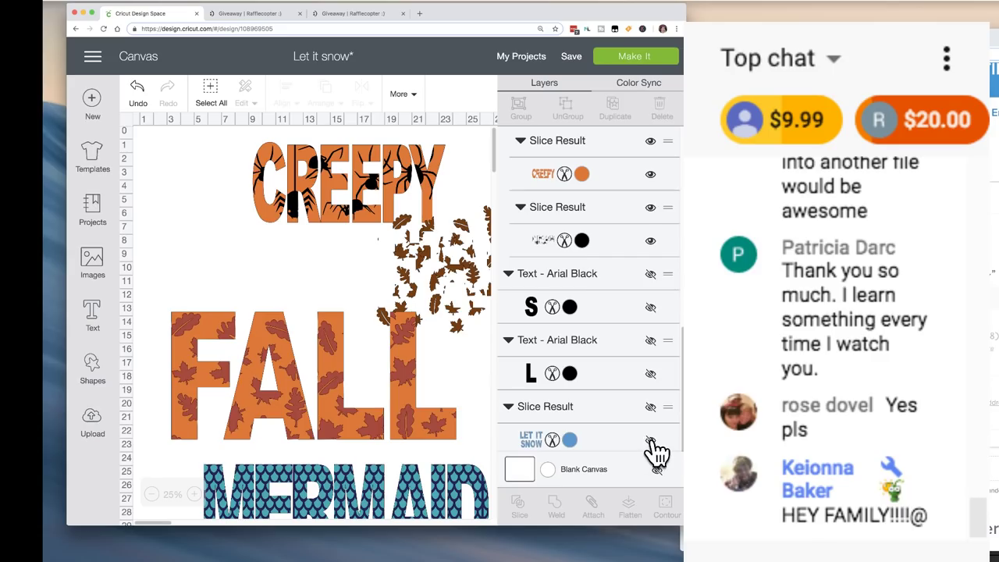
Unhide the blue LET IT SNOW slice result and delete it from the project
click(651, 407)
click(268, 207)
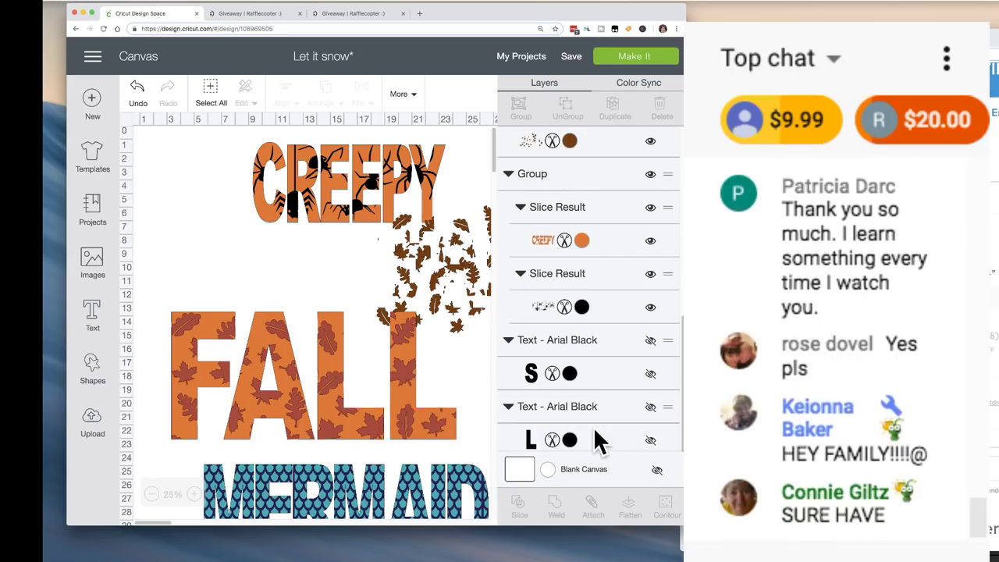
scroll(599, 413, up, 5)
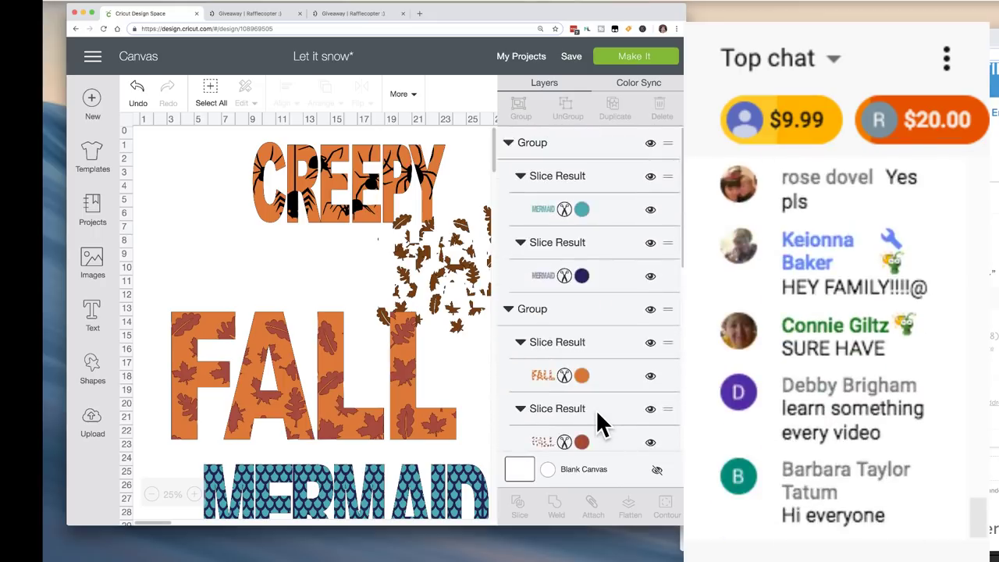
Save the project as a new copy named "slicing words"
scroll(598, 414, down, 3)
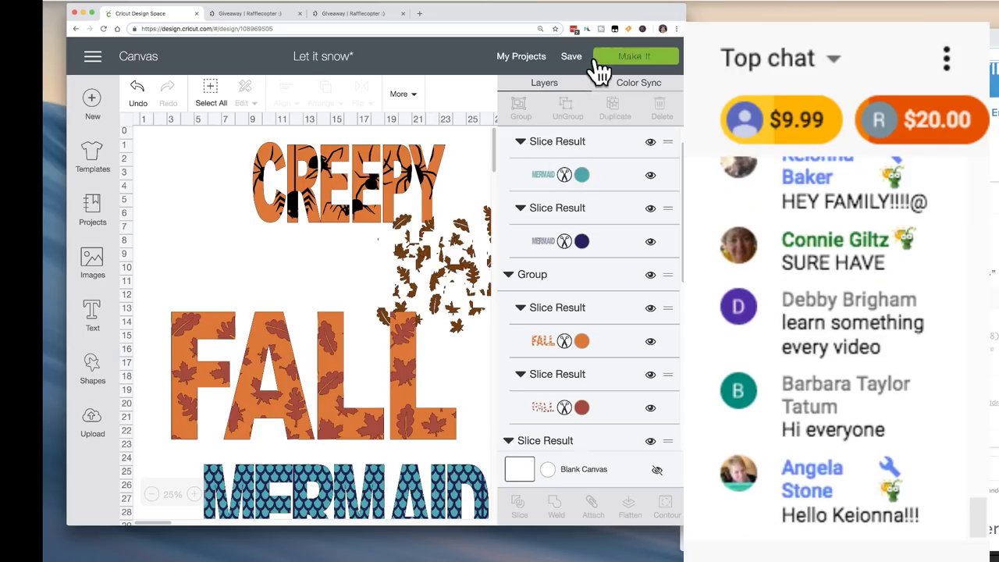
mouse_move(580, 72)
click(591, 102)
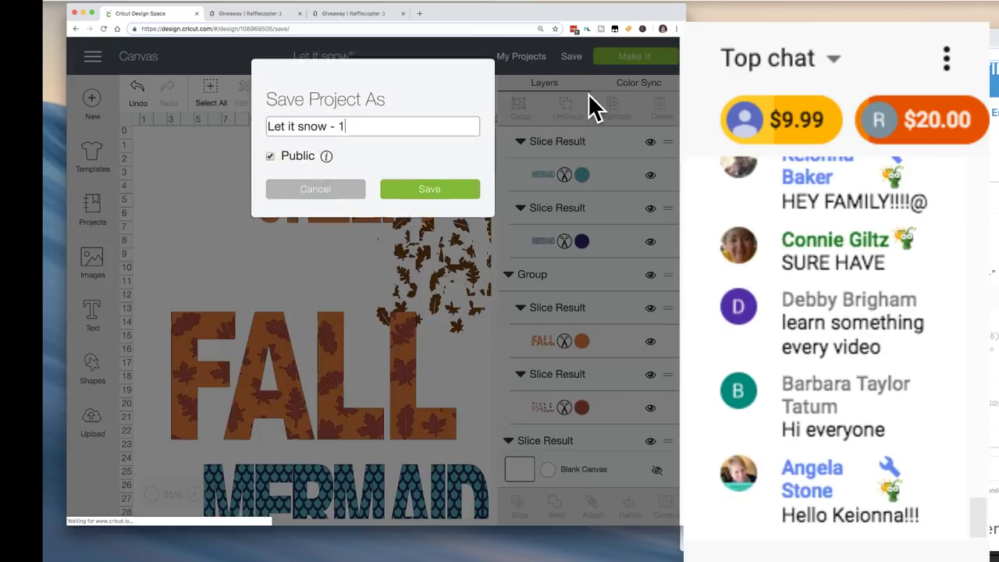
drag(359, 128, 226, 139)
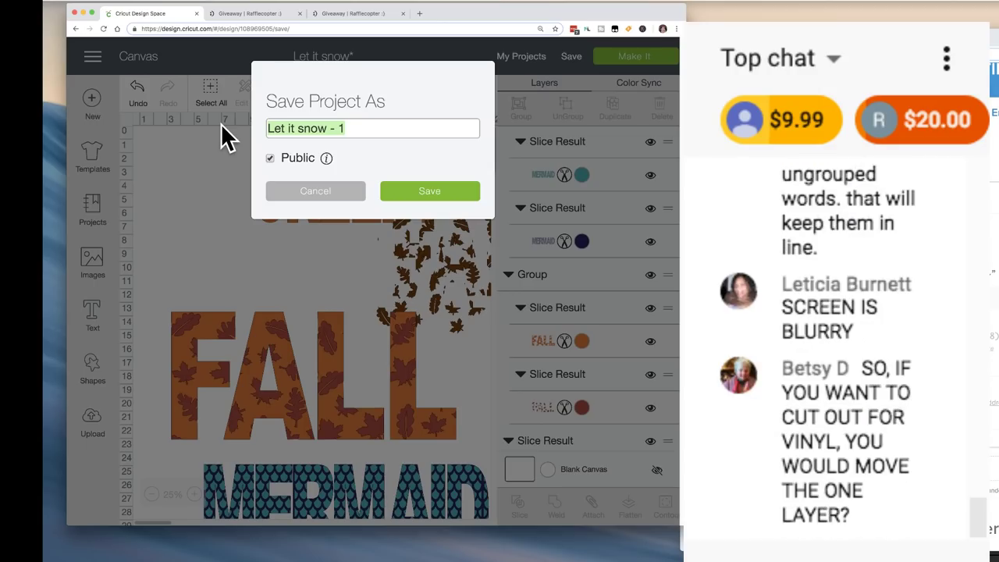
text(slicing words)
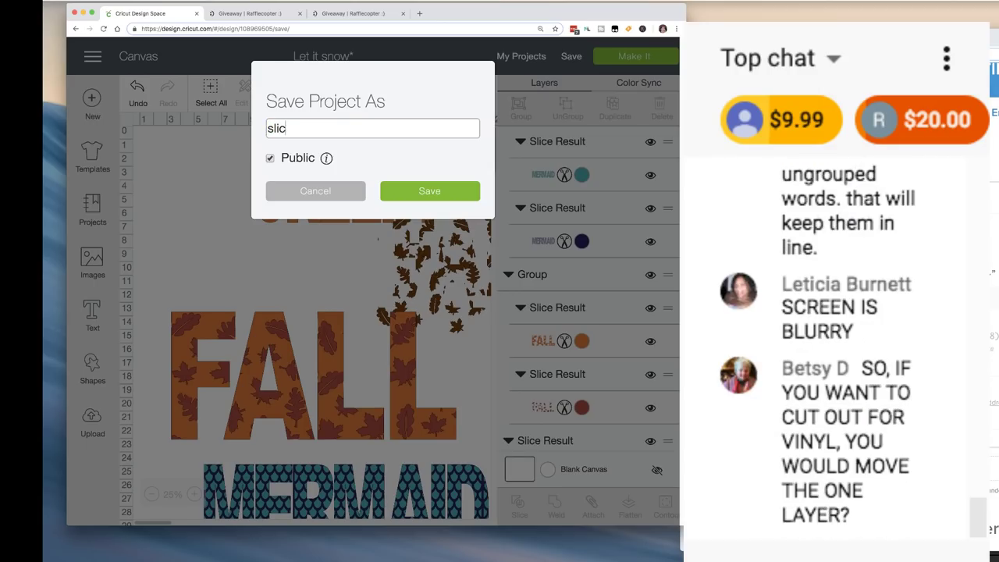
click(429, 191)
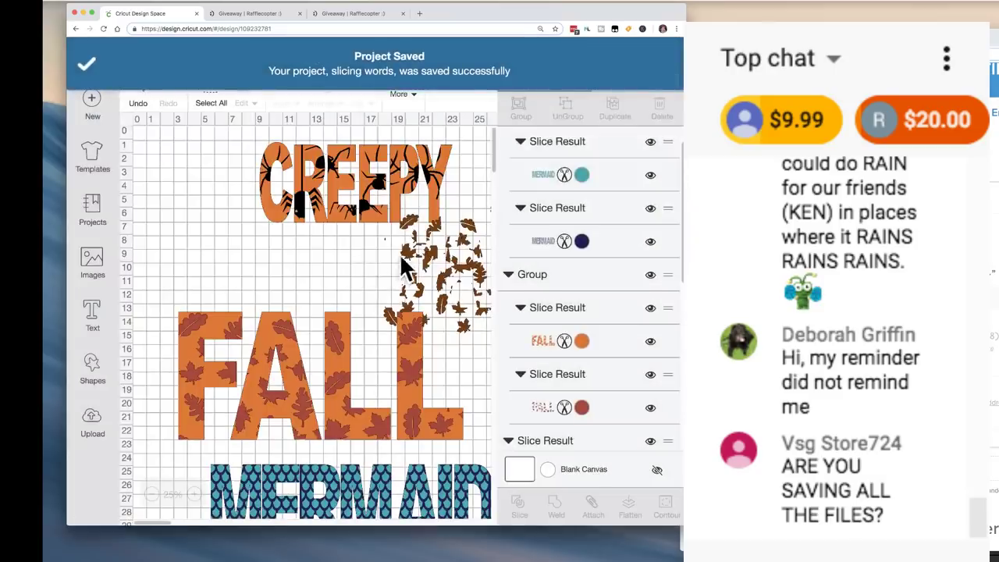
Delete the loose brown leaf slices and the FALL and MERMAID designs, keeping only CREEPY on the canvas
click(400, 254)
drag(282, 210, 290, 228)
key(Delete)
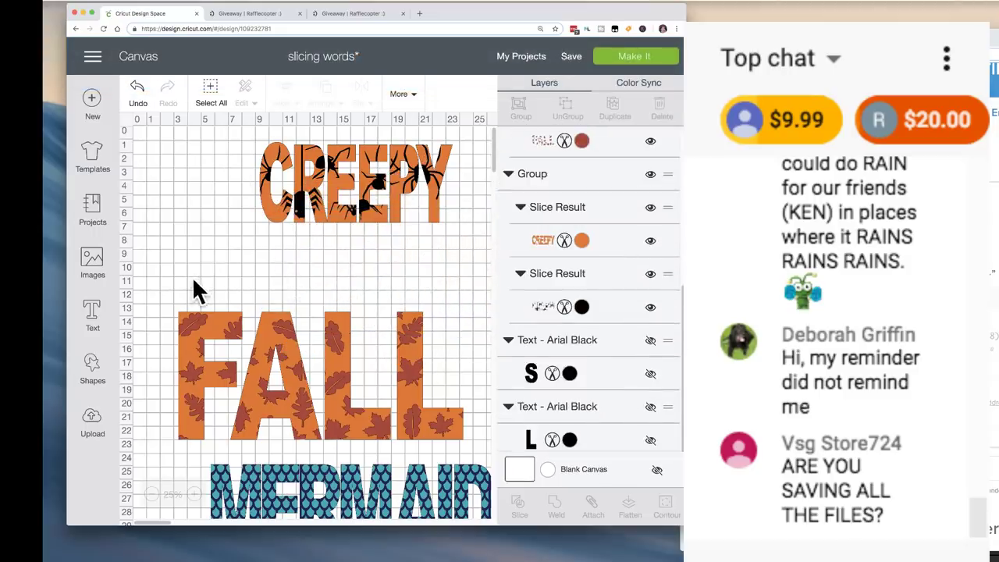
scroll(196, 290, down, 3)
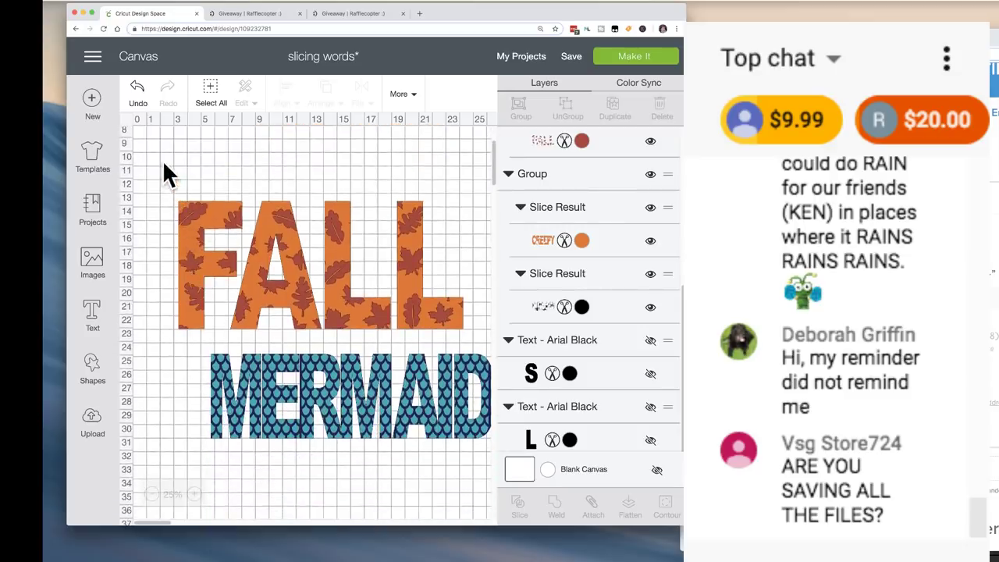
drag(163, 160, 468, 433)
key(Delete)
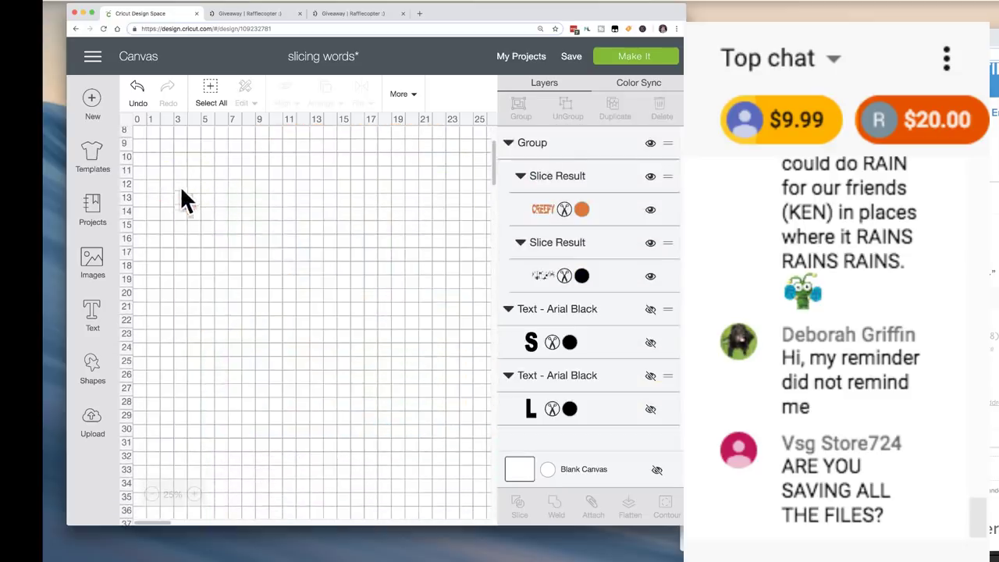
scroll(315, 258, up, 3)
scroll(314, 258, right, 10)
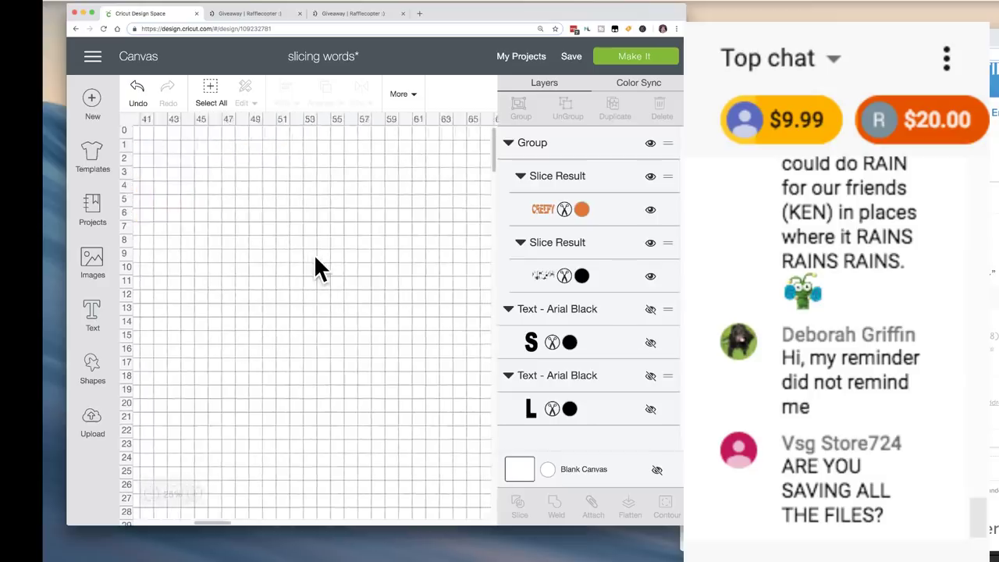
scroll(314, 253, left, 10)
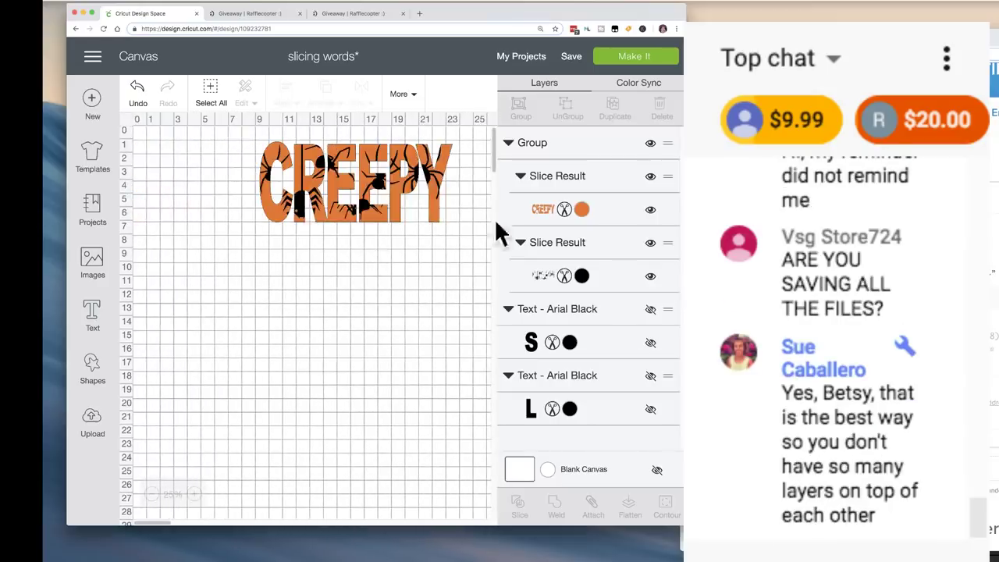
Save the remaining design as a separate project named "Creepy"
click(573, 57)
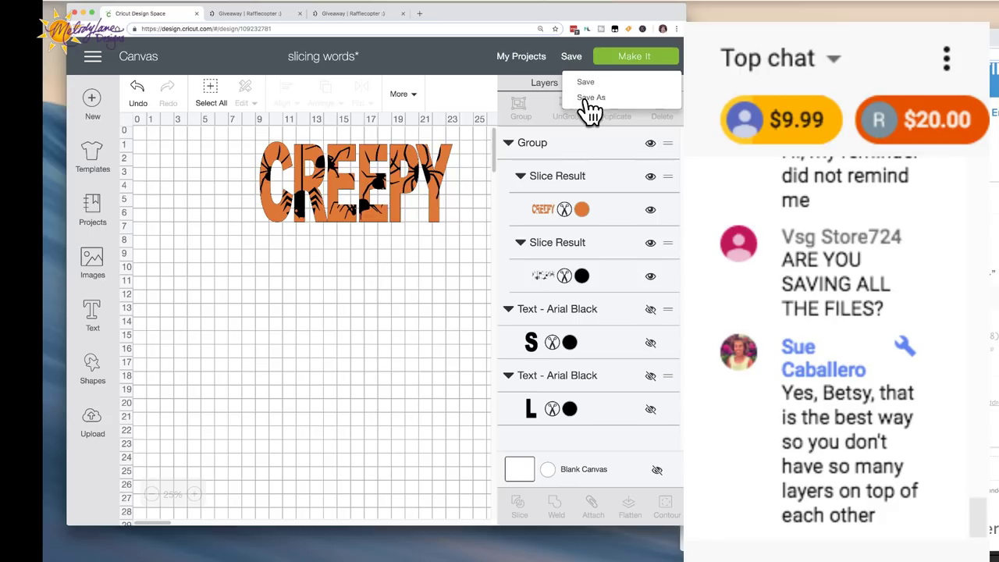
click(588, 100)
drag(364, 128, 239, 122)
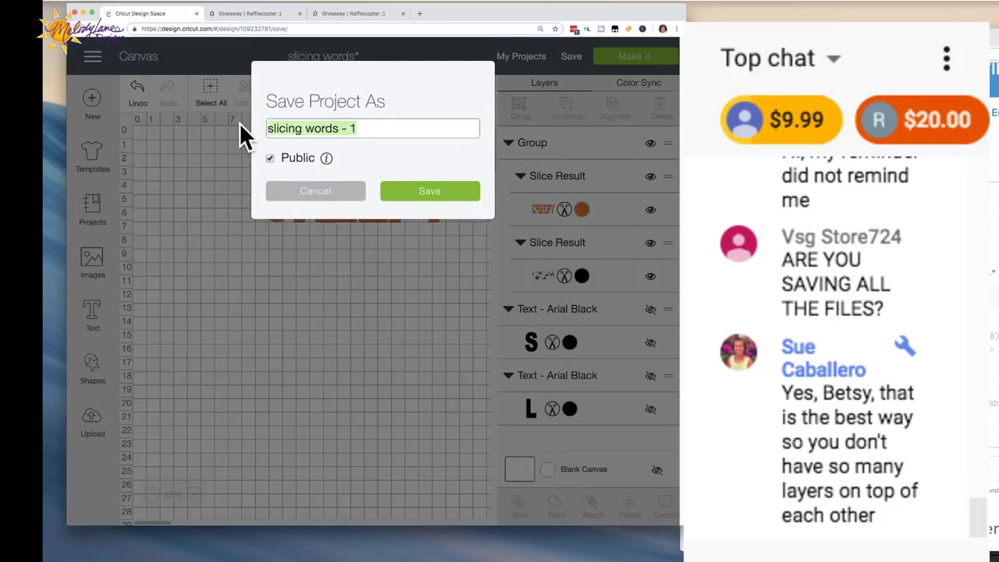
text(Creep)
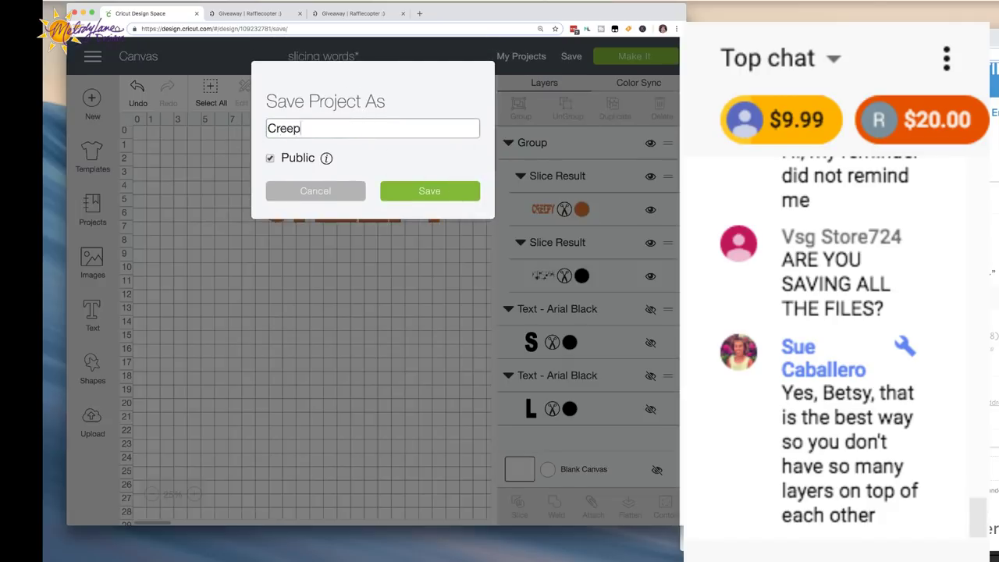
text(y)
click(430, 191)
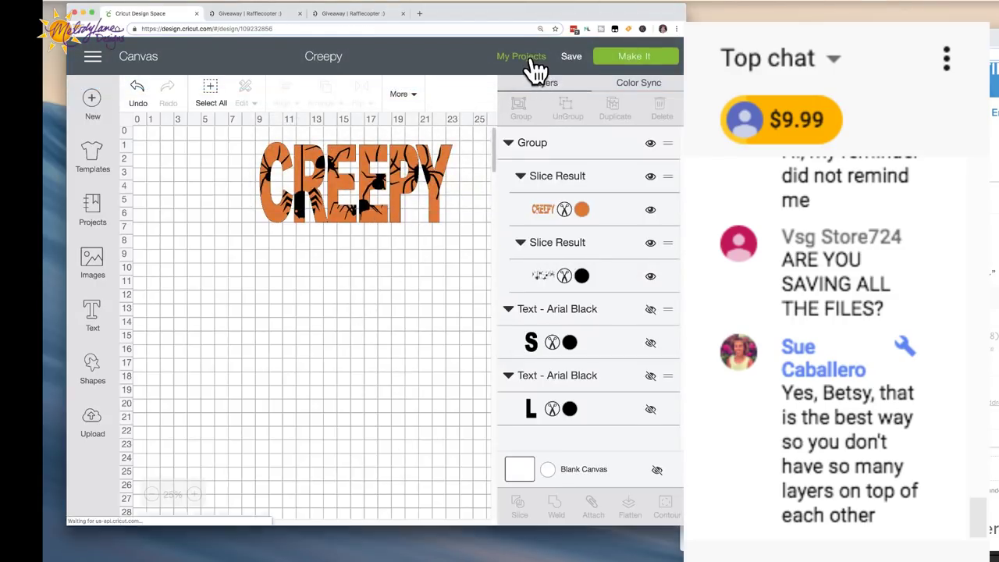
Reopen the saved "slicing words" project from My Projects for customizing on the canvas
click(534, 63)
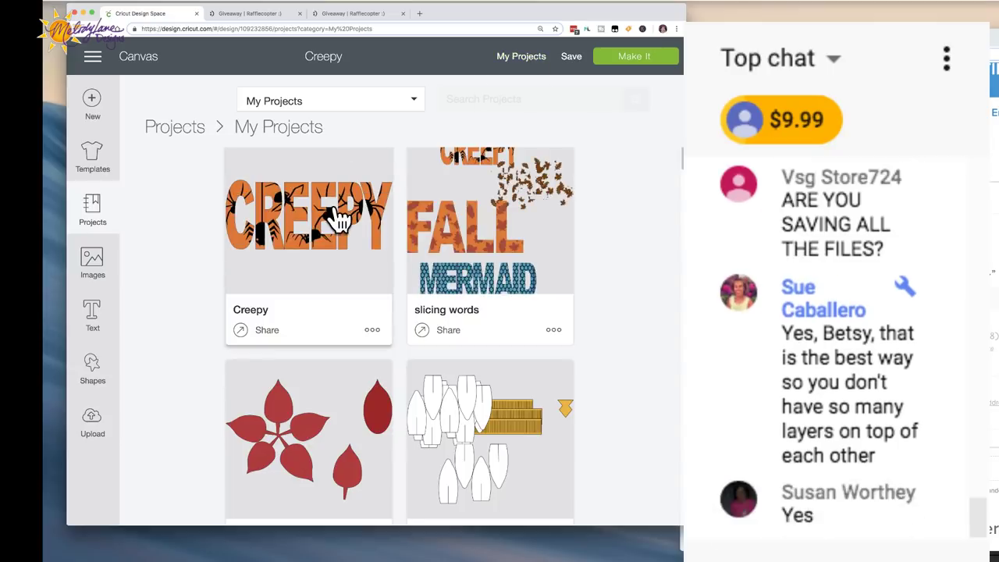
scroll(466, 265, down, 15)
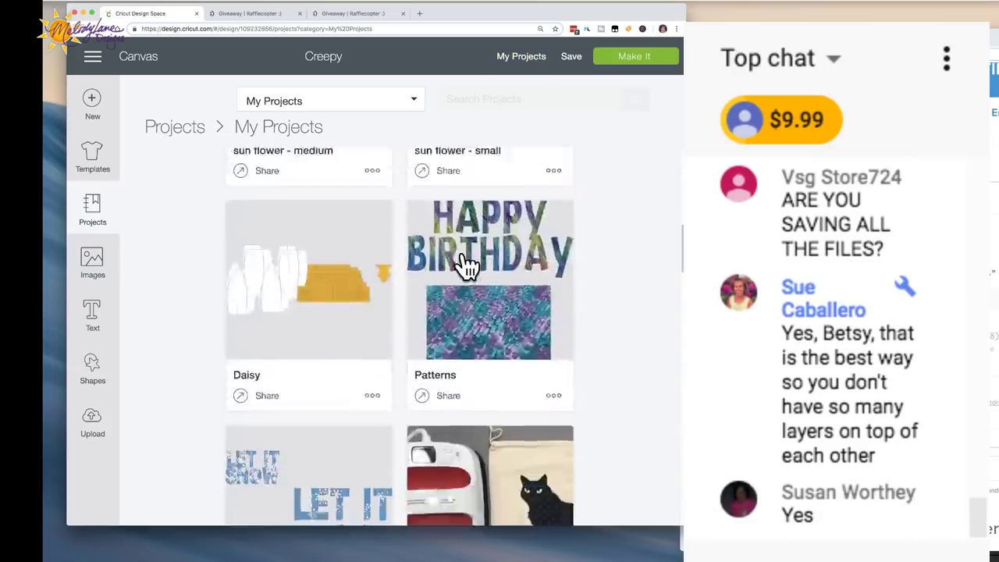
scroll(466, 265, down, 2)
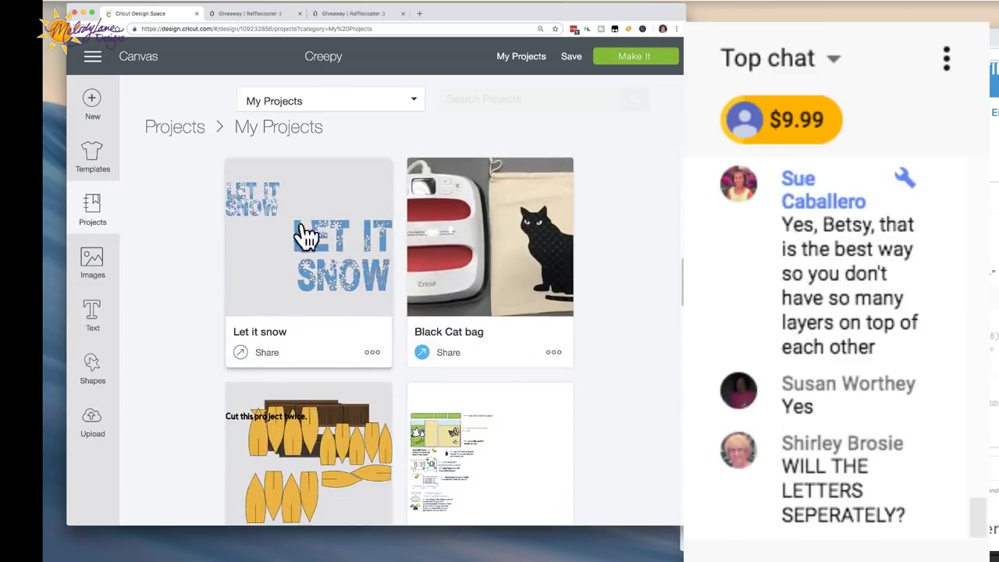
scroll(348, 265, up, 12)
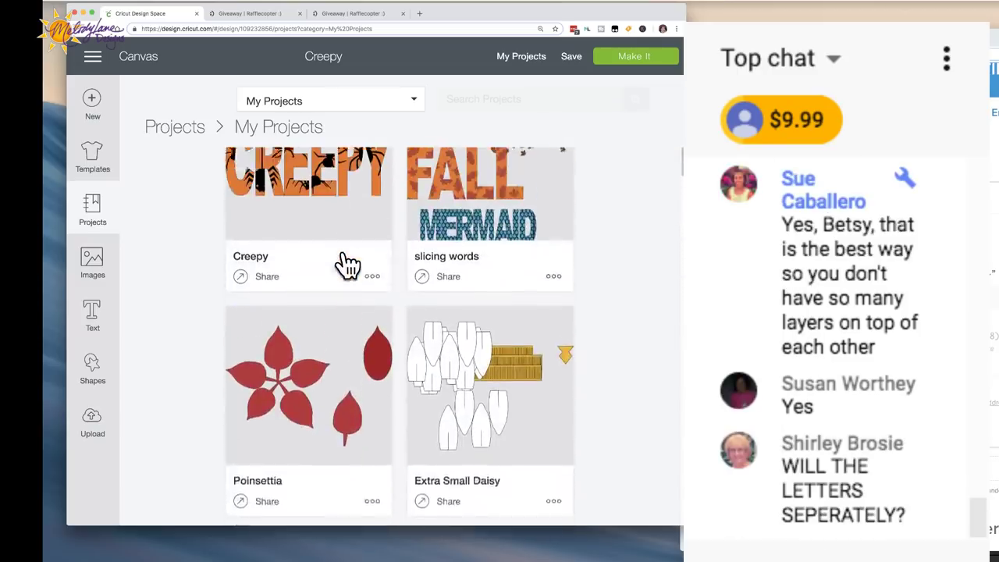
click(476, 232)
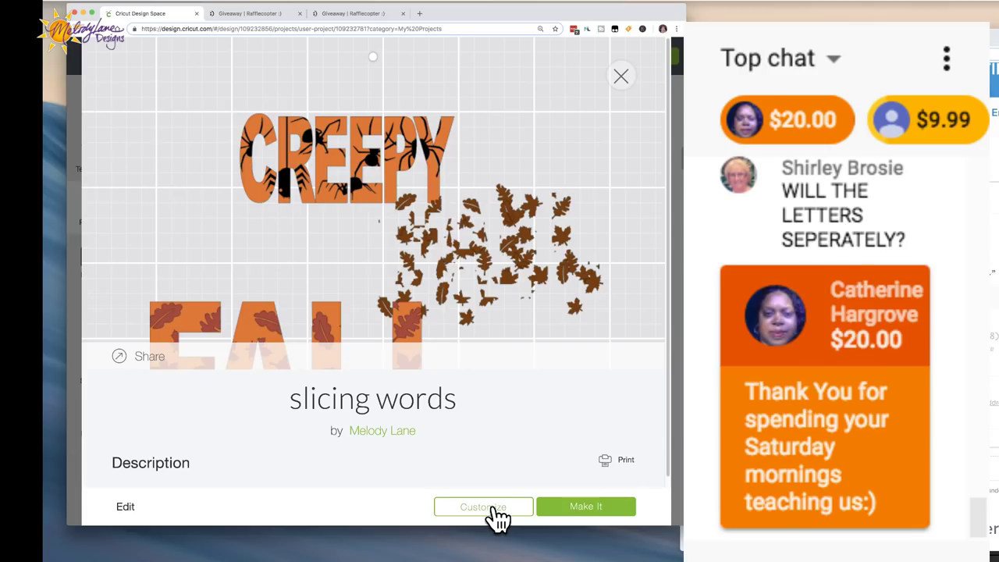
click(494, 509)
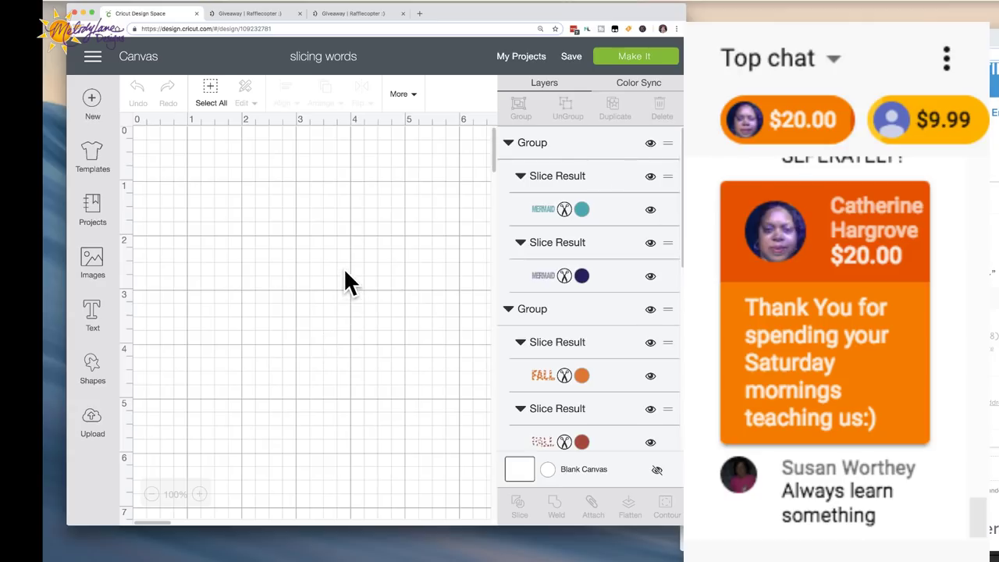
Delete the CREEPY design from the reopened "slicing words" project
scroll(345, 273, down, 15)
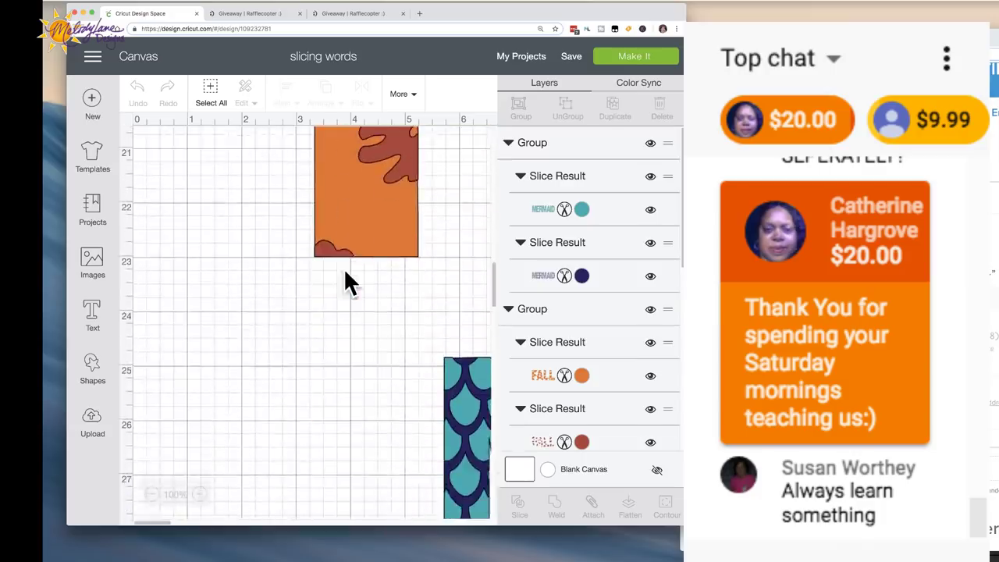
scroll(346, 279, up, 2)
click(152, 495)
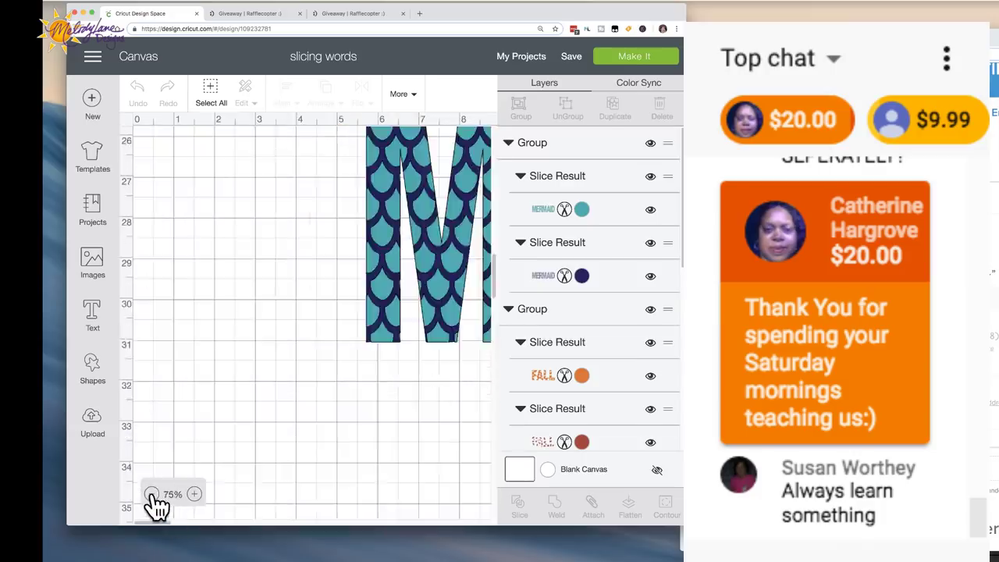
click(153, 495)
scroll(250, 340, up, 10)
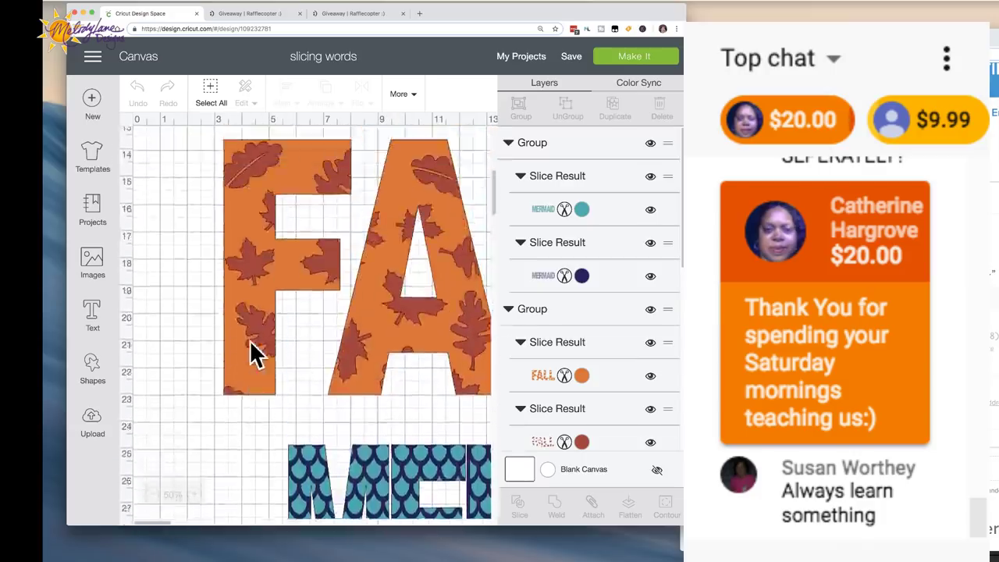
scroll(250, 343, up, 3)
scroll(248, 344, right, 15)
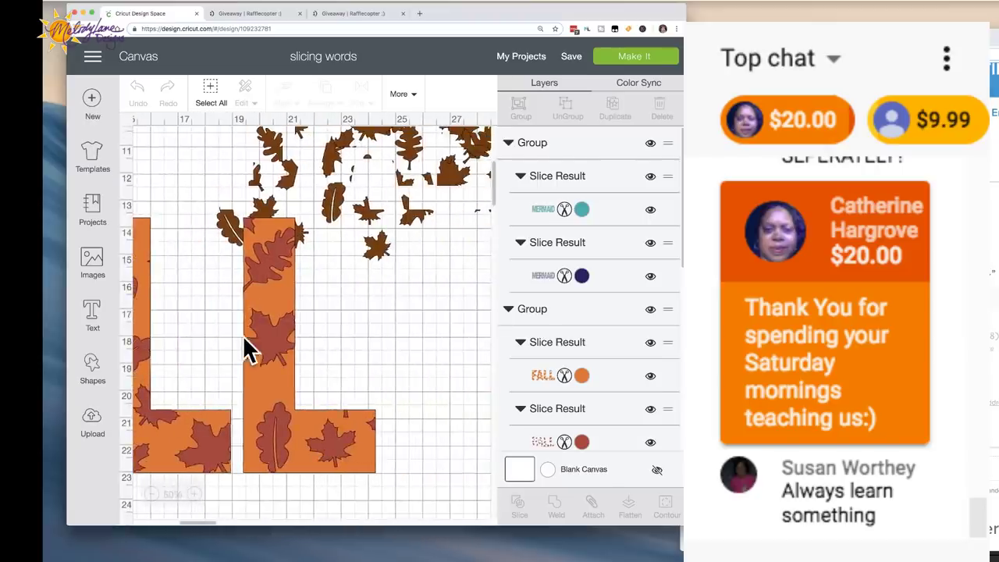
scroll(351, 324, up, 5)
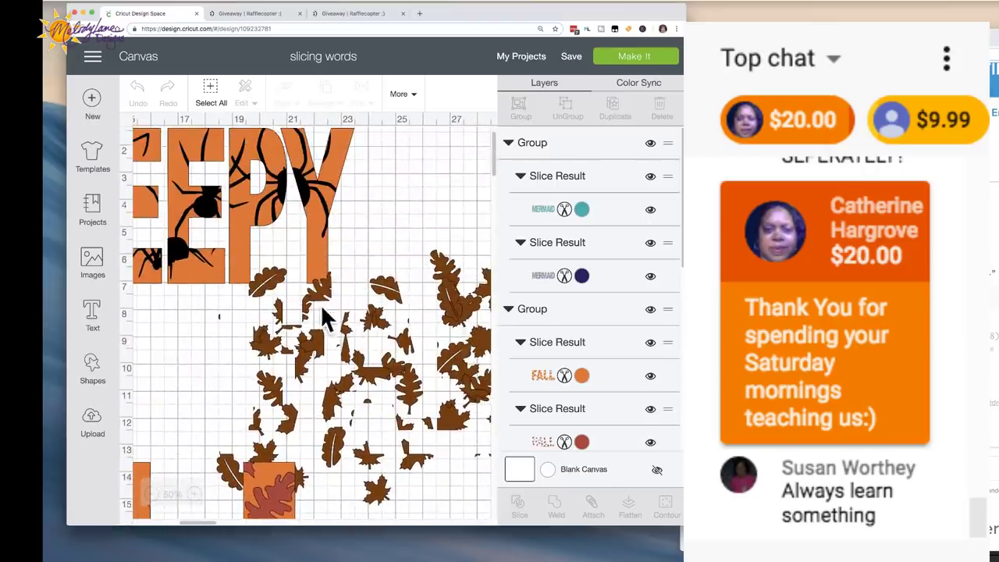
scroll(329, 319, left, 8)
scroll(329, 319, up, 2)
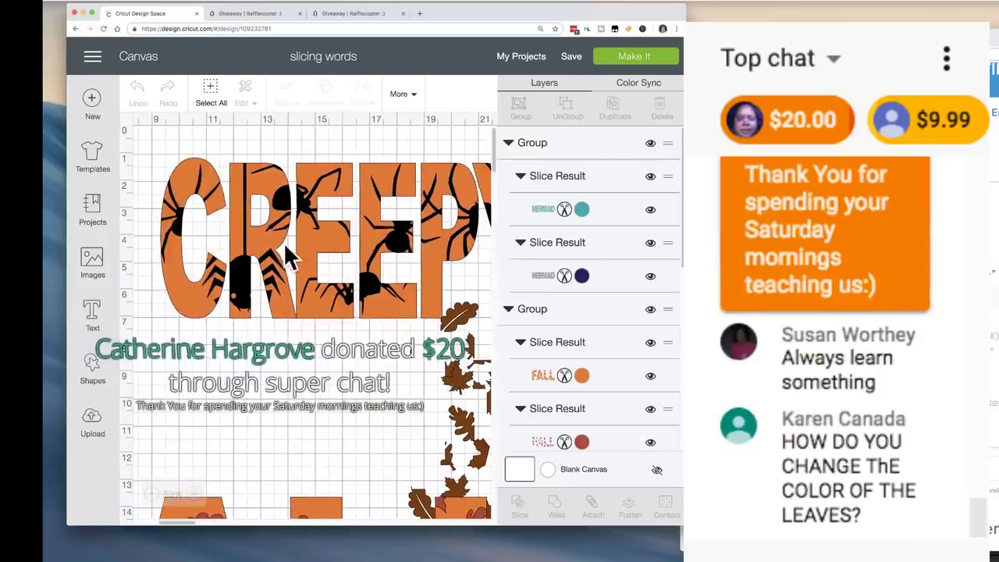
click(284, 242)
key(Delete)
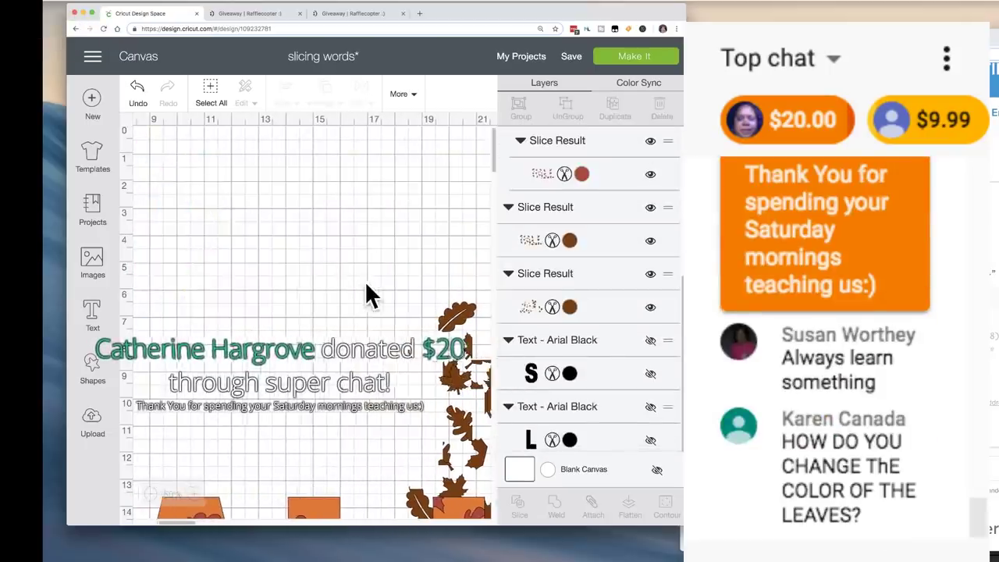
scroll(366, 286, right, 10)
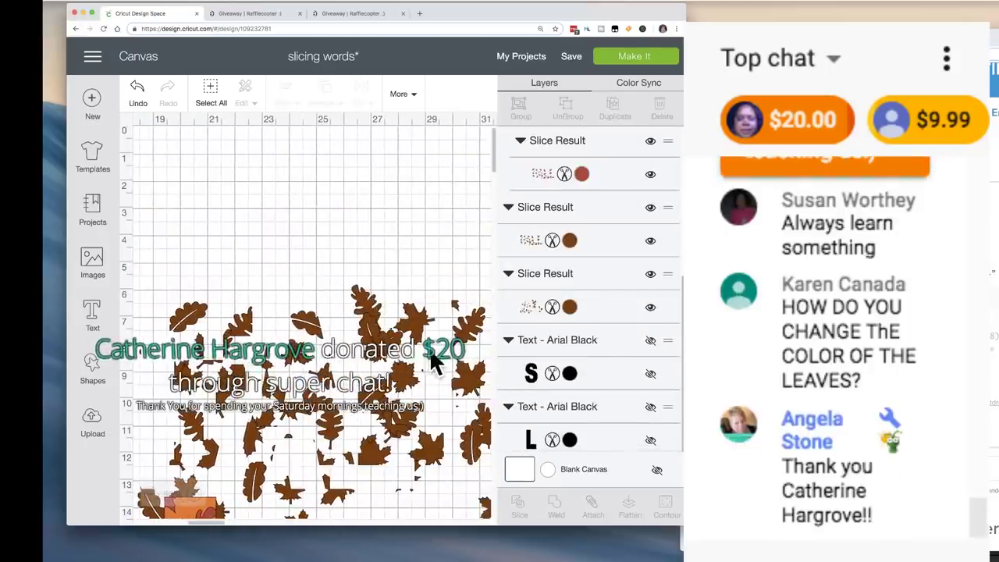
Delete the two brown leaf slice results from the canvas
click(432, 359)
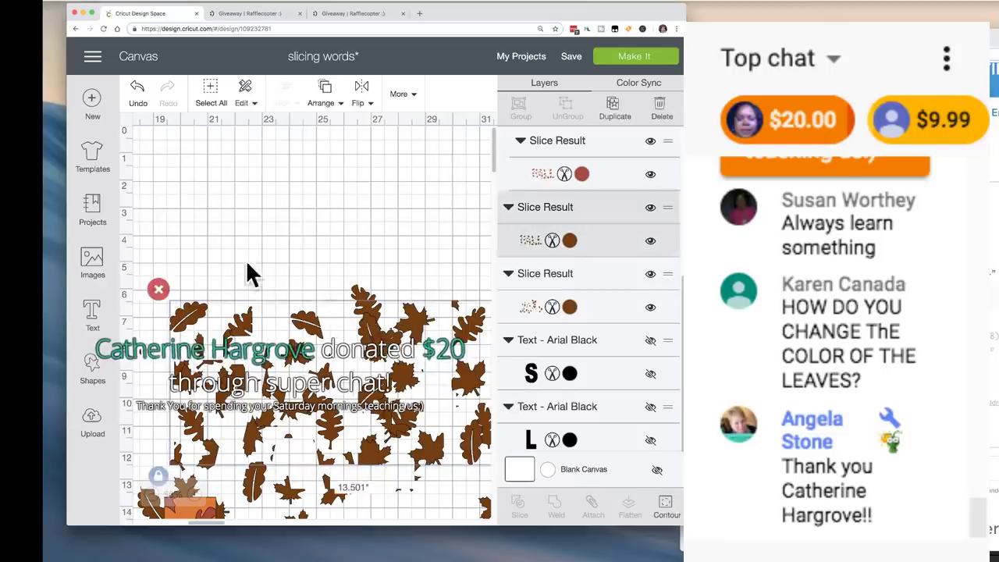
drag(247, 264, 446, 439)
scroll(157, 283, left, 2)
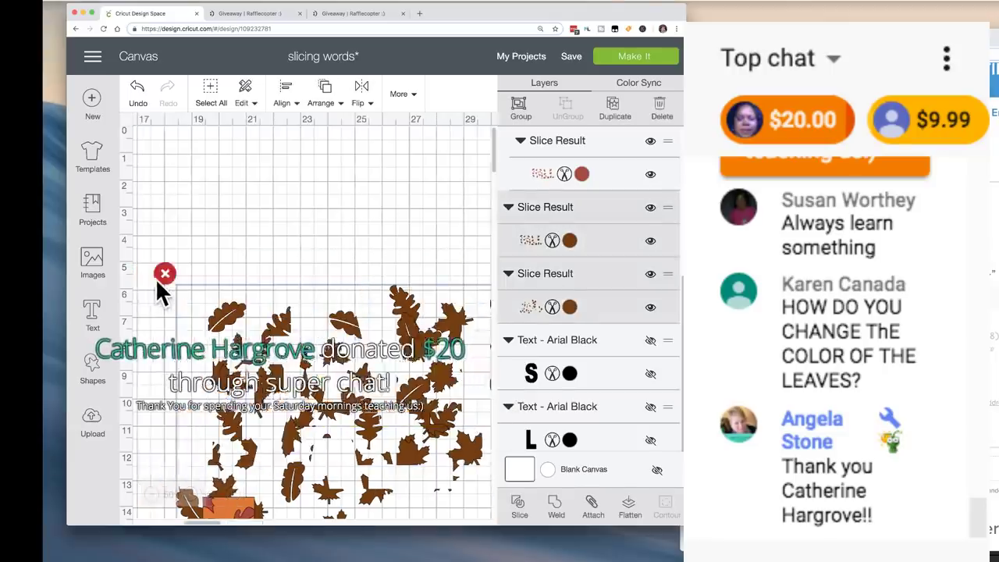
click(178, 275)
Delete the blue MERMAID word design below the FALL letters
scroll(156, 468, down, 5)
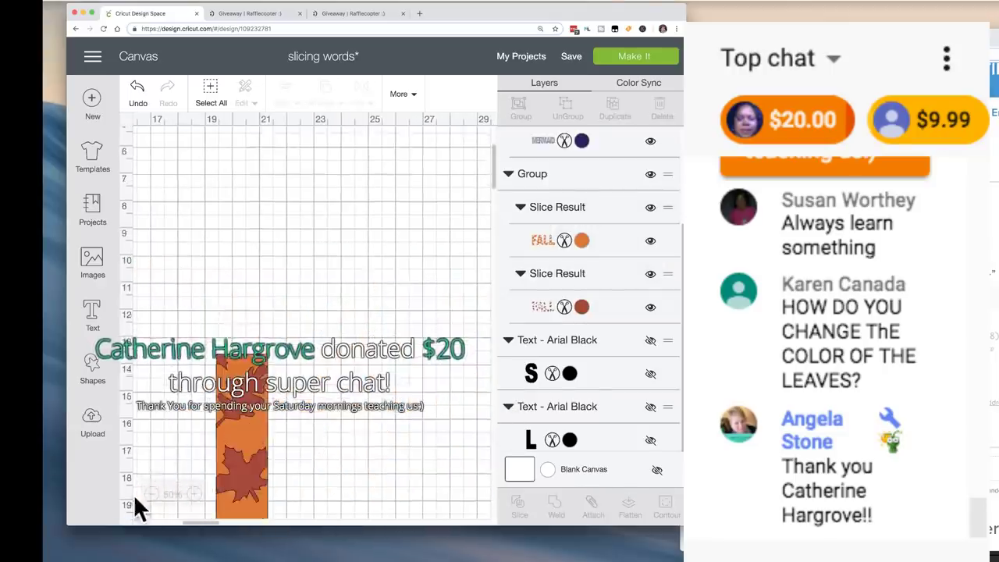
click(150, 499)
click(148, 499)
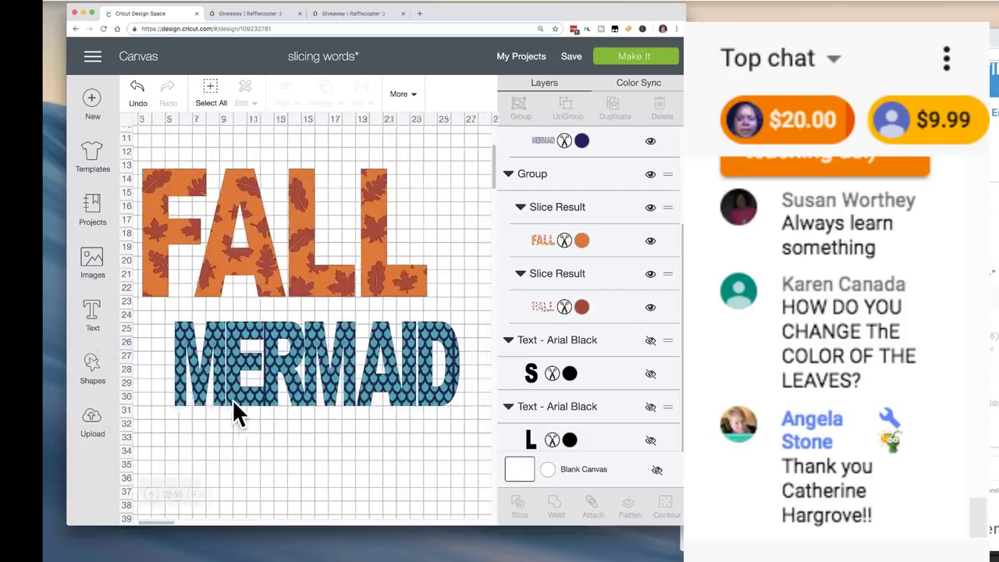
scroll(232, 399, left, 2)
drag(175, 343, 473, 400)
click(201, 310)
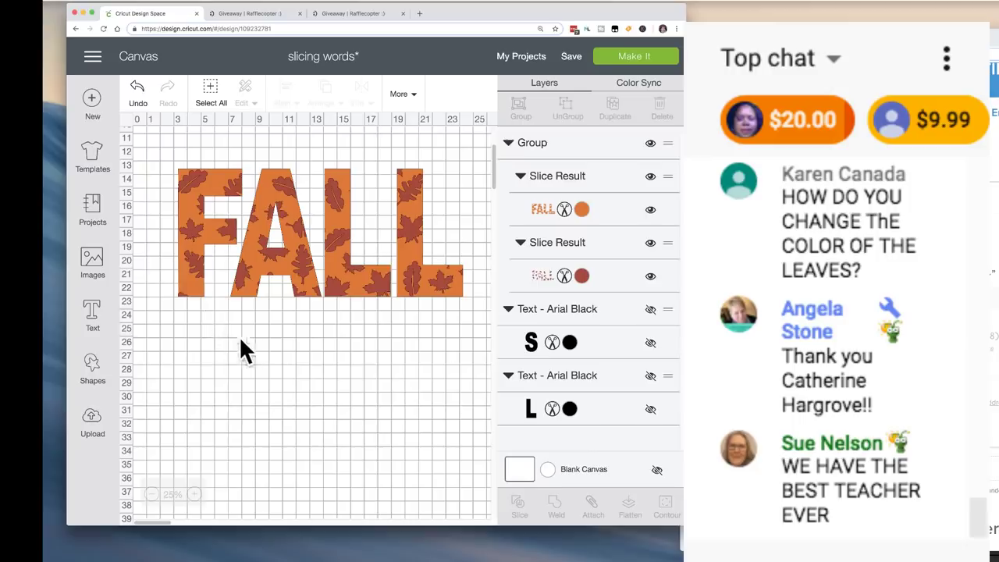
Save the remaining design as a new project named "Fall sliced leaves"
scroll(250, 343, up, 5)
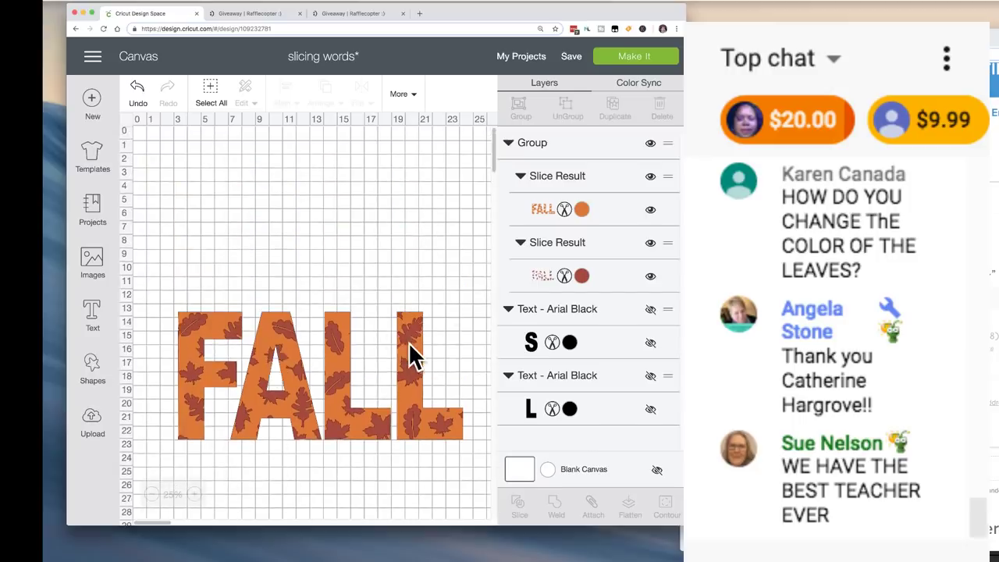
scroll(412, 353, down, 4)
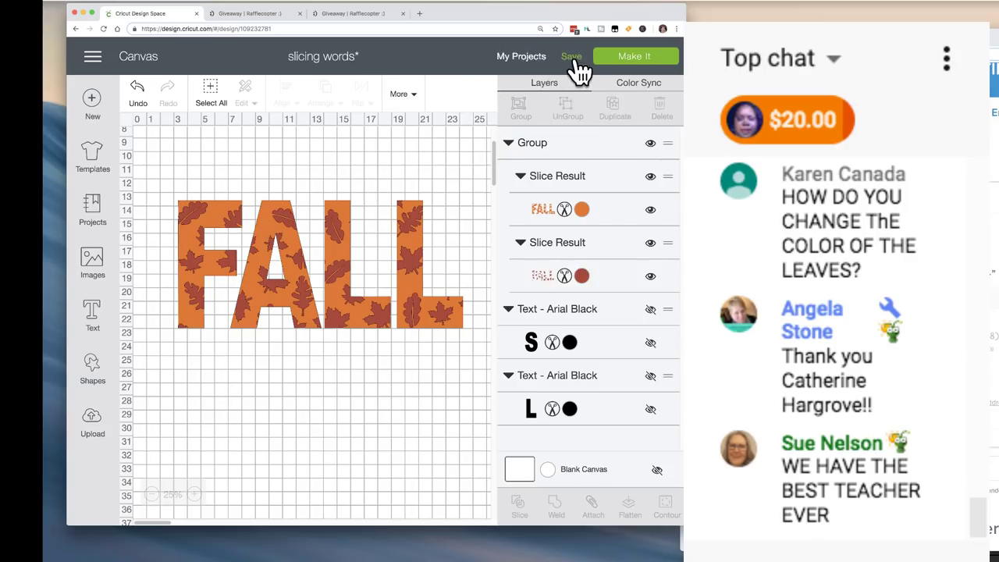
mouse_move(580, 70)
click(582, 97)
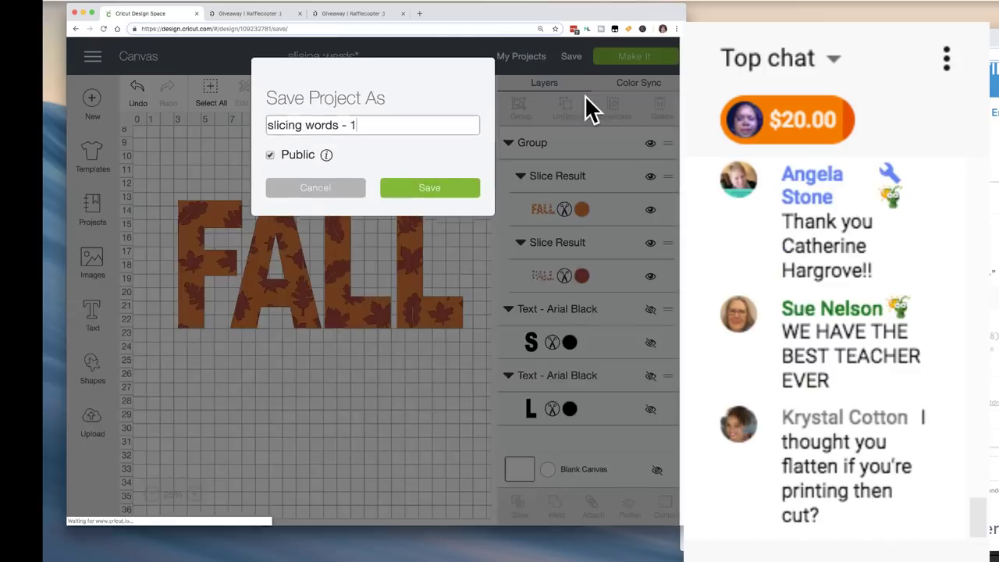
drag(382, 123, 222, 121)
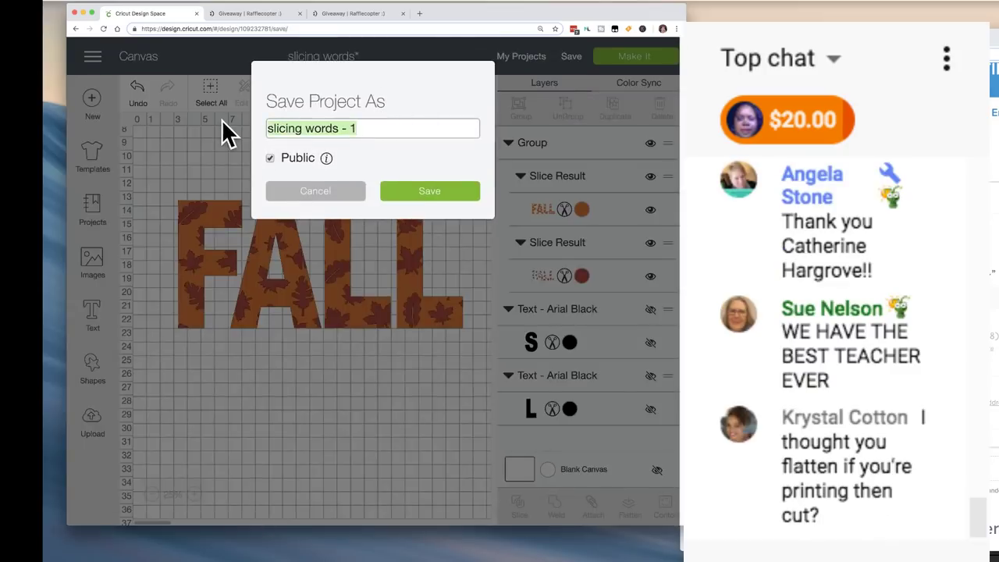
text(Fall sliced leaves)
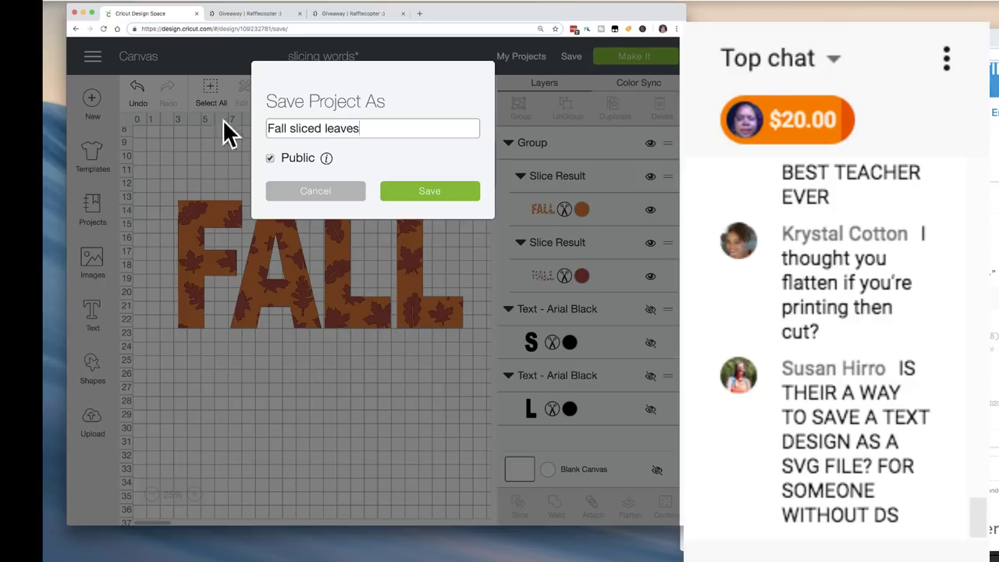
click(424, 195)
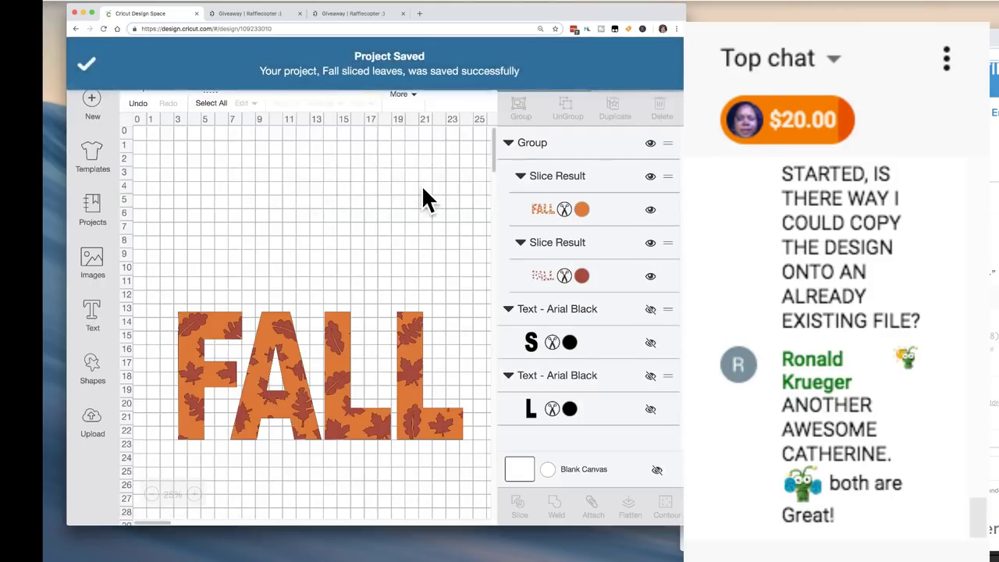
Move the FALL group toward the canvas origin, to about x 1.56", y 2.07"
click(288, 327)
drag(288, 327, 273, 224)
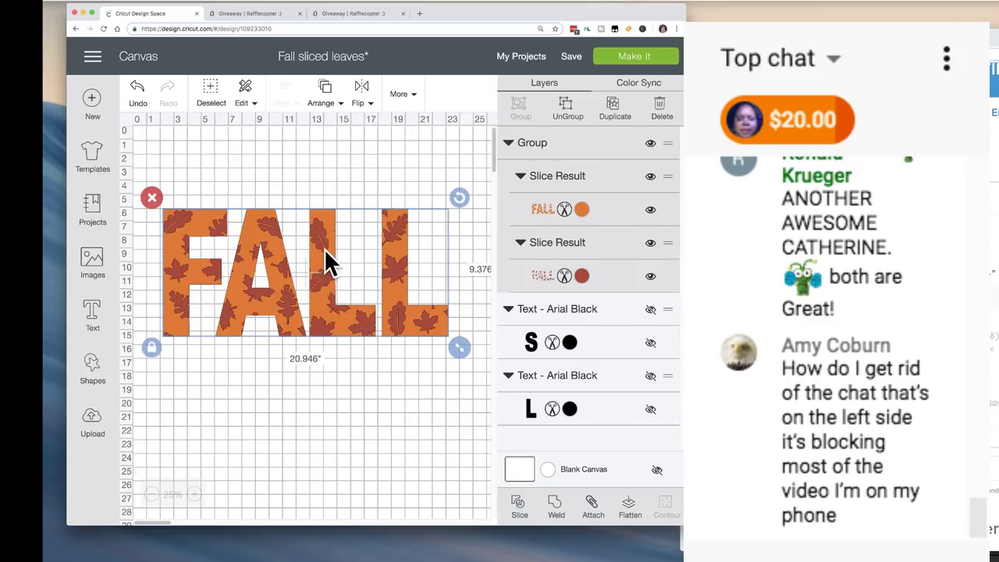
drag(324, 248, 315, 193)
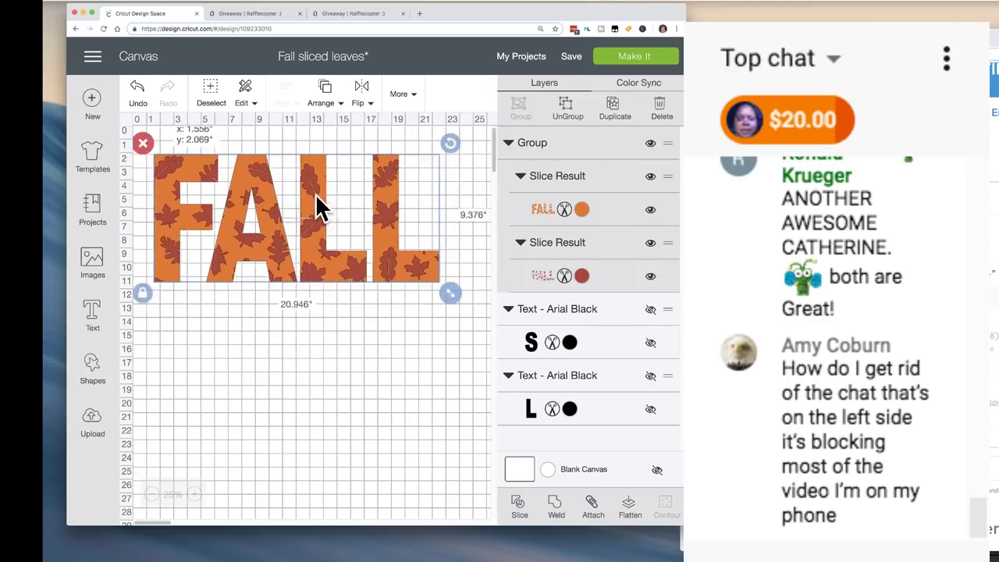
Preview the cut mats for the FALL design, inspect the leaf pieces, and return to the canvas
click(602, 59)
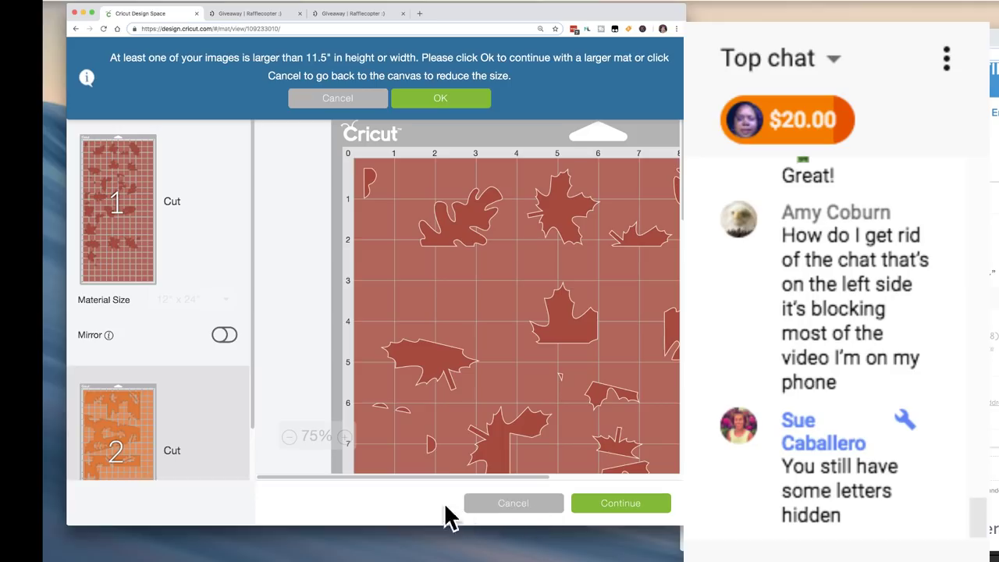
scroll(200, 318, down, 2)
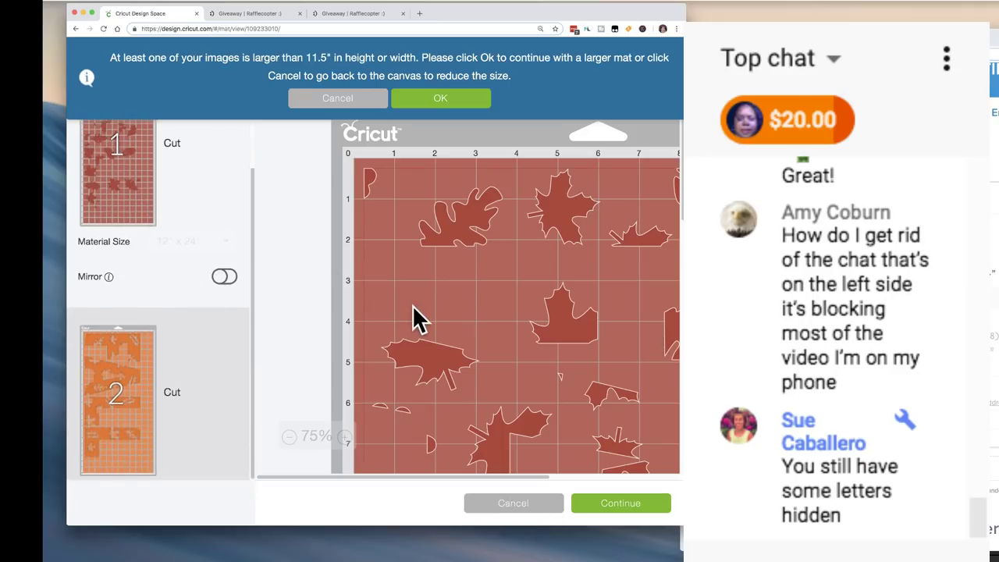
scroll(418, 318, down, 10)
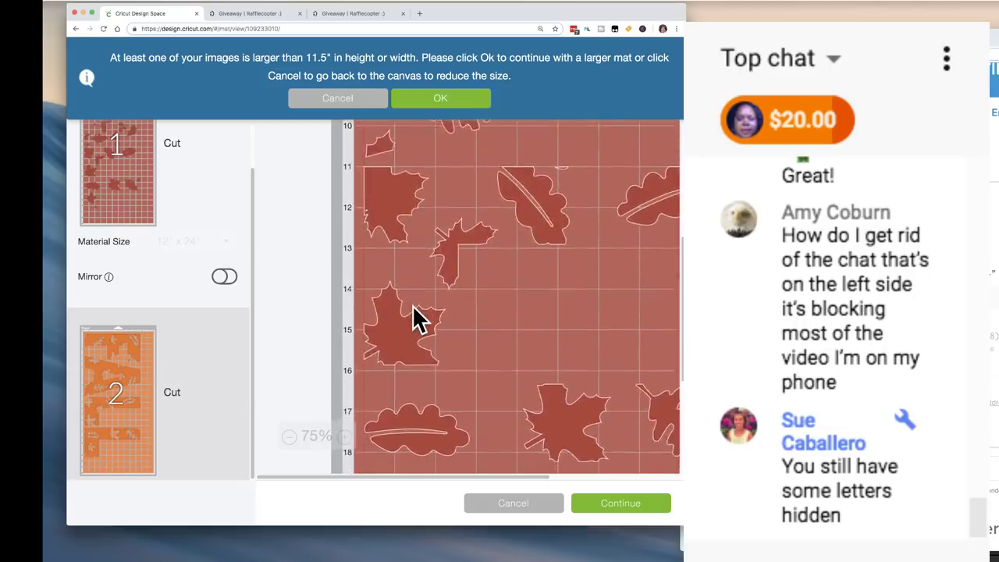
scroll(413, 319, down, 5)
scroll(413, 319, up, 8)
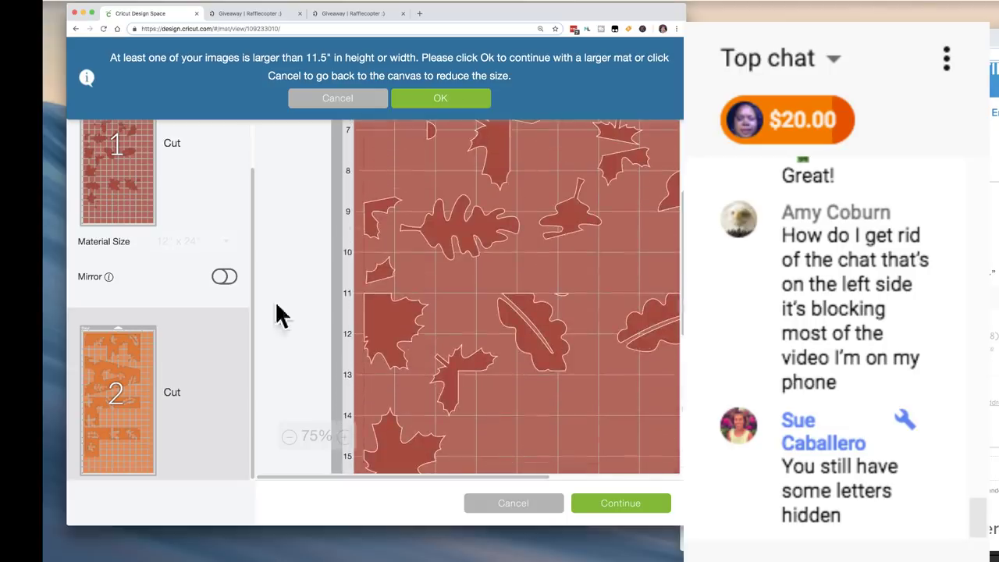
click(519, 509)
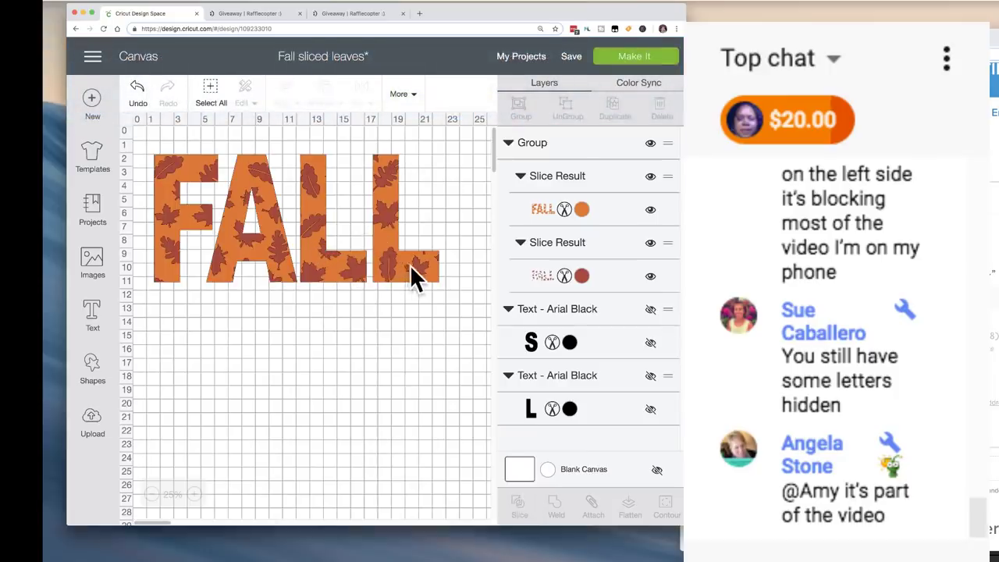
Scale the FALL group down to about 9.45" wide and move it closer to the canvas's upper edge
click(420, 277)
drag(451, 294, 295, 224)
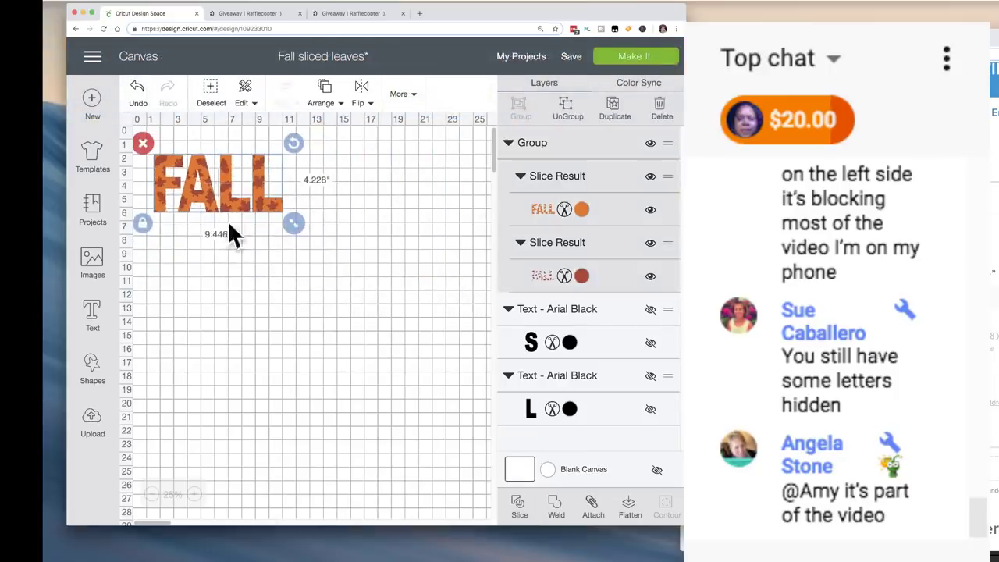
click(194, 494)
click(194, 494)
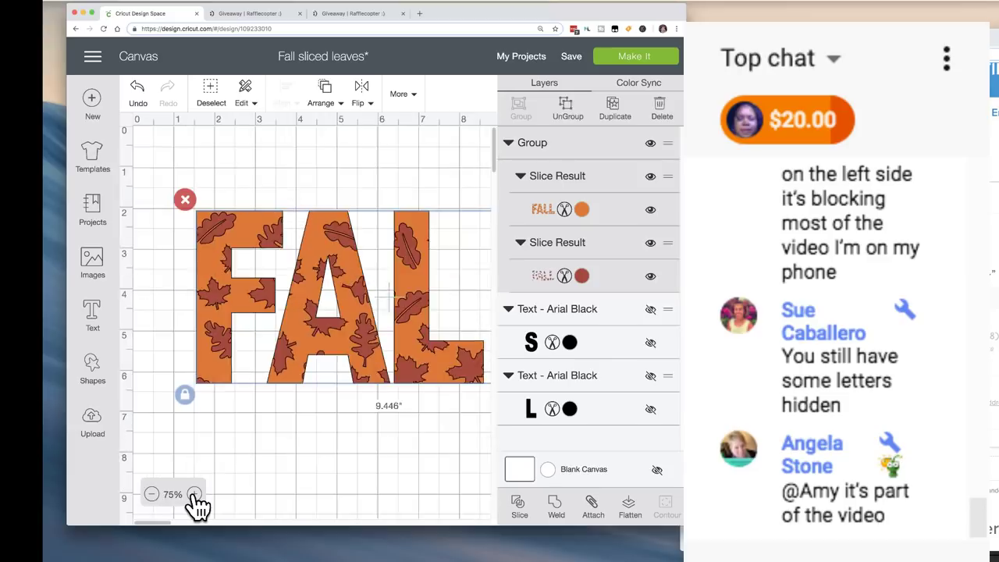
click(195, 494)
scroll(336, 459, right, 5)
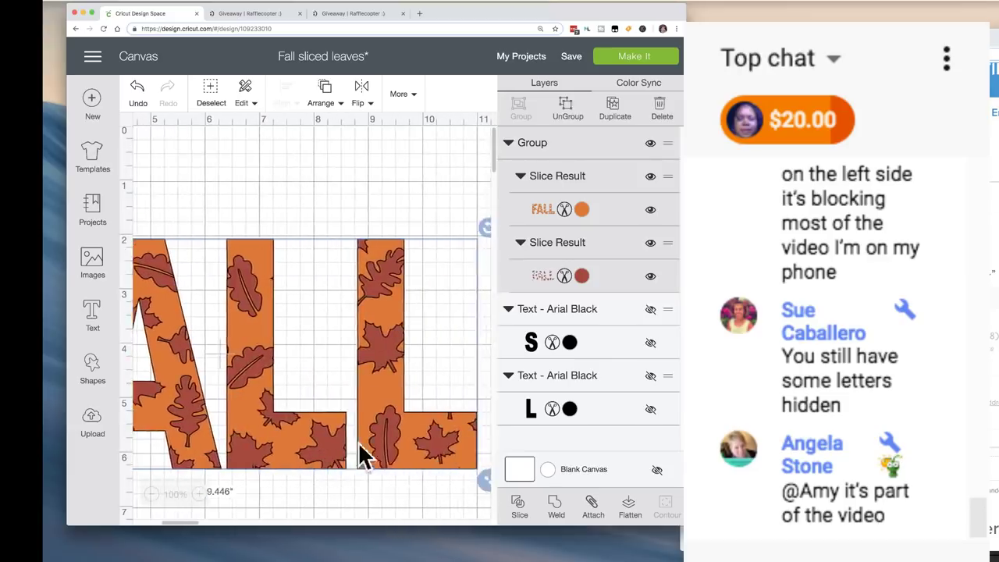
scroll(357, 458, down, 2)
drag(371, 382, 364, 363)
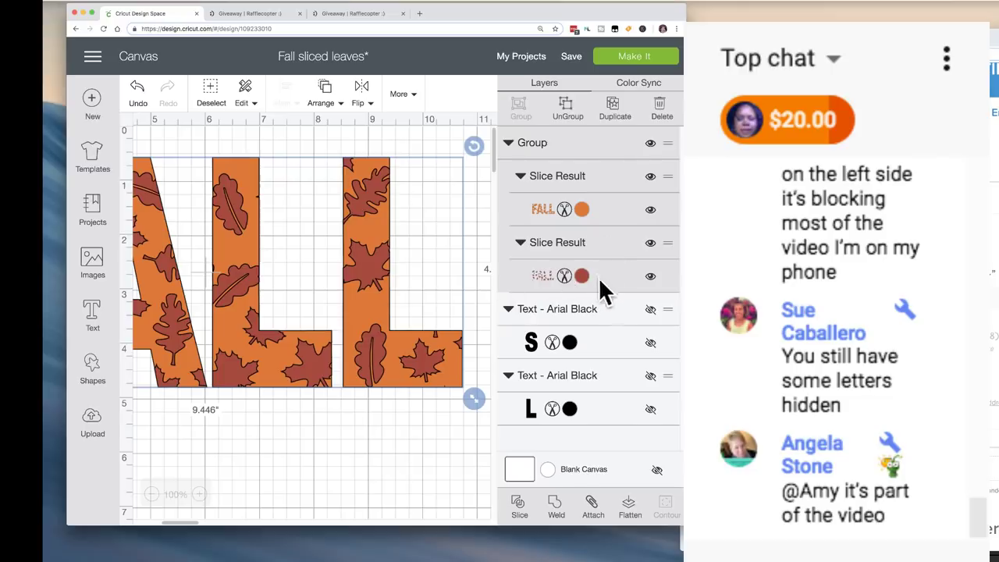
Hide the dark red leaves layer and inspect the leaf cutouts in the orange FALL letters
click(650, 279)
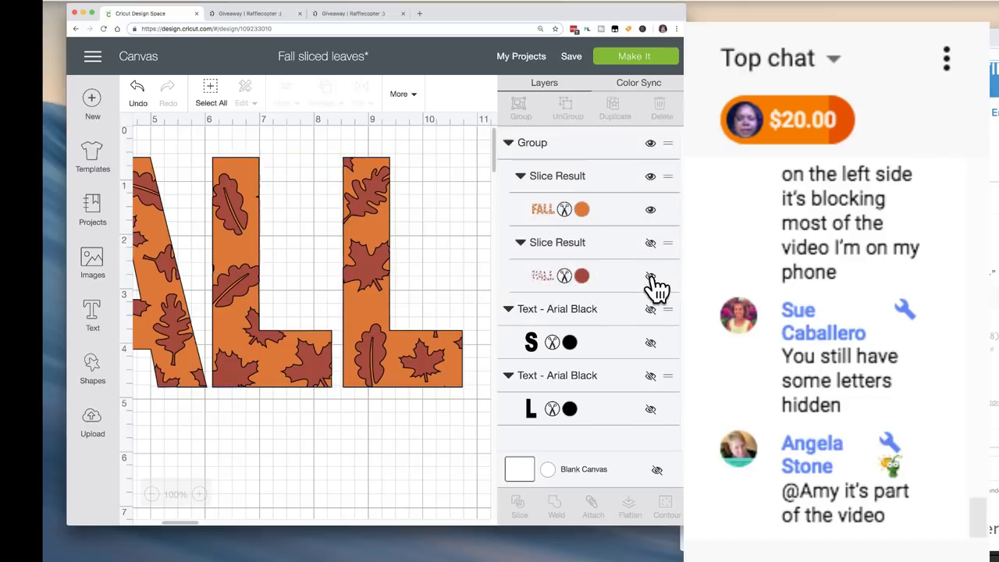
scroll(349, 370, left, 3)
scroll(349, 370, left, 4)
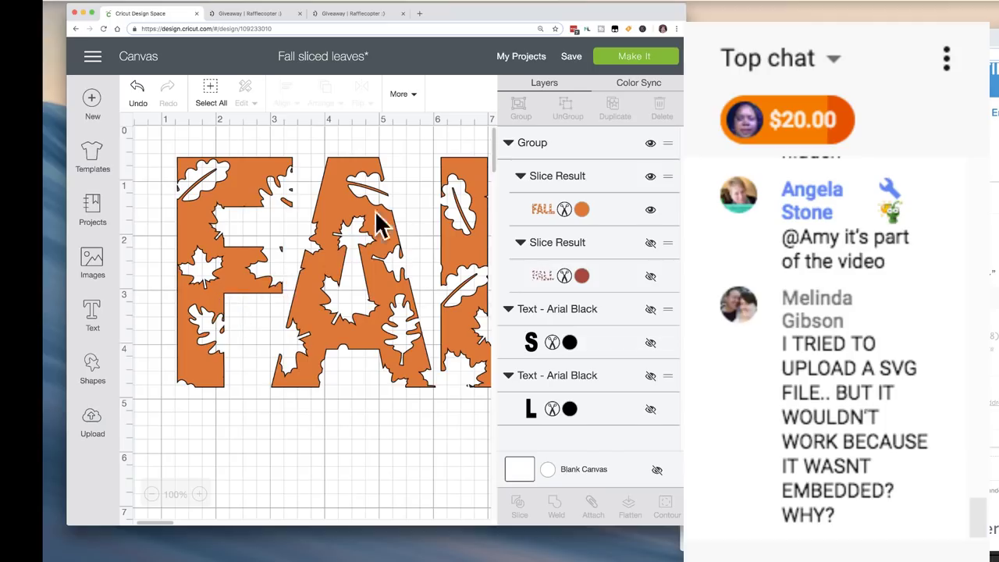
scroll(383, 347, right, 1)
scroll(383, 348, right, 2)
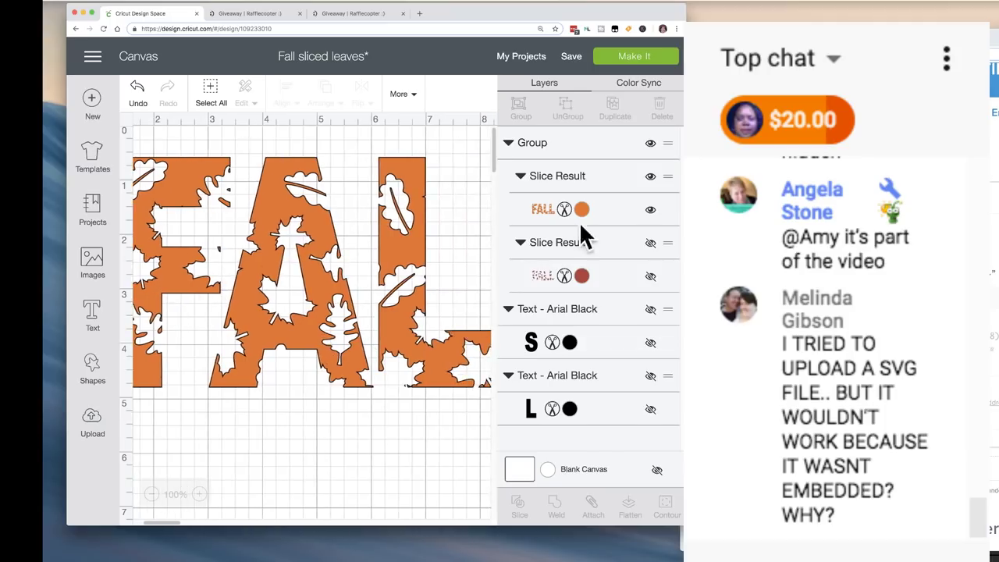
Isolate the dark red leaves layer for inspection, and restore the visibility of the orange letters
click(651, 209)
click(652, 275)
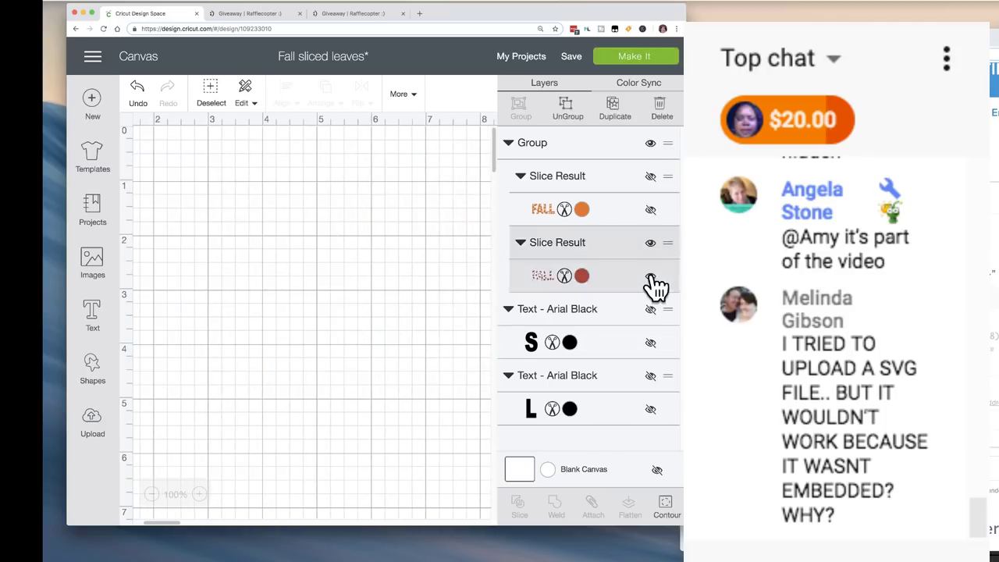
scroll(394, 309, right, 2)
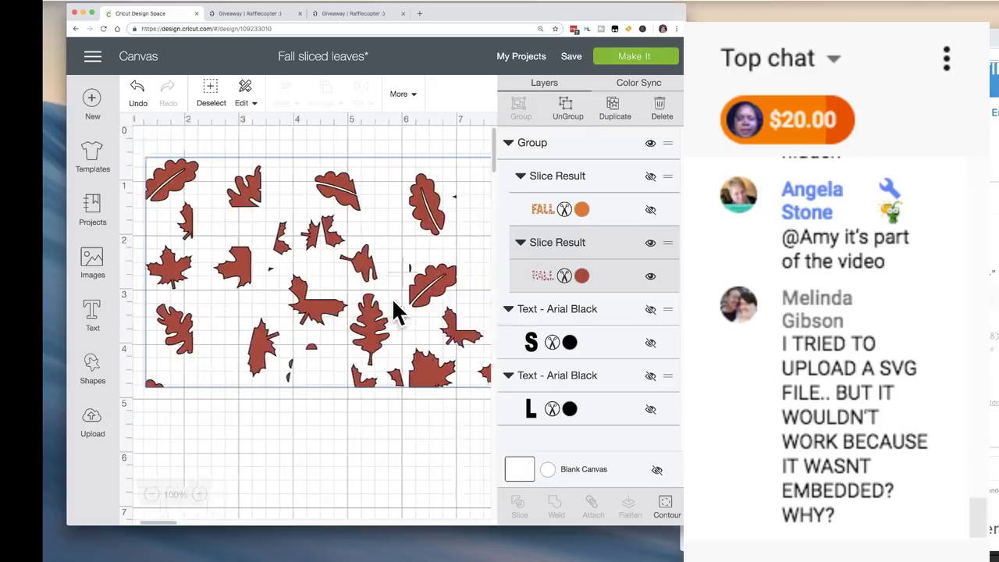
scroll(392, 298, left, 3)
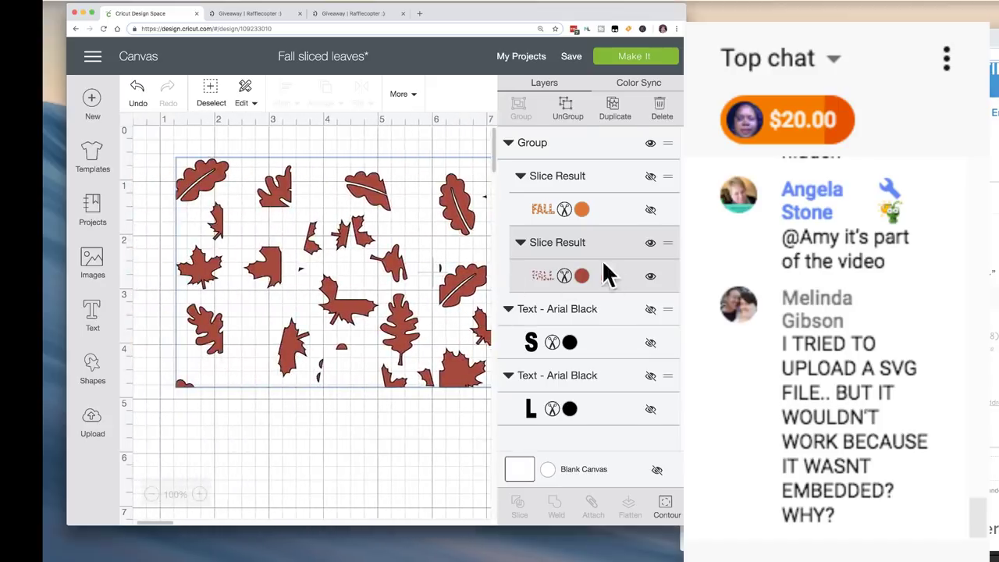
click(652, 211)
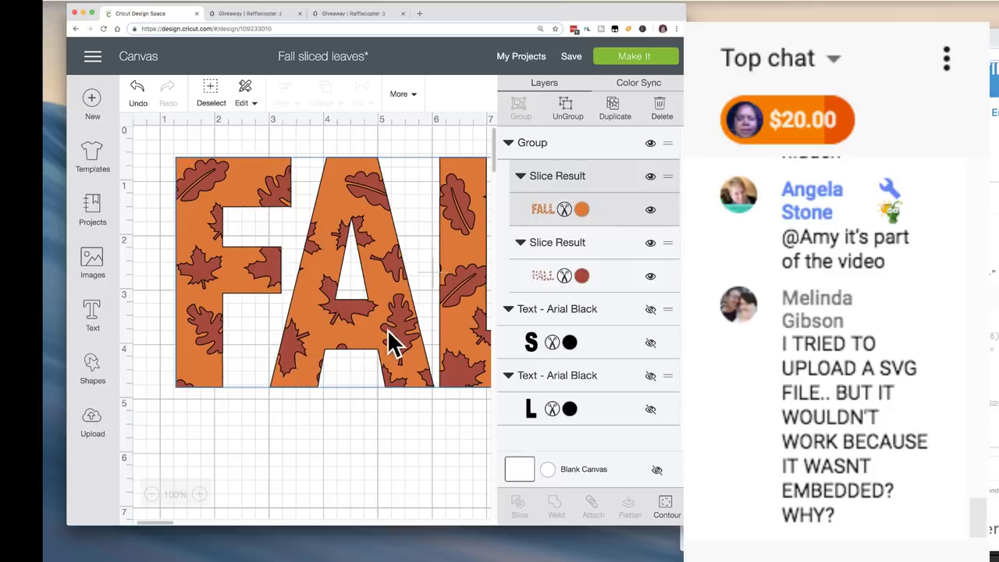
Scale the FALL group down to about 8.03" wide and save the project under its existing name
scroll(387, 329, right, 6)
click(424, 382)
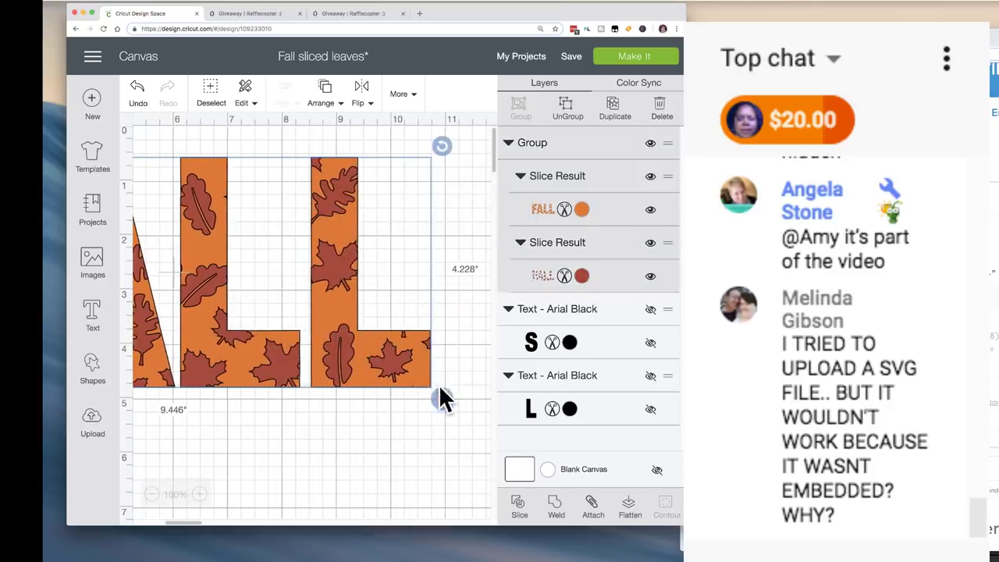
drag(439, 395, 353, 353)
scroll(313, 312, left, 6)
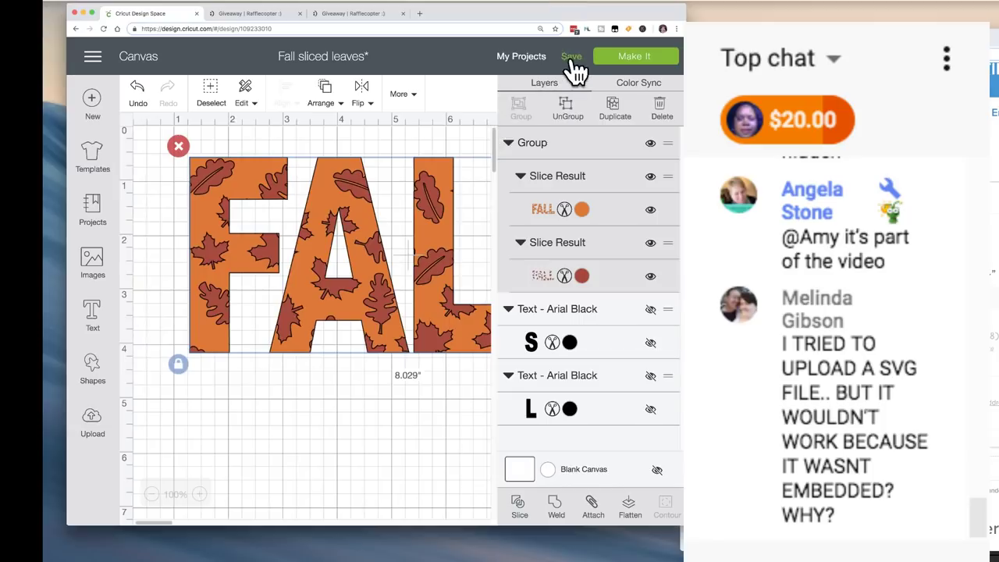
mouse_move(573, 62)
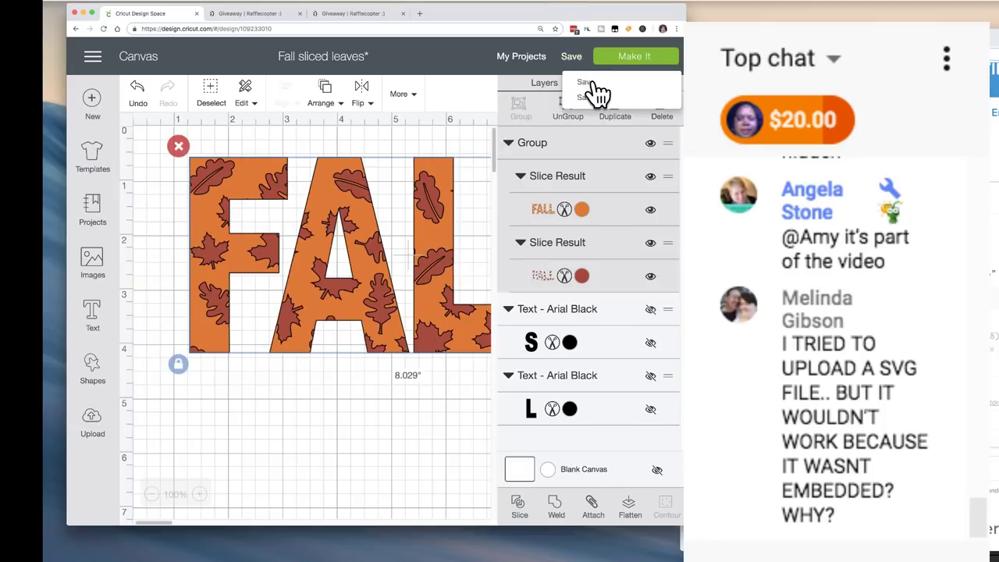
click(592, 83)
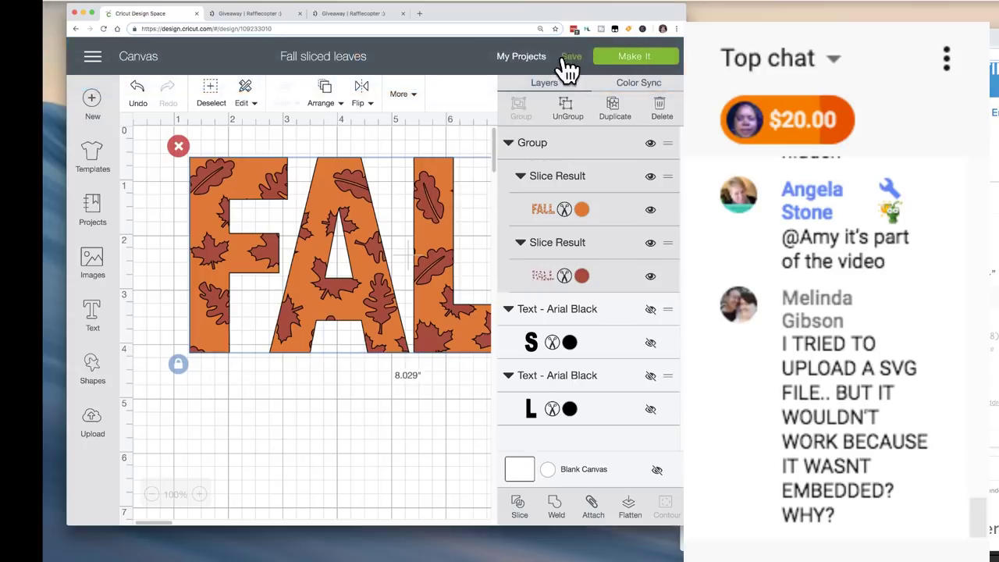
Open the details of the "slicing words" project from the saved projects
click(520, 61)
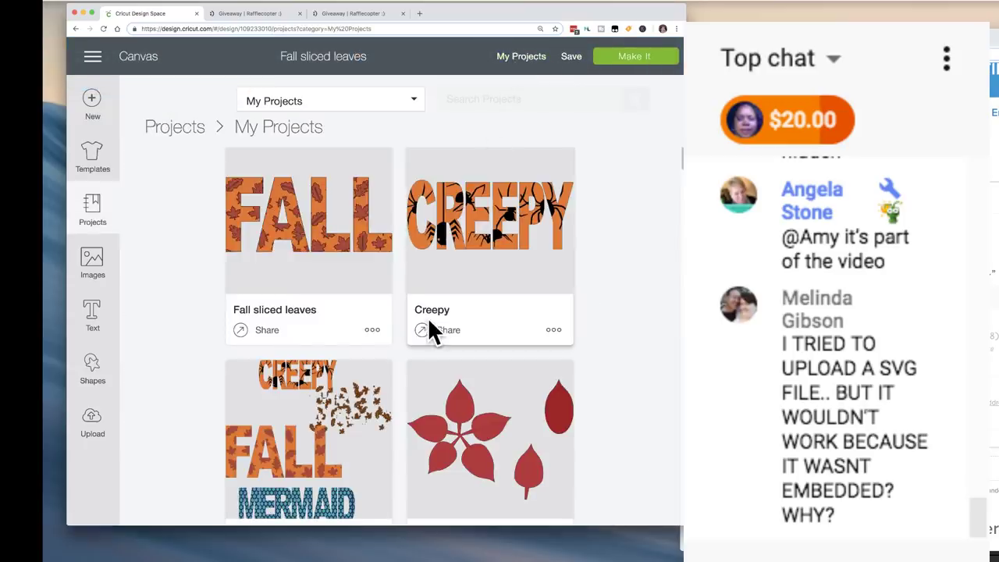
scroll(429, 328, down, 5)
click(351, 319)
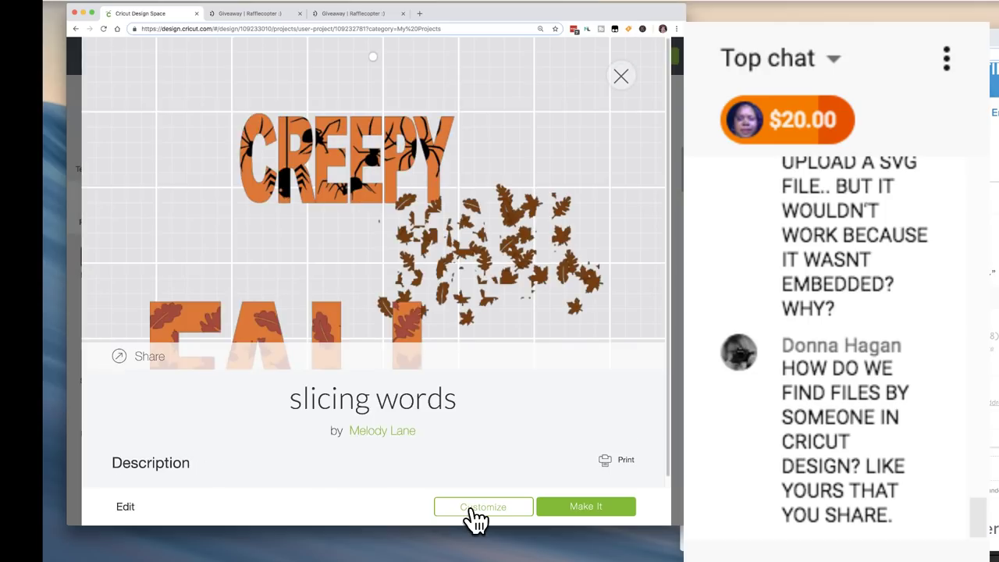
Open the "slicing words" project for editing and delete the CREEPY, FALL and brown leaf designs, keeping only MERMAID
click(476, 509)
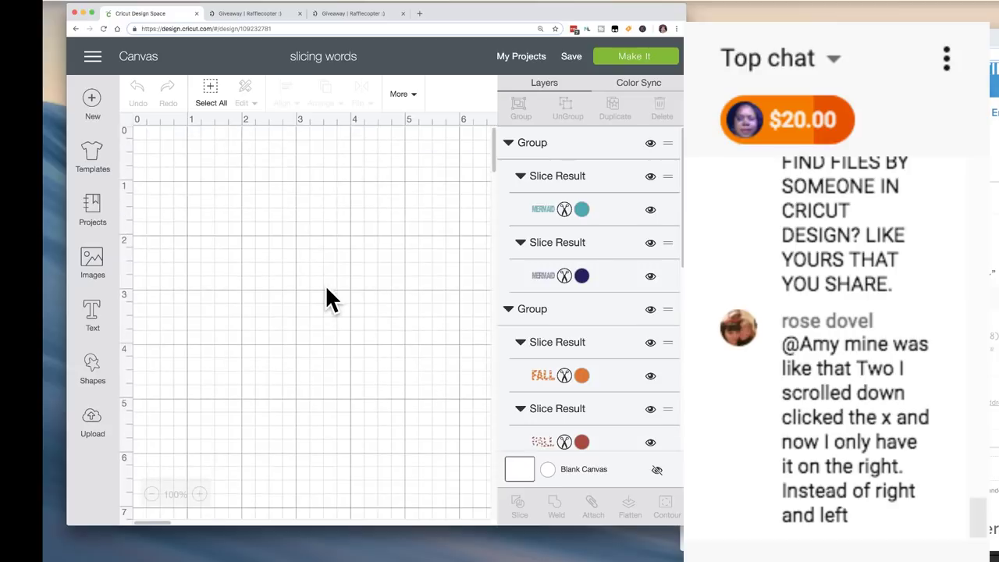
scroll(325, 284, right, 10)
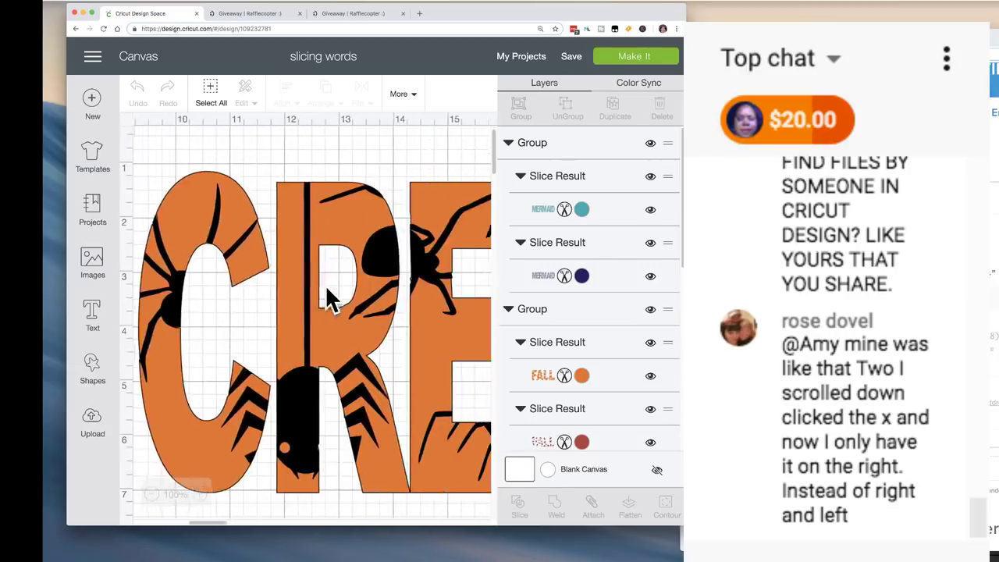
click(152, 494)
click(151, 493)
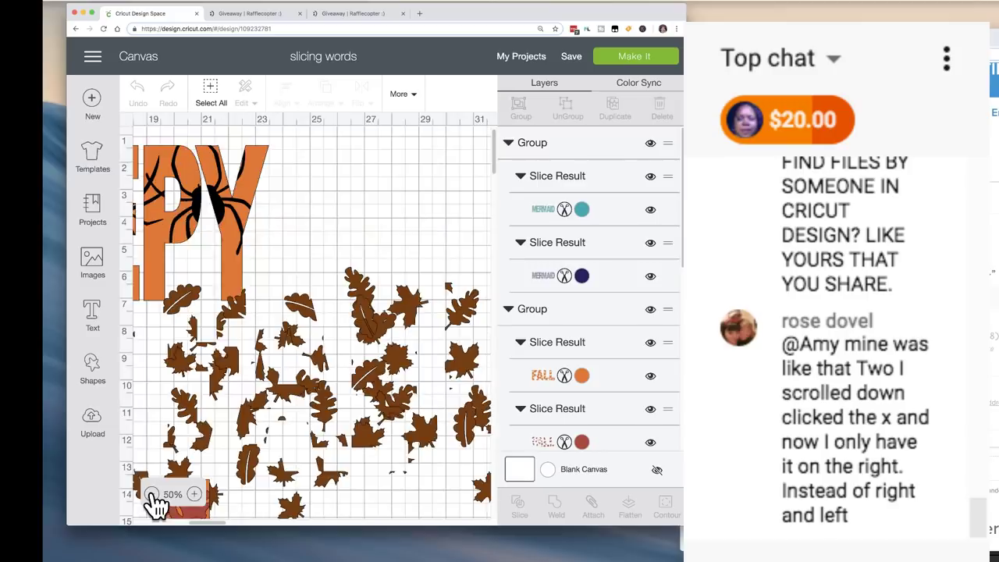
scroll(200, 411, left, 10)
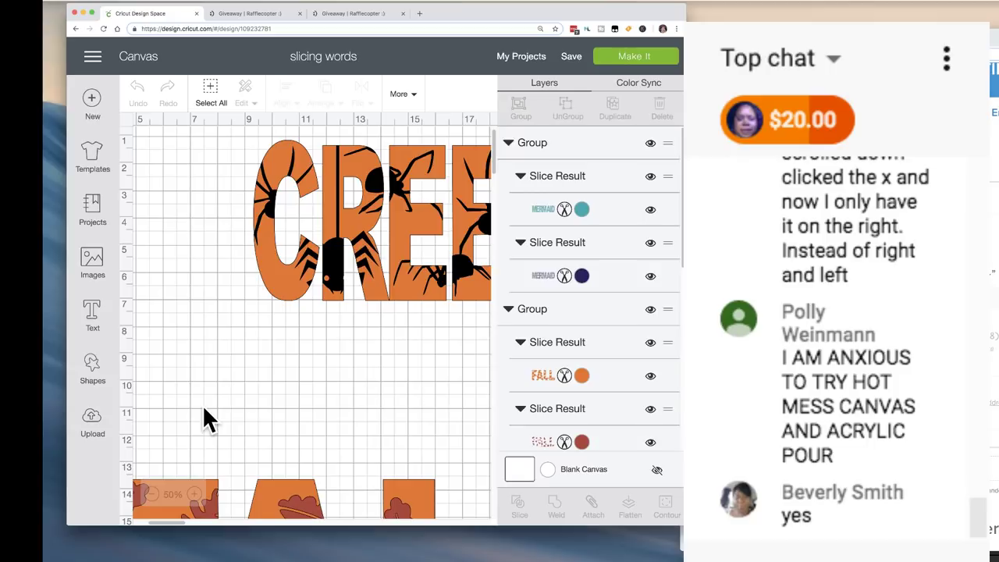
scroll(202, 404, down, 3)
scroll(202, 405, up, 5)
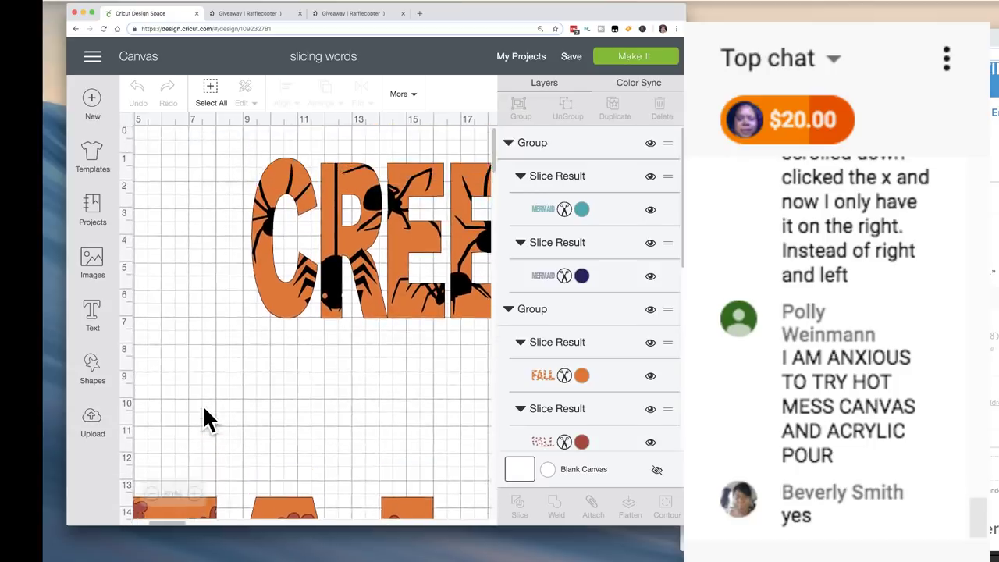
scroll(202, 404, right, 4)
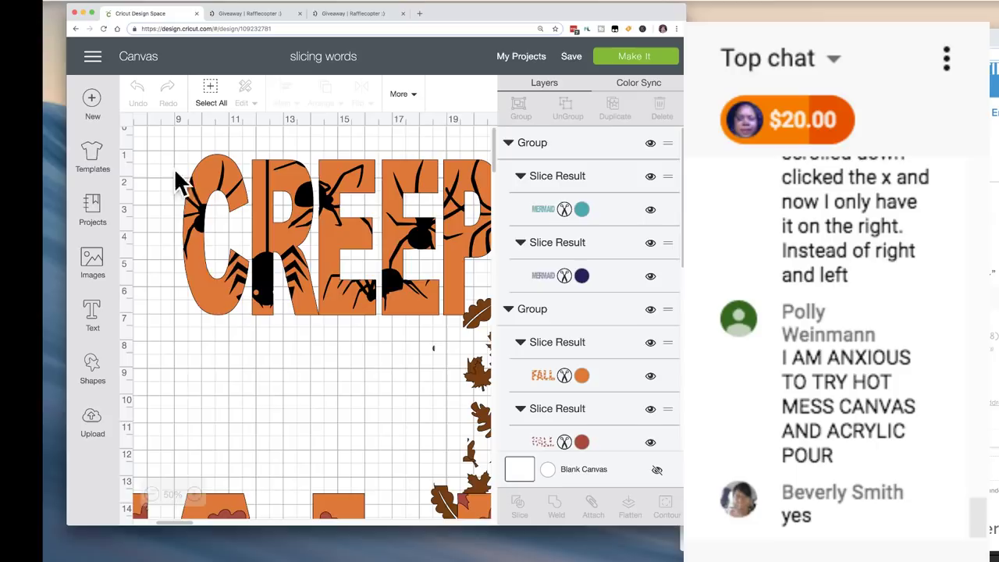
click(153, 494)
scroll(258, 435, left, 8)
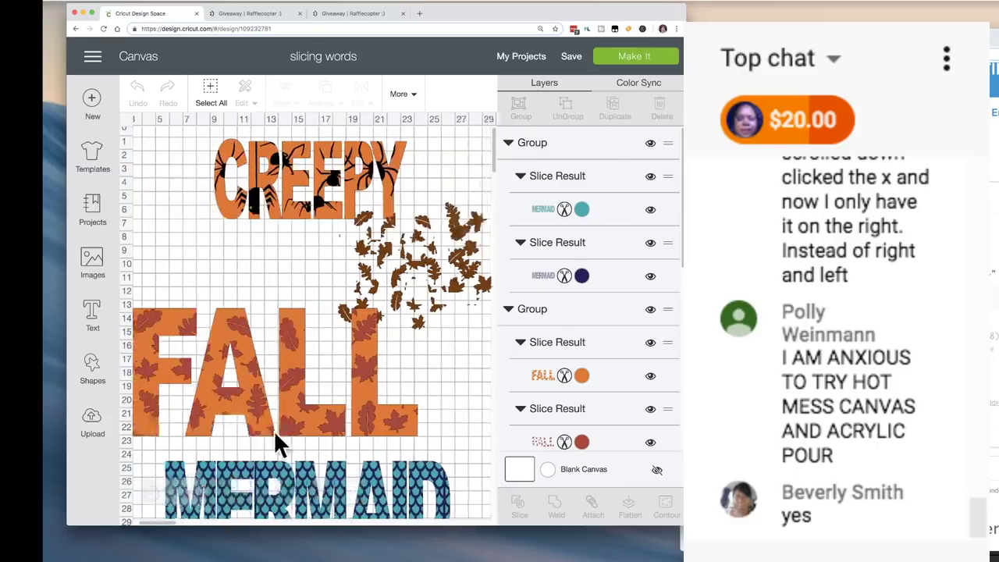
drag(185, 162, 465, 384)
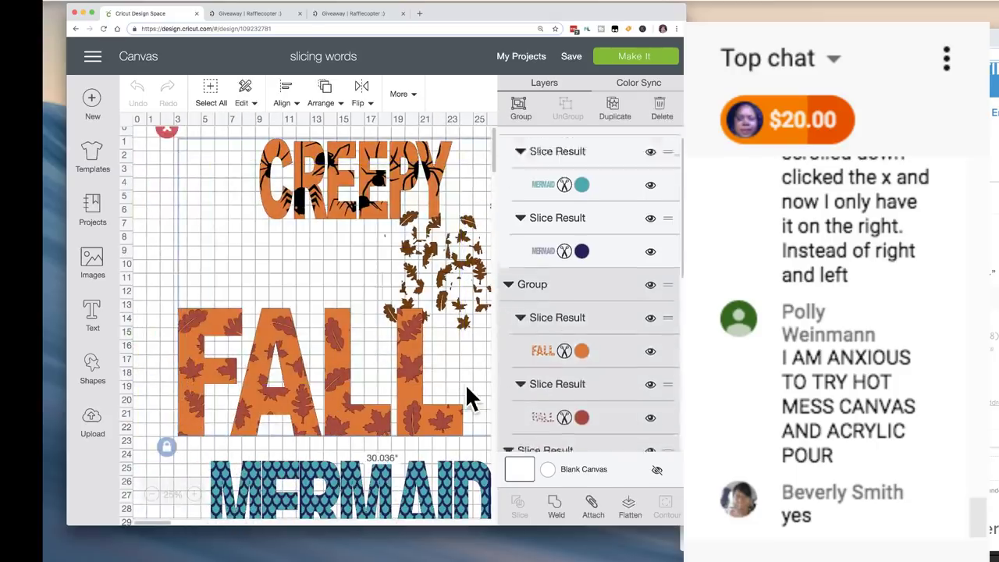
key(Delete)
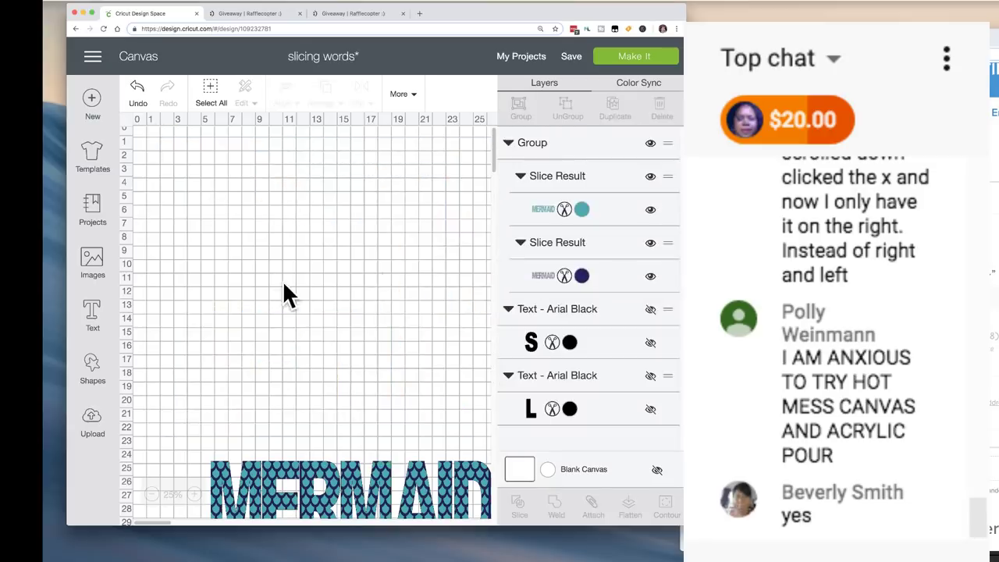
Move the MERMAID group up near the canvas origin and scale it down to about 11.53" wide
scroll(299, 333, right, 1)
drag(321, 476, 264, 169)
drag(466, 253, 307, 239)
click(195, 493)
click(195, 493)
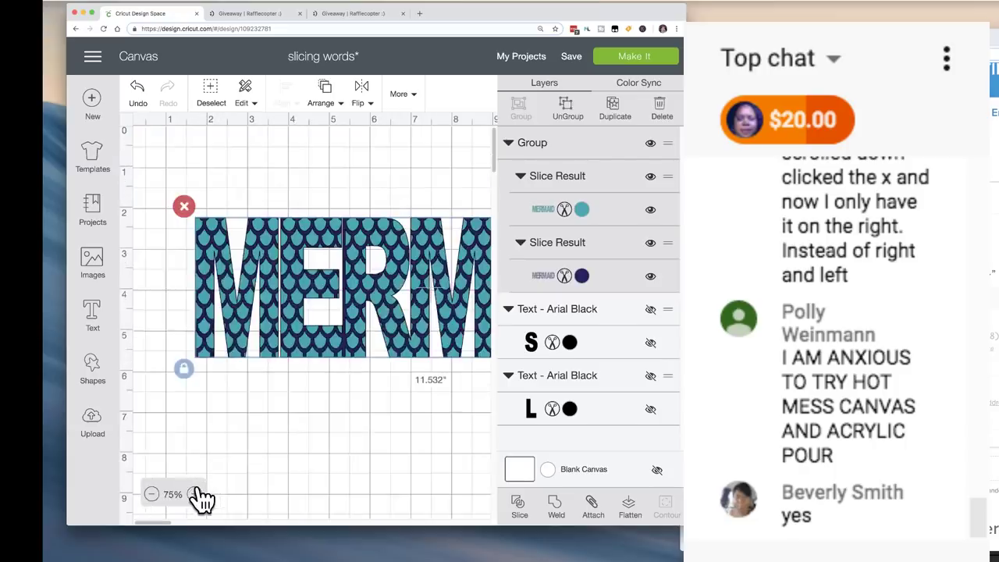
click(196, 493)
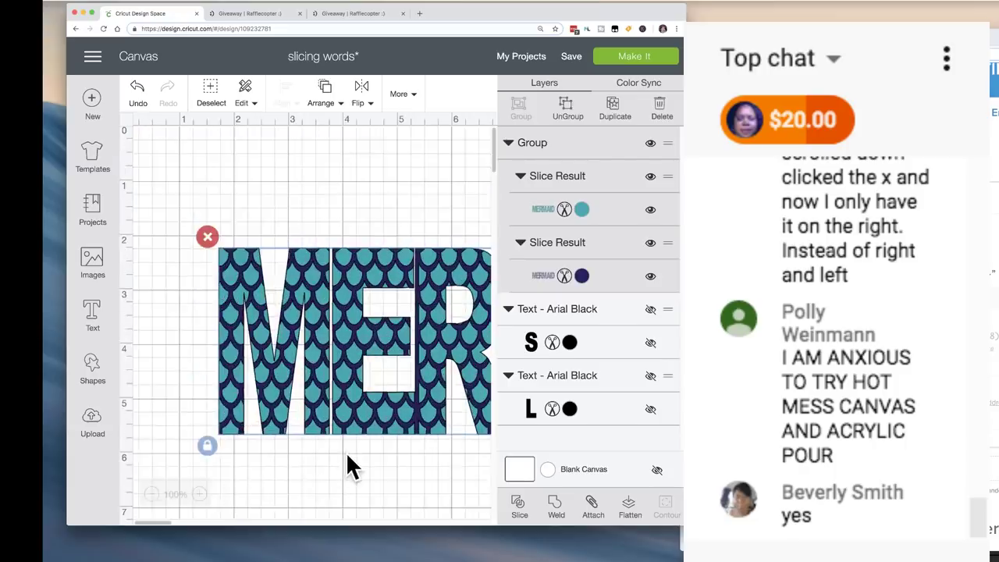
Scale the MERMAID group down to about 10.12" wide and place it against the canvas's left edge, about 1" down
drag(337, 339, 320, 266)
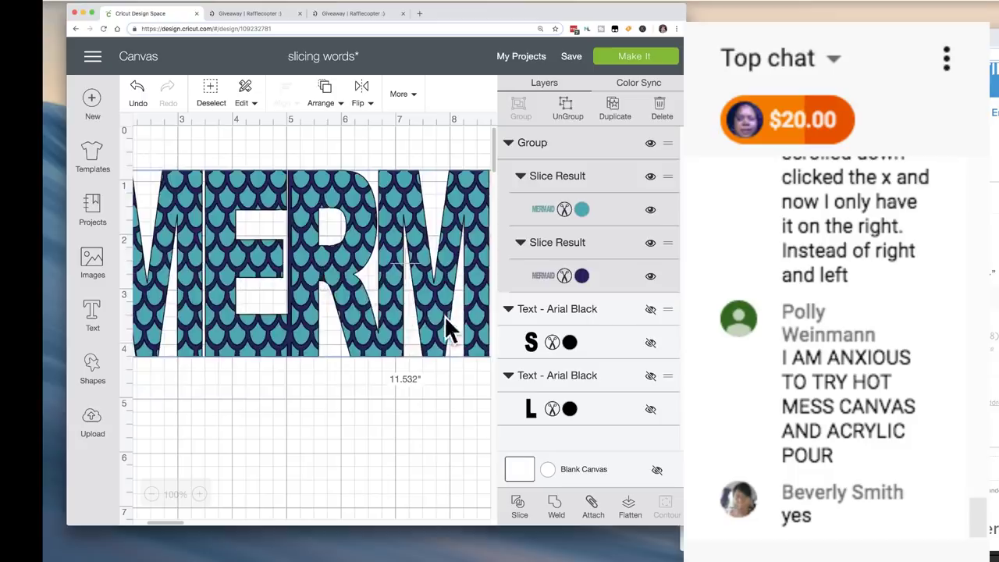
drag(444, 317, 381, 349)
drag(364, 390, 285, 364)
scroll(244, 368, left, 10)
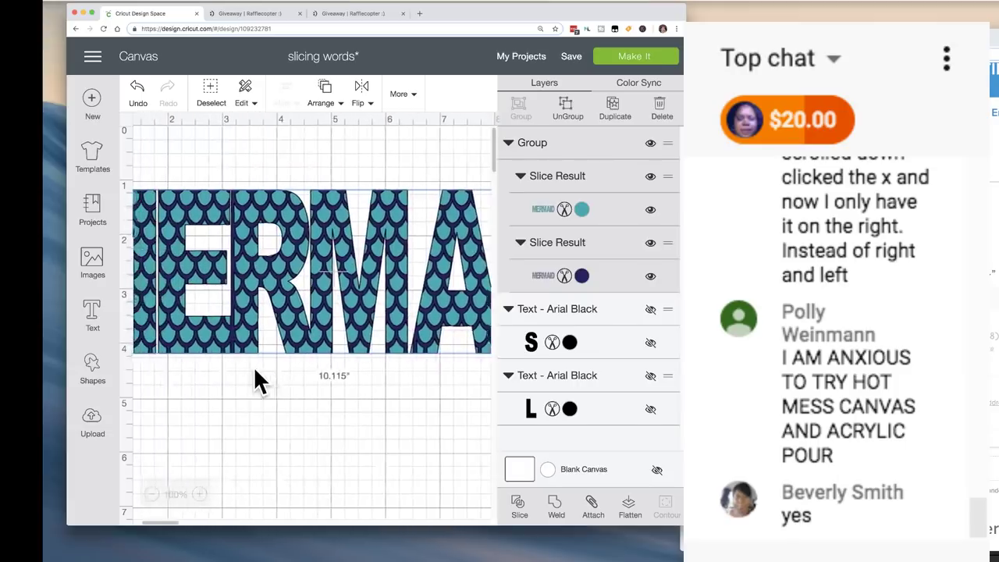
scroll(303, 384, left, 2)
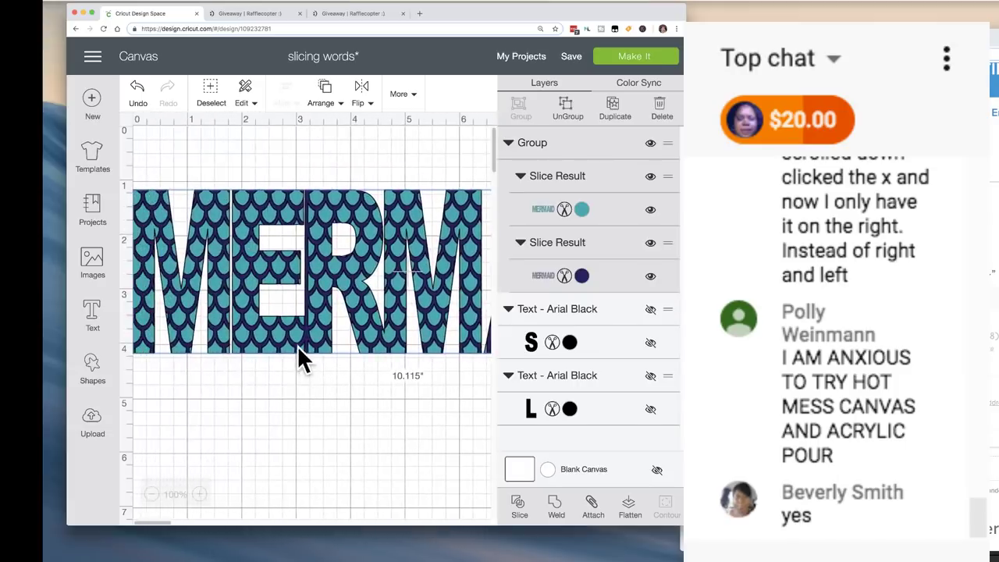
drag(298, 345, 290, 325)
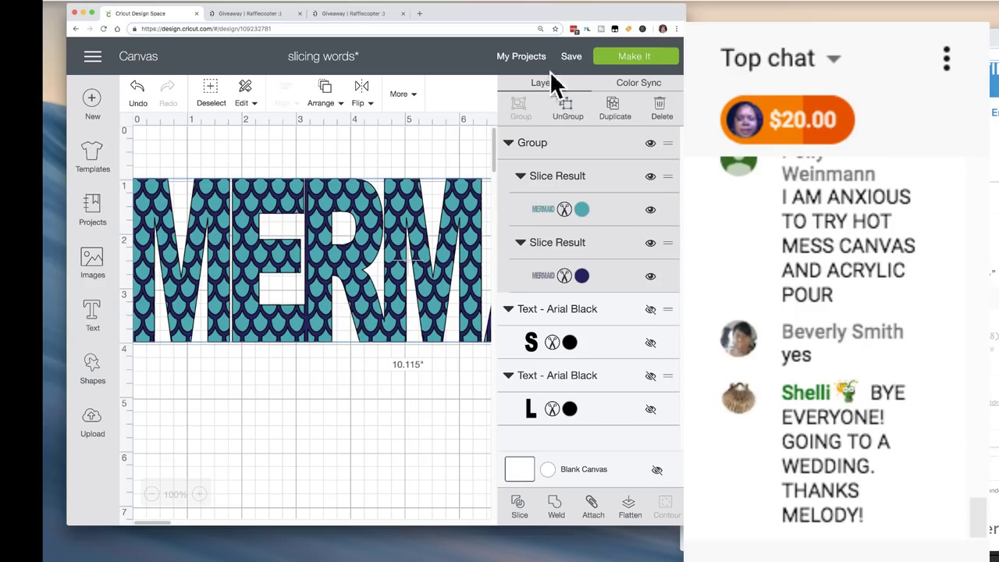
Save the design as a new project named "Mermaid sliced"
mouse_move(574, 67)
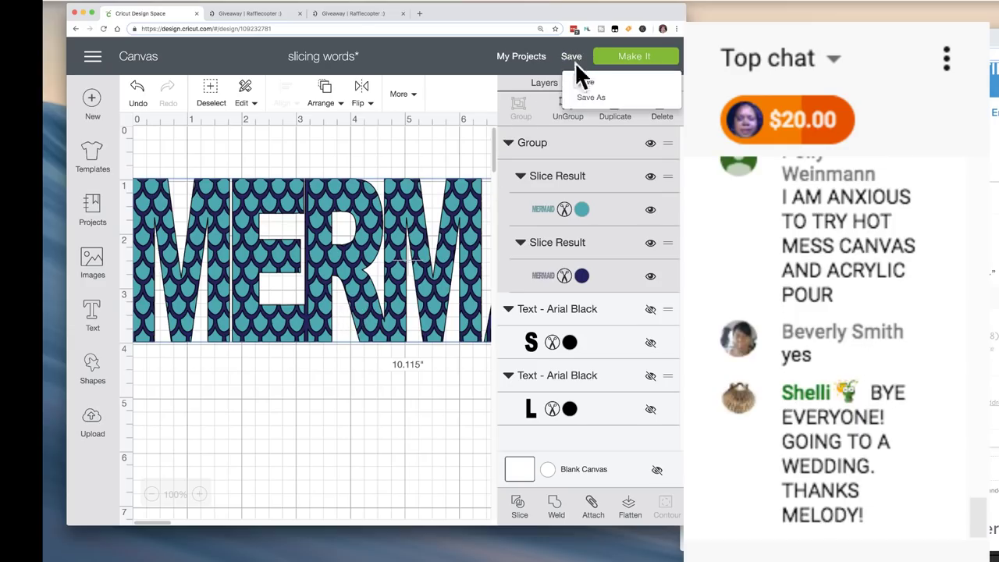
click(591, 98)
drag(376, 137, 230, 138)
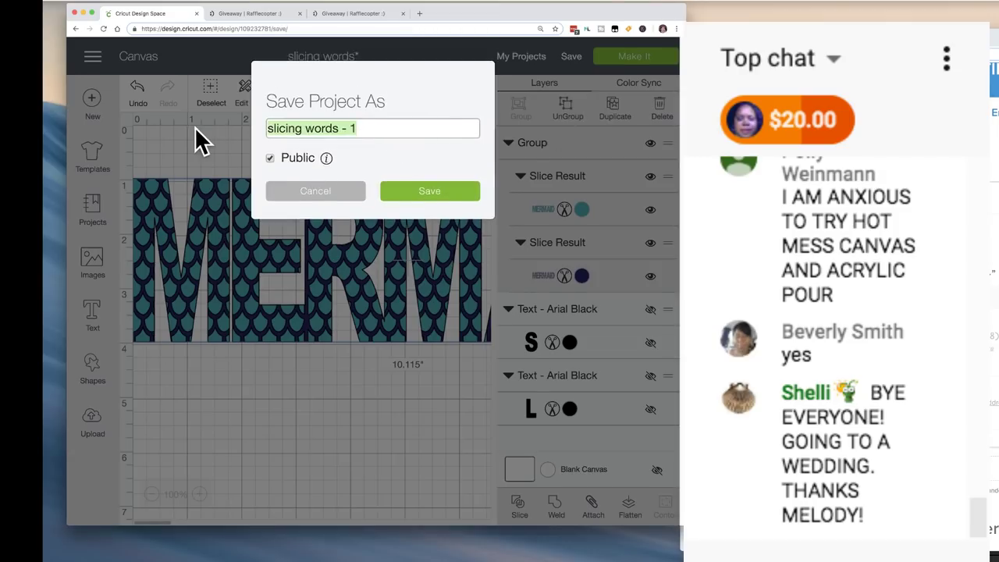
text(Merma)
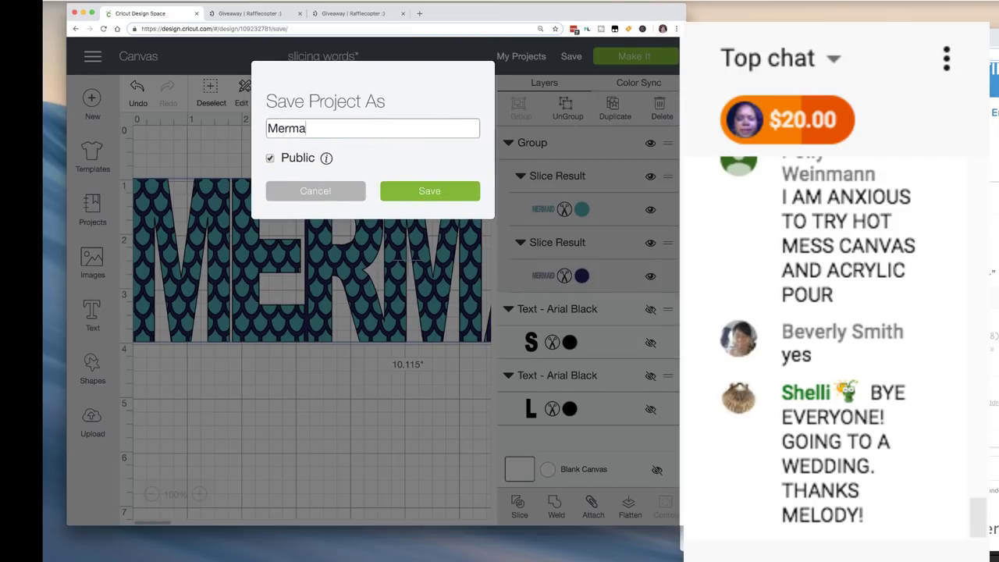
text(id sliced)
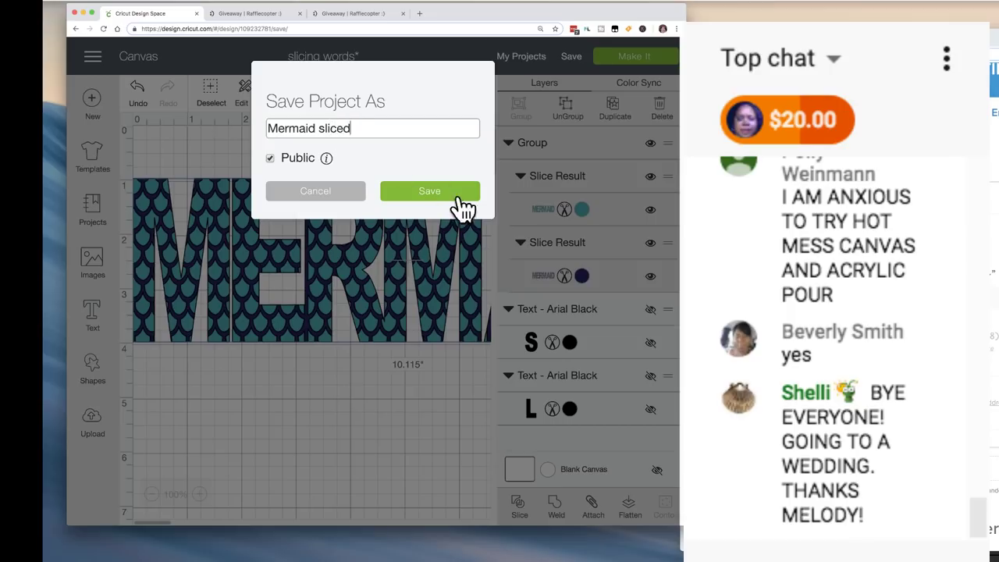
click(430, 189)
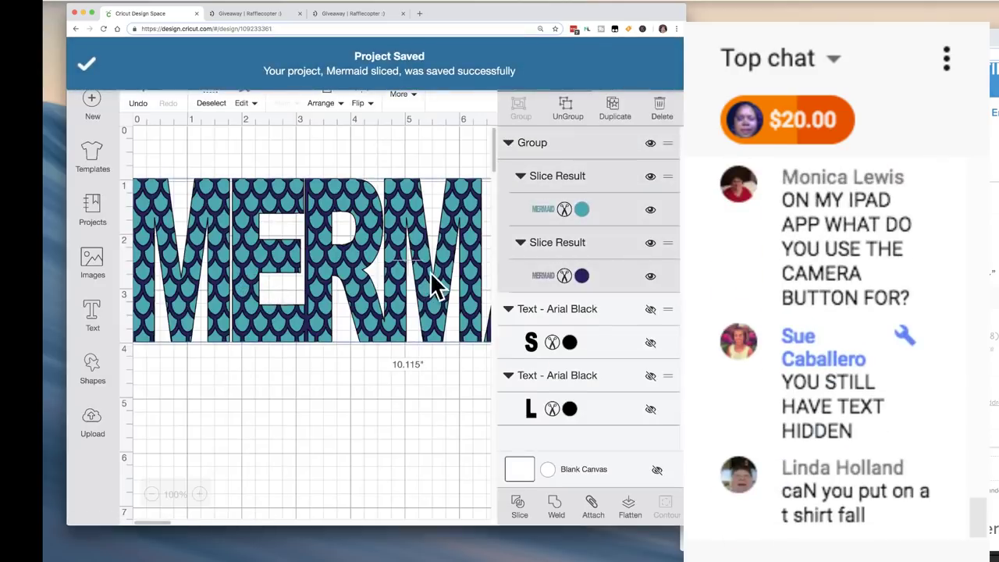
Move the MERMAID group down and away from the canvas's left edge
click(152, 495)
click(152, 494)
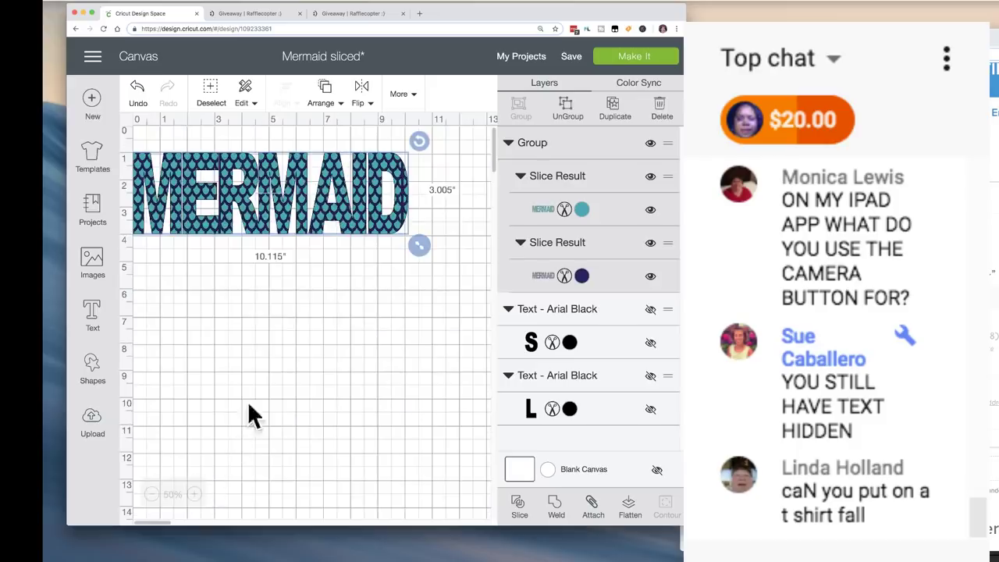
drag(226, 239, 269, 285)
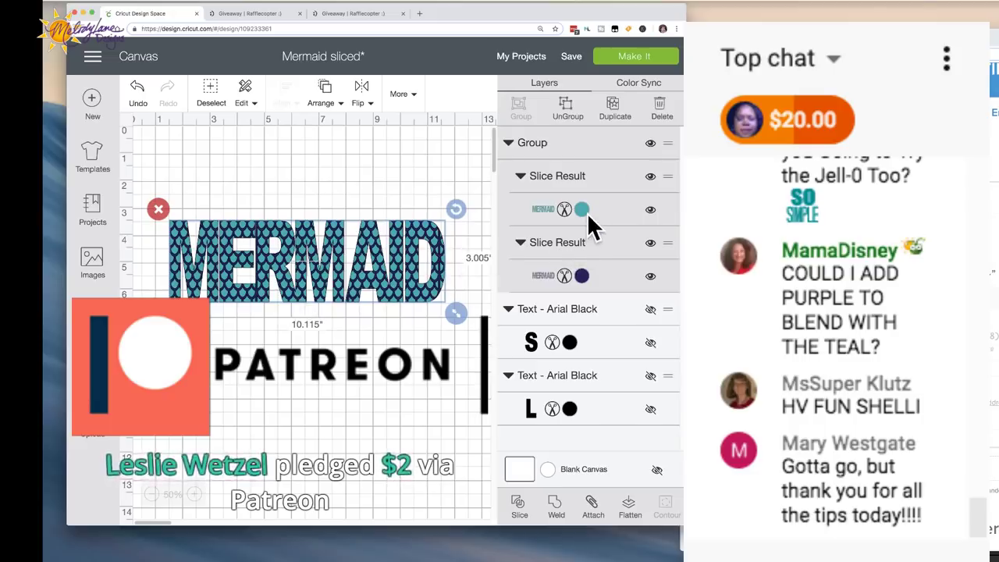
Recolor the navy scale layer of MERMAID to the basic color Lilac
click(586, 275)
click(586, 276)
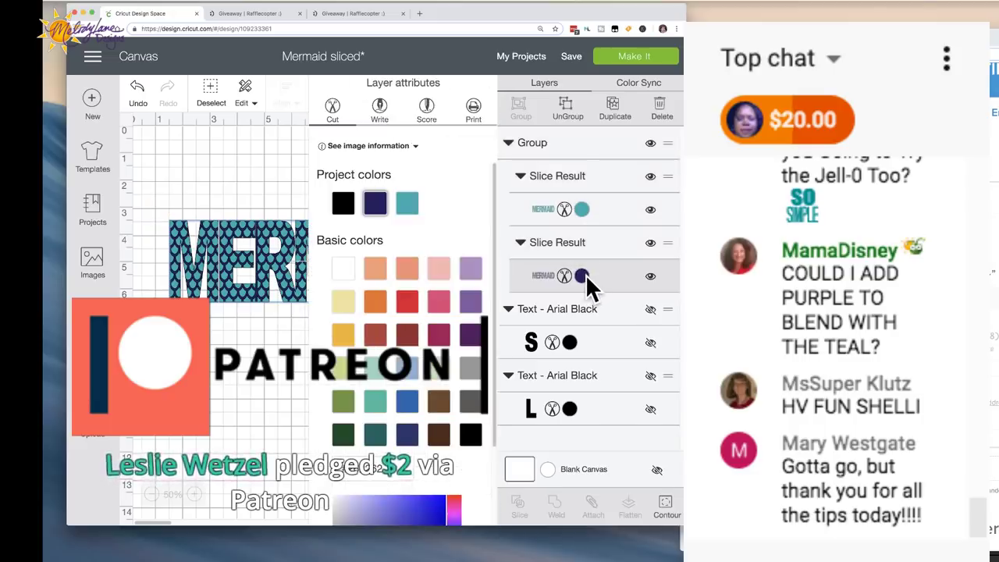
click(471, 303)
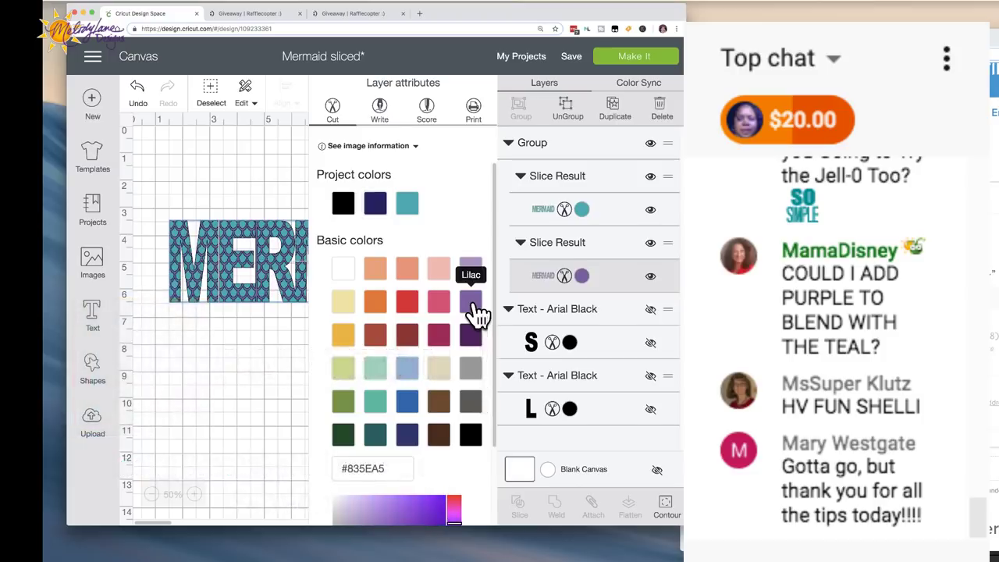
click(245, 316)
Reposition and enlarge the MERMAID group, and with its proportions unlocked narrow it to about 10.98" wide
drag(361, 264, 346, 256)
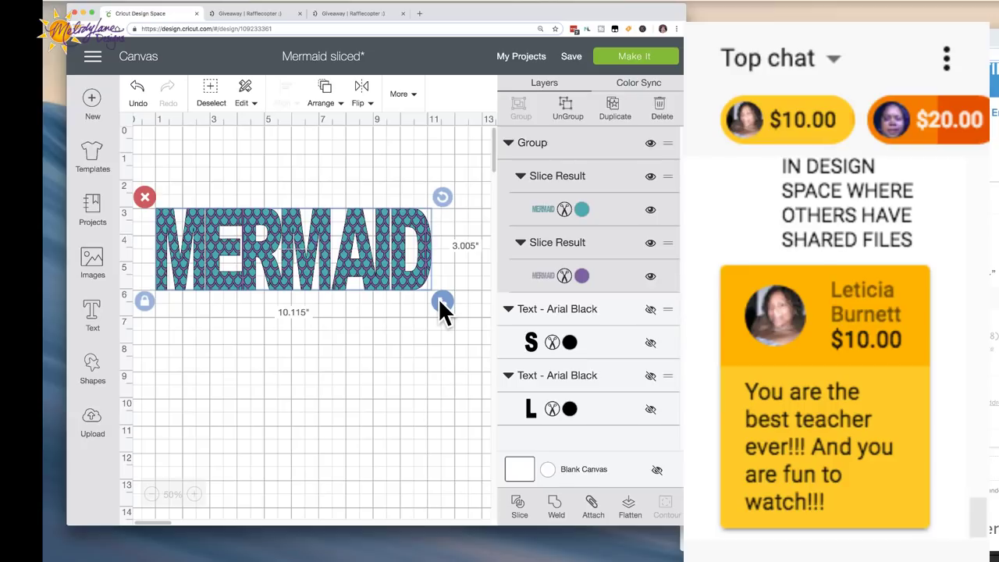
drag(442, 301, 481, 323)
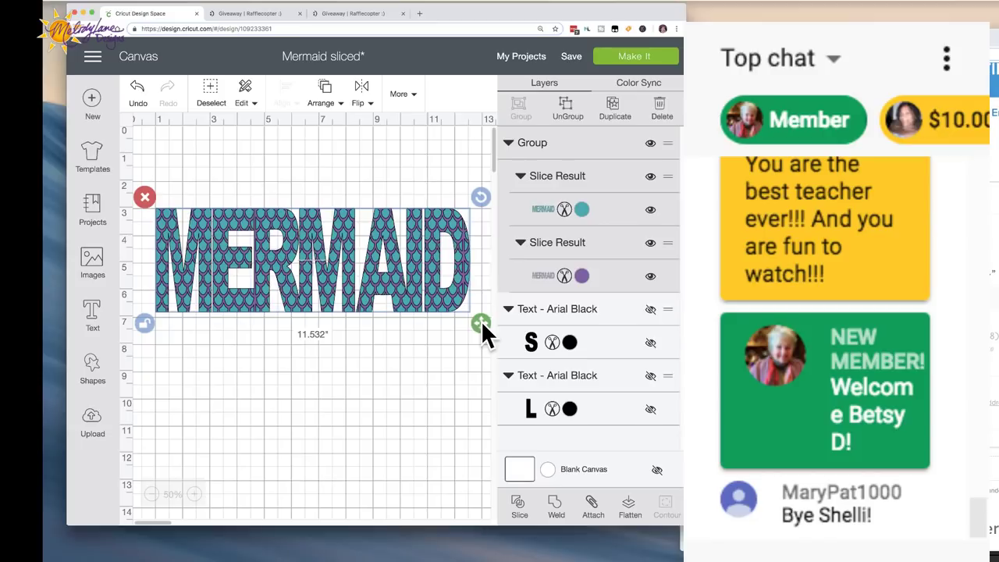
drag(481, 320, 467, 320)
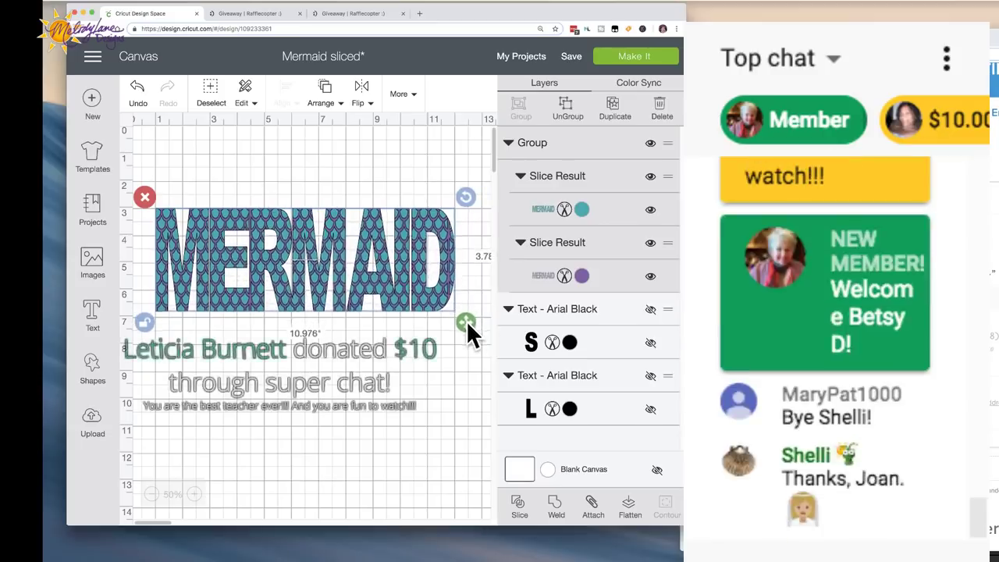
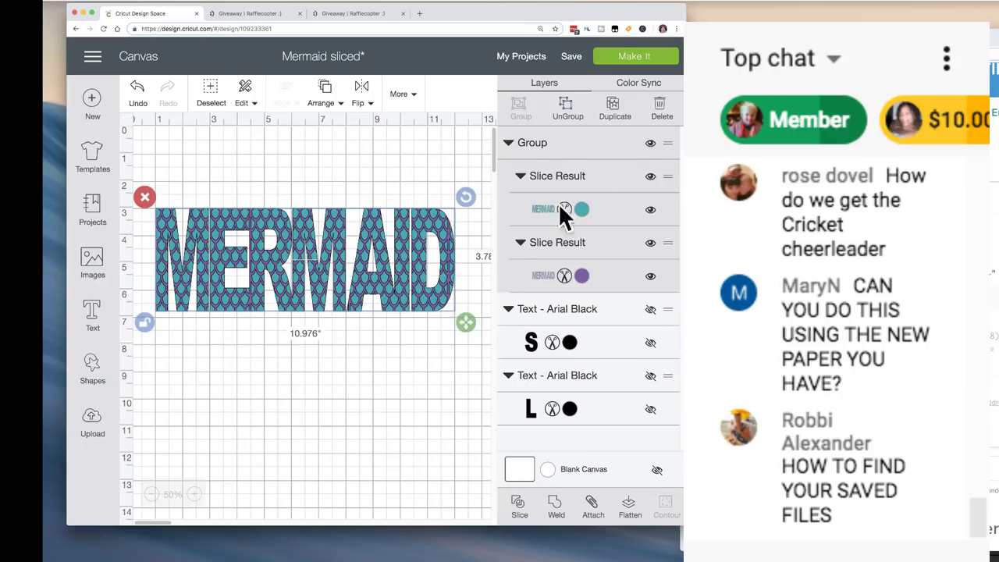
Browse the saved projects and open the details of the "Patterns" project
click(527, 67)
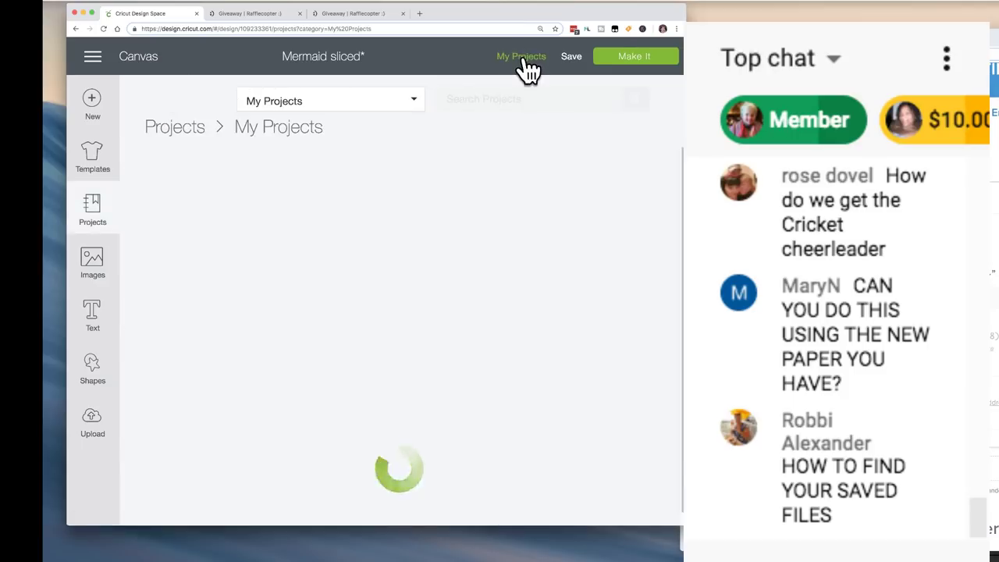
scroll(399, 277, down, 3)
scroll(398, 277, down, 12)
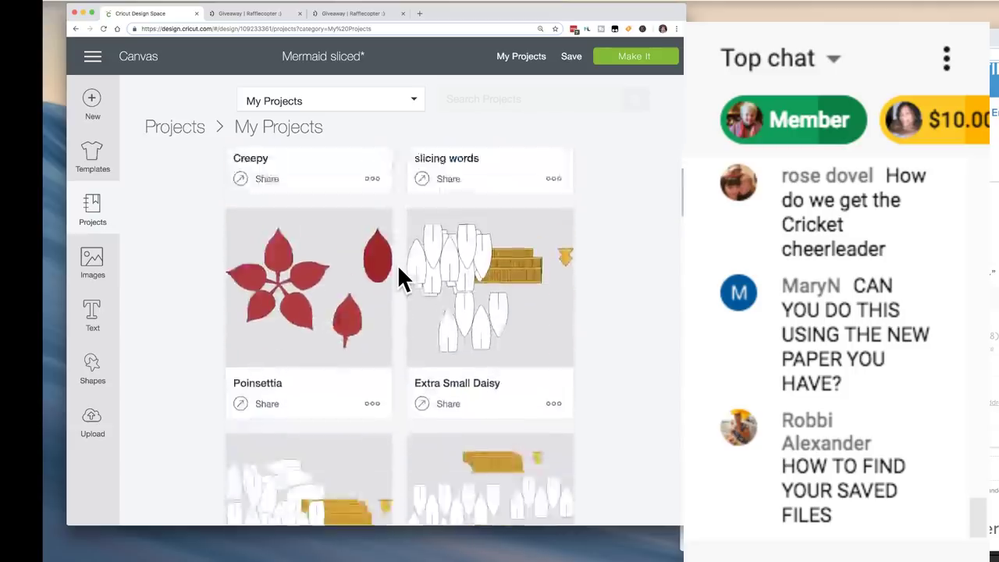
scroll(398, 277, down, 3)
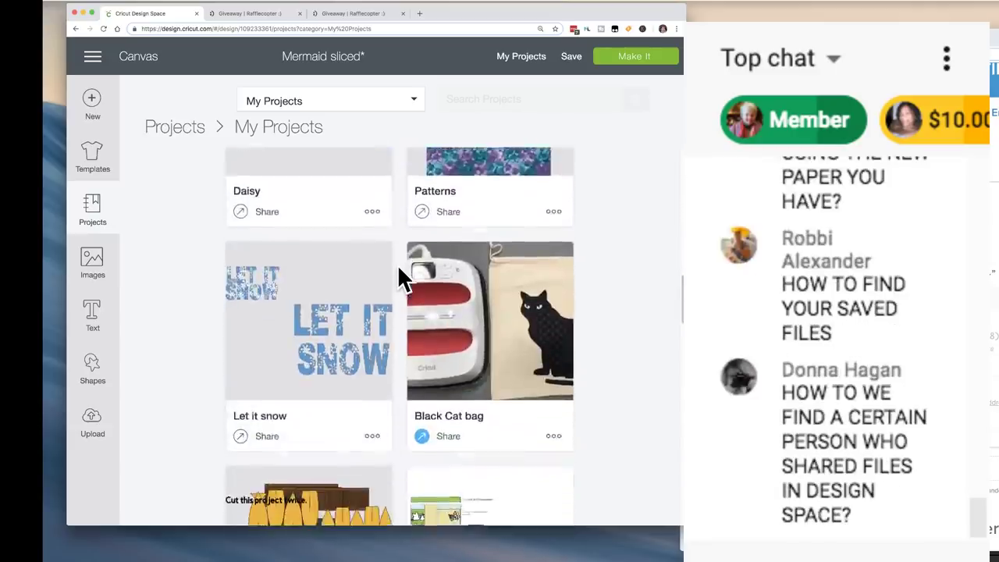
scroll(398, 277, up, 4)
click(502, 313)
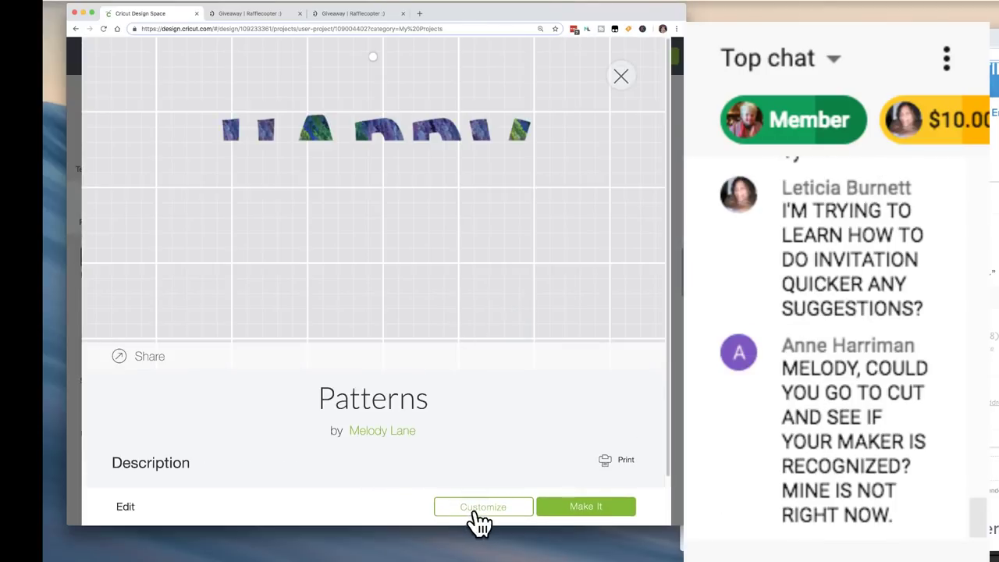
Save the changes to "Mermaid sliced" and open the "Patterns" project on the canvas for editing
click(478, 508)
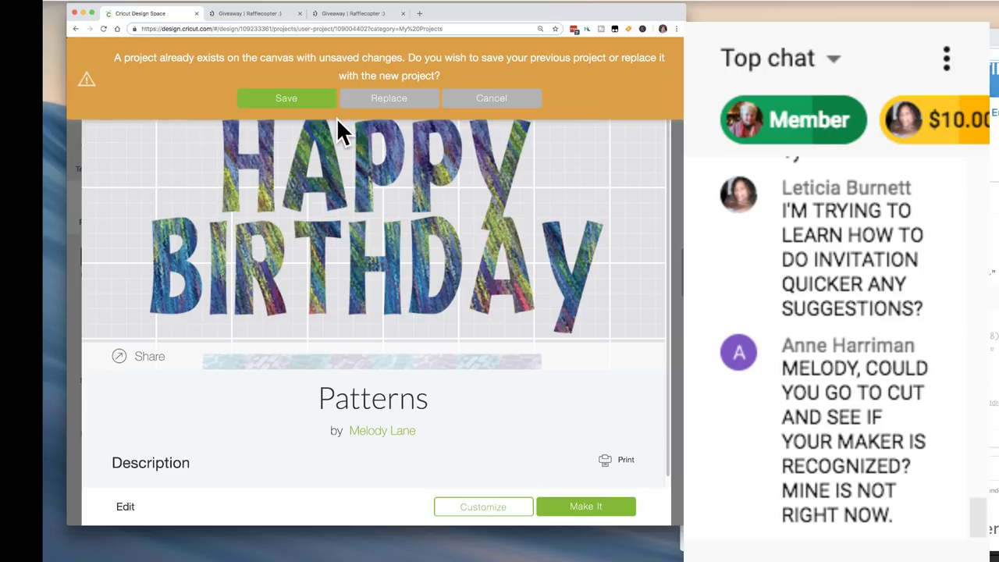
click(309, 100)
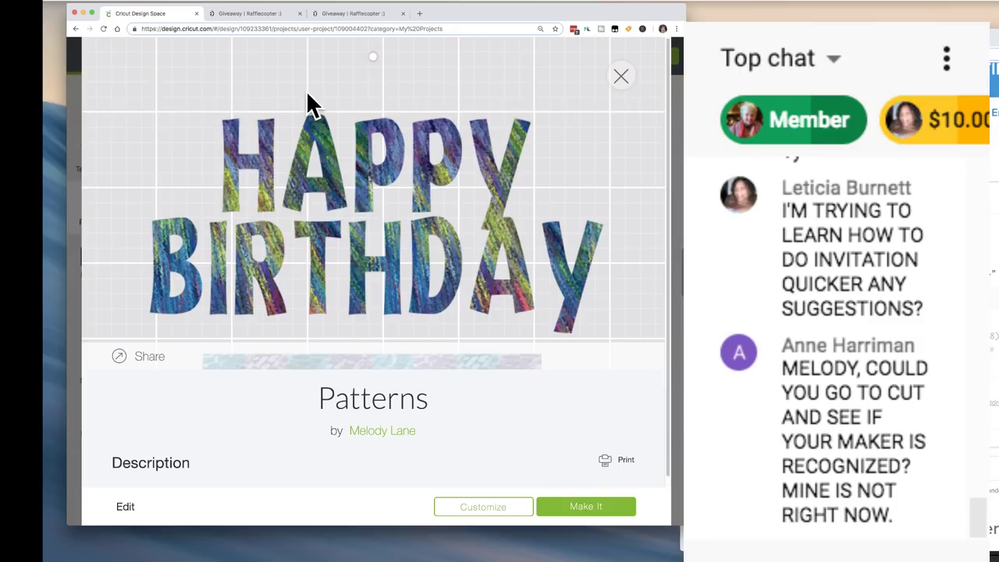
click(484, 508)
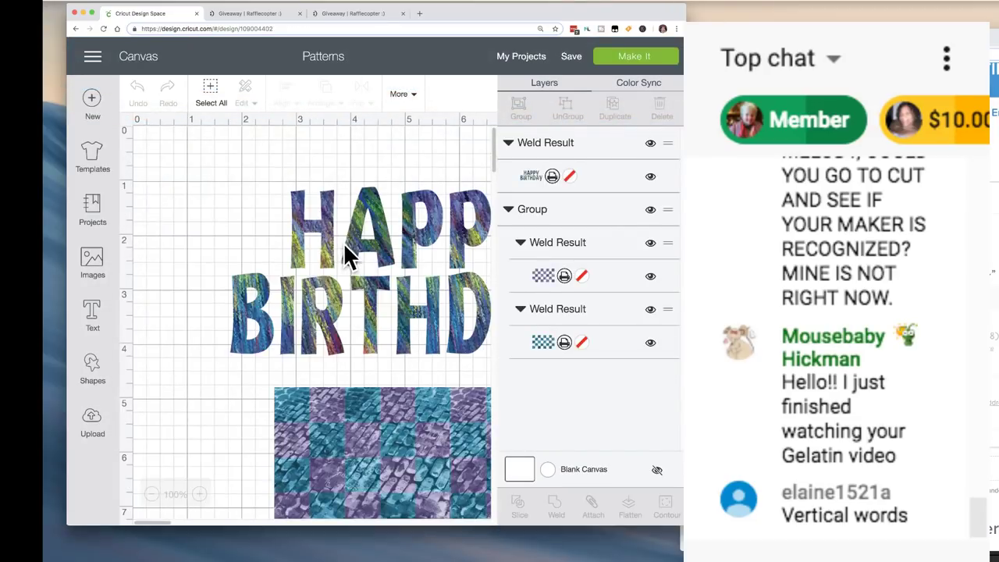
Move the HAPPY BIRTHDAY design up and toward the left edge of the canvas
drag(360, 238, 280, 230)
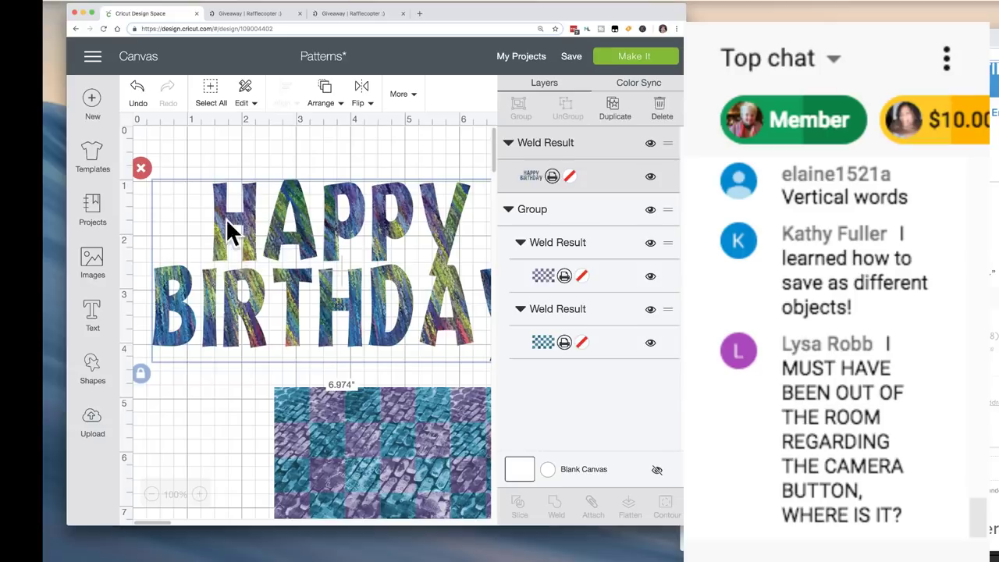
scroll(272, 255, down, 2)
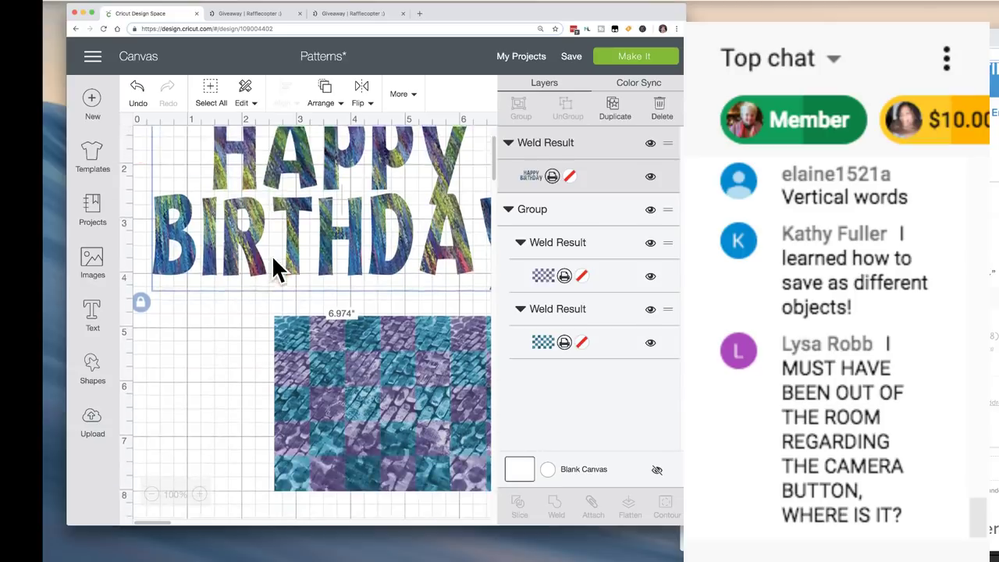
scroll(272, 254, down, 1)
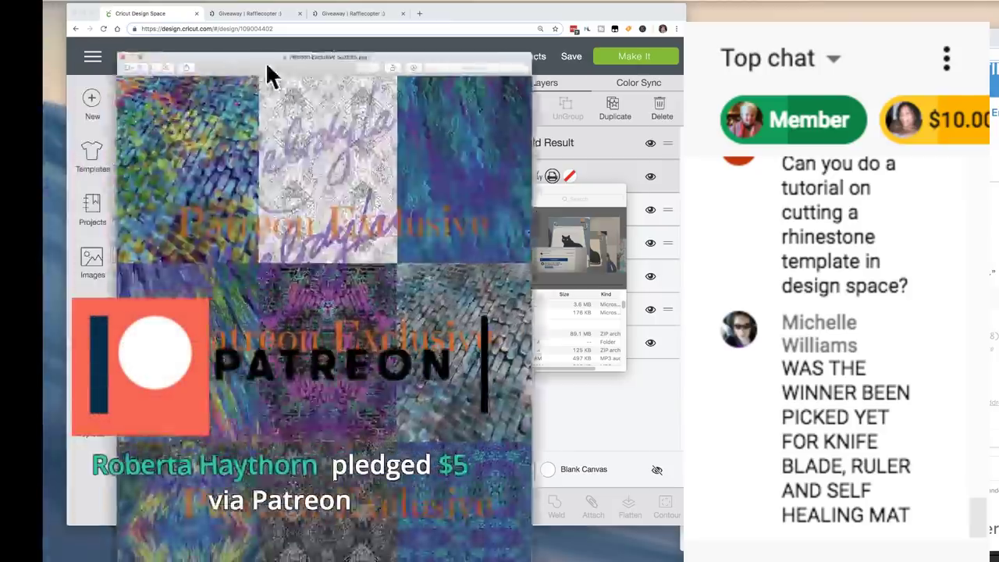
View the digital paper samples in Patreon Exclusive Suzette.jpg and return to the canvas
drag(268, 73, 373, 31)
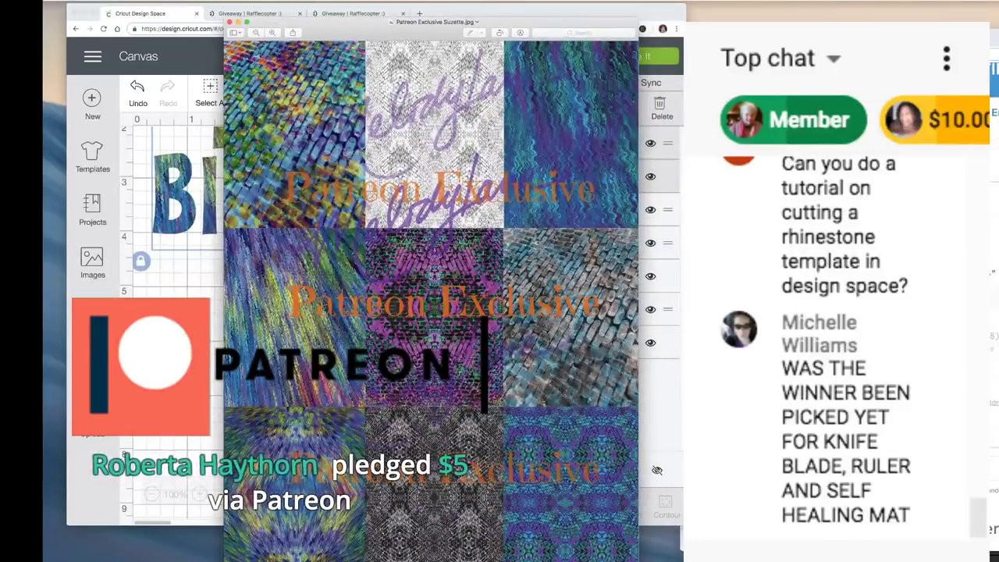
key(super+Tab)
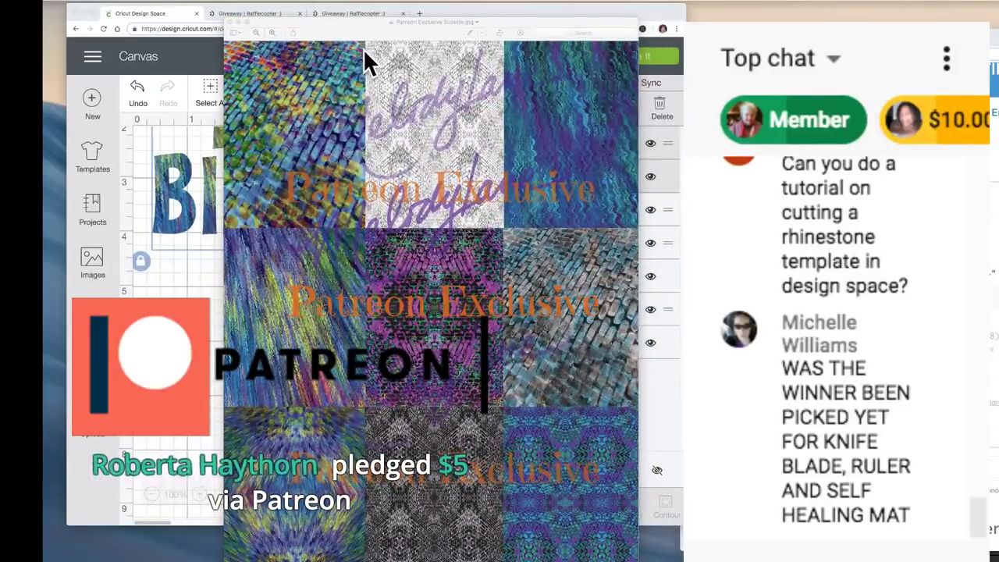
drag(366, 19, 353, 36)
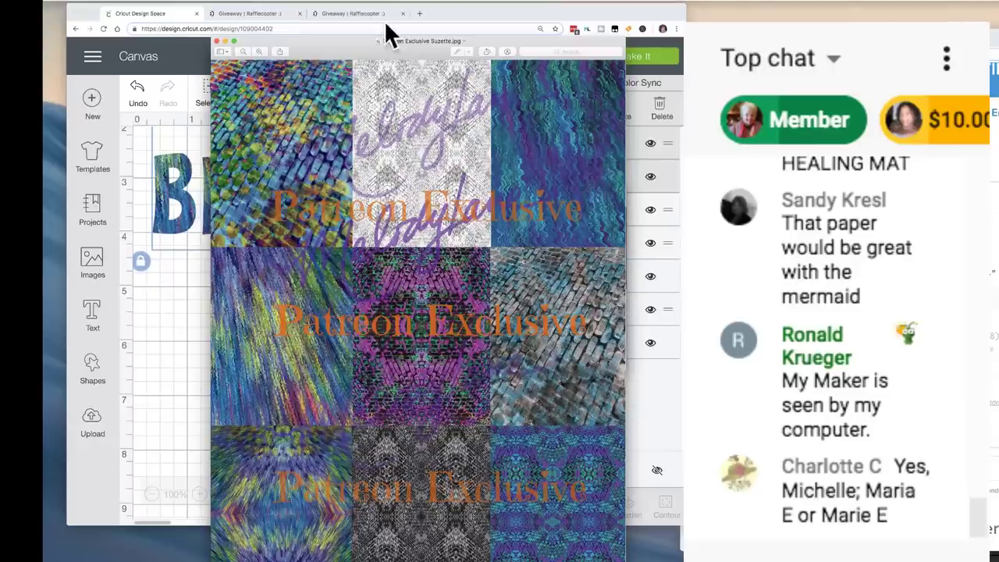
drag(317, 44, 310, 7)
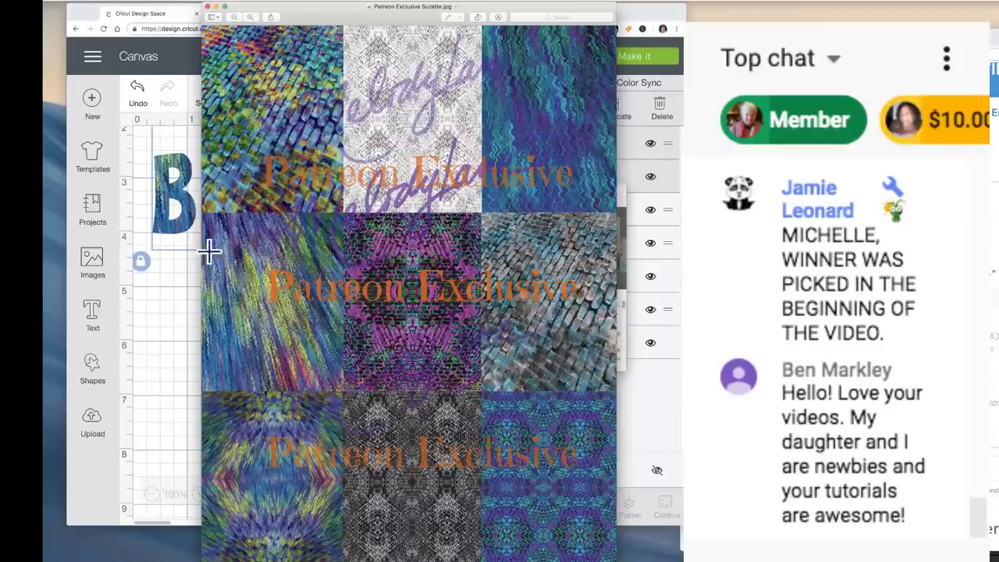
drag(334, 10, 389, 14)
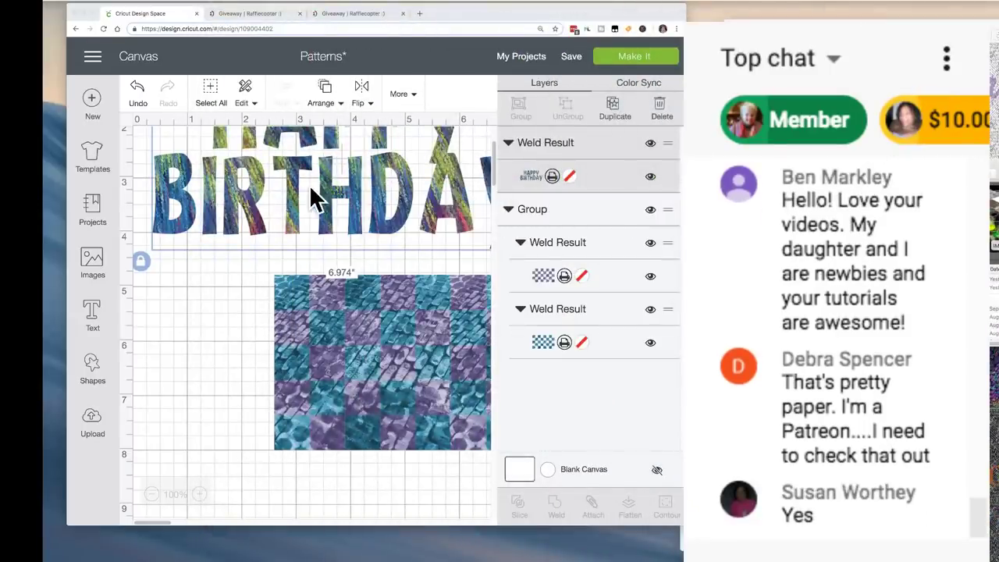
Ungroup the checkerboard pattern into its separate purple and teal layers
scroll(309, 195, up, 3)
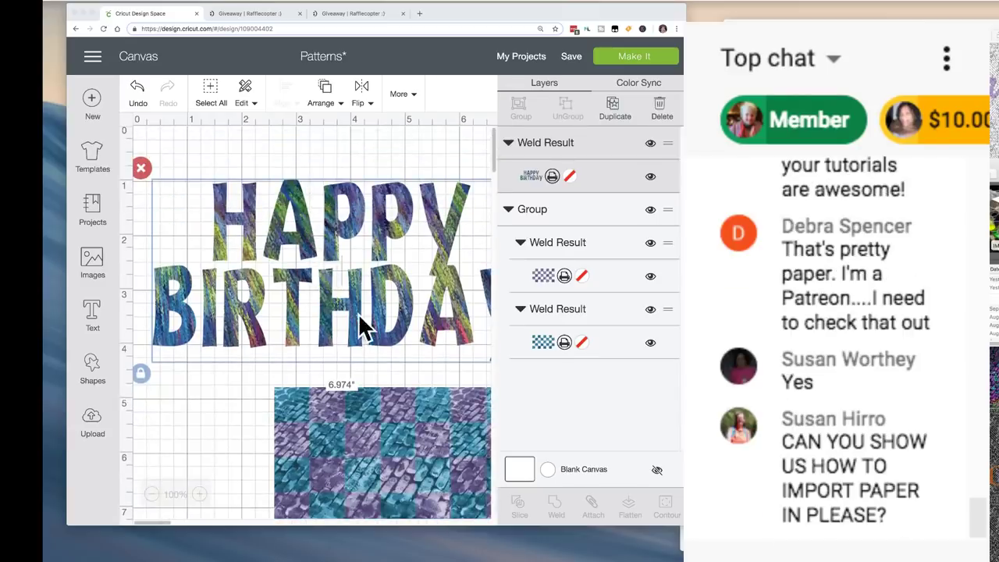
scroll(289, 347, down, 6)
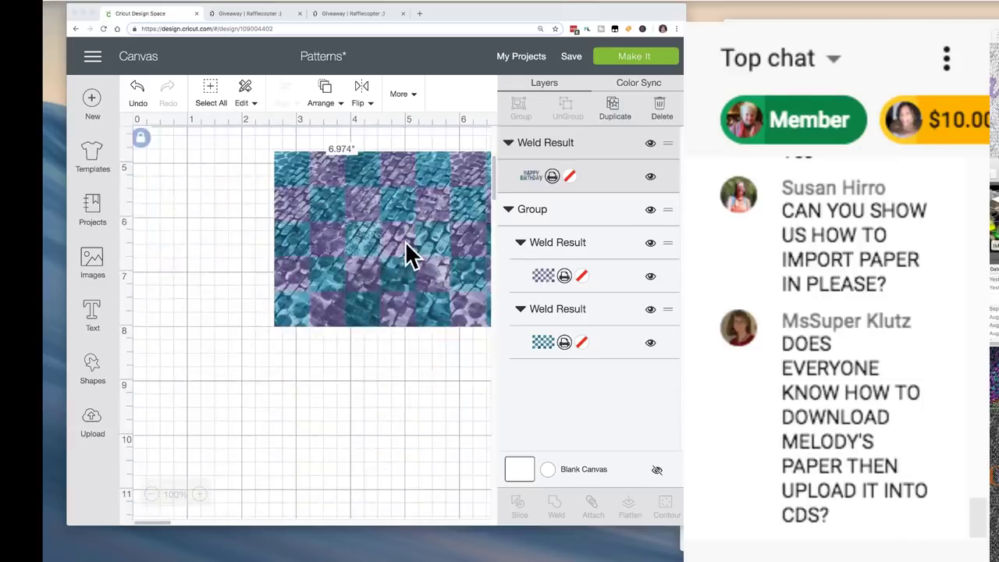
scroll(410, 258, right, 2)
scroll(405, 241, right, 1)
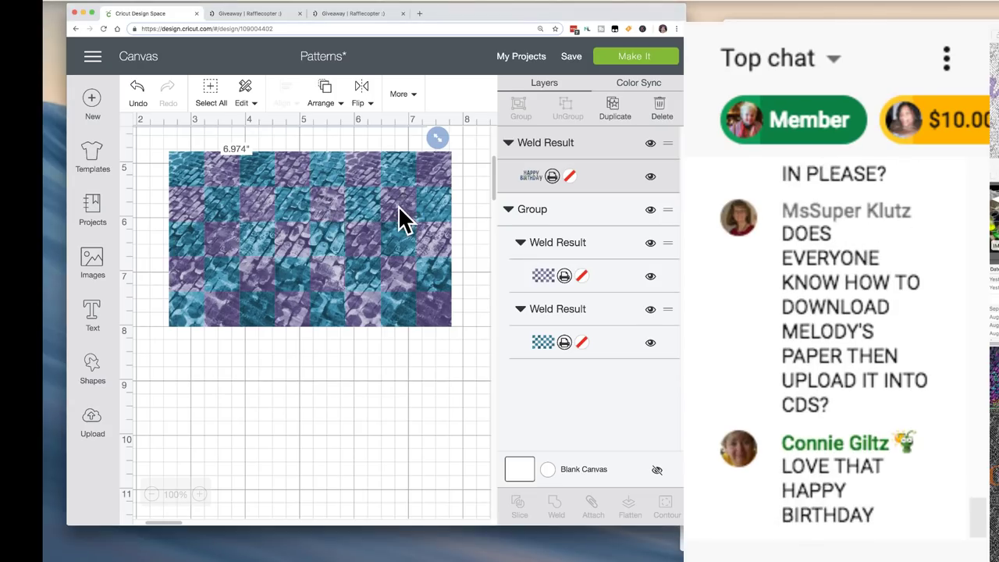
click(534, 209)
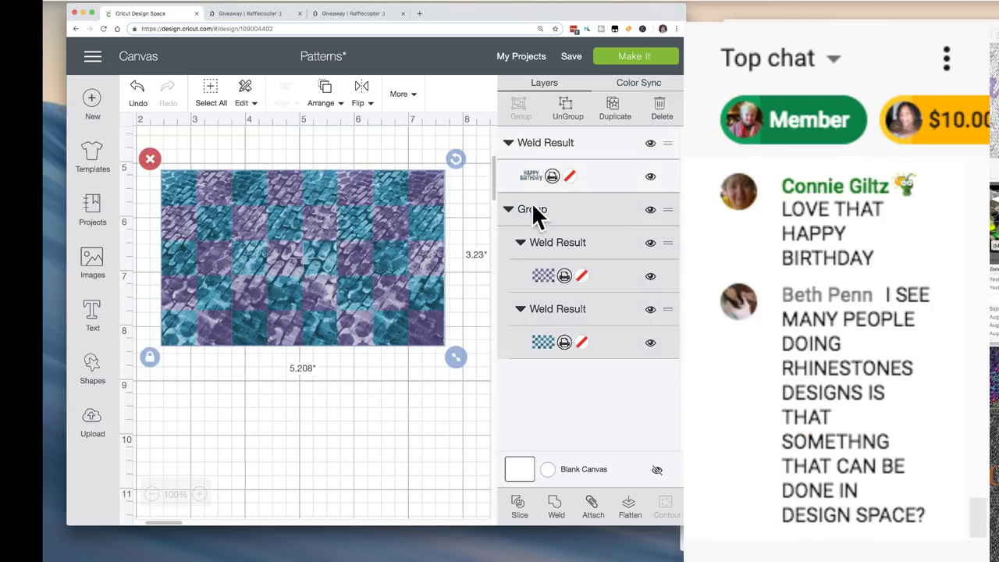
click(568, 117)
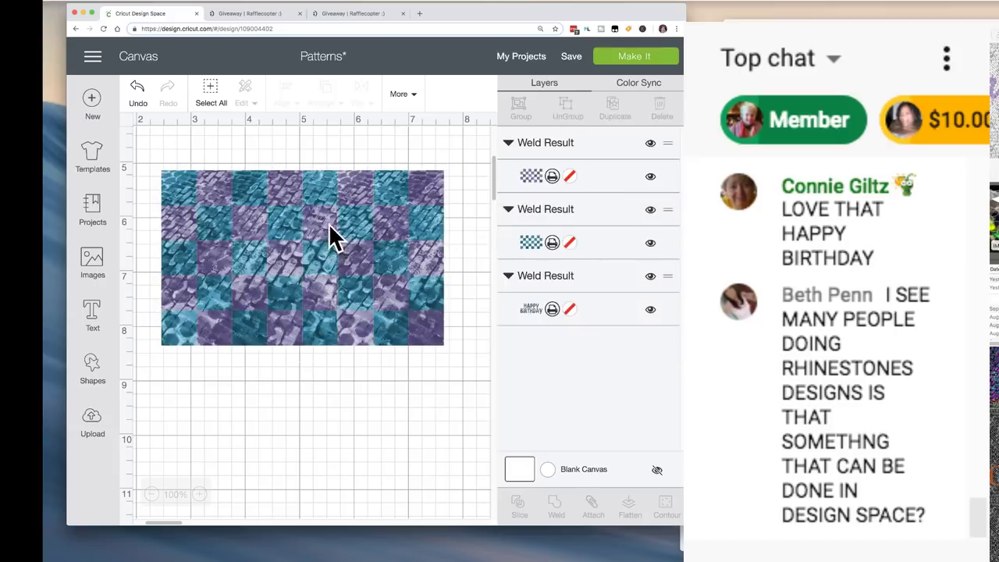
Offset the purple squares slightly from the teal ones, and move both checkerboard layers together farther down the canvas
mouse_move(294, 194)
mouse_down()
mouse_move(298, 334)
mouse_move(285, 325)
mouse_move(279, 204)
mouse_move(294, 193)
mouse_up()
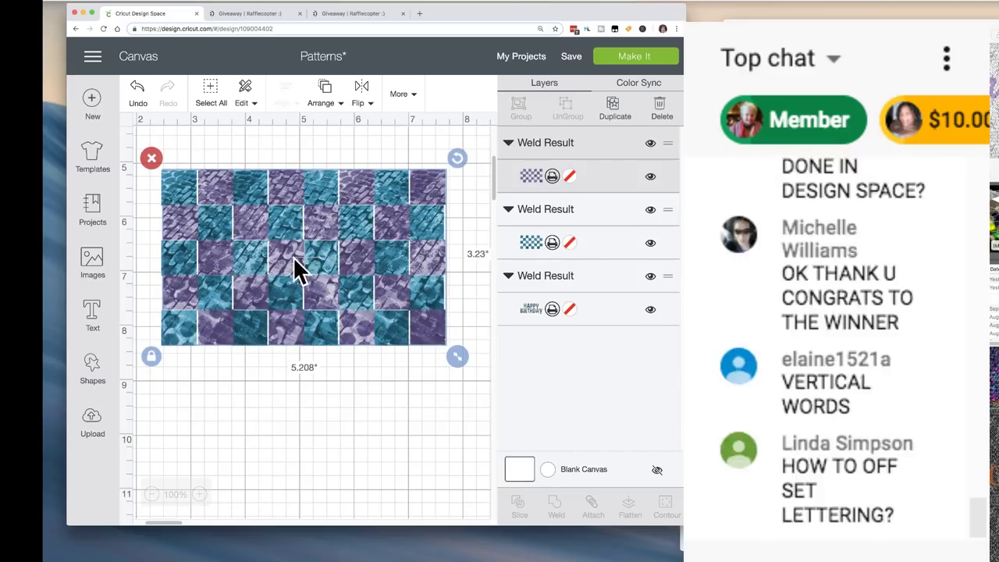
mouse_move(243, 204)
mouse_down()
mouse_move(270, 211)
mouse_move(242, 210)
mouse_up()
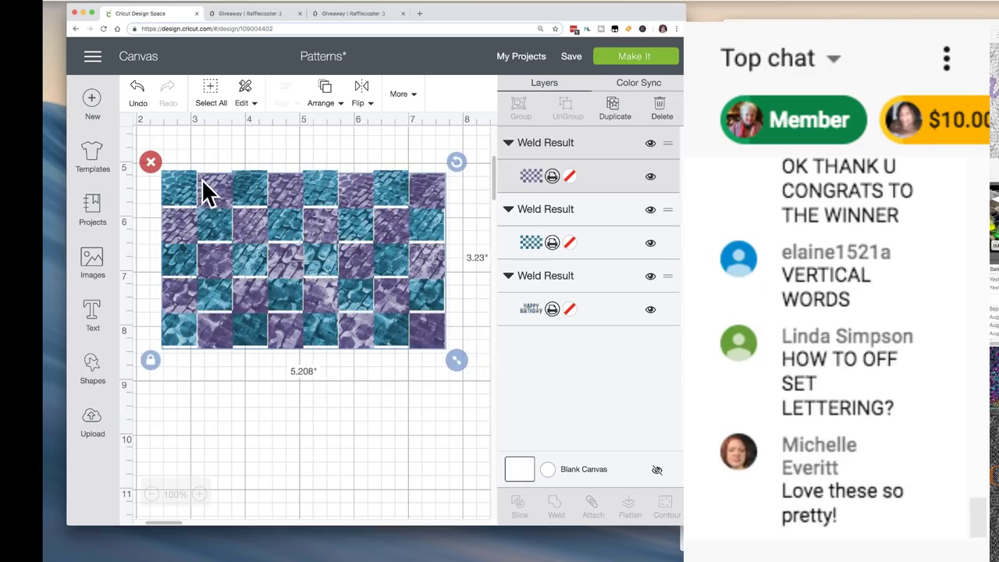
drag(193, 146, 275, 223)
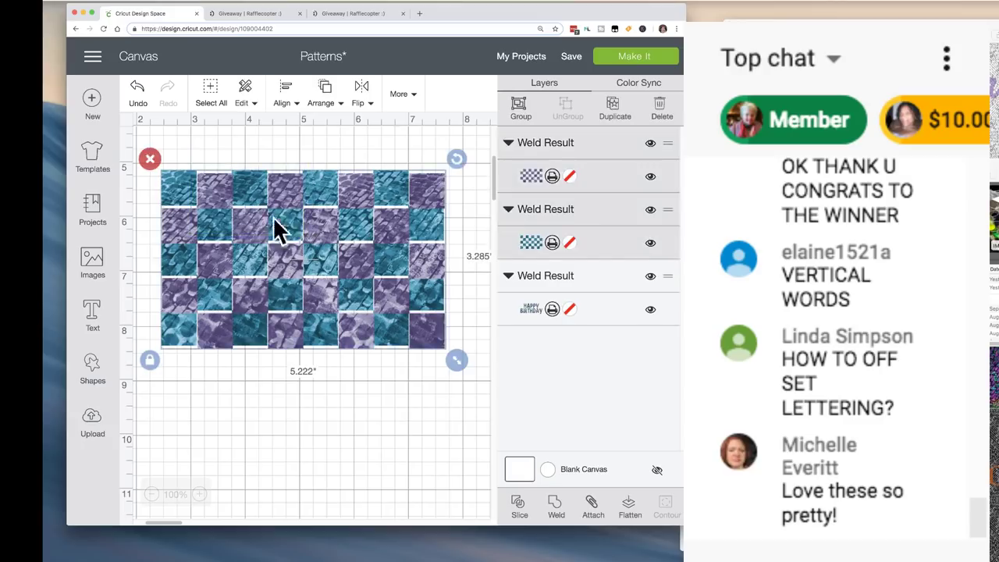
drag(207, 201, 289, 424)
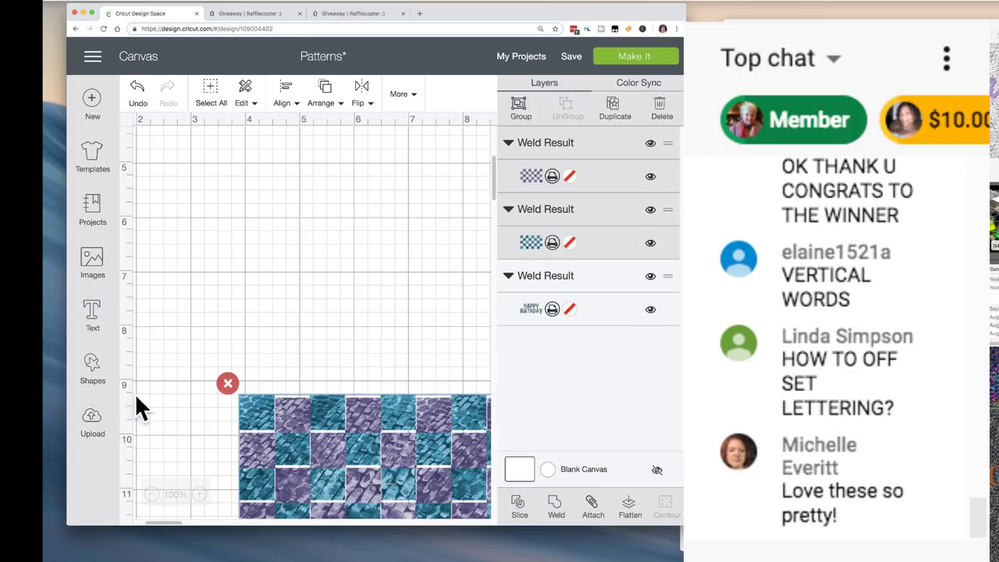
Start uploading a new pattern fill and browse the computer for its image file
click(94, 424)
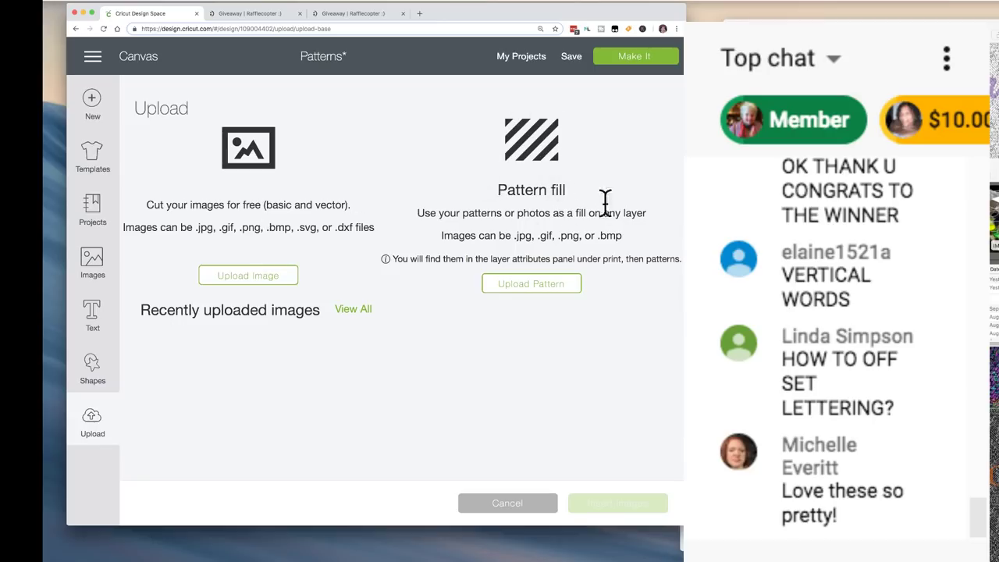
click(542, 289)
click(408, 286)
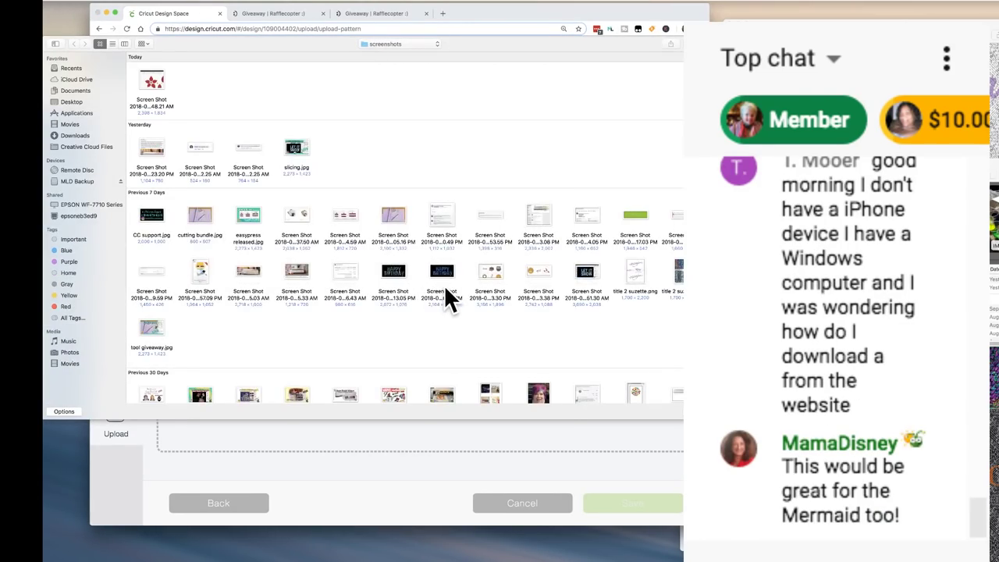
Find the Suzette DP folder on the Desktop and load Suzette 5 12x12.jpg as the pattern image
scroll(376, 294, down, 10)
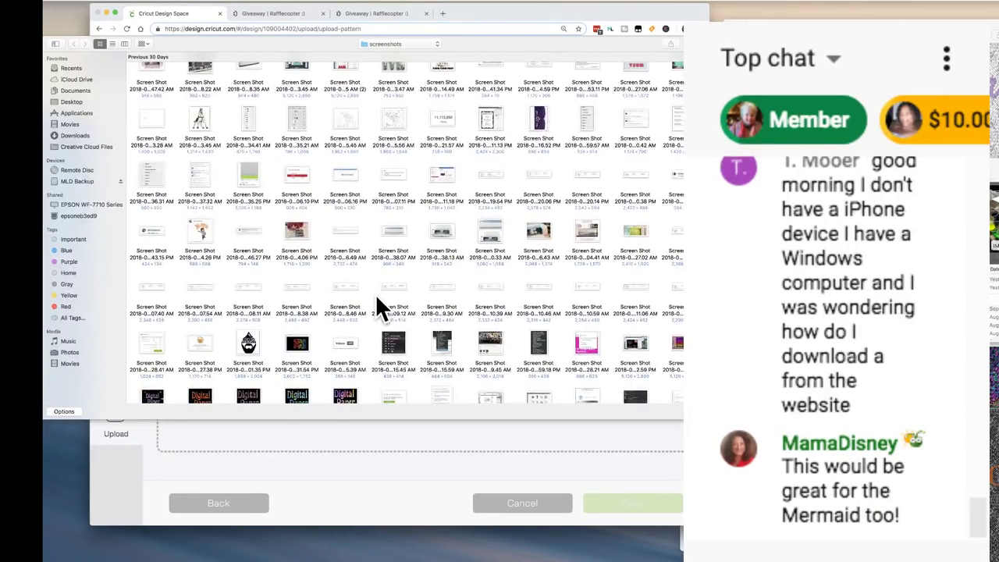
click(78, 101)
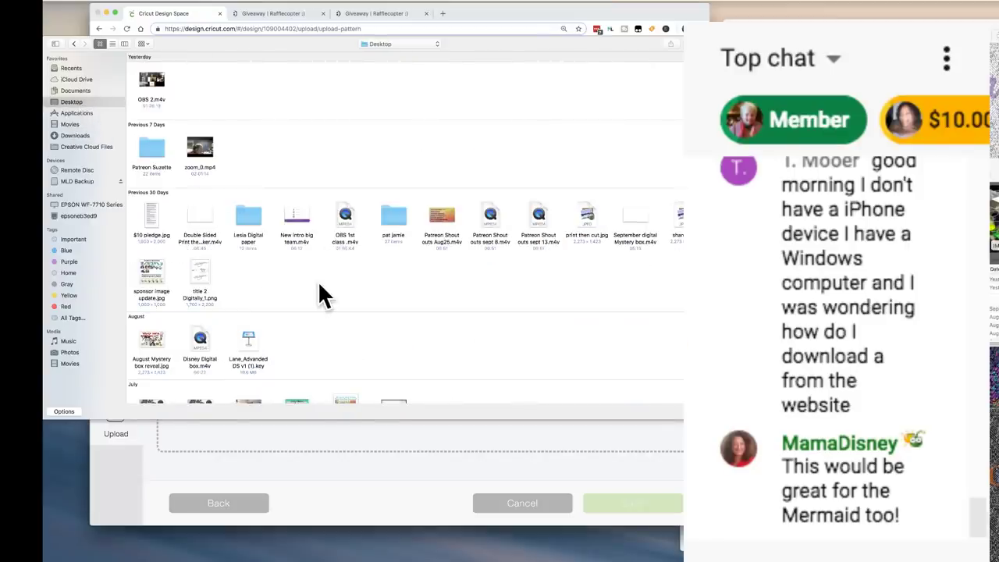
scroll(320, 284, down, 5)
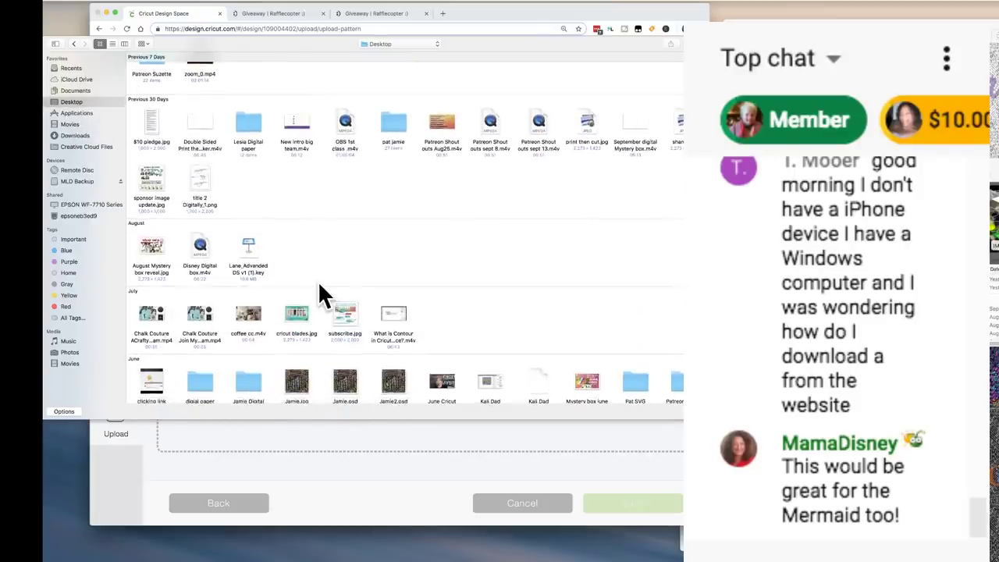
scroll(317, 281, down, 3)
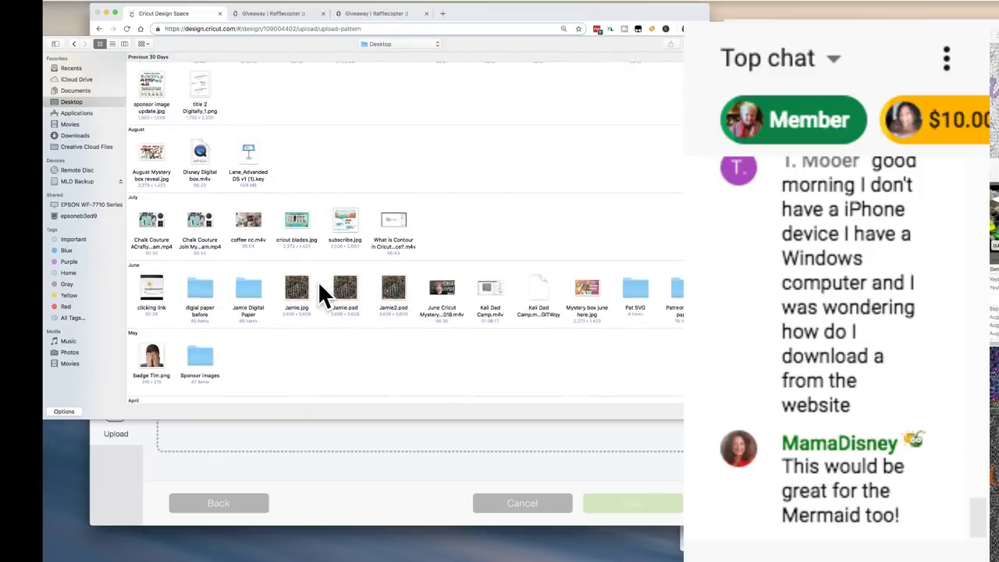
scroll(421, 283, right, 3)
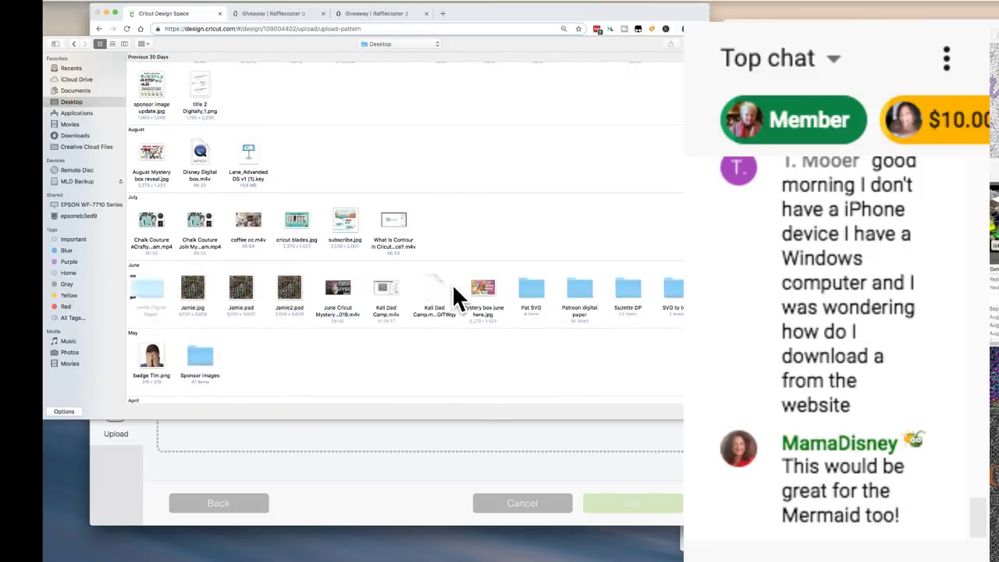
double_click(584, 289)
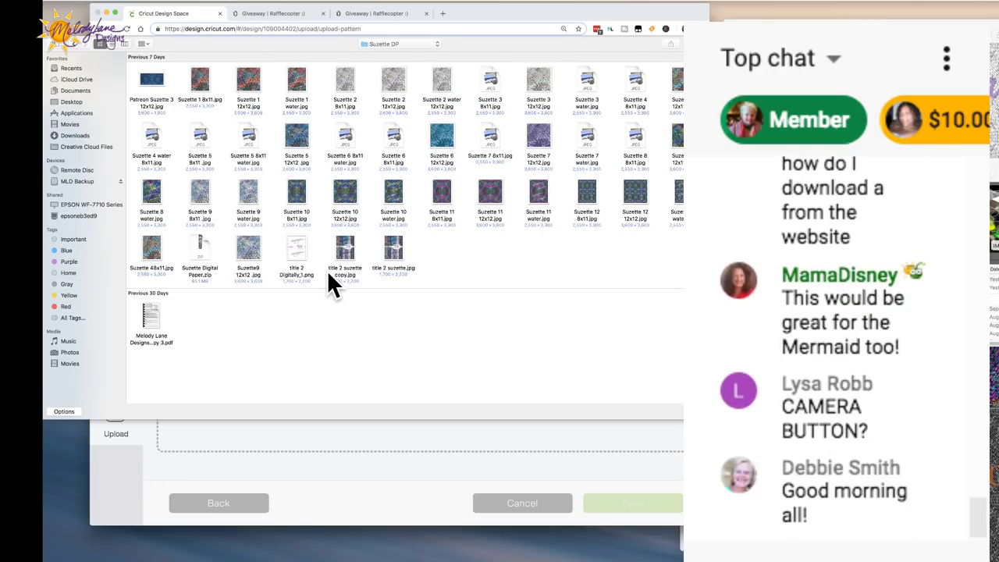
click(679, 141)
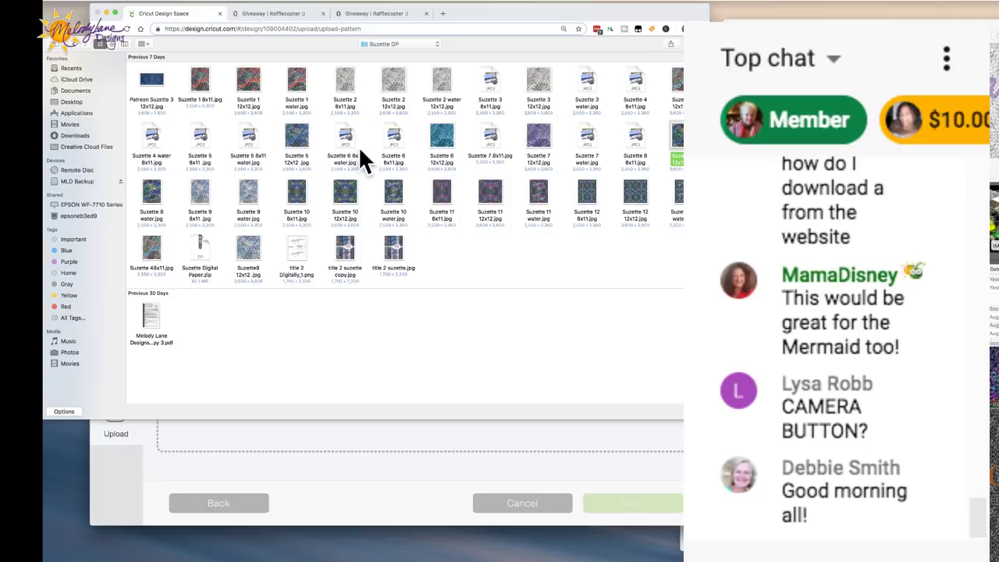
double_click(299, 145)
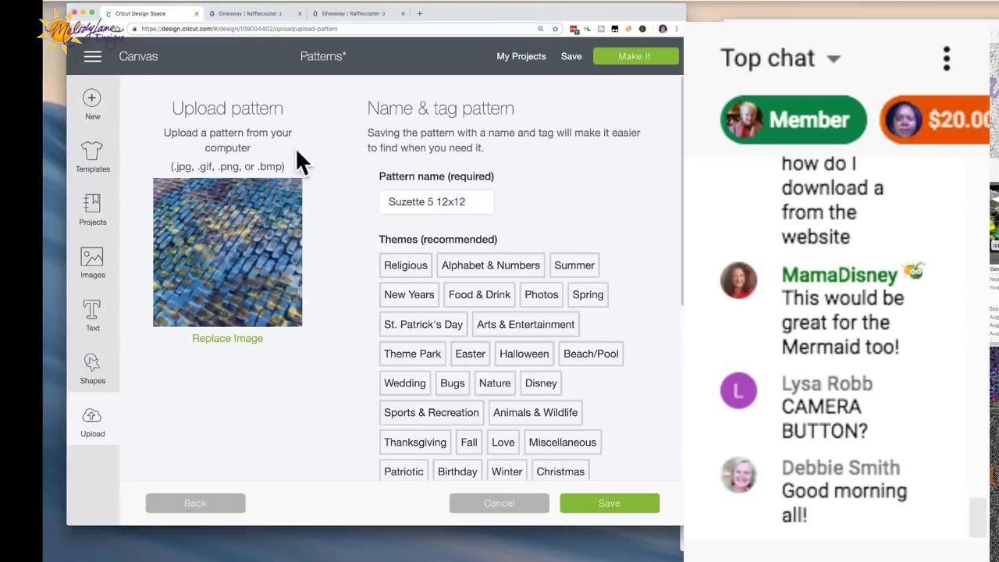
Review the theme tags available for the Suzette 5 12x12 pattern
click(442, 415)
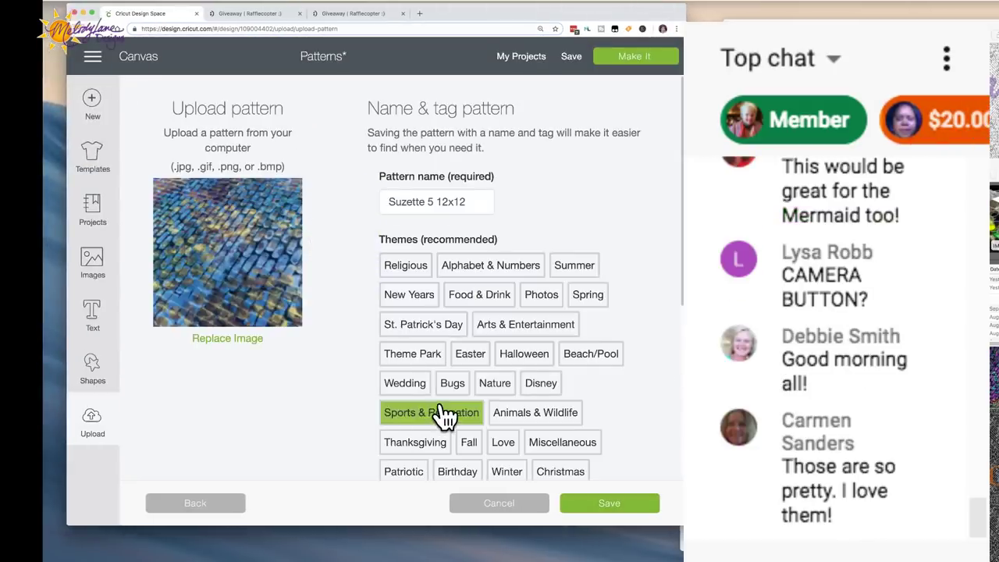
click(442, 414)
click(398, 356)
scroll(396, 360, down, 2)
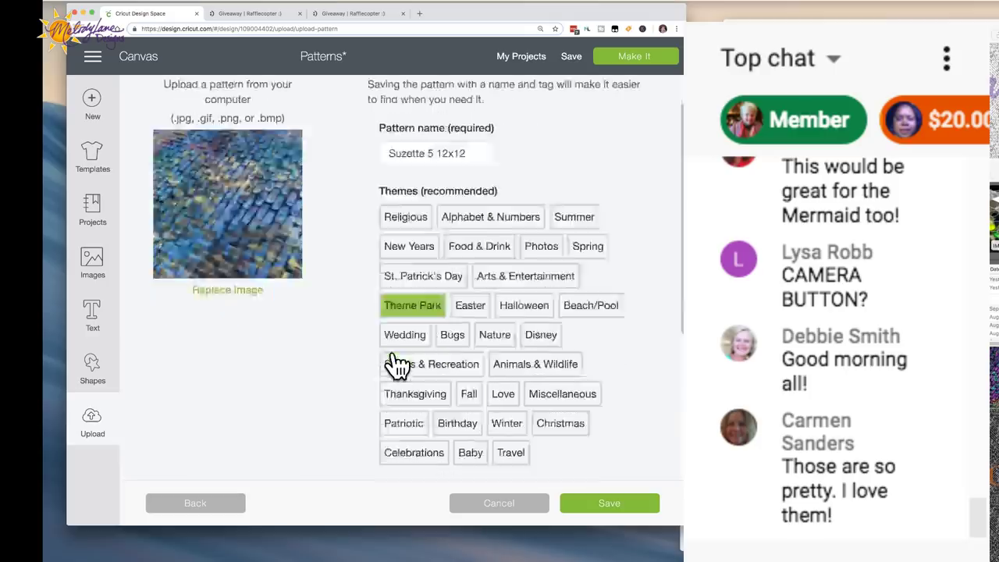
scroll(394, 363, down, 5)
click(400, 364)
scroll(402, 364, down, 2)
scroll(404, 364, up, 5)
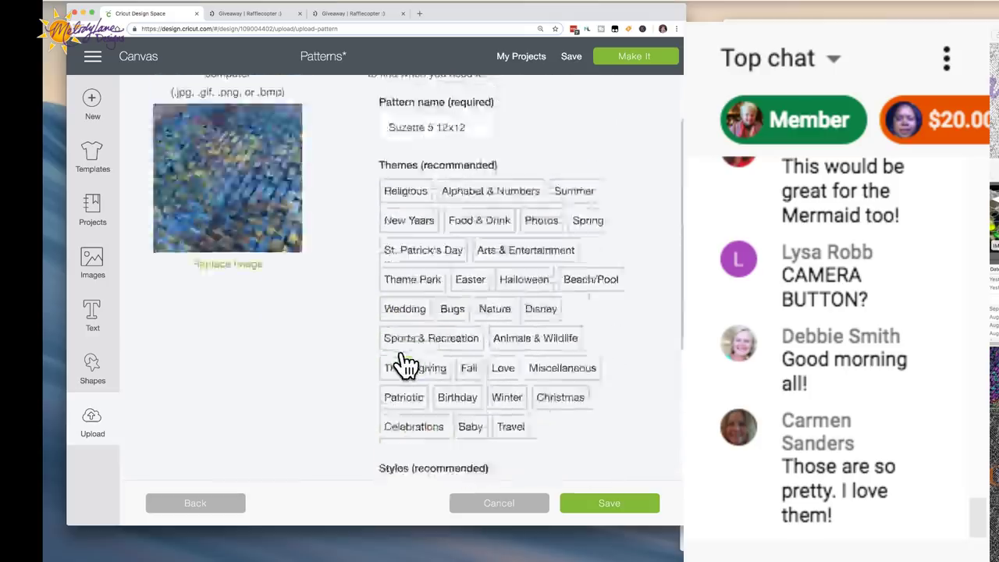
Tag the pattern with the colors blue and yellow and the styles Textures, Geometric and Plaids & Argyles, and save it
scroll(403, 364, down, 10)
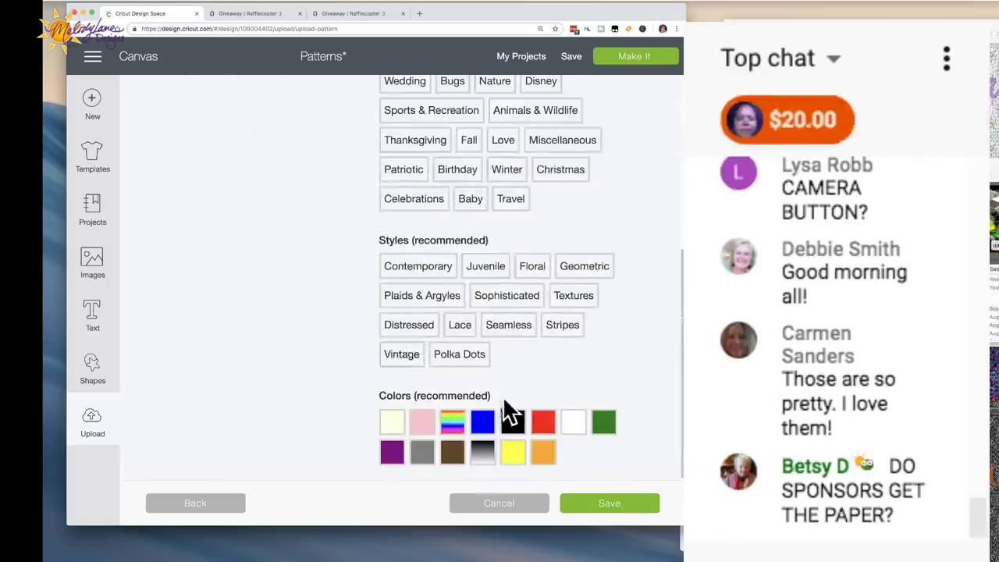
click(481, 422)
click(513, 452)
click(399, 331)
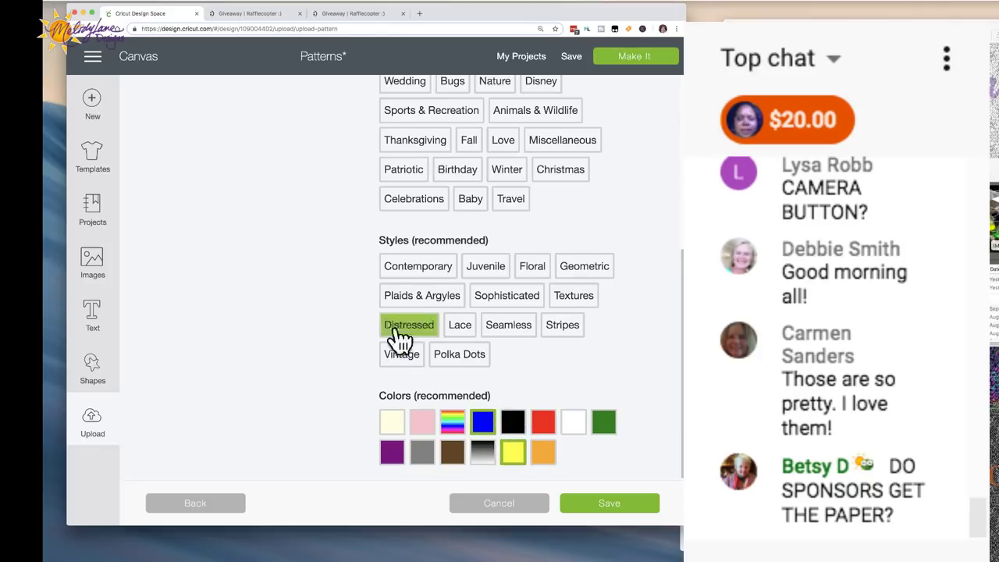
click(582, 302)
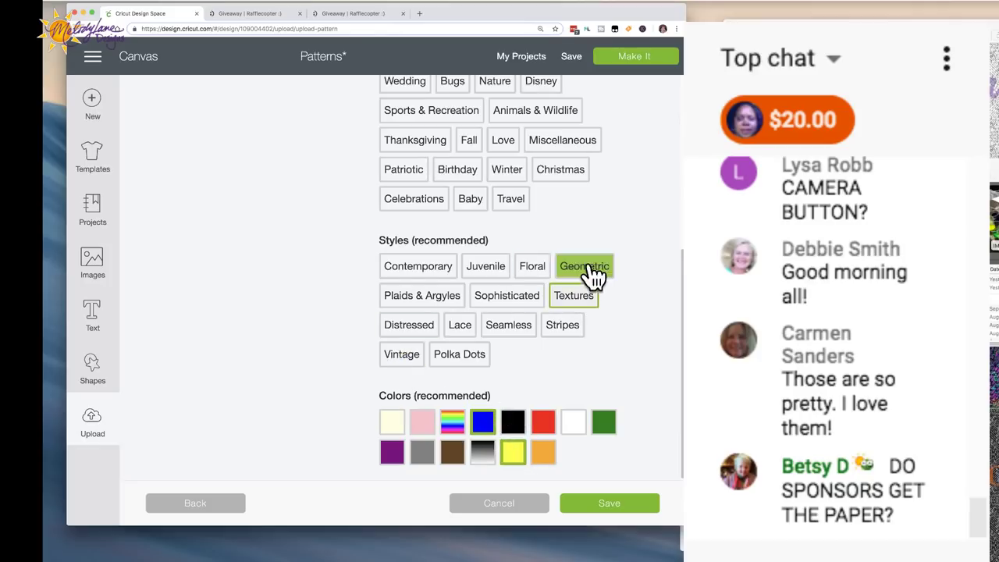
click(594, 274)
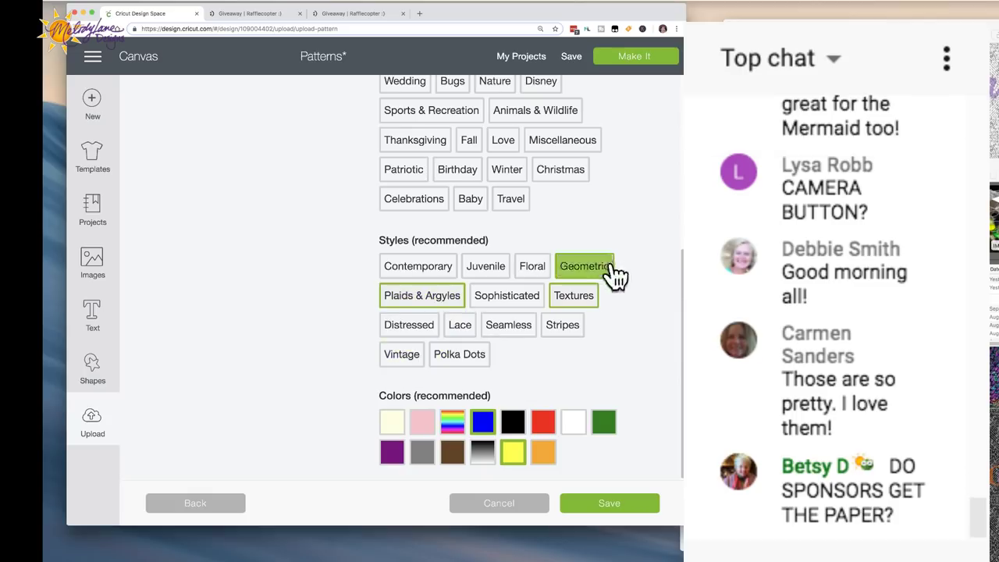
click(610, 506)
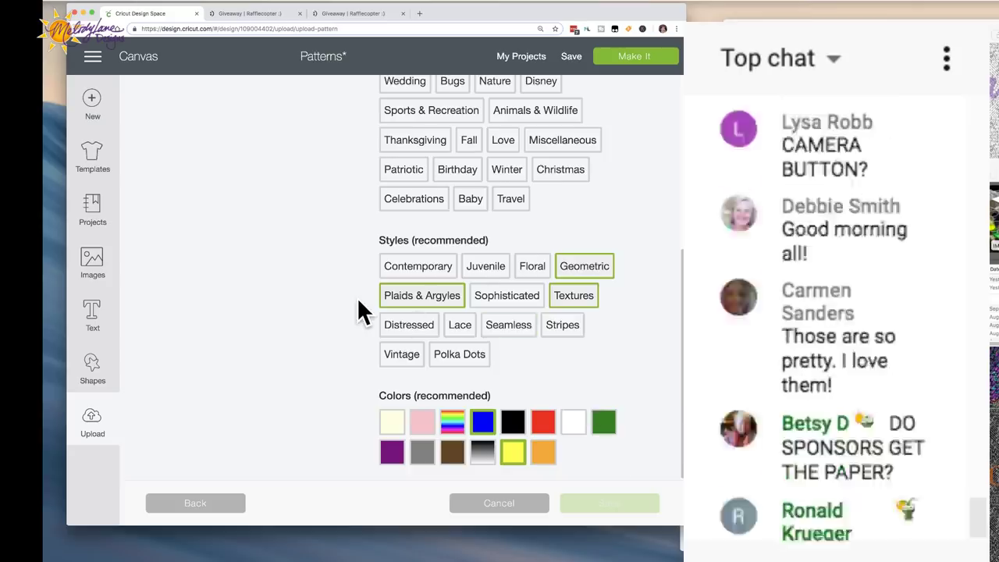
Add a hexagon to the canvas in the empty area above the purple and teal checkerboard
scroll(359, 309, up, 5)
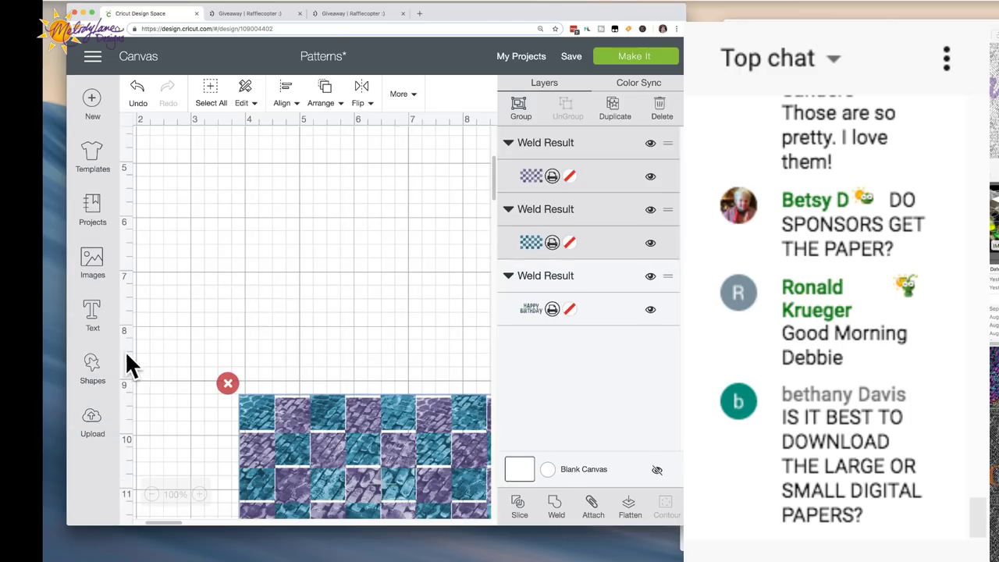
click(94, 371)
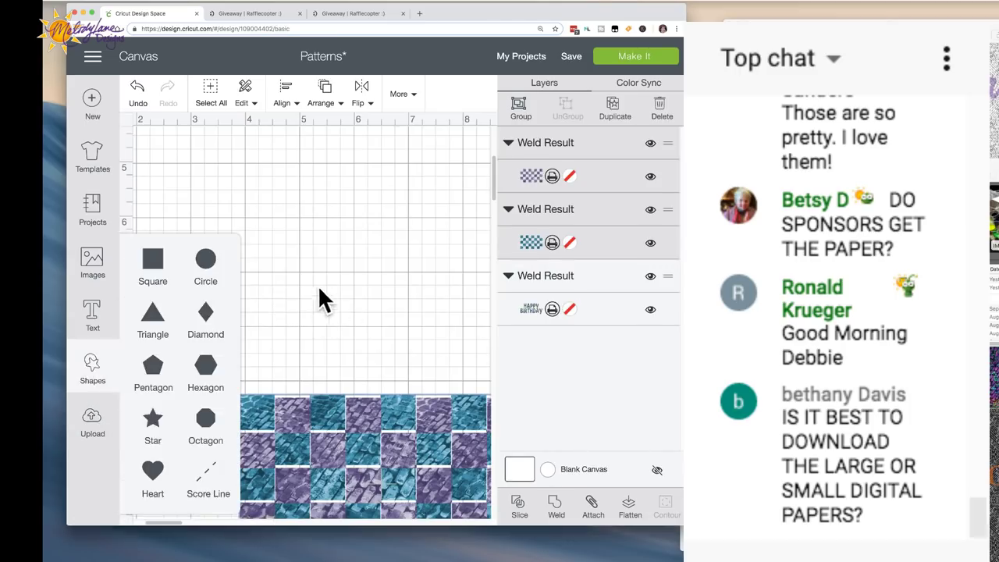
click(207, 367)
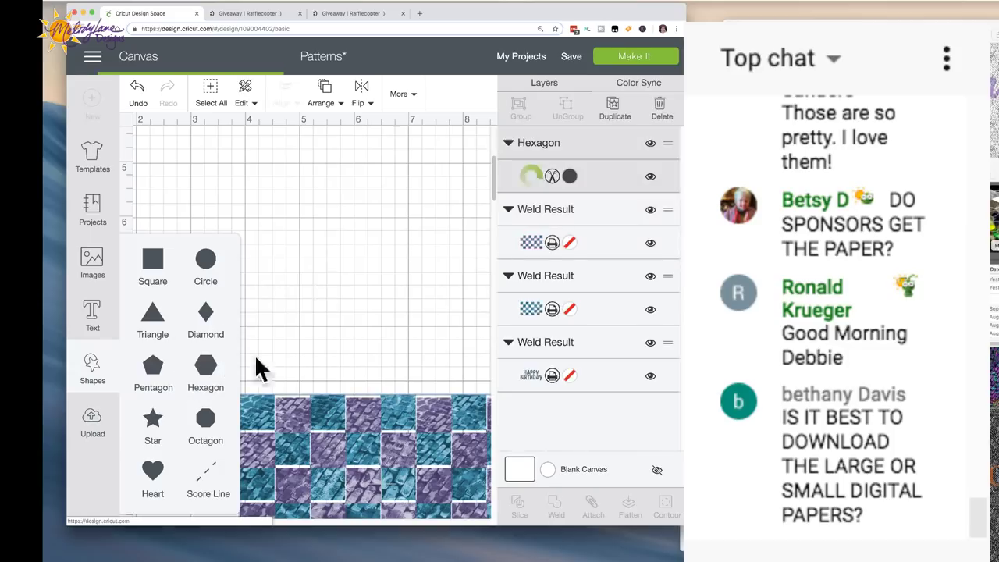
drag(272, 157, 296, 312)
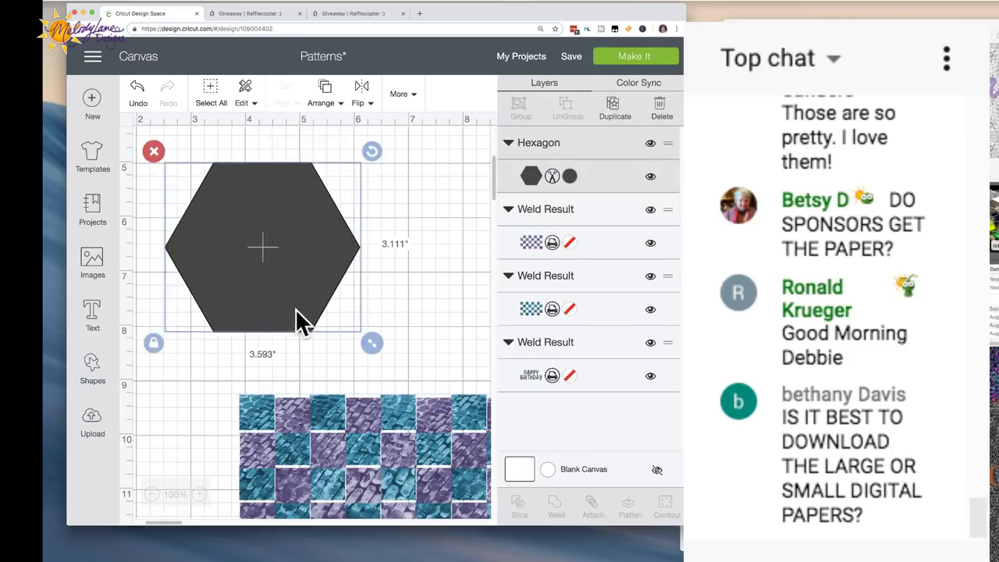
Change the hexagon layer from Cut to Print and bring up its pattern fill choices
click(571, 175)
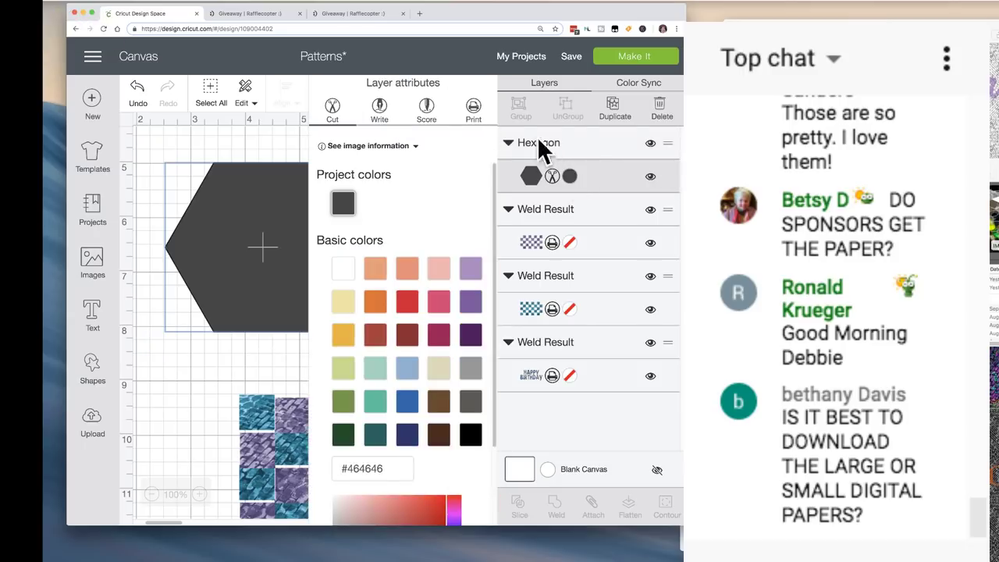
click(476, 115)
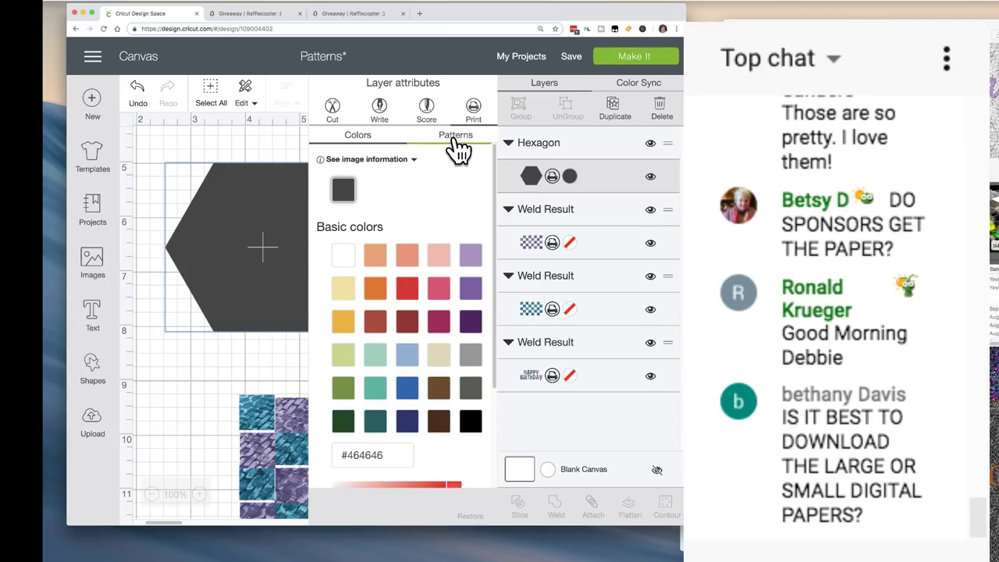
click(457, 138)
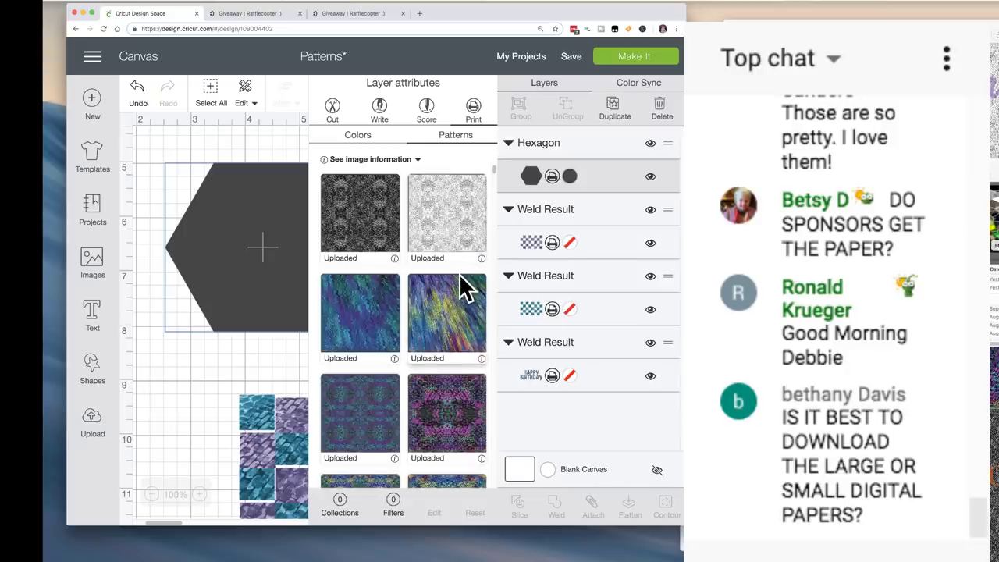
Browse the uploaded and purchased pattern fills, and check the information for the blurred pink and multicolored purchased patterns
scroll(464, 286, down, 2)
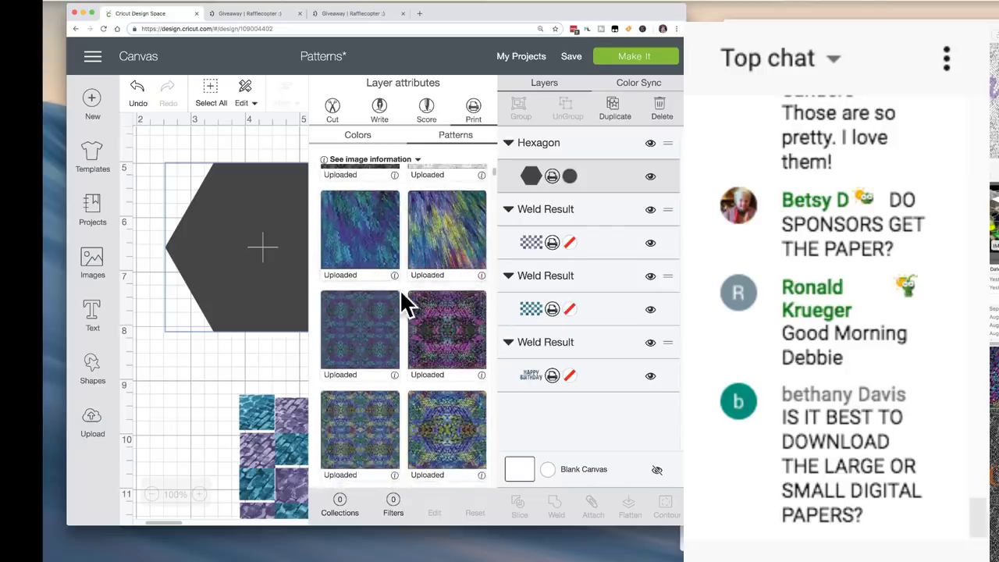
scroll(400, 289, down, 10)
scroll(400, 289, down, 3)
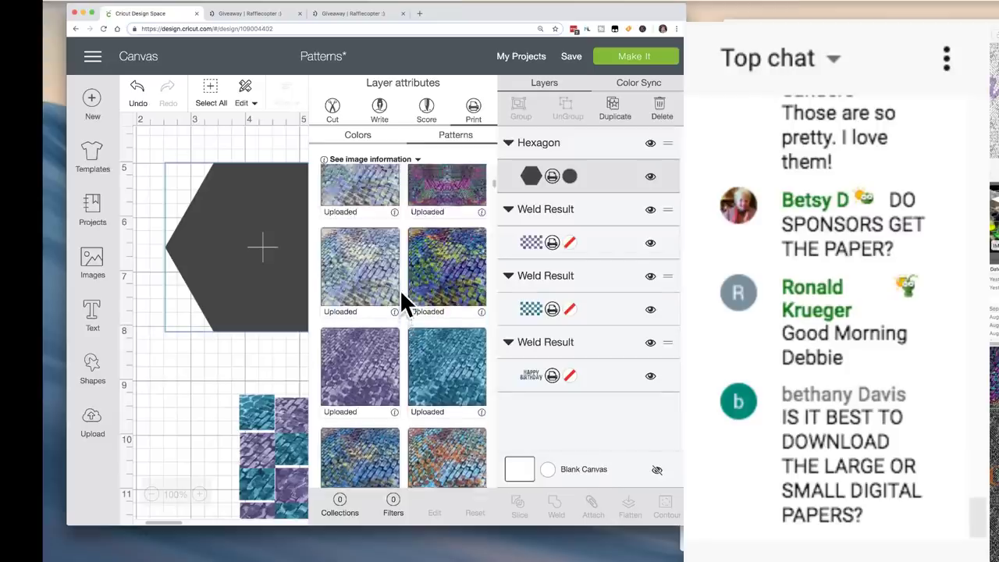
scroll(401, 294, down, 1)
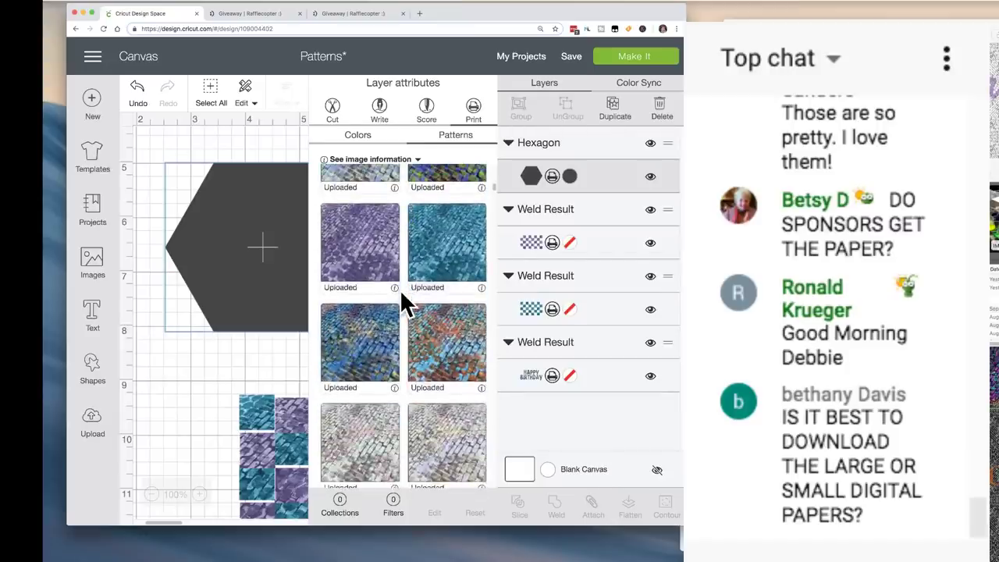
scroll(401, 294, down, 10)
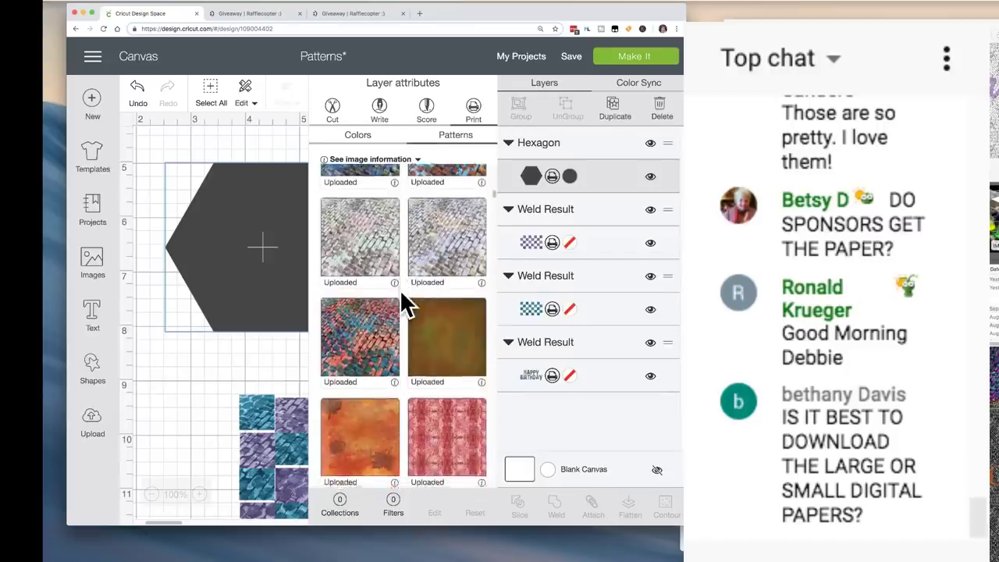
scroll(406, 304, down, 2)
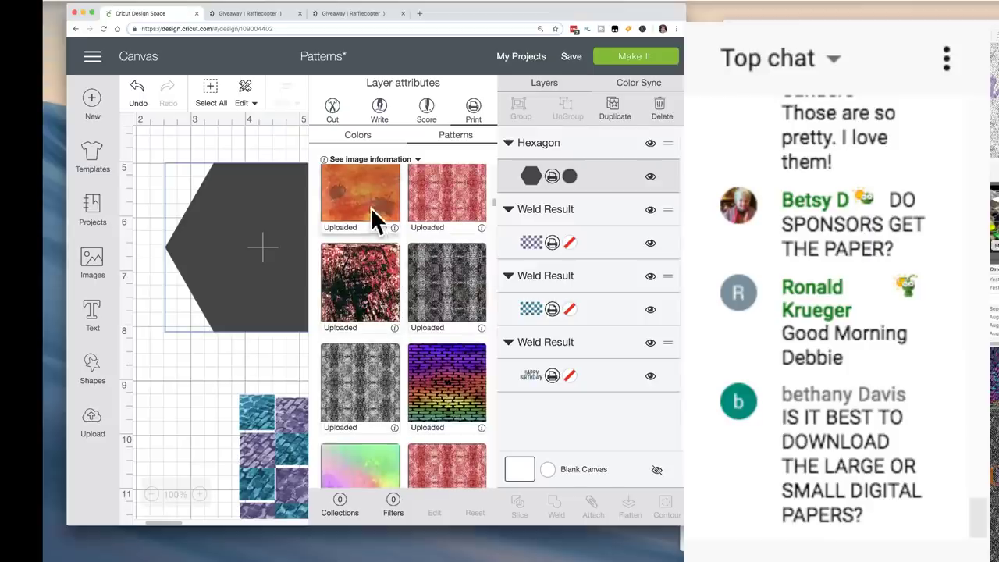
scroll(419, 307, down, 15)
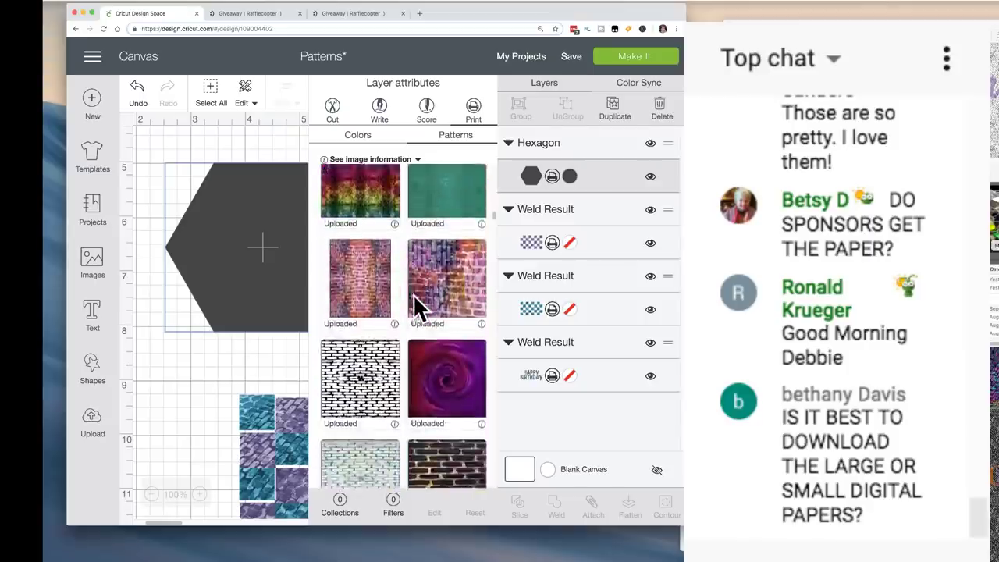
scroll(419, 306, down, 5)
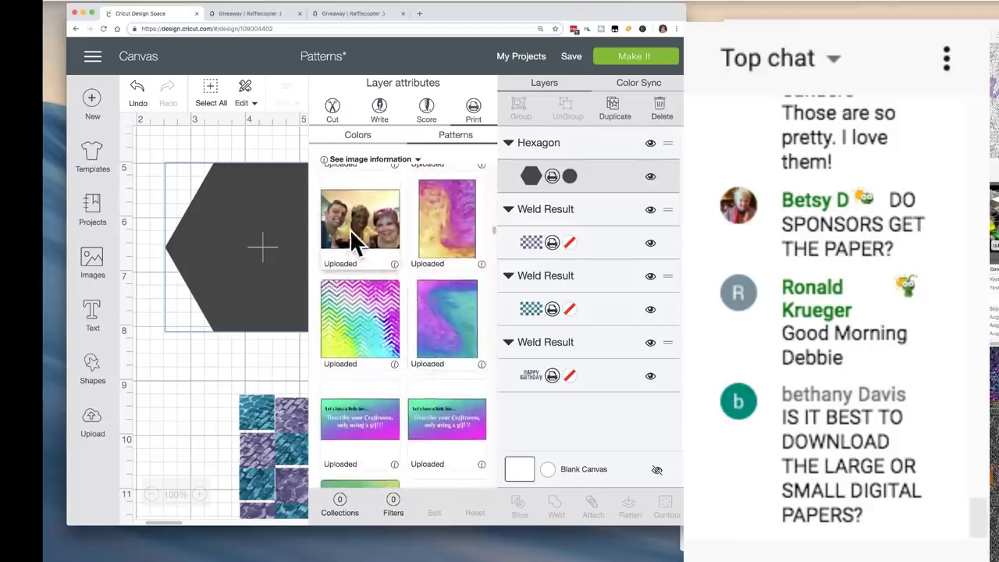
scroll(383, 297, down, 8)
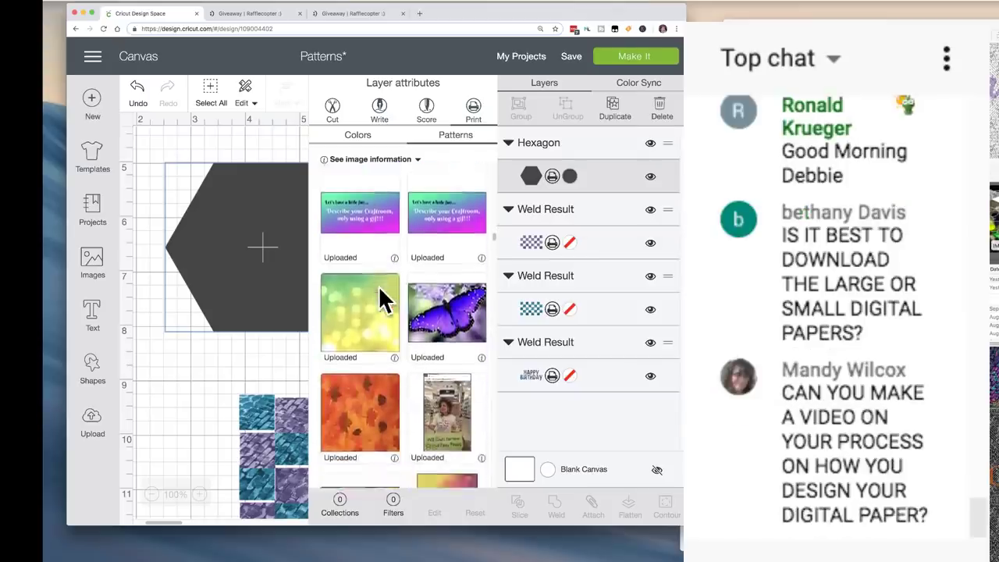
scroll(382, 297, down, 20)
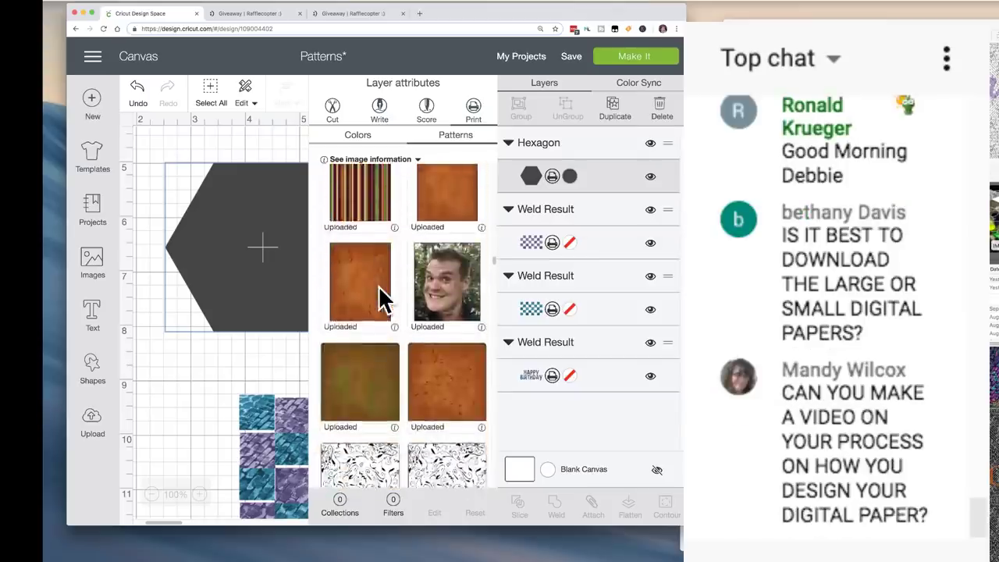
scroll(382, 297, down, 20)
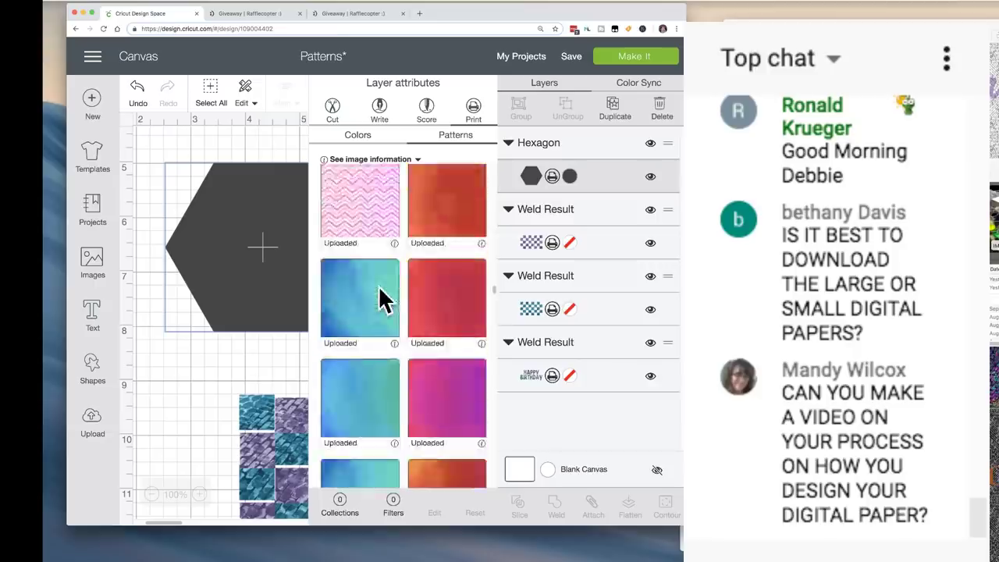
scroll(382, 297, down, 12)
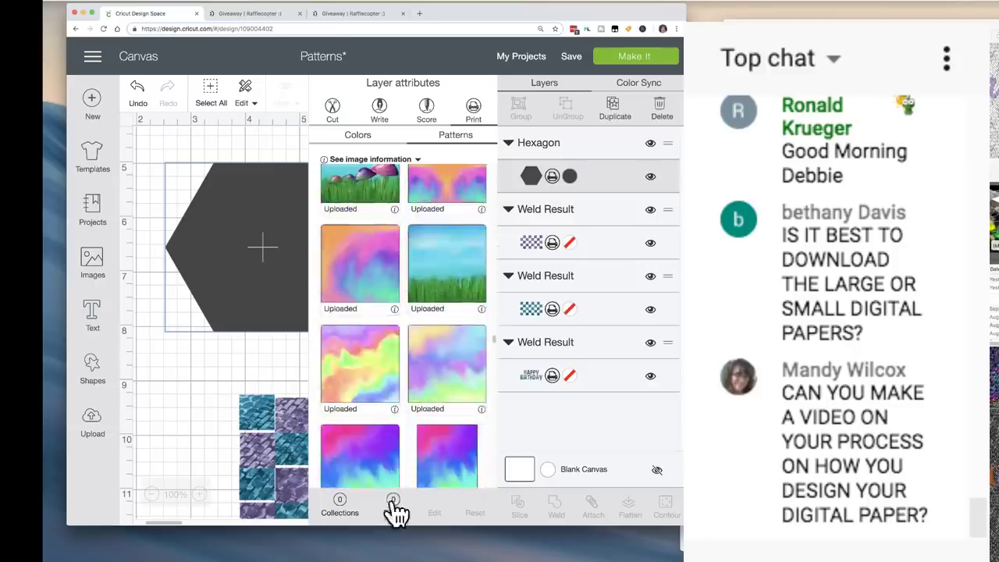
scroll(400, 423, down, 20)
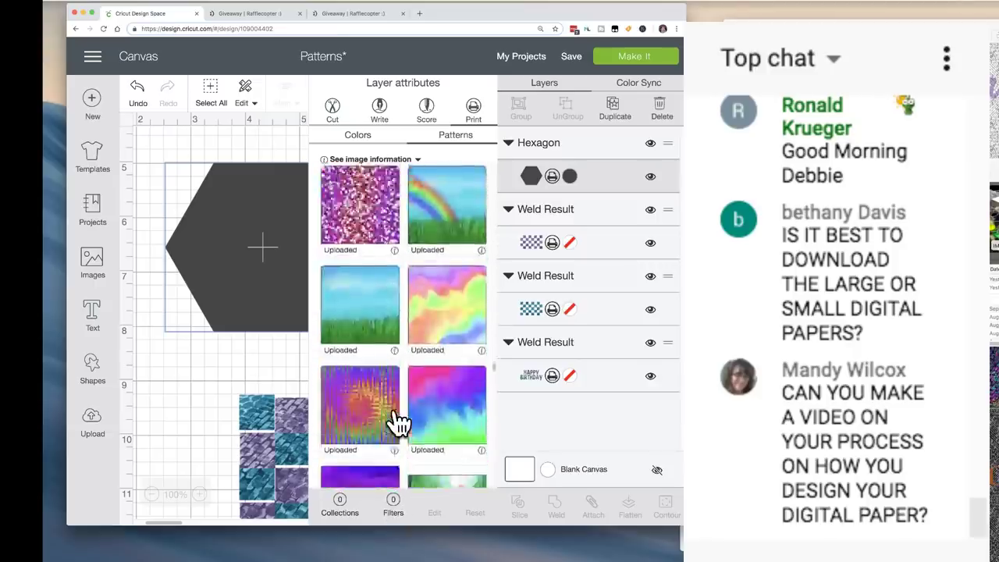
scroll(398, 421, down, 20)
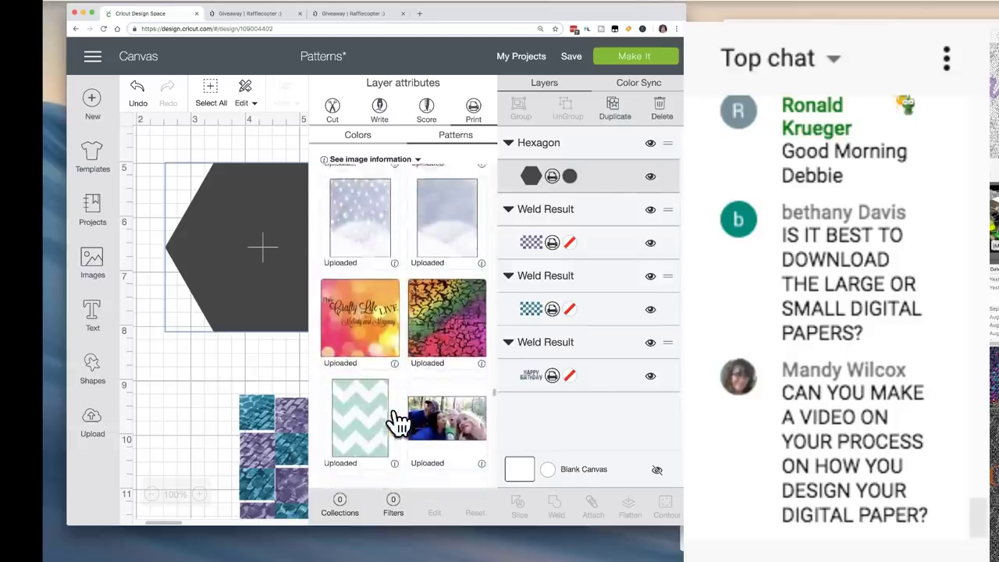
scroll(397, 421, down, 20)
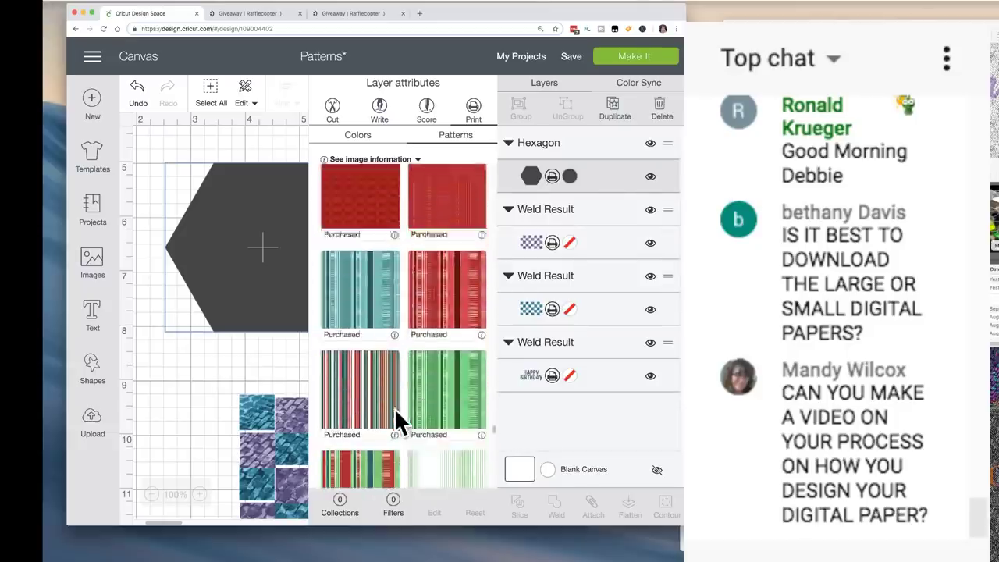
scroll(396, 422, down, 10)
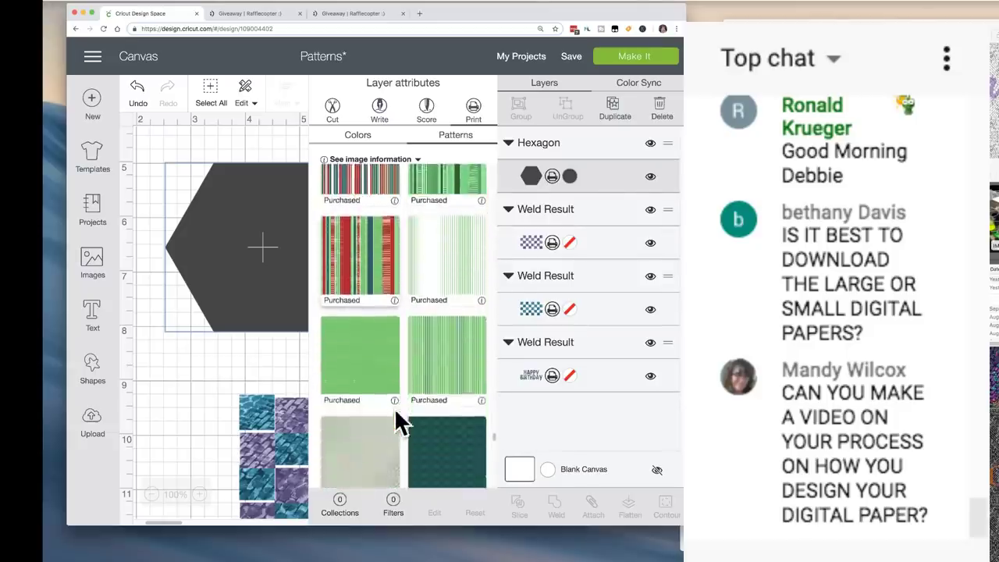
scroll(396, 422, down, 10)
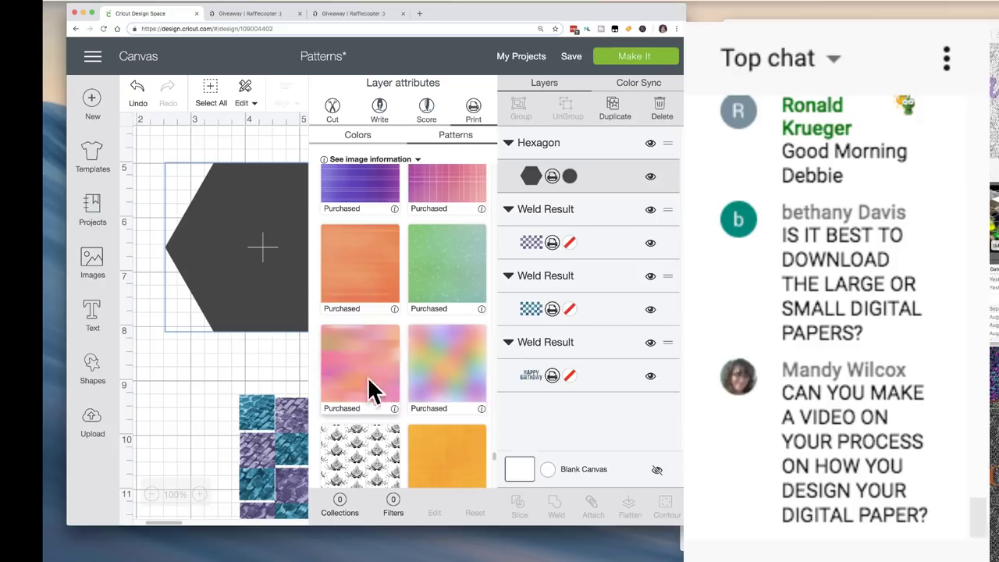
mouse_move(395, 410)
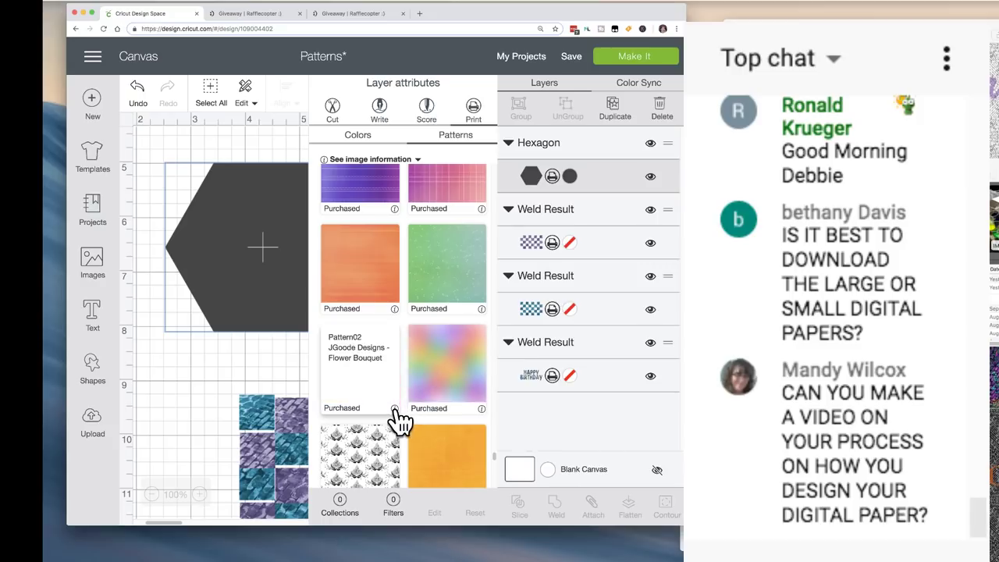
mouse_move(481, 410)
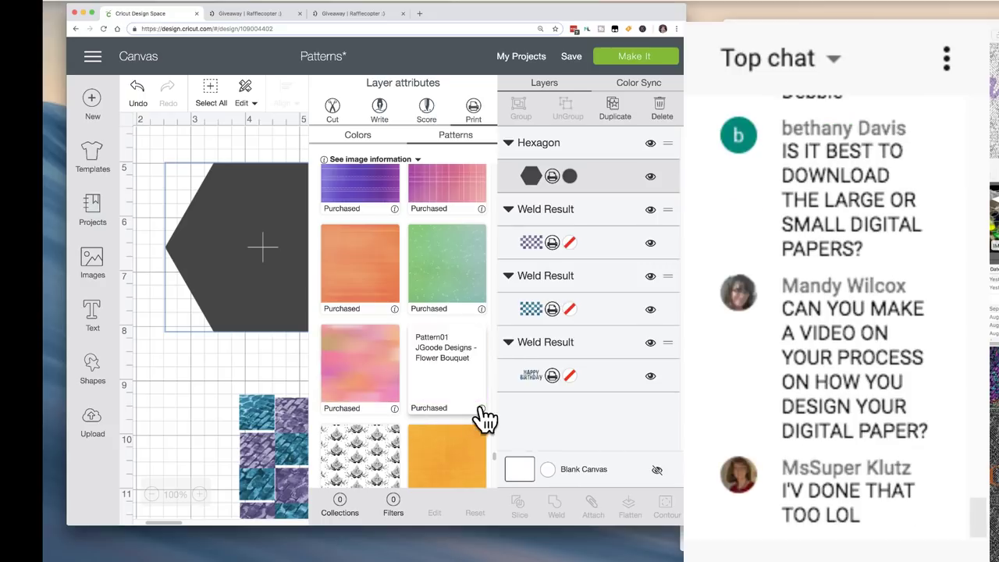
Fill the hexagon with the uploaded blue, green and yellow cobblestone pattern
scroll(388, 390, down, 15)
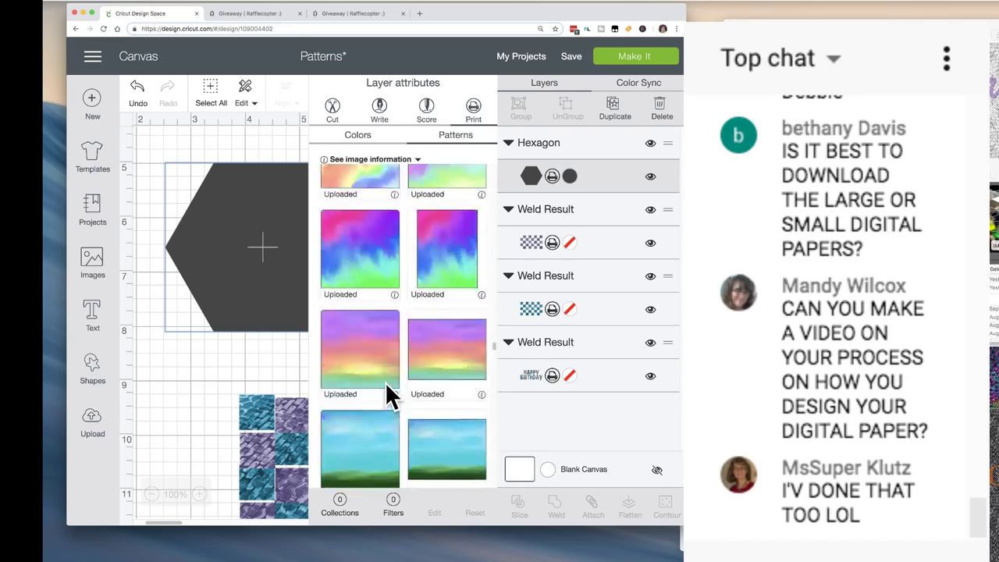
scroll(388, 394, down, 20)
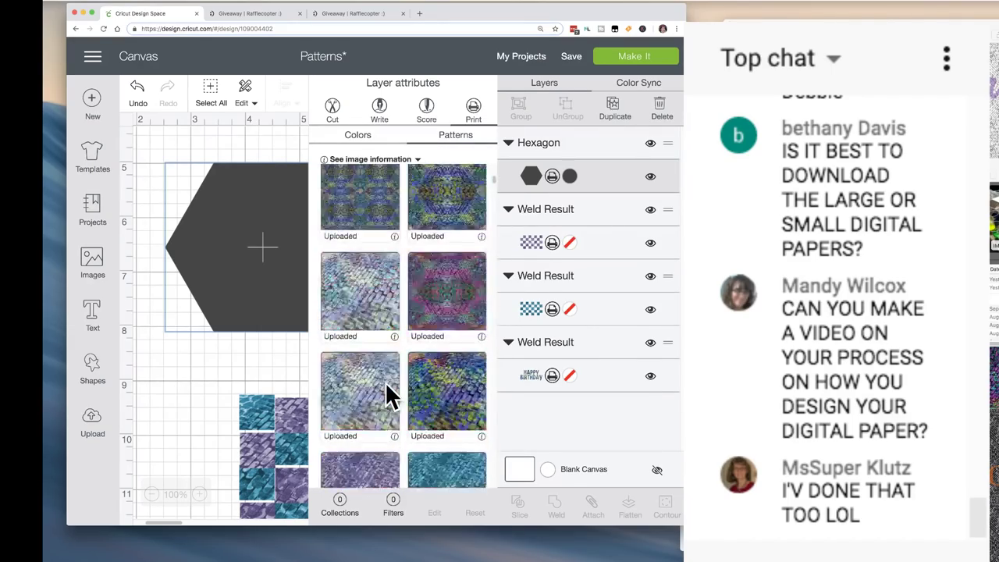
scroll(388, 394, down, 20)
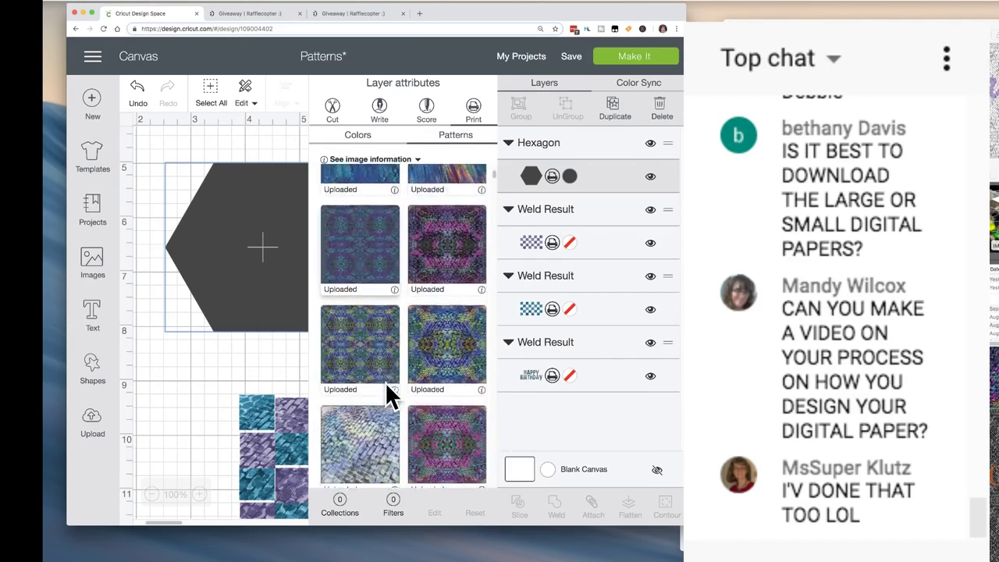
scroll(386, 384, down, 5)
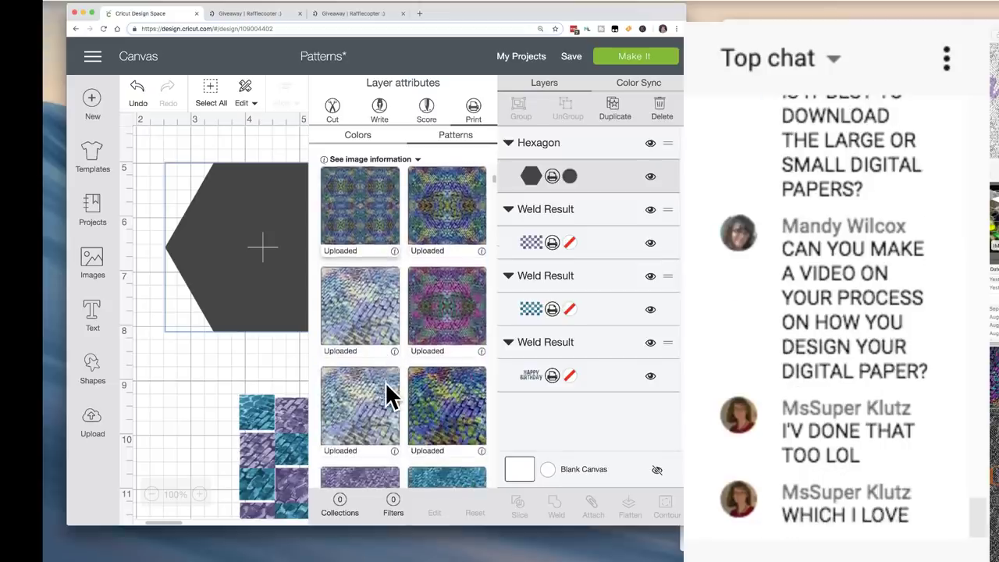
scroll(388, 396, down, 3)
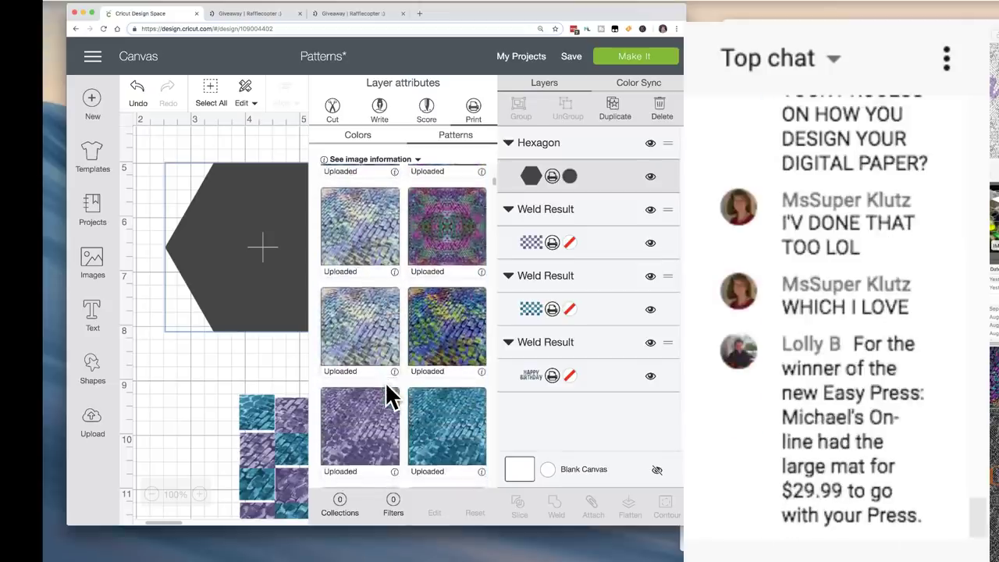
click(448, 332)
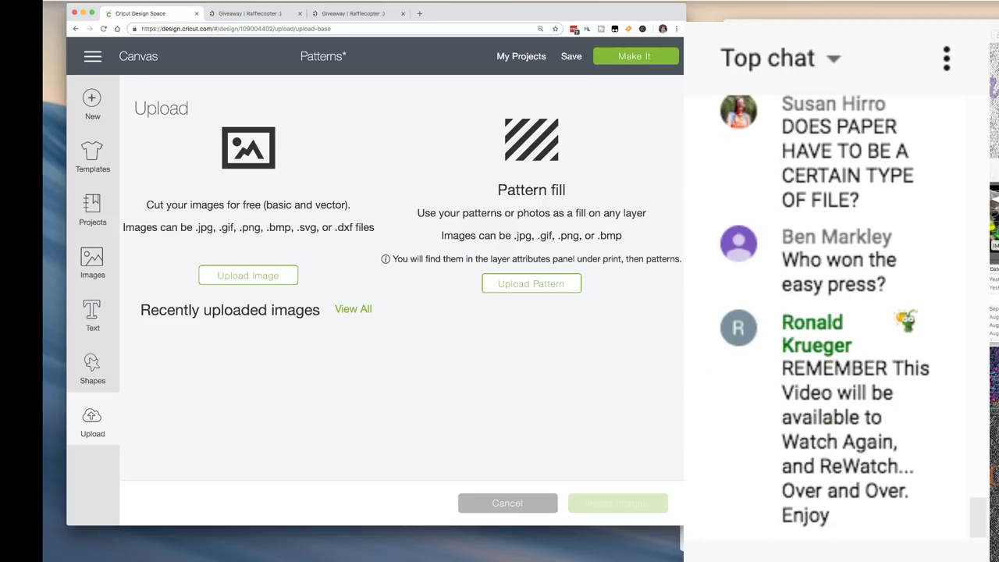
Check the file types accepted for pattern fill uploads, and shift the hexagon slightly on the canvas
click(93, 424)
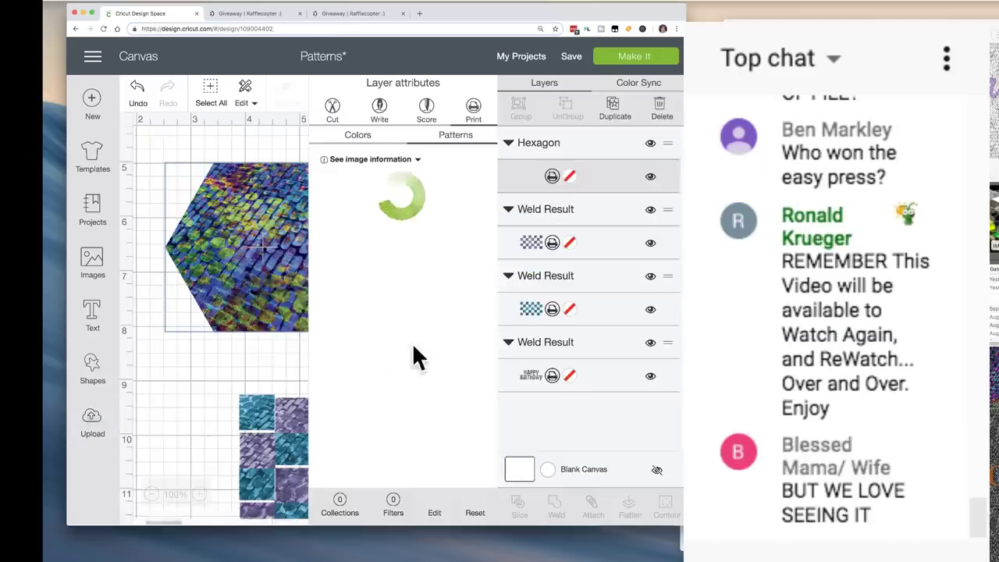
click(204, 357)
drag(292, 269, 310, 266)
Open the hexagon's pattern fill for editing and enlarge the pattern's scale to 394
click(535, 178)
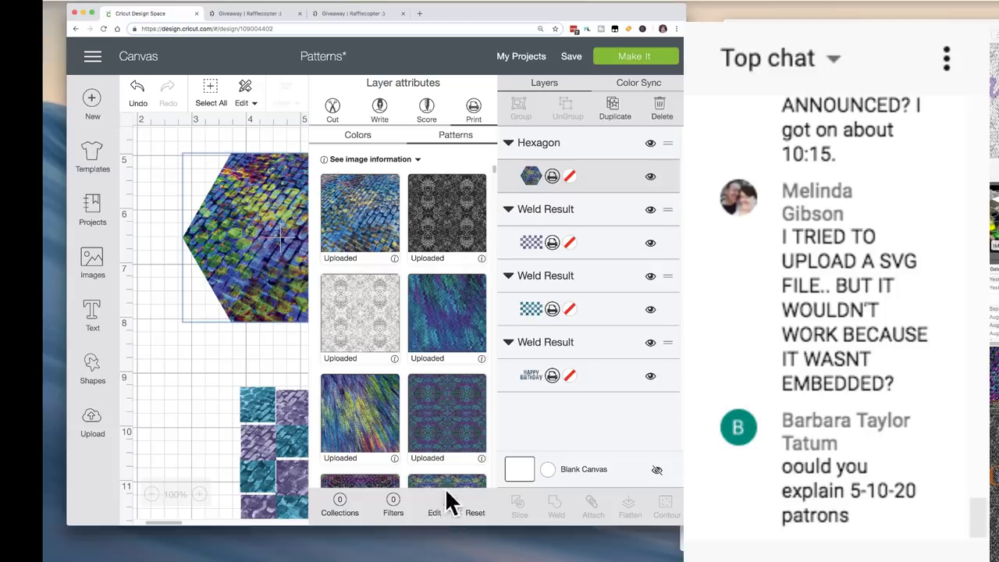
click(435, 515)
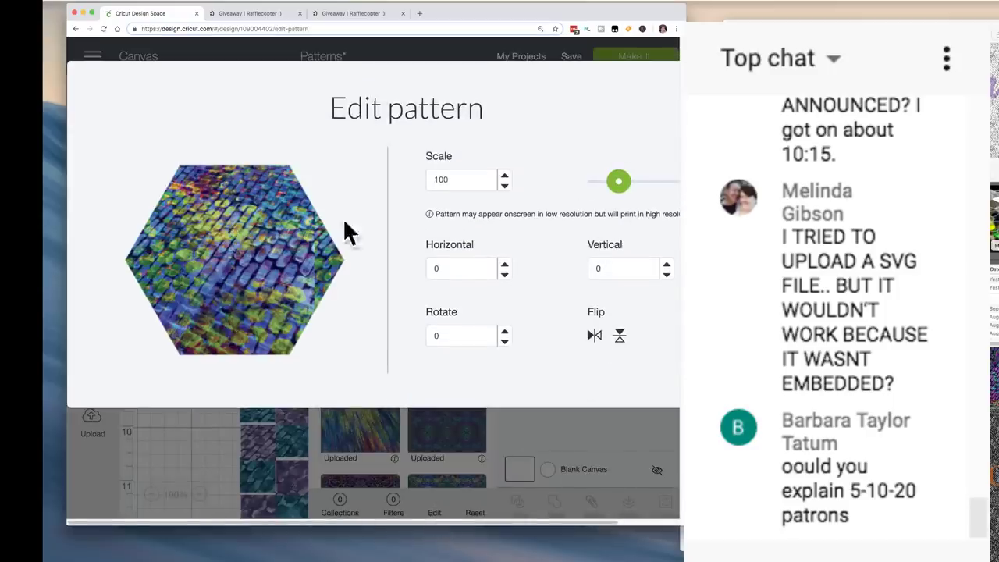
drag(622, 187, 664, 186)
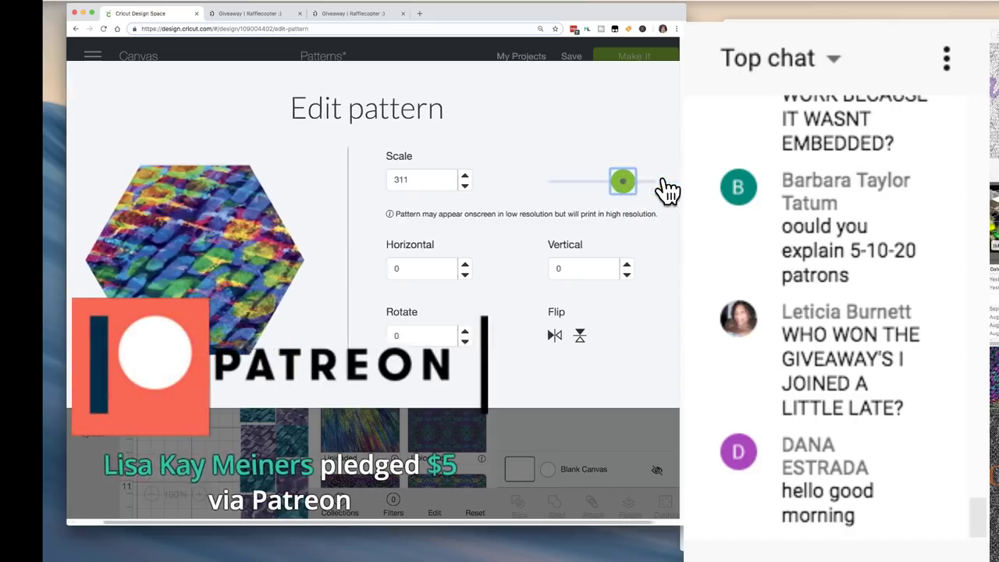
drag(622, 186, 637, 190)
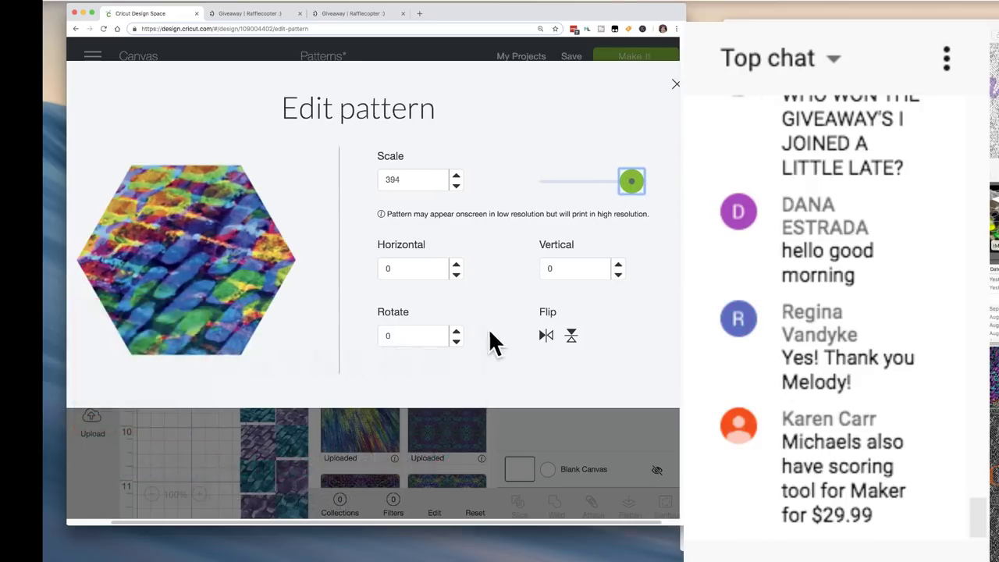
Set the rotation of the hexagon's pattern to 200
click(456, 332)
double_click(456, 331)
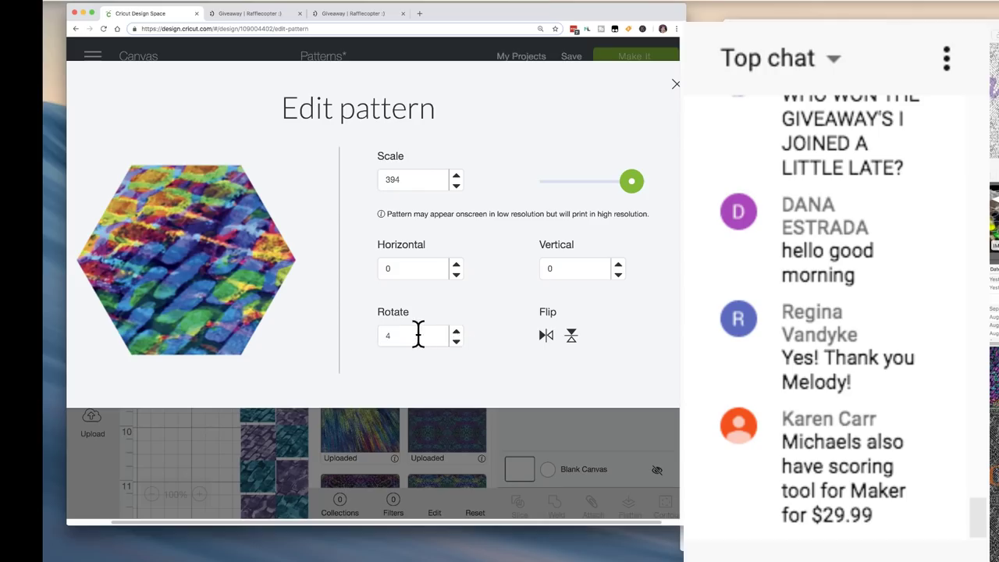
double_click(417, 336)
text(200)
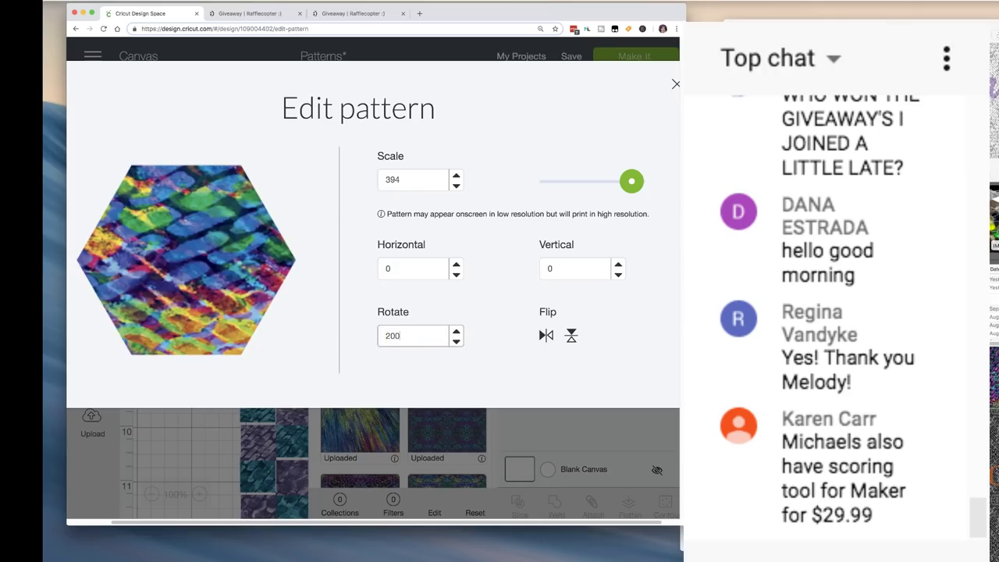
Flip the pattern horizontally, and flip it vertically and back again
click(547, 338)
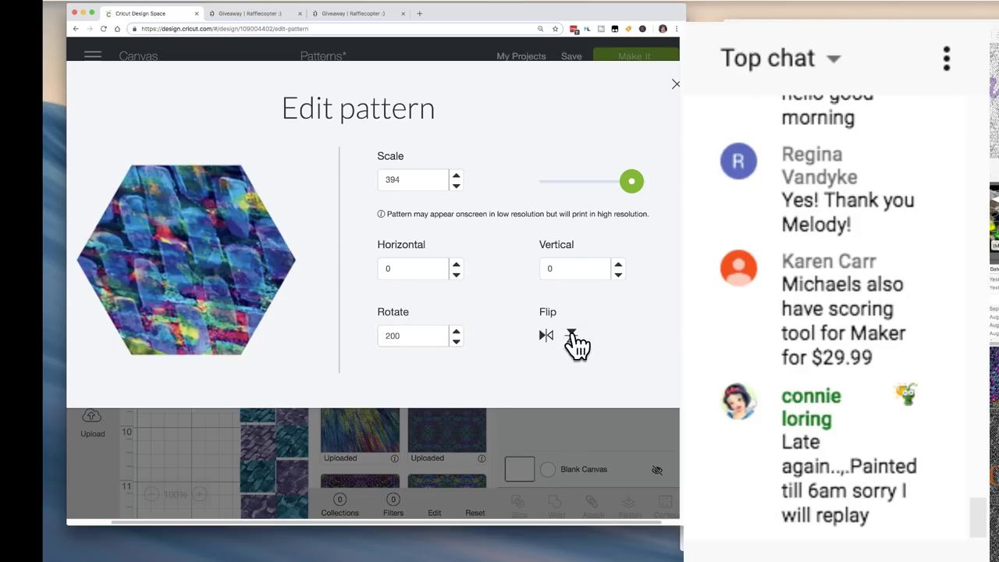
click(572, 336)
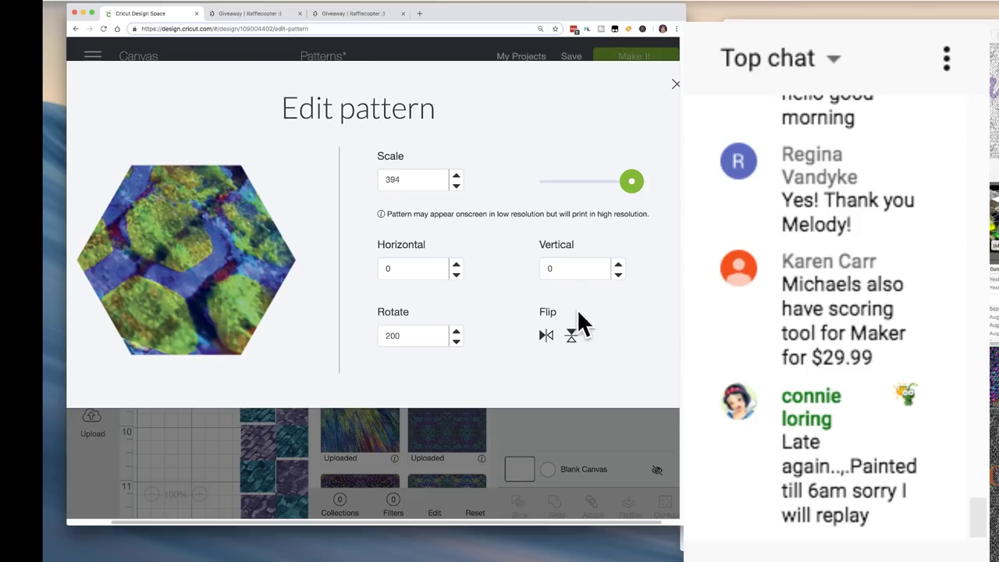
click(571, 335)
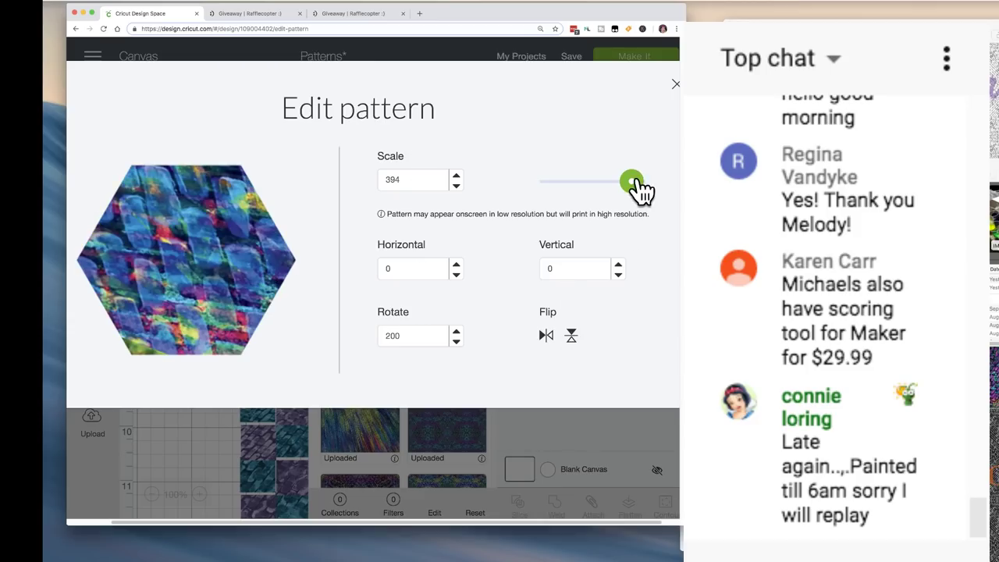
Reduce the pattern's scale to 101 and flip it vertically and horizontally
drag(635, 181, 570, 187)
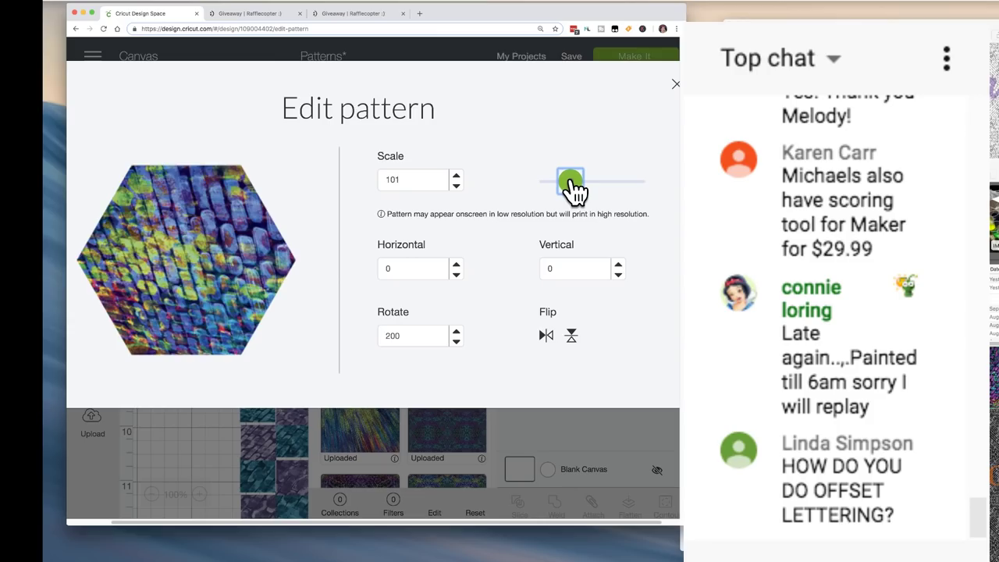
click(572, 336)
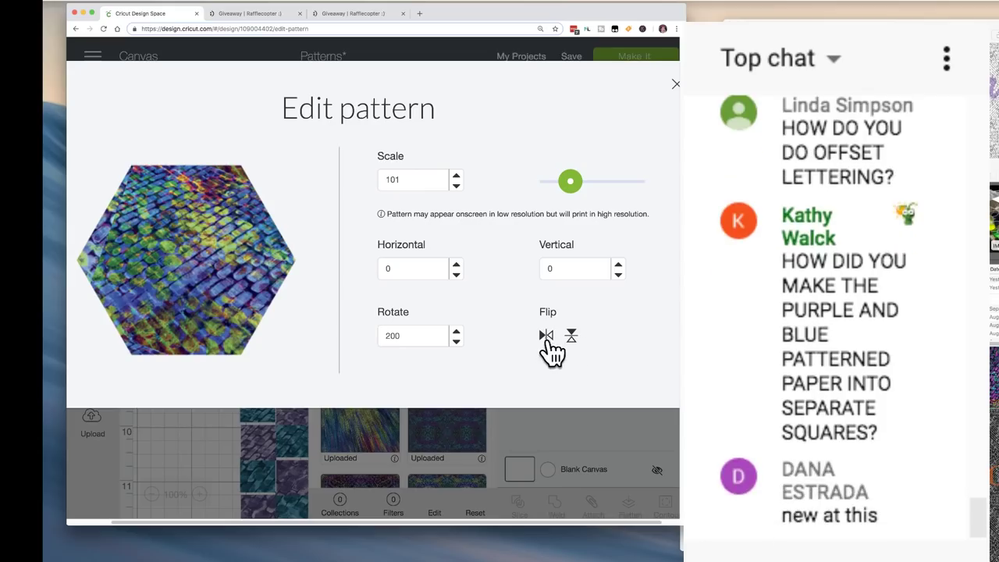
click(546, 335)
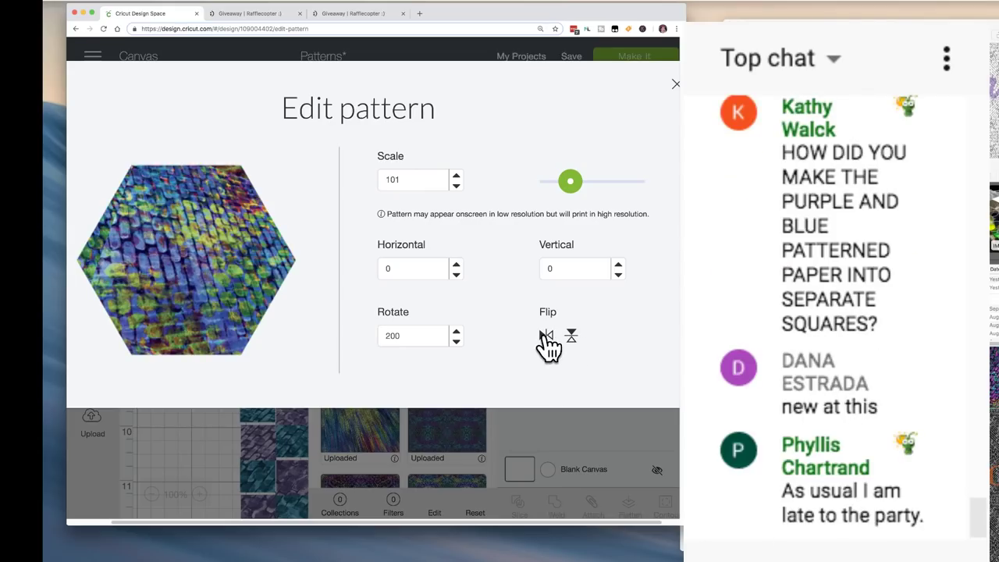
Set the pattern's rotation to 0 and flip it both vertically and horizontally again
double_click(393, 336)
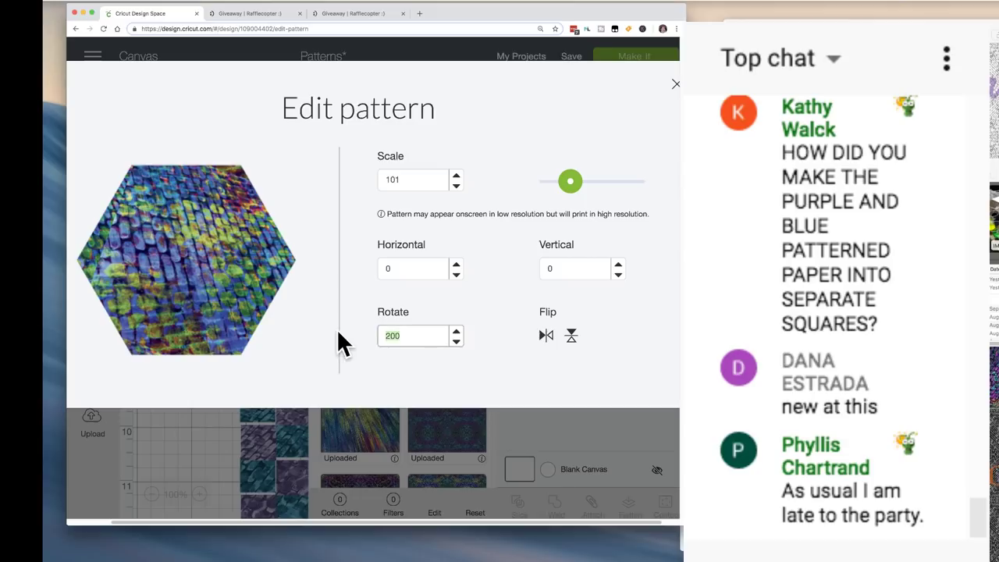
text(0)
click(351, 339)
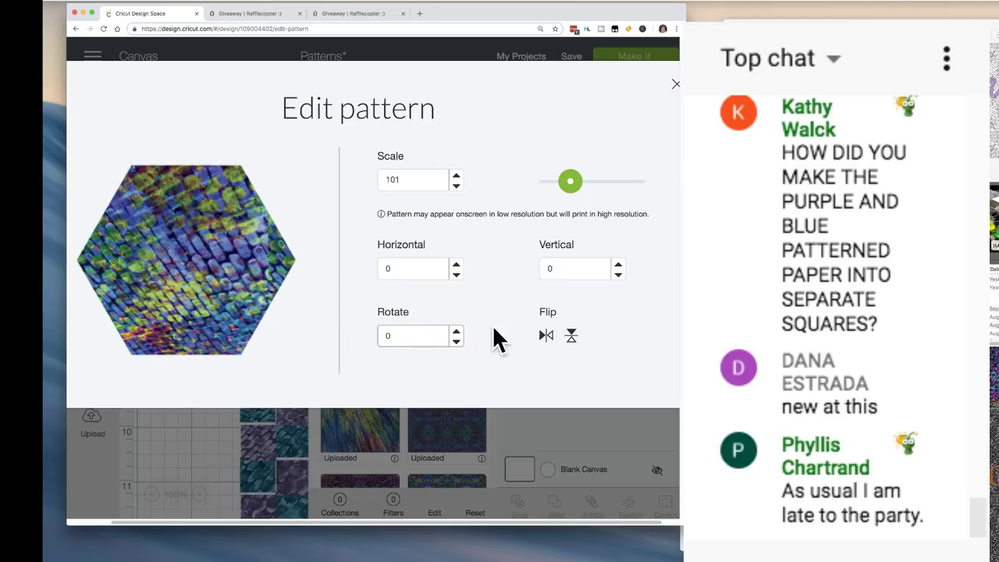
click(571, 334)
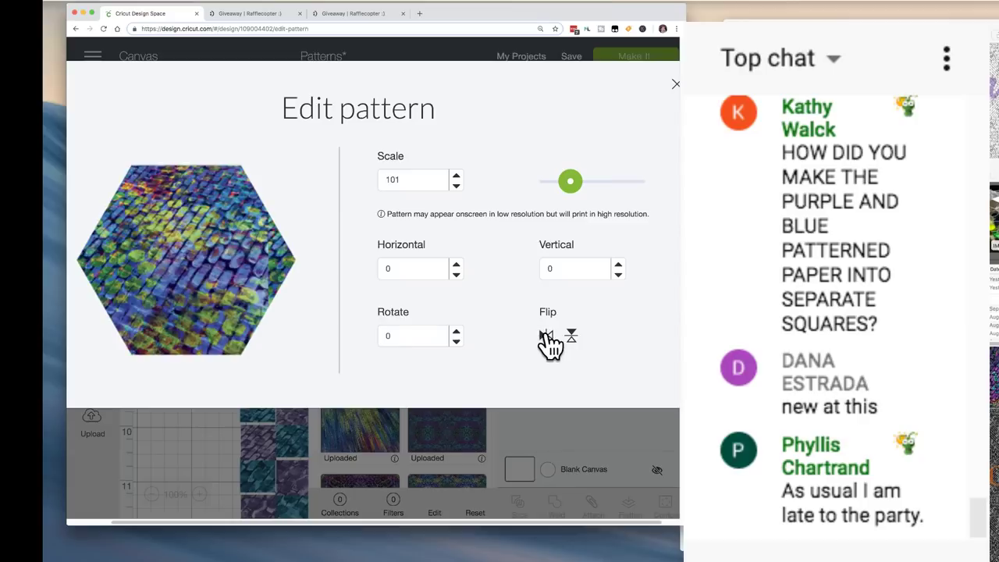
click(546, 335)
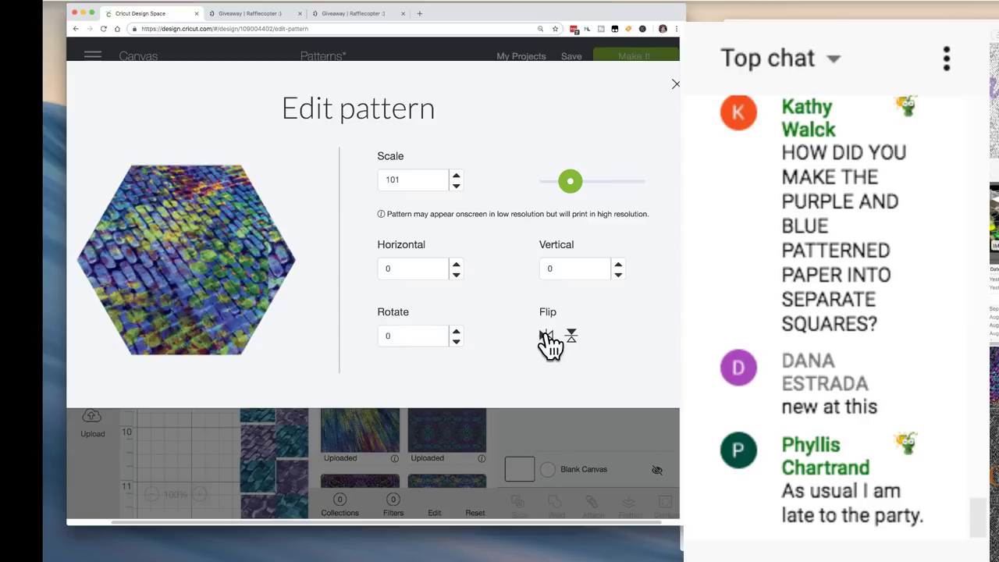
Finish editing the pattern and move the hexagon down so it overlaps the upper edge of the purple and teal checkered squares
click(675, 84)
click(201, 337)
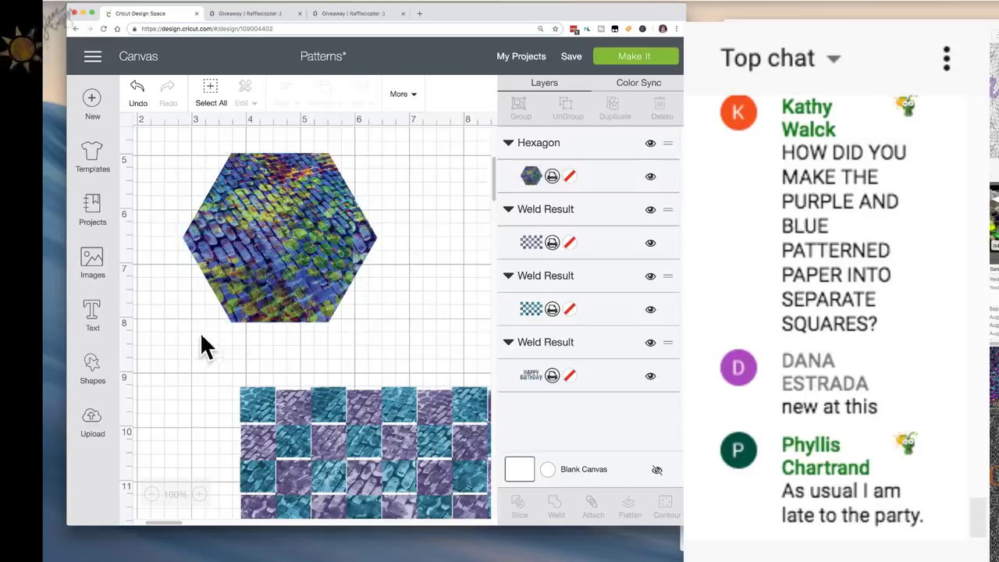
drag(264, 287, 330, 390)
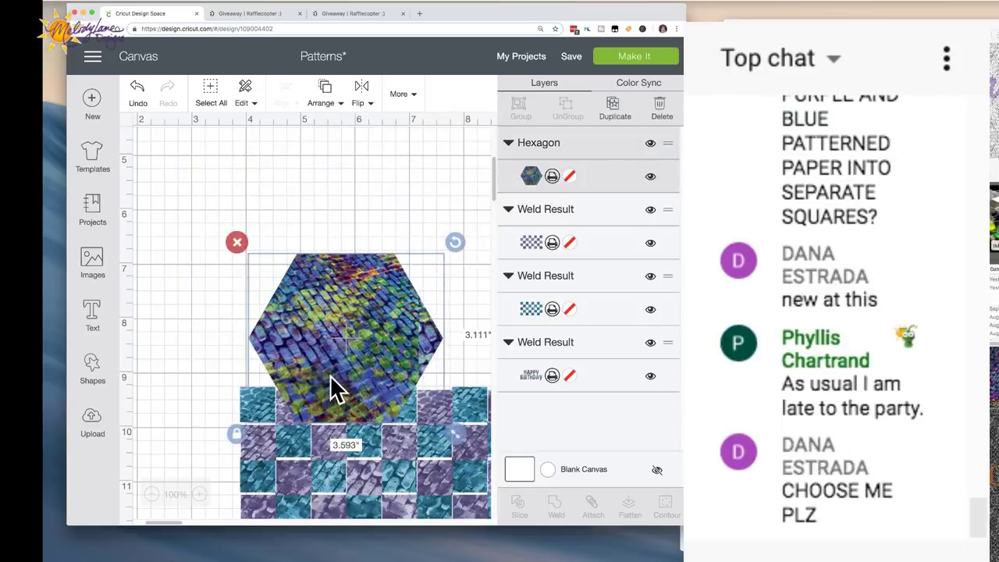
Add the text FALL to the canvas and set its font to Arial Black
click(109, 309)
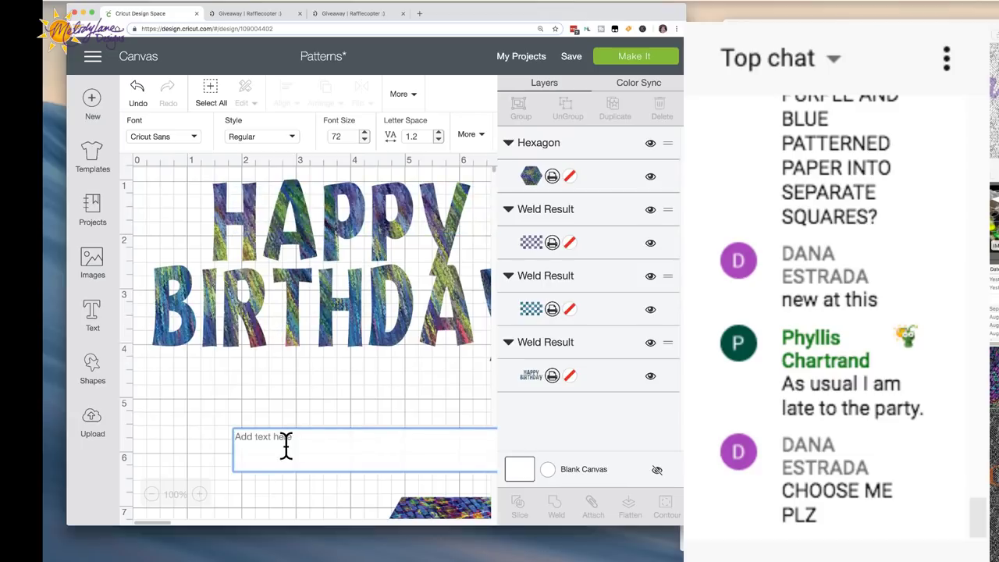
text(FALL)
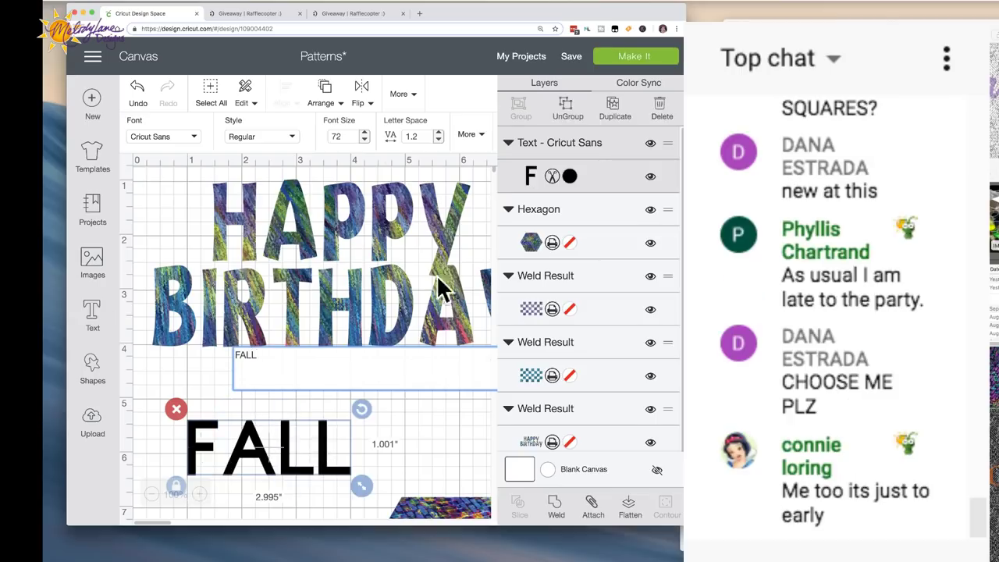
click(194, 138)
click(392, 103)
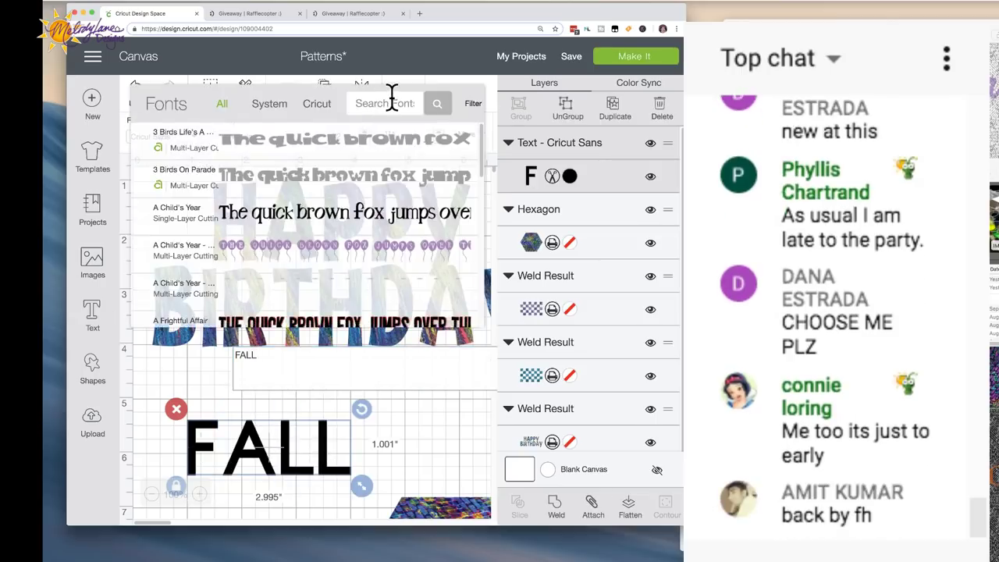
text(ar;)
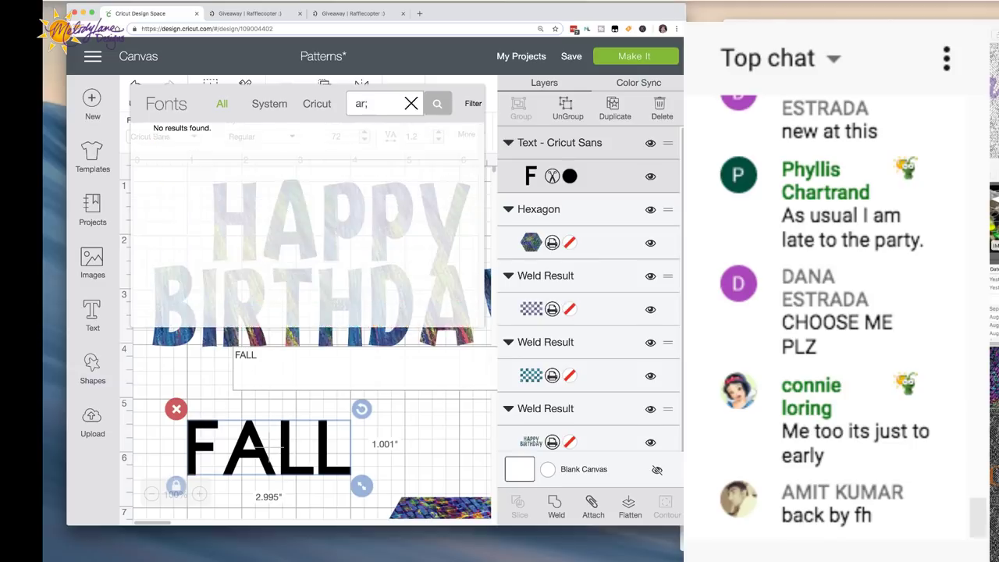
key(BackSpace)
text(l)
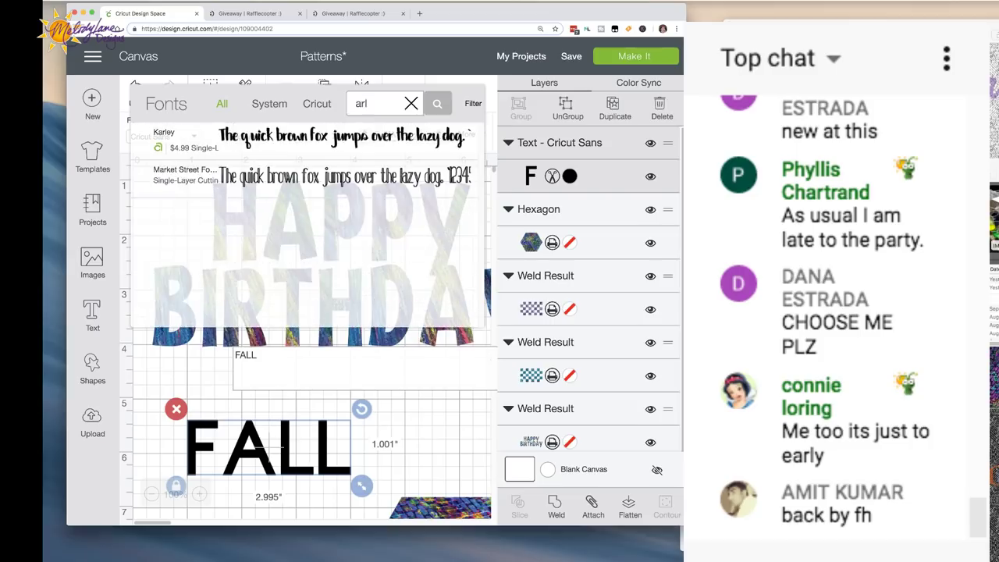
drag(389, 104, 352, 102)
text(Ari)
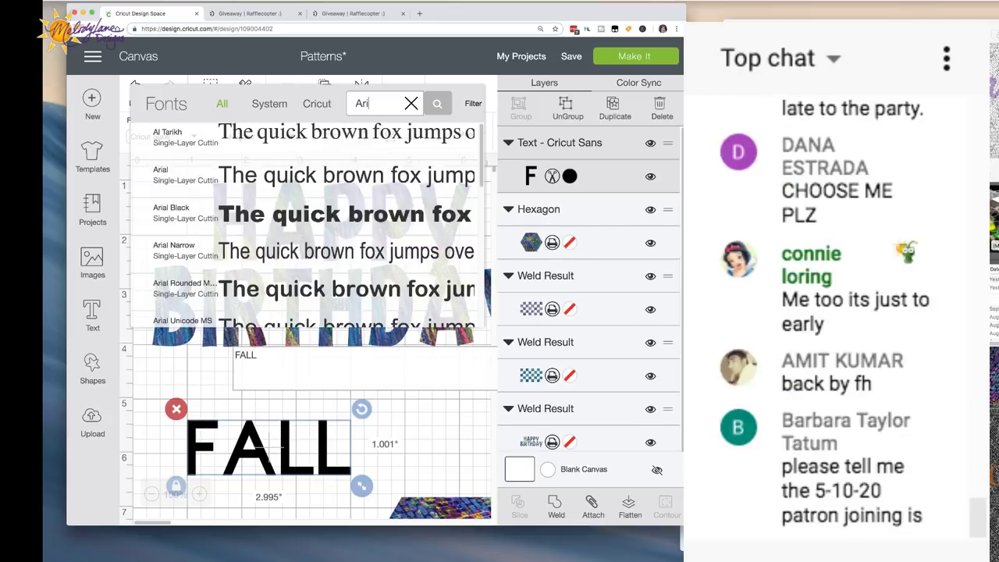
click(290, 223)
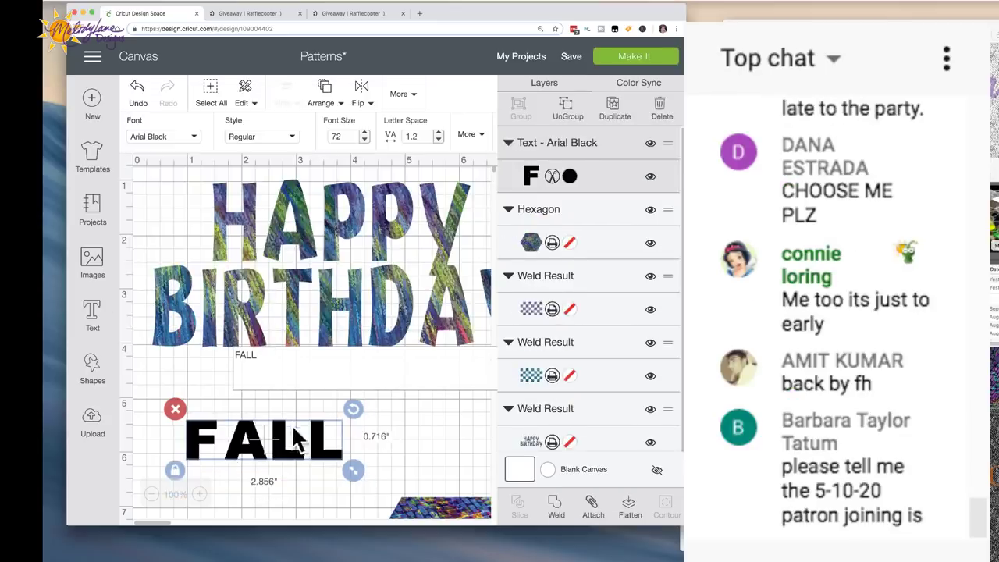
Move FALL directly below the BIRTHDAY lettering and, with proportions unlocked, stretch it to about 3.07 by 1.54 inches
drag(293, 428, 299, 408)
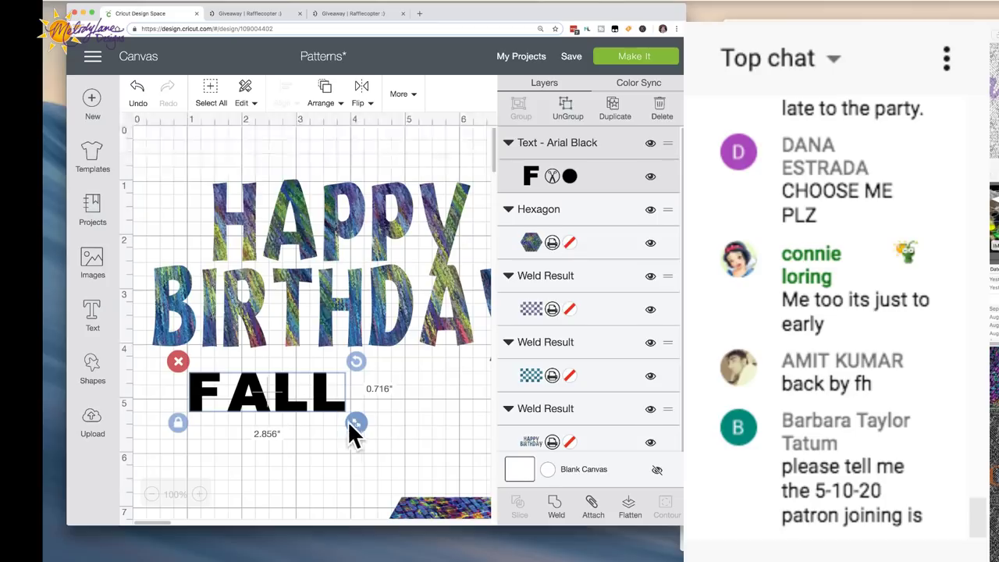
click(179, 423)
drag(358, 421, 368, 466)
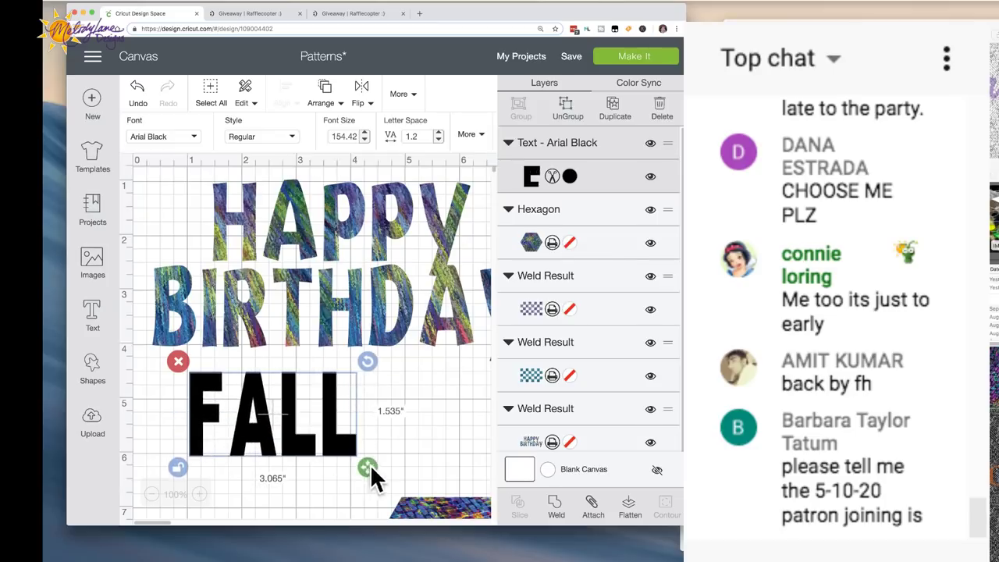
Change the FALL text from Cut to Print and fill it with the uploaded mottled orange pattern
click(571, 176)
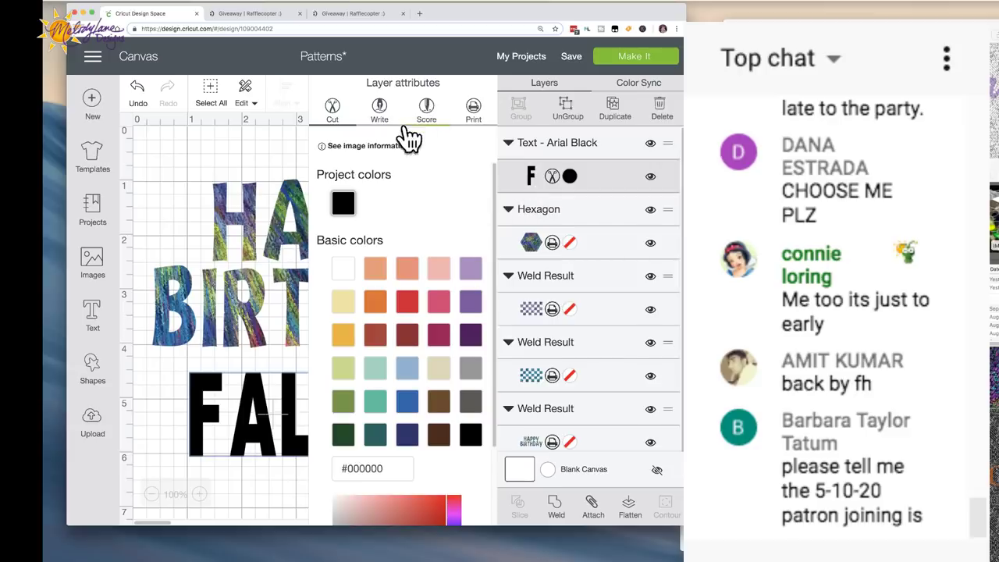
click(477, 114)
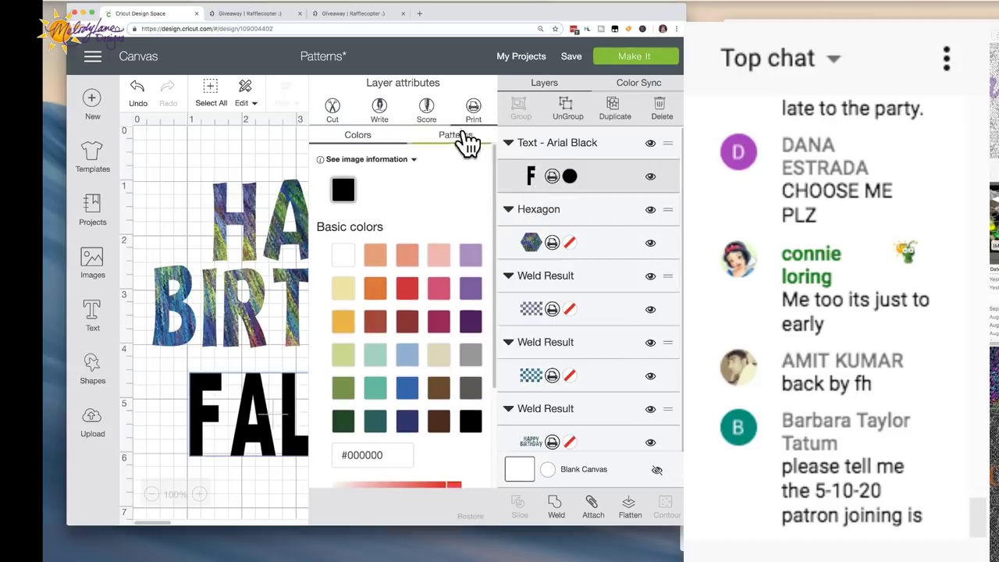
click(462, 134)
scroll(415, 310, down, 10)
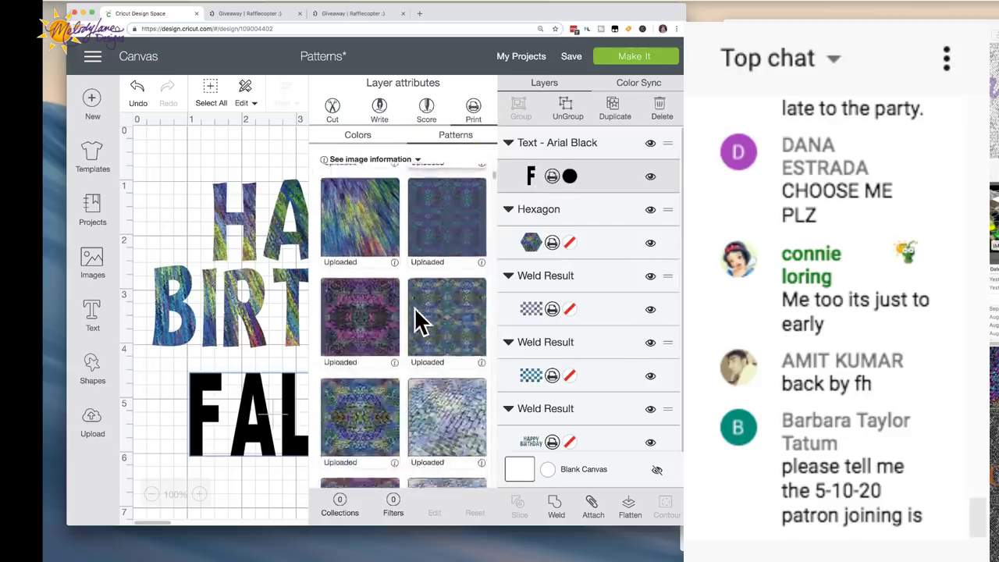
scroll(418, 316, up, 2)
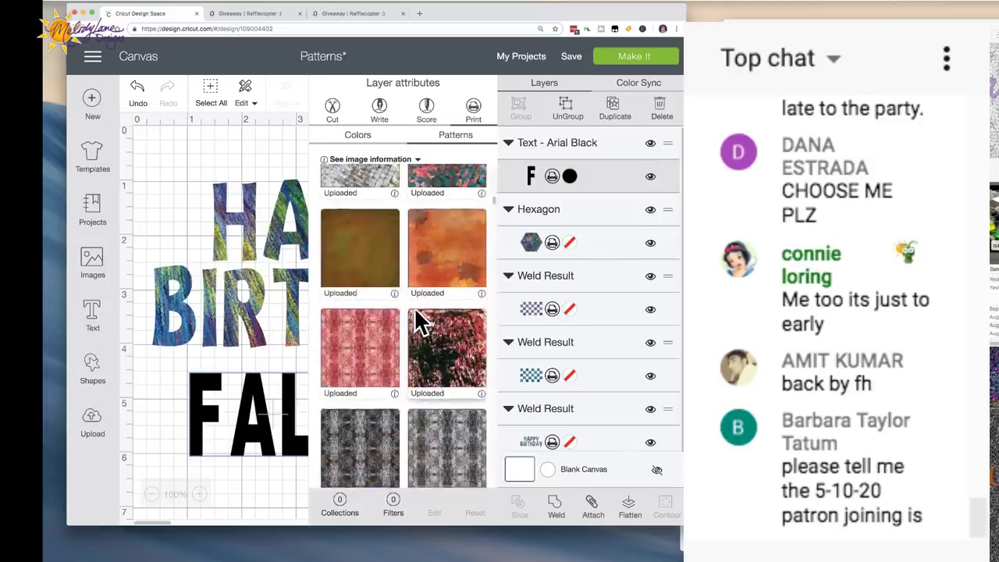
click(441, 285)
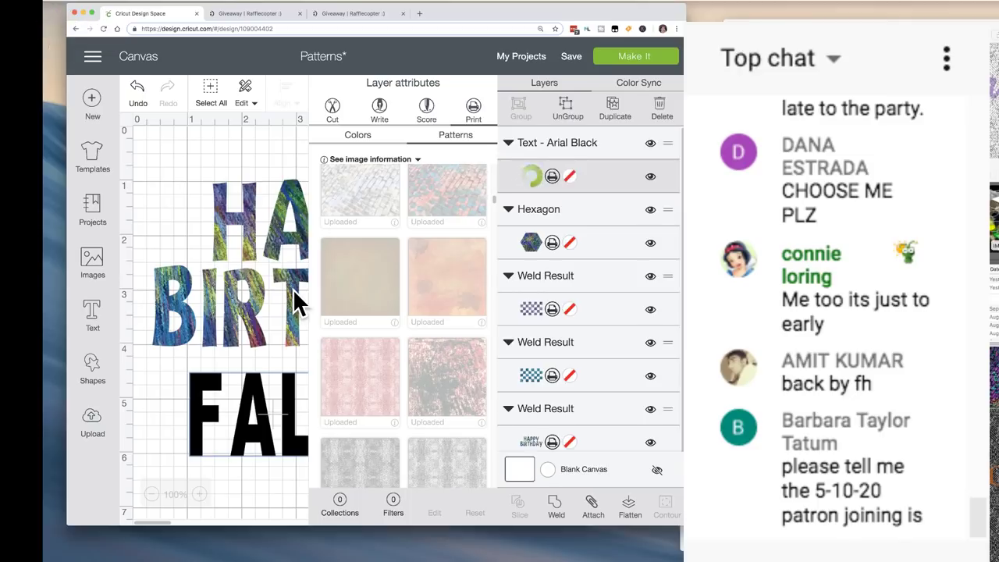
View the pattern fill choices for the HAPPY BIRTHDAY lettering, and reselect the FALL text
click(228, 278)
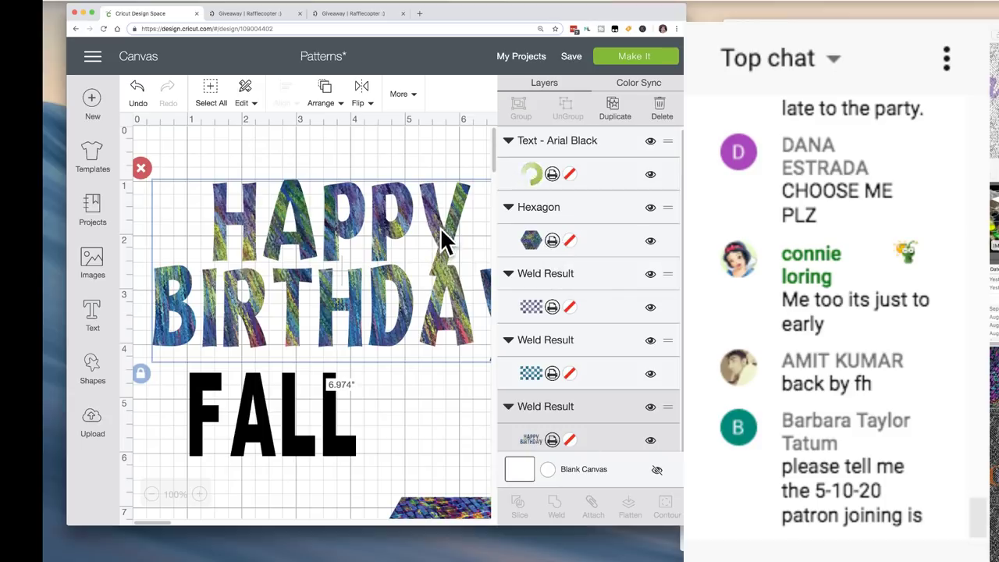
click(552, 440)
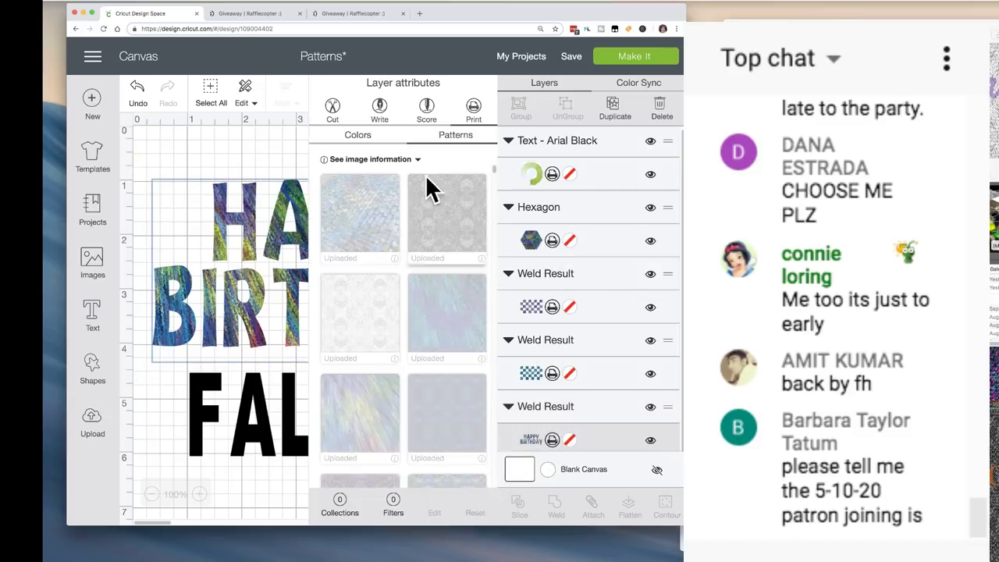
click(265, 437)
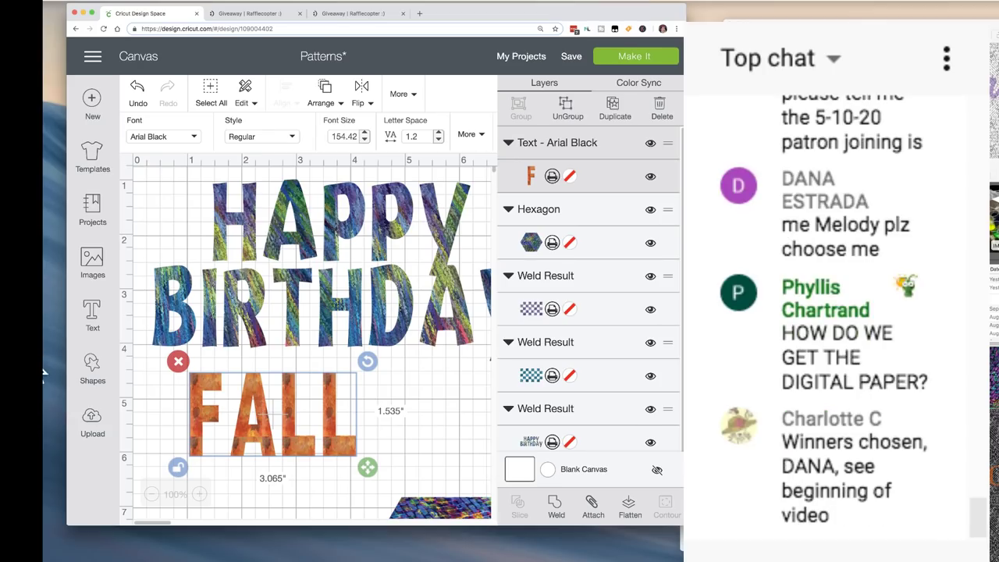
Enlarge the FALL text to about 5.13 by 2.74 inches and place it just below the BIRTHDAY lettering
drag(295, 420, 306, 406)
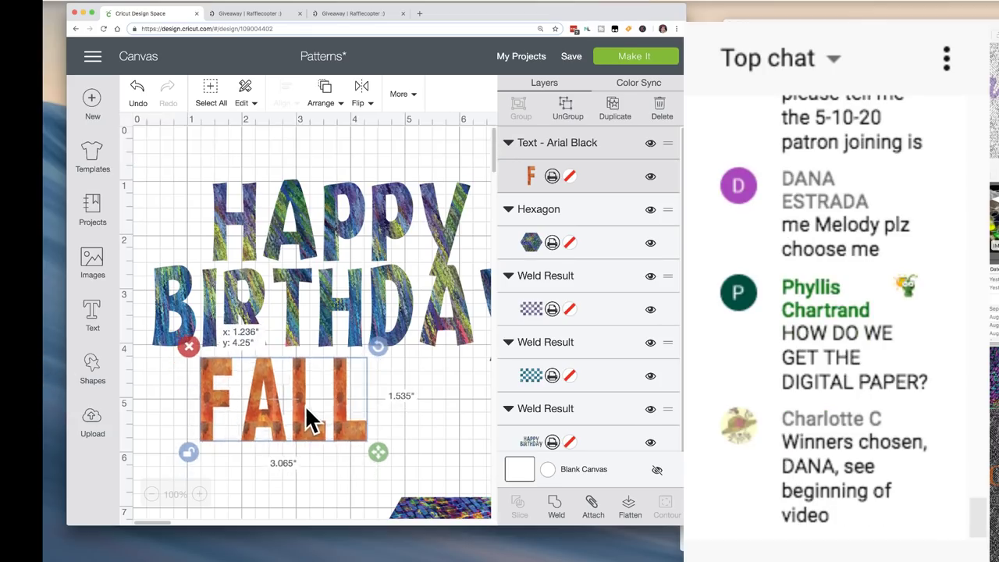
drag(379, 458, 488, 526)
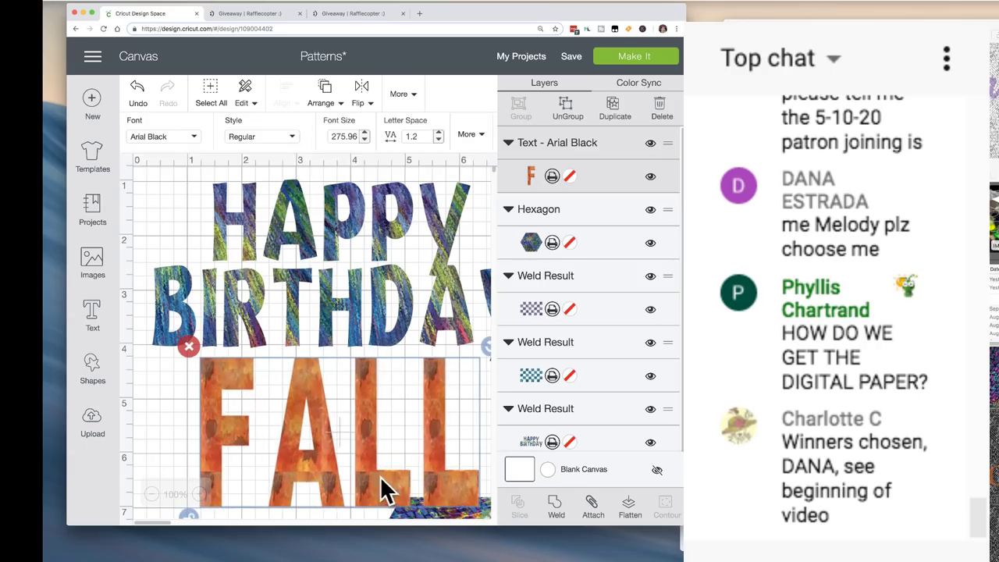
drag(379, 491, 346, 461)
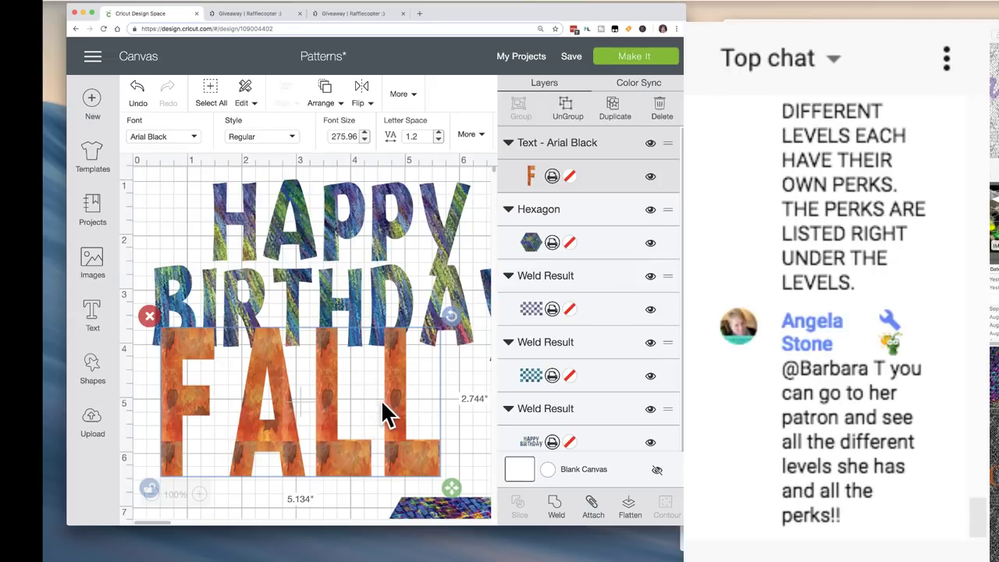
click(320, 283)
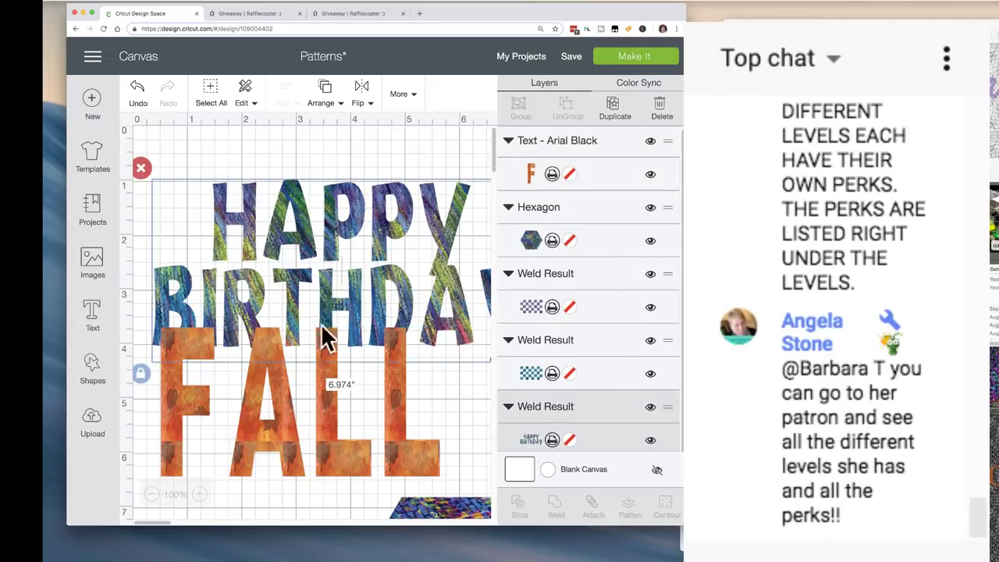
mouse_move(324, 335)
mouse_down()
mouse_move(326, 404)
mouse_move(325, 337)
mouse_up()
Edit the pattern fill of the HAPPY BIRTHDAY lettering and set its scale to 260
click(329, 303)
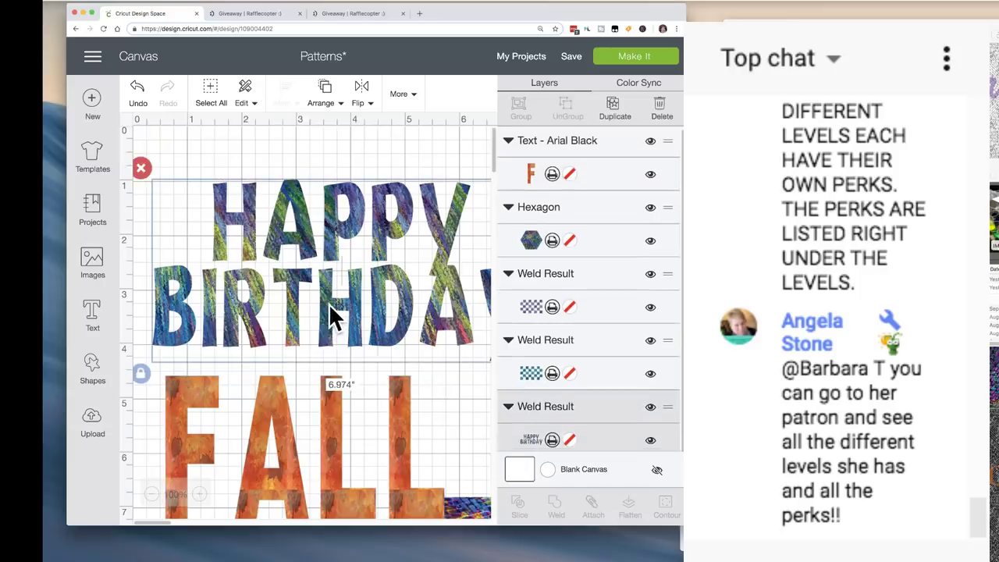
click(551, 441)
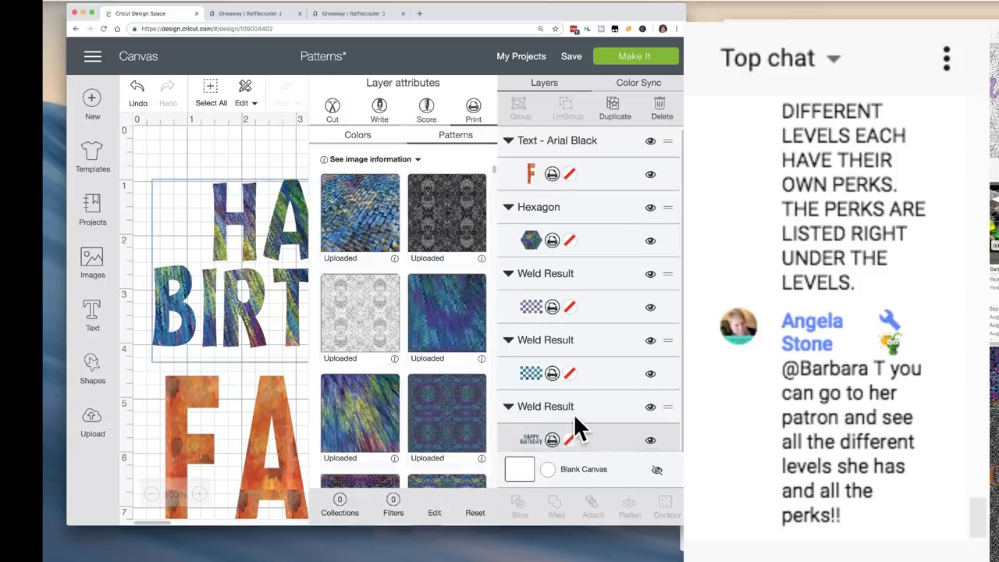
click(437, 516)
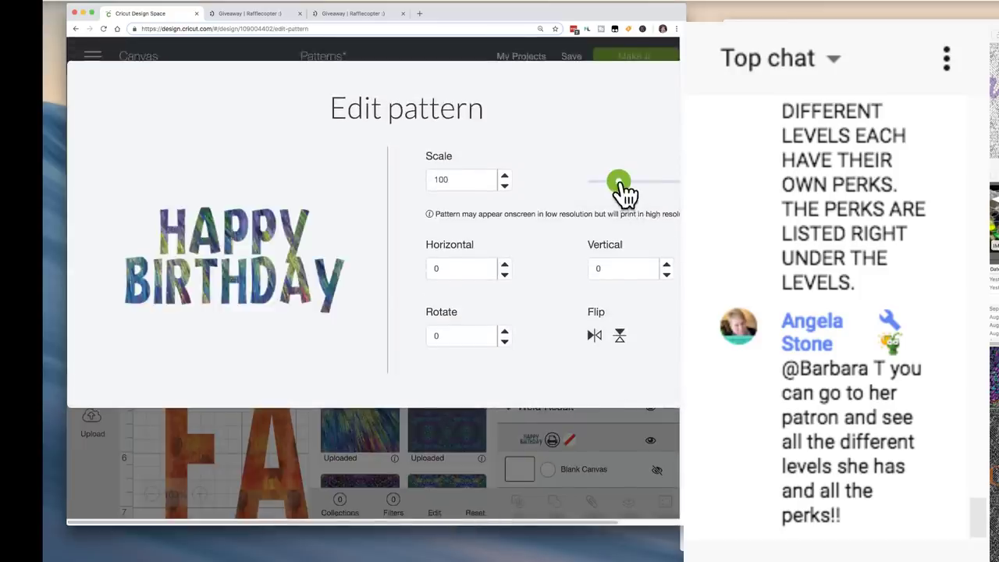
drag(622, 186, 660, 195)
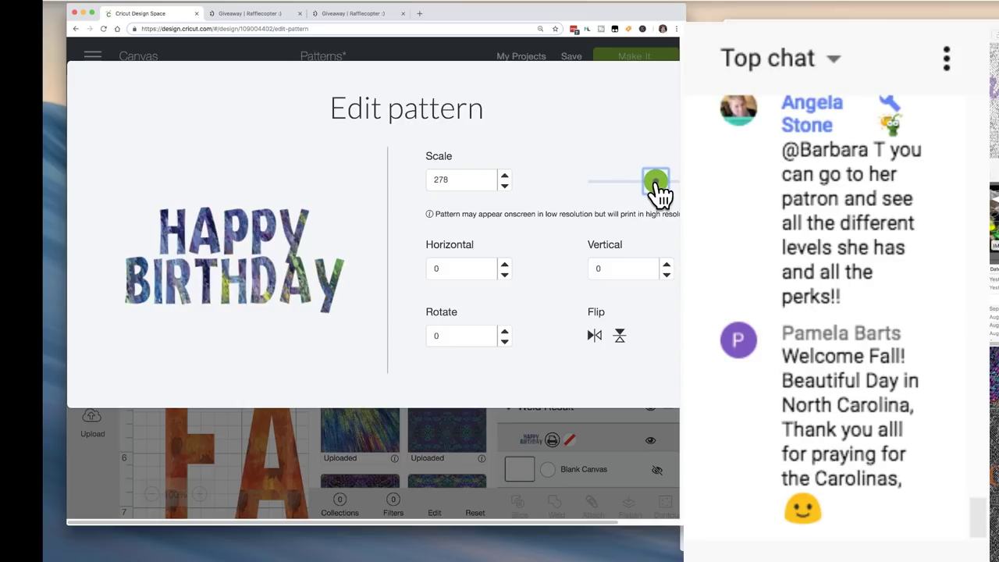
drag(659, 195, 653, 196)
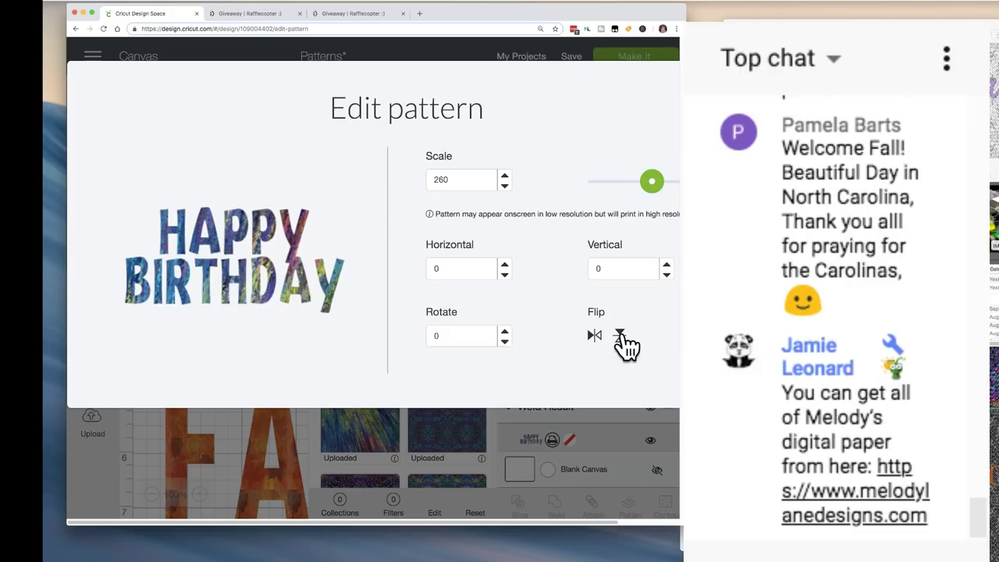
click(134, 458)
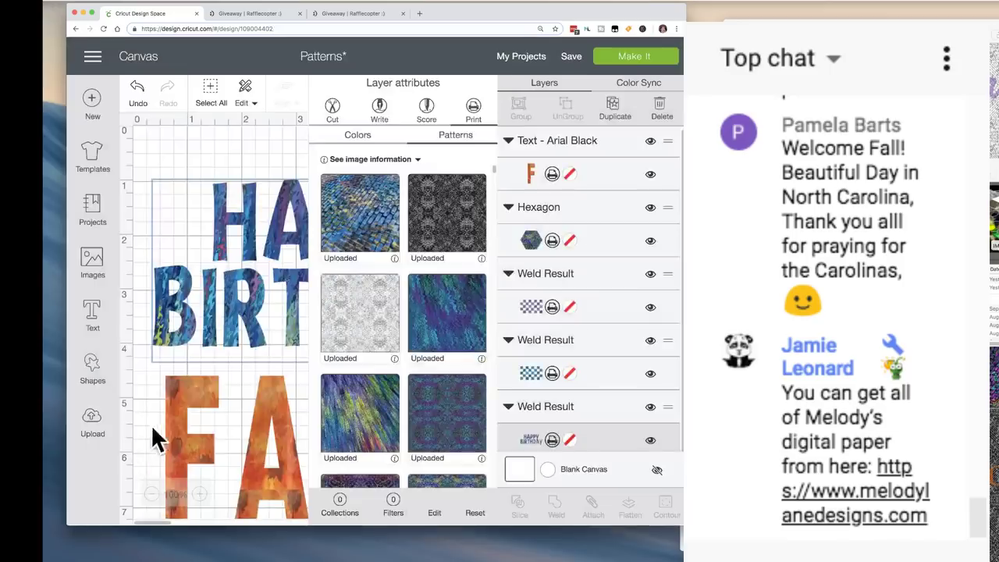
Move the HAPPY BIRTHDAY lettering about one inch to the right and slightly up on the canvas
click(259, 322)
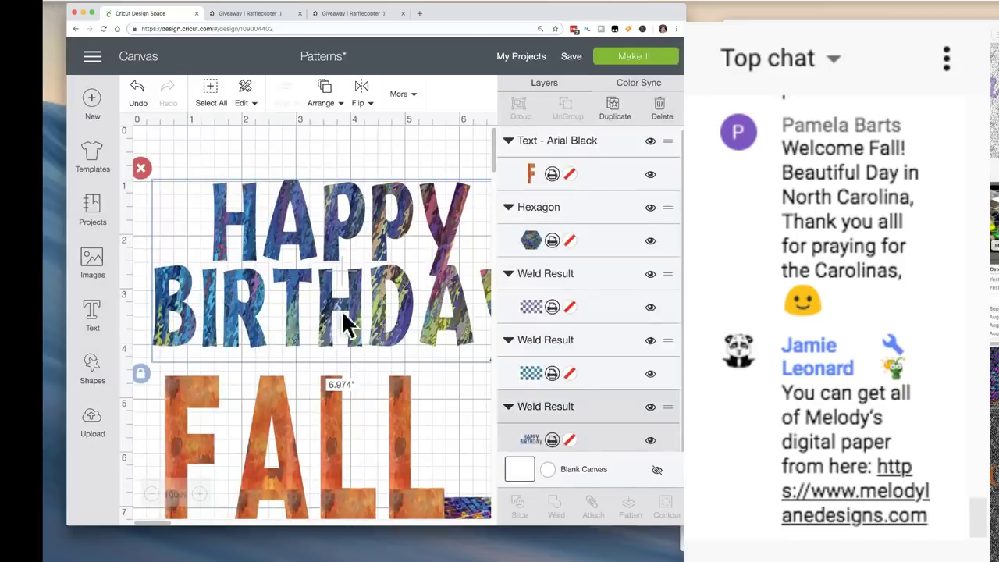
scroll(381, 305, right, 2)
scroll(383, 309, right, 2)
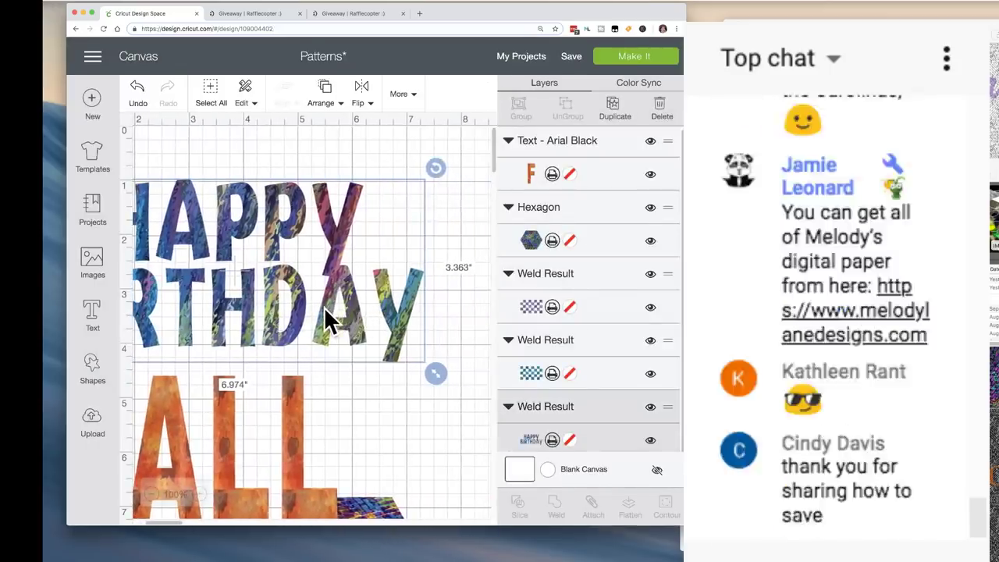
drag(325, 309, 384, 292)
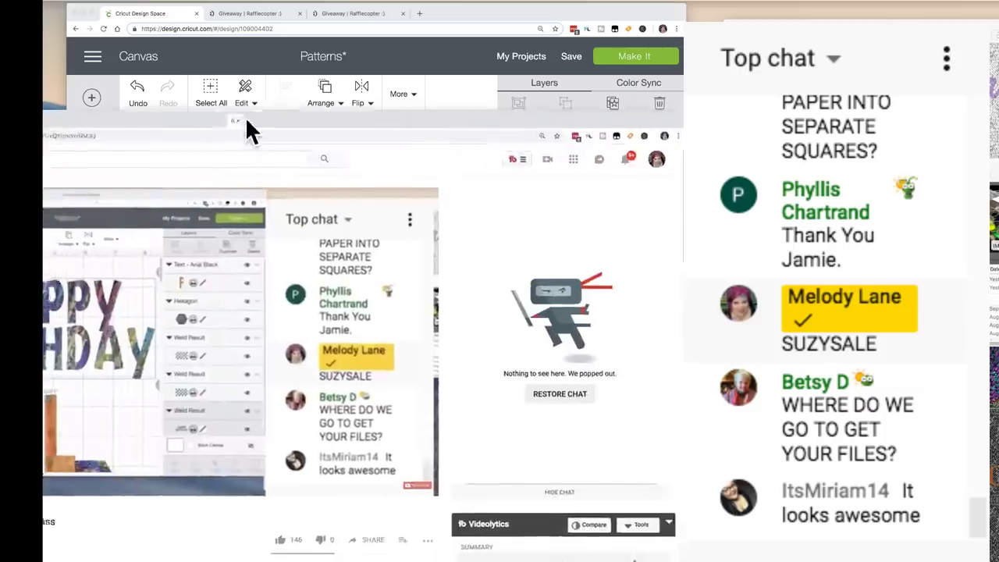
Merge the YouTube live stream tab into the Design Space browser window and open the stream host's channel
drag(246, 129, 378, 8)
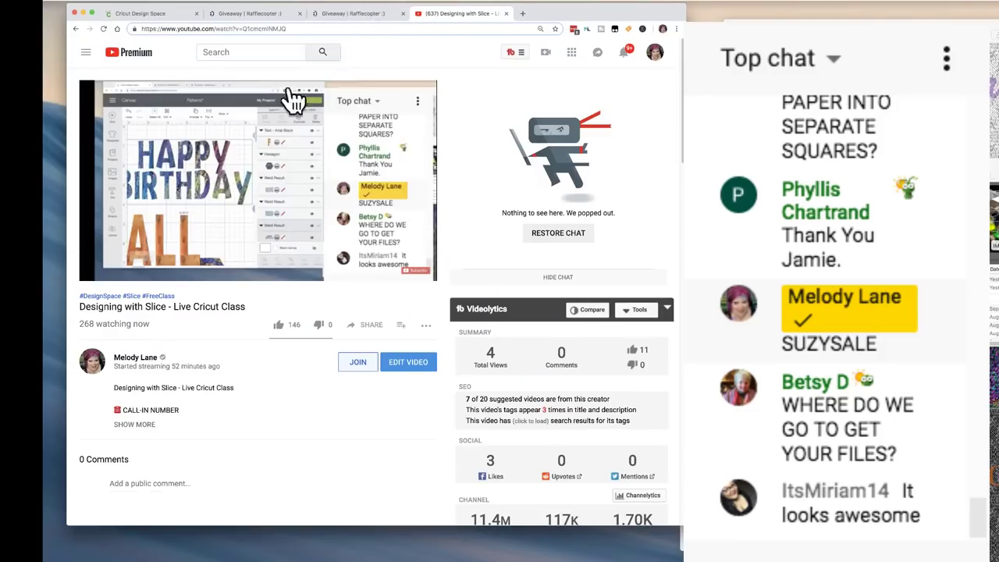
click(133, 361)
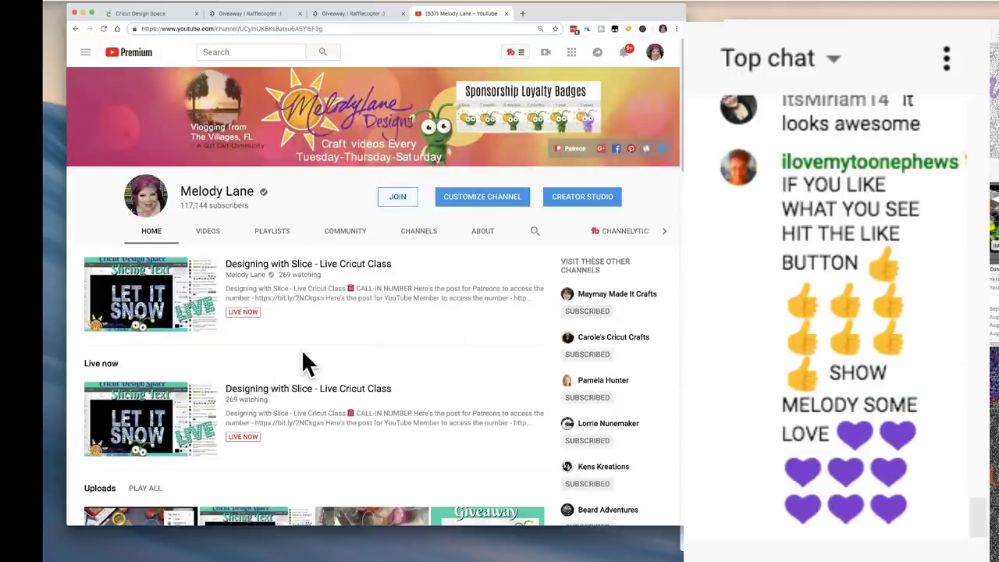
Look through the channel's home page from the uploads to the created playlists, and return to its beginning
scroll(234, 335, down, 3)
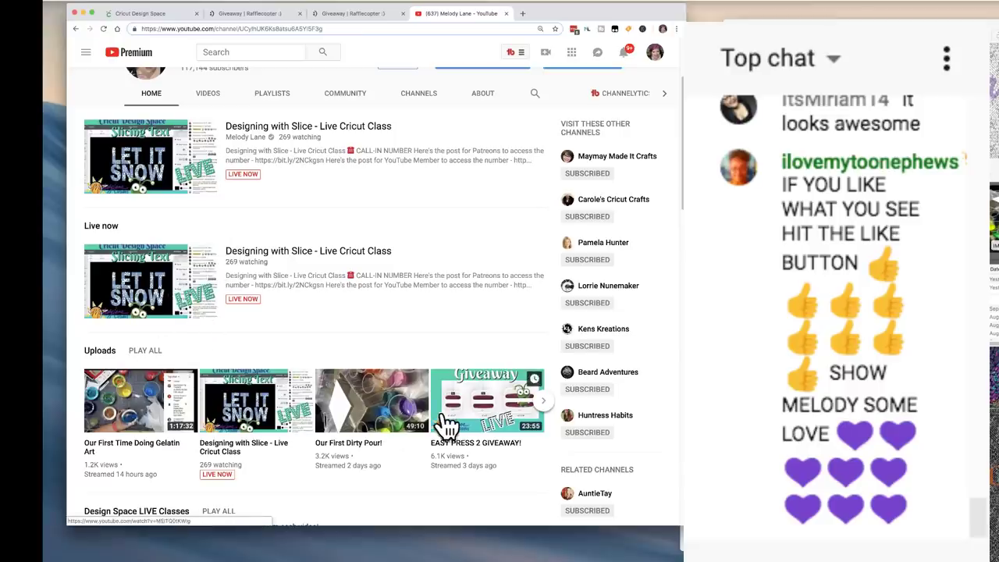
scroll(446, 424, down, 3)
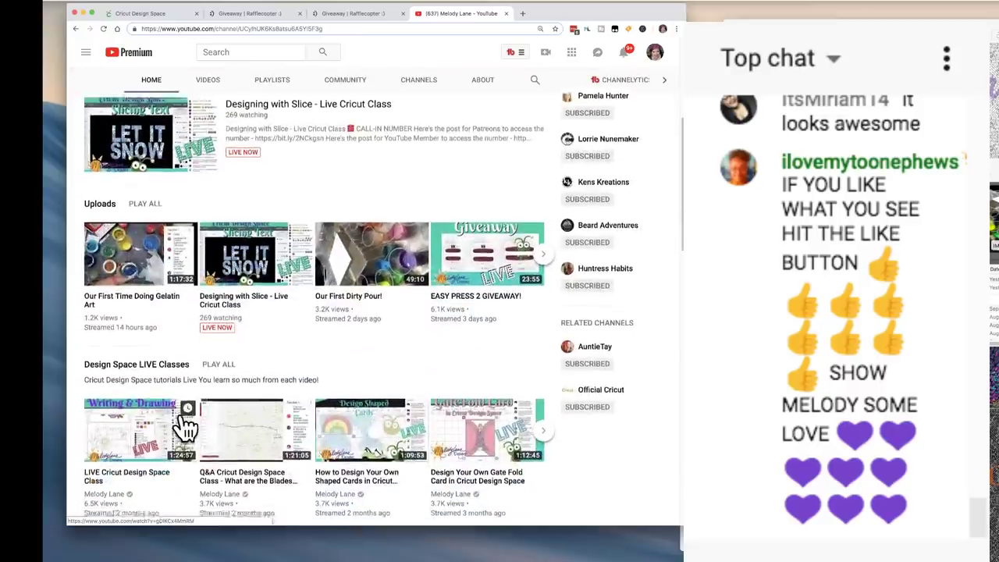
scroll(185, 417, down, 2)
scroll(380, 389, down, 4)
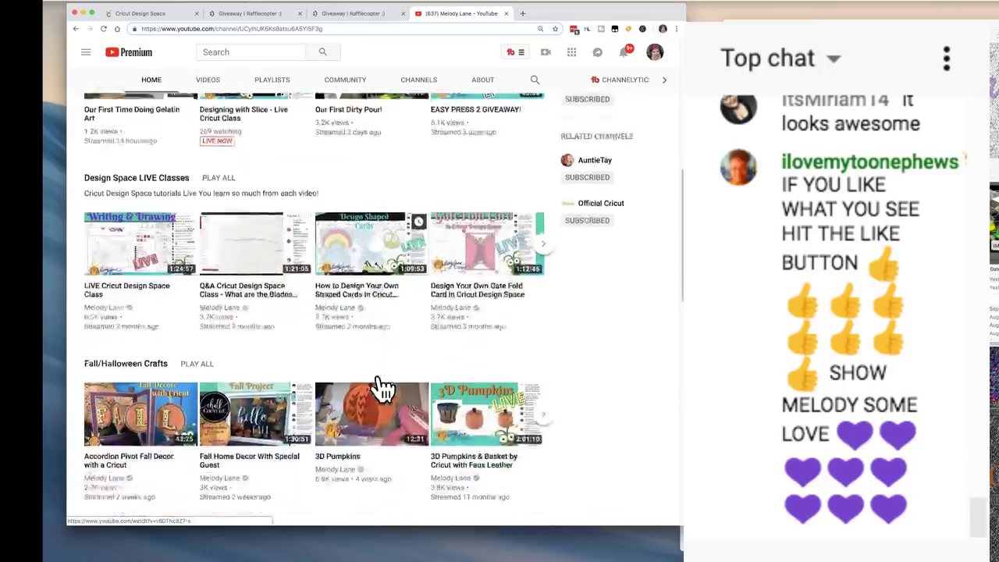
scroll(246, 346, down, 3)
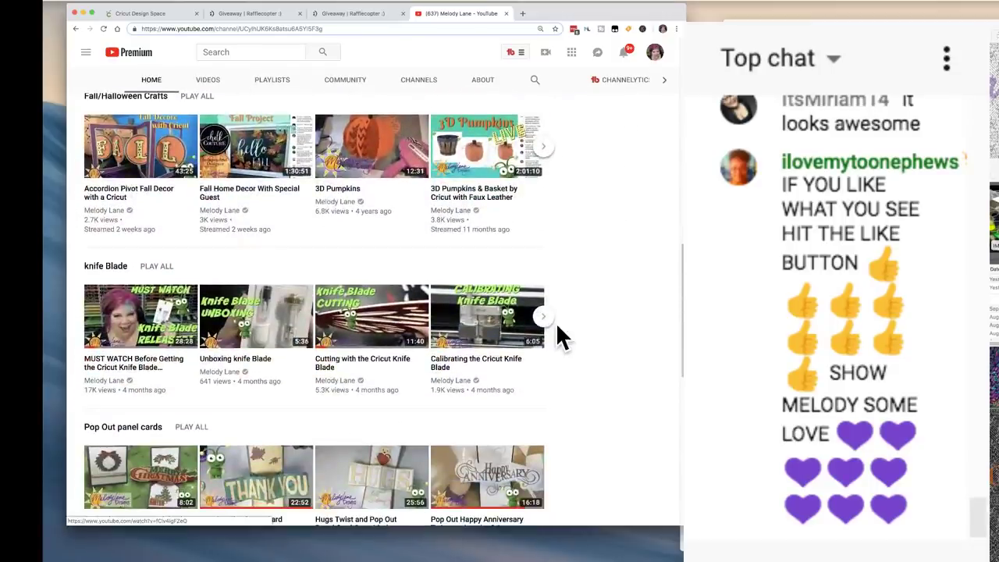
scroll(379, 208, down, 4)
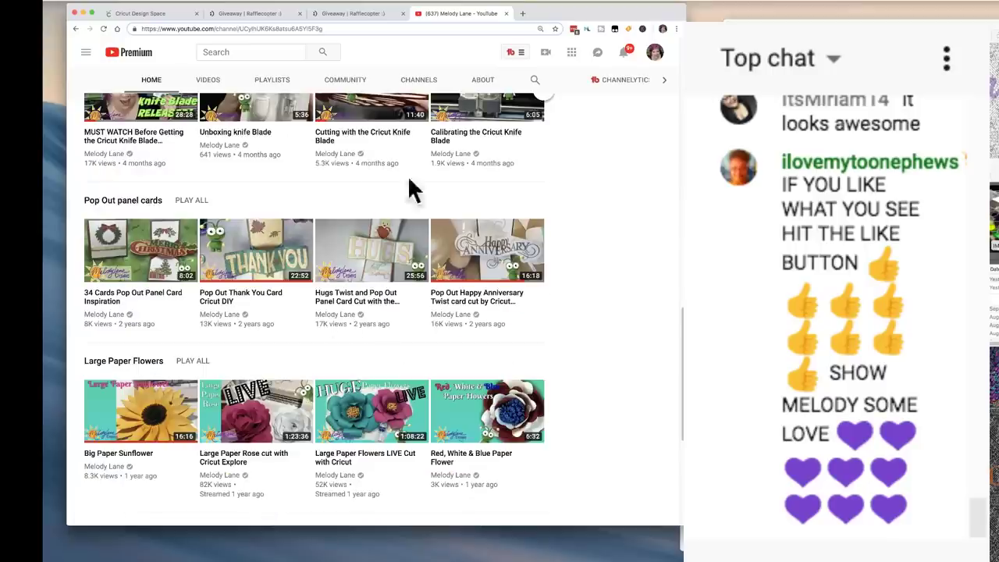
scroll(305, 384, down, 2)
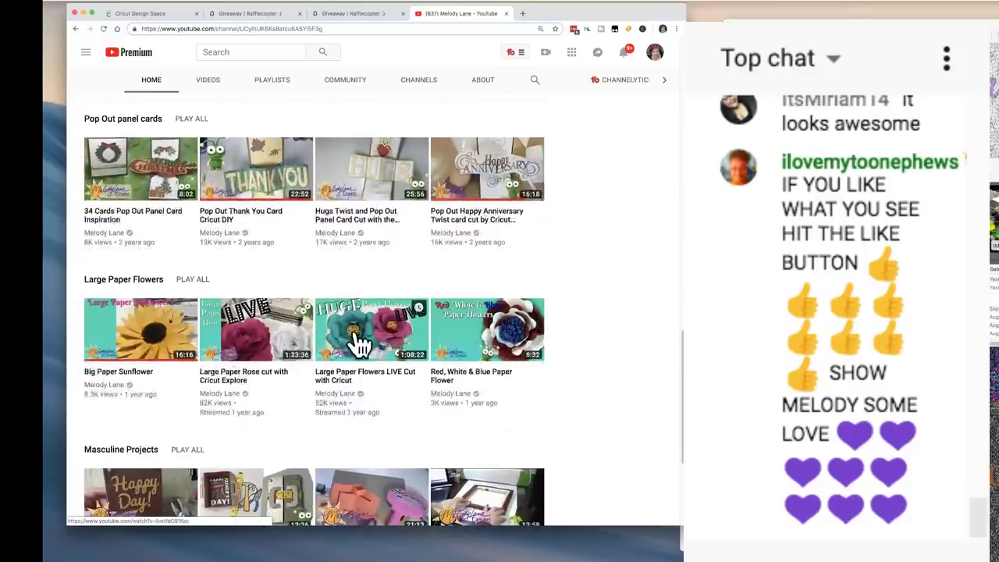
scroll(303, 367, down, 3)
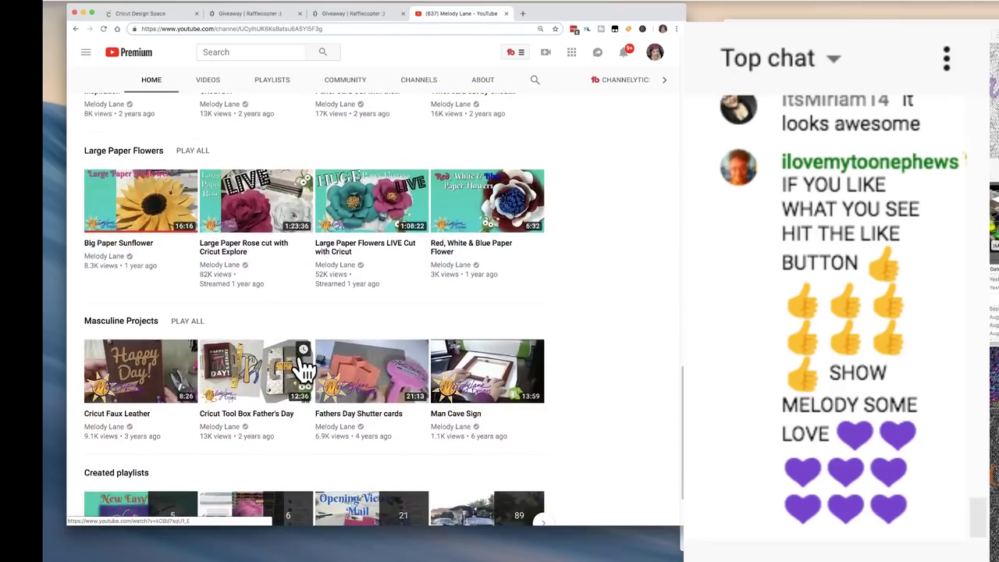
scroll(303, 367, down, 2)
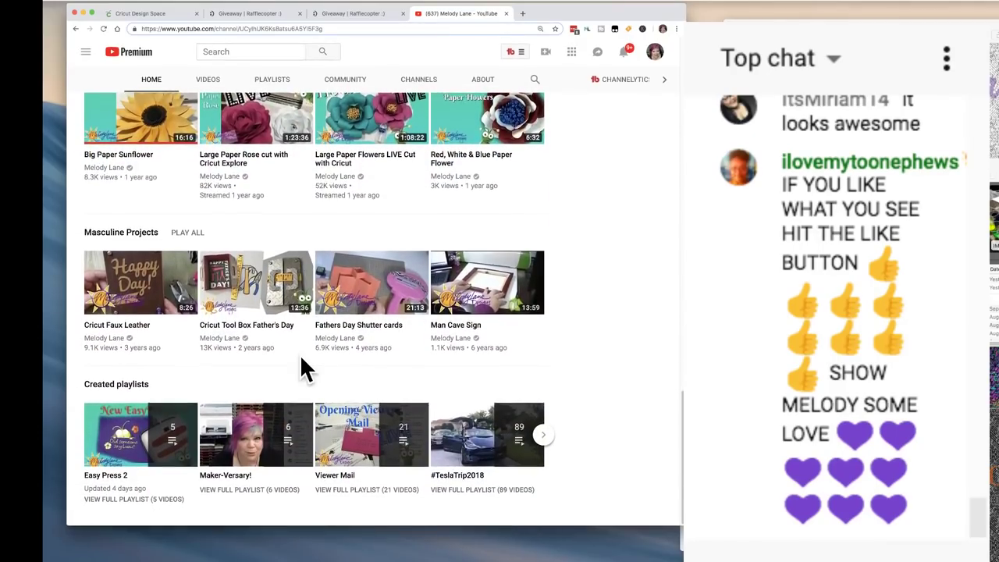
scroll(302, 367, up, 15)
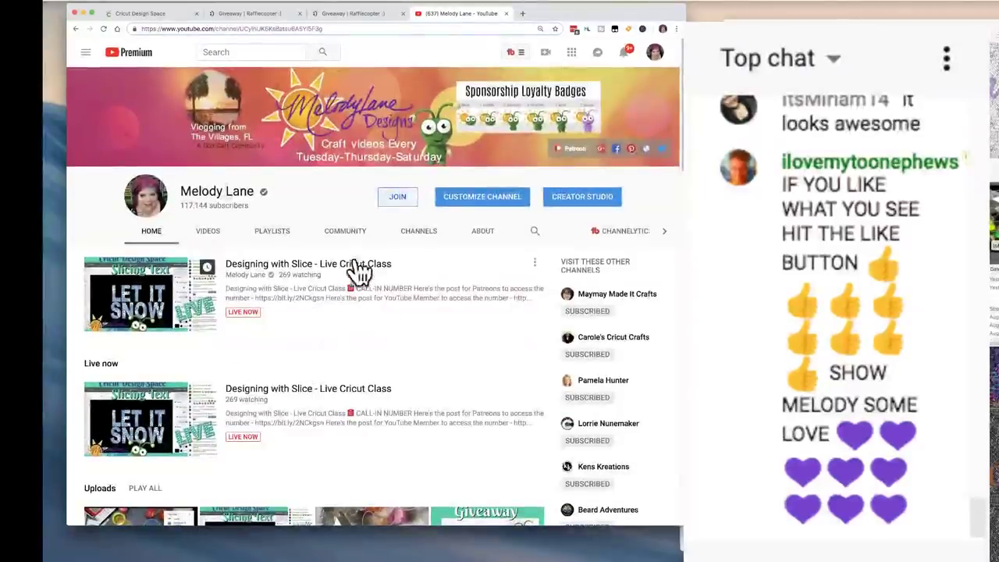
Open the channel's Community section and look over the giveaway announcement and the members-only OBS class post
click(345, 233)
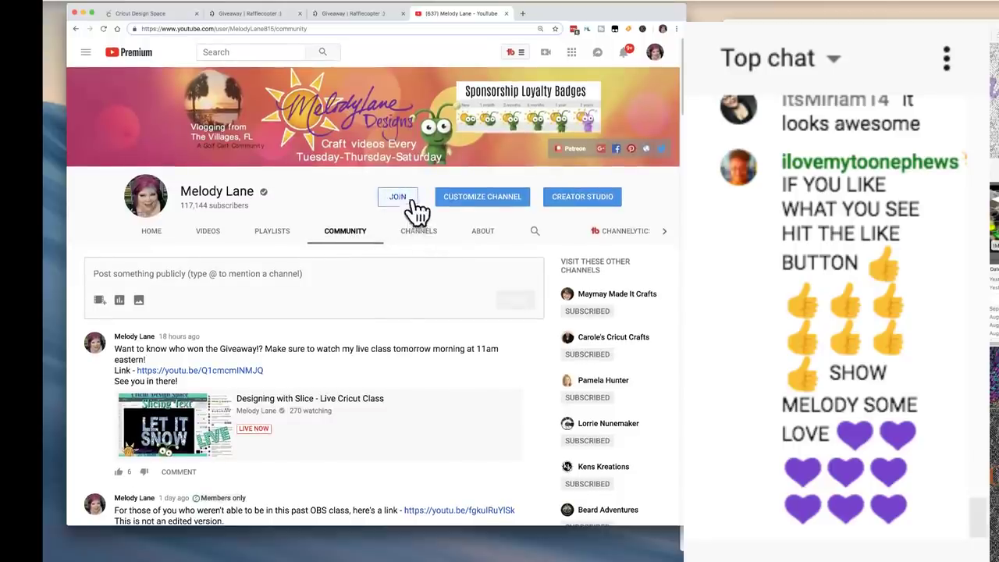
scroll(347, 332, down, 3)
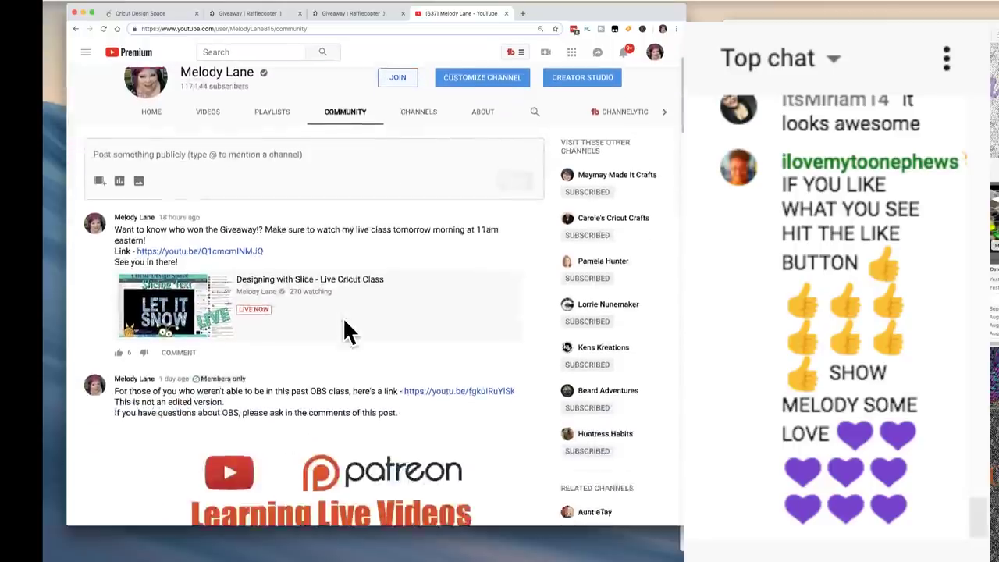
scroll(343, 320, down, 2)
scroll(344, 320, up, 4)
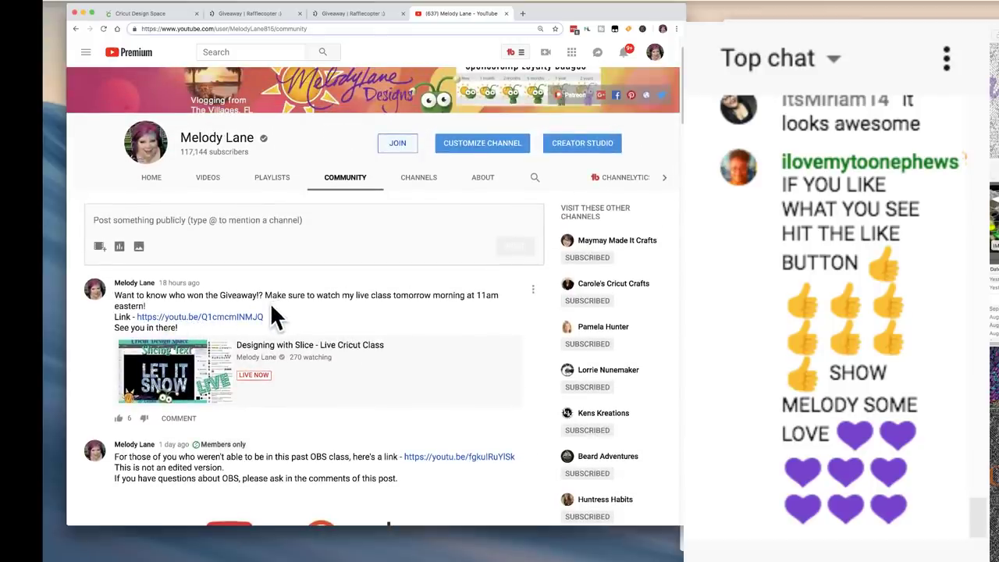
scroll(301, 361, down, 1)
scroll(301, 361, down, 1)
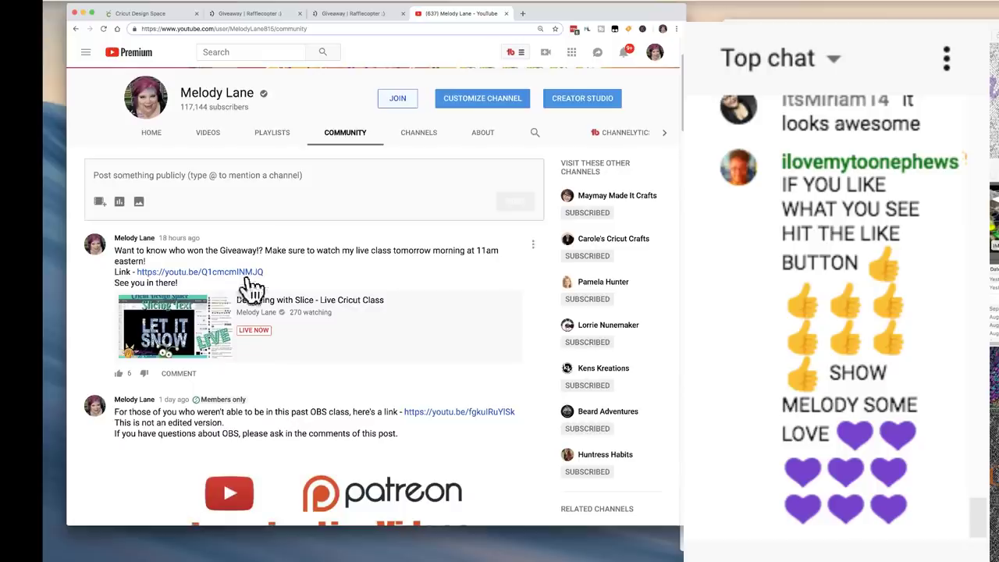
scroll(289, 359, down, 3)
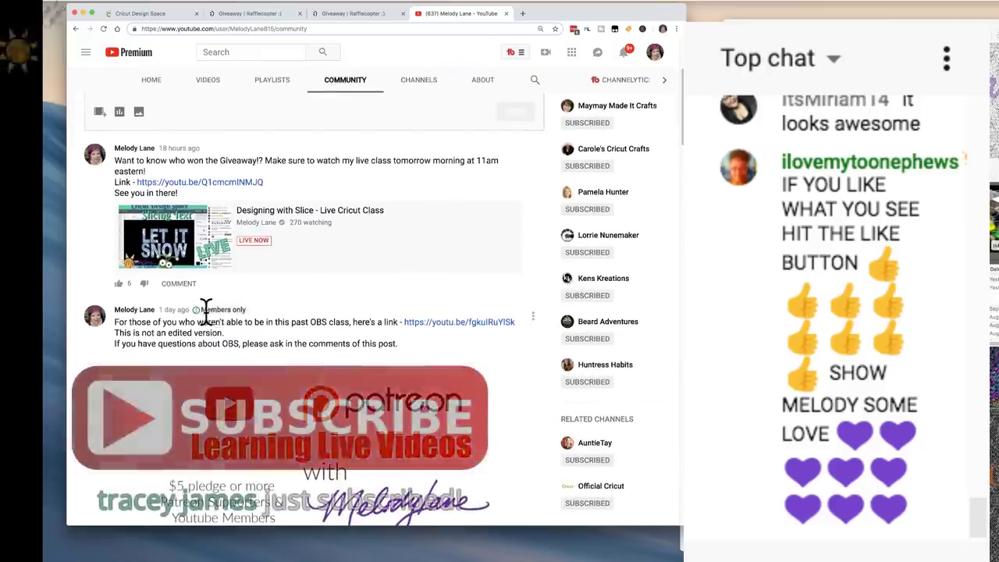